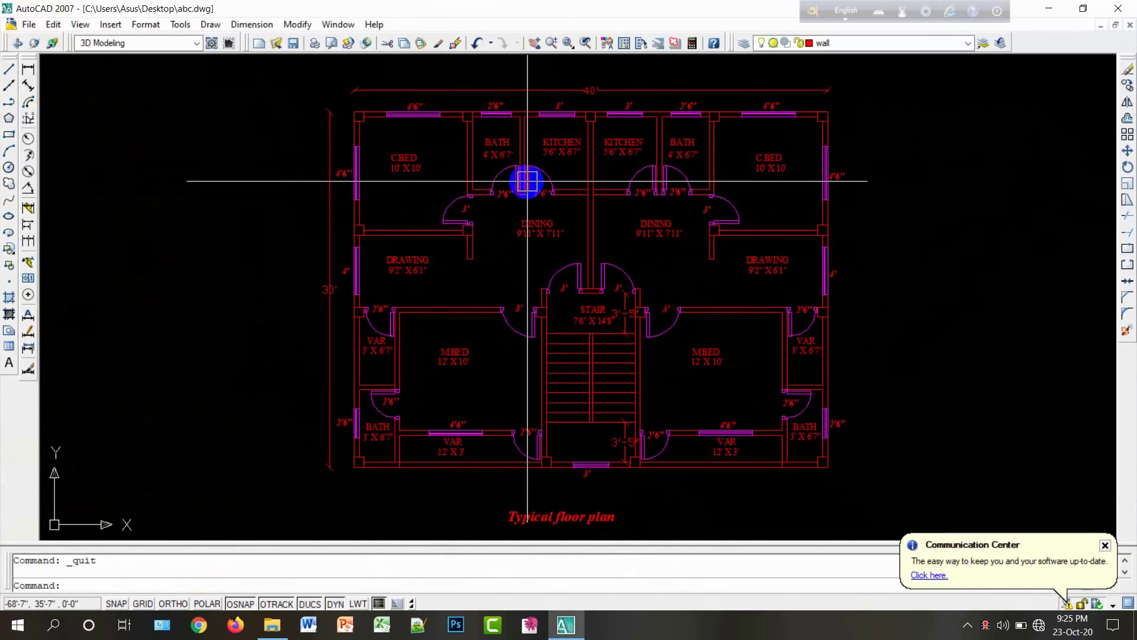
# Step: Rotate the whole typical floor plan, without its title selected separately, by 180° about its upper-right outer corner with Ortho on
pyautogui.scroll(-4, 527, 183)
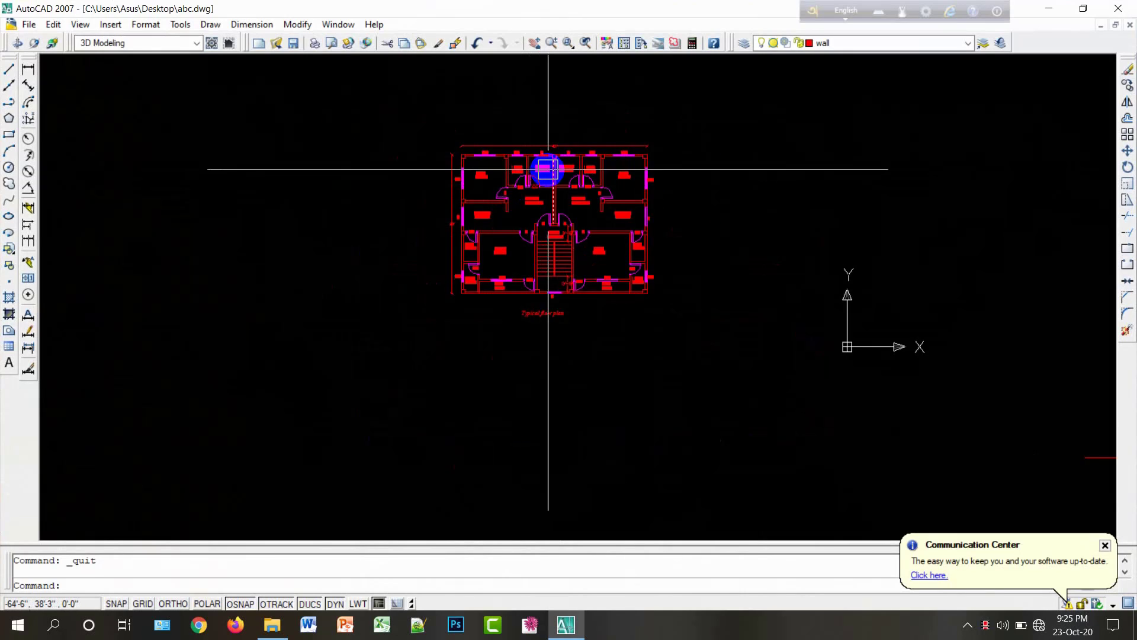
pyautogui.scroll(3, 547, 170)
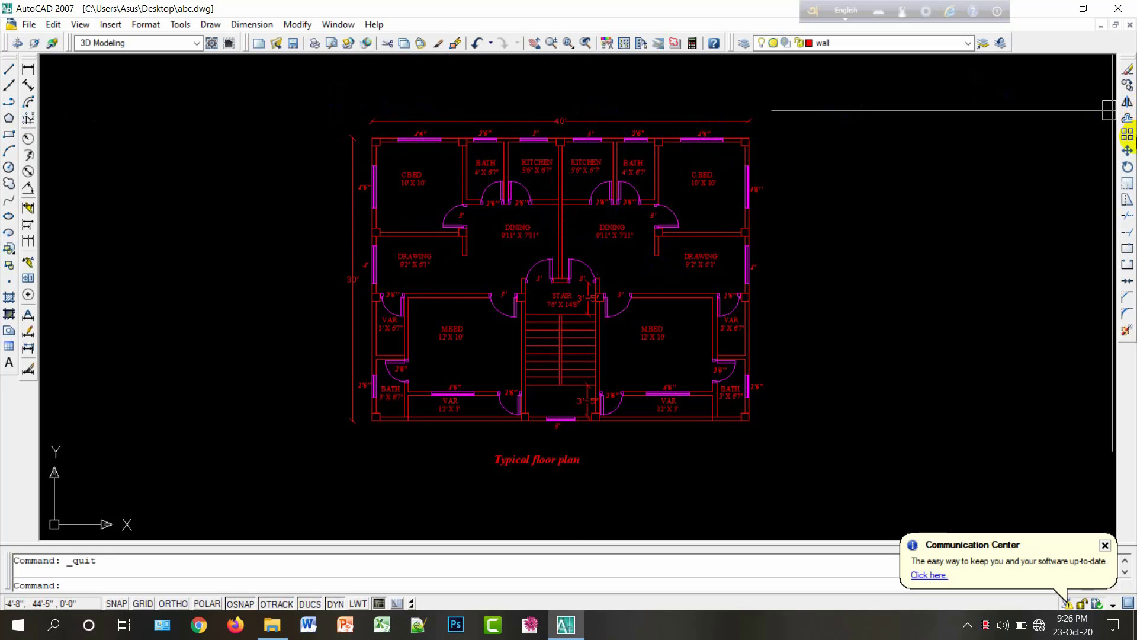
pyautogui.doubleClick(808, 455)
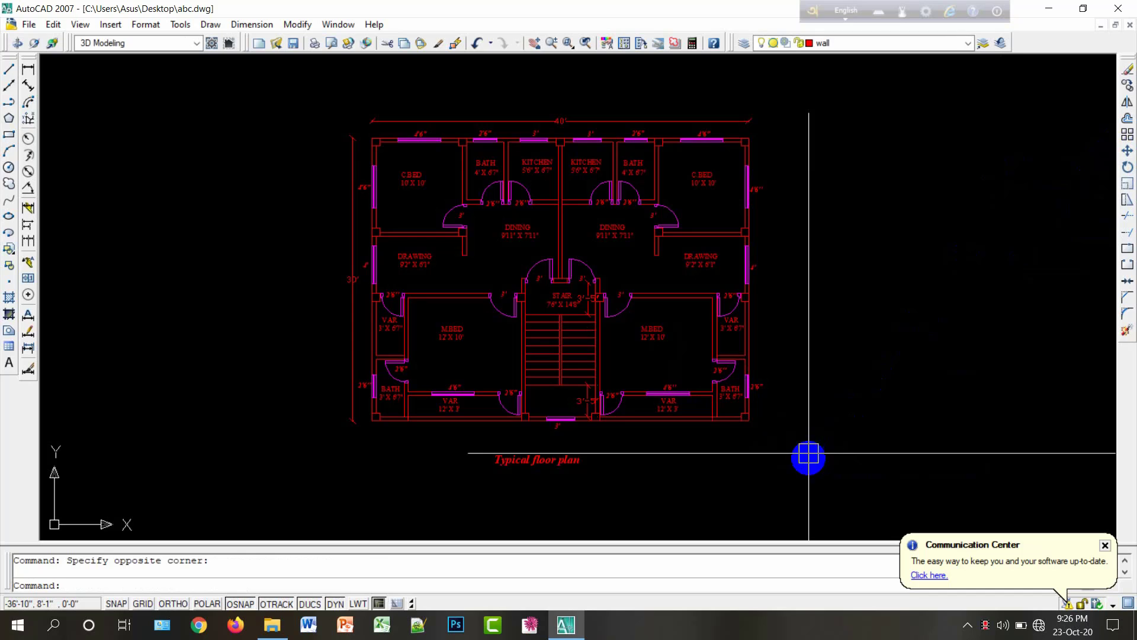
pyautogui.moveTo(809, 454); pyautogui.dragTo(266, 63)
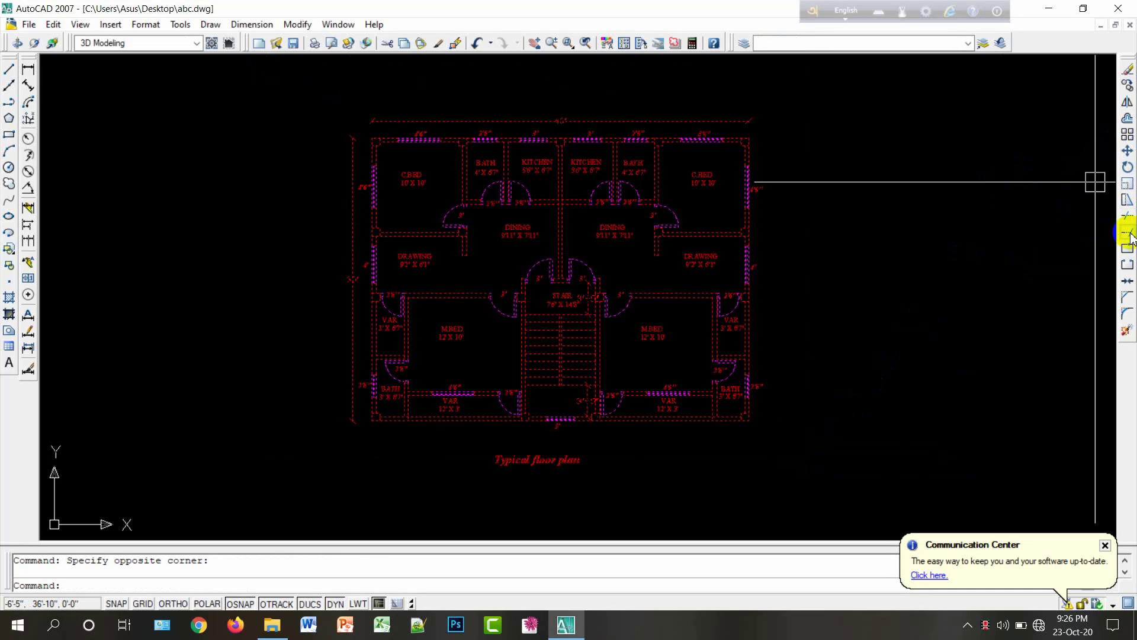
pyautogui.click(1127, 151)
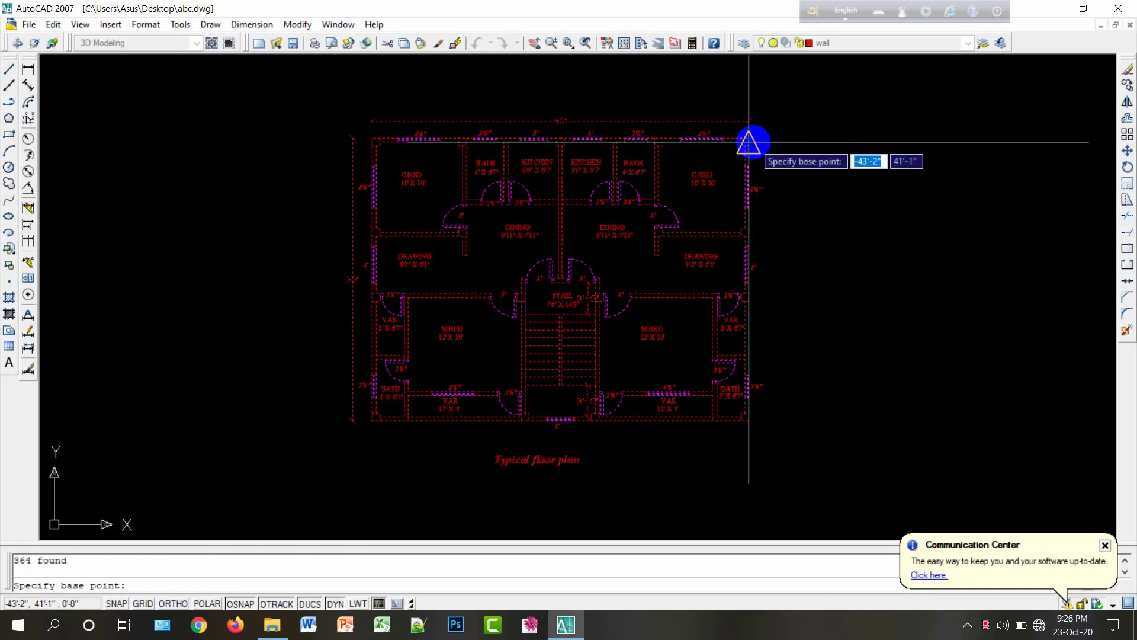
pyautogui.click(749, 140)
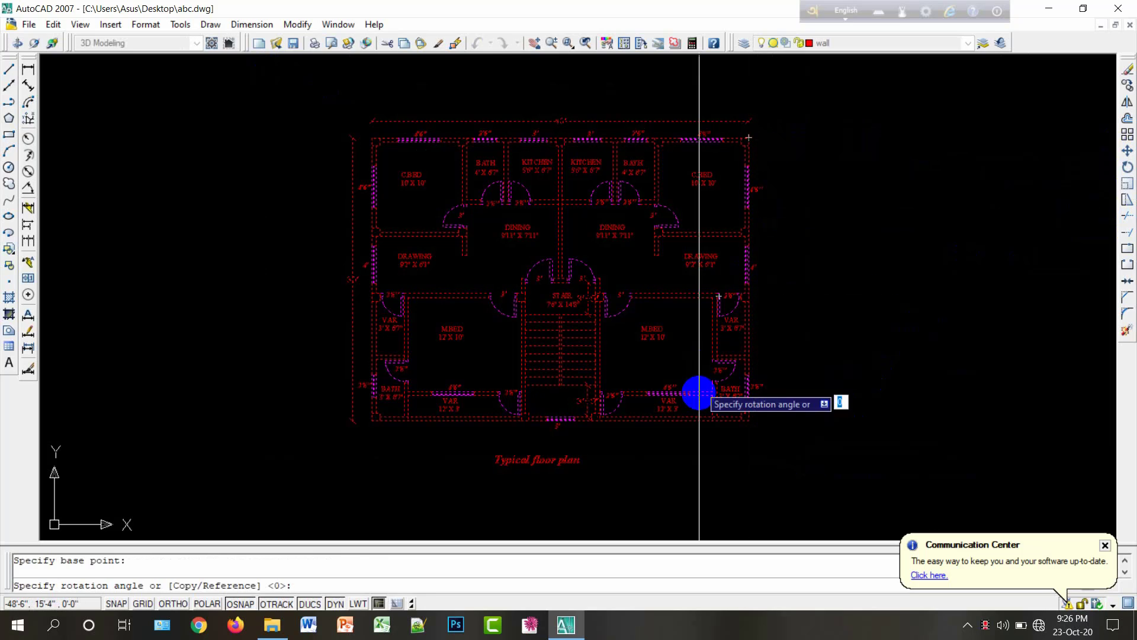
pyautogui.press('F8')
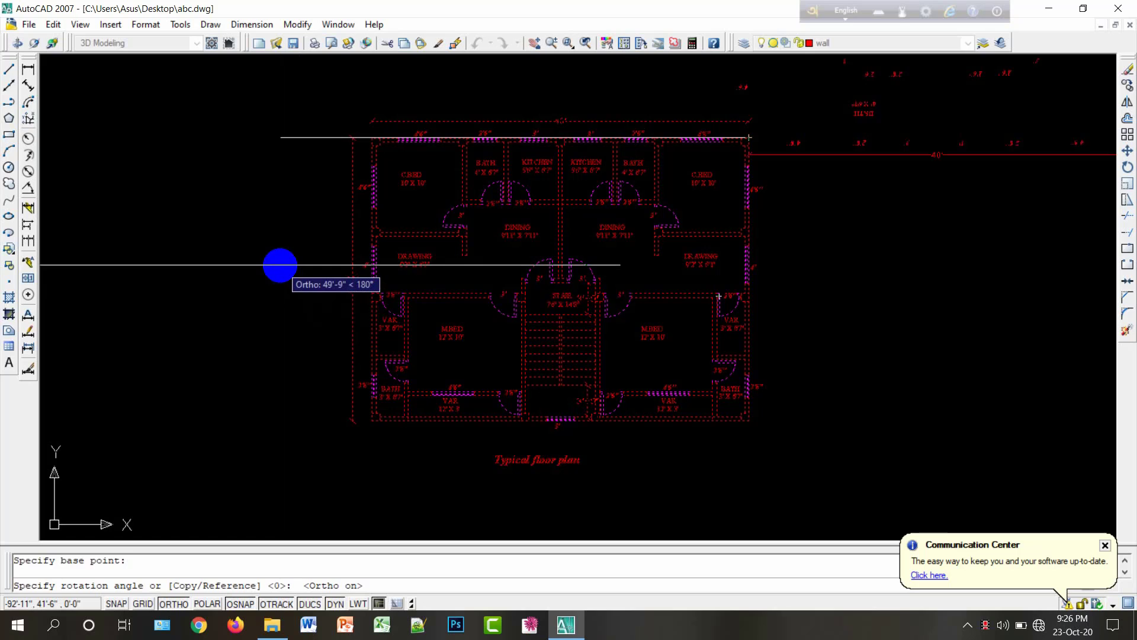
pyautogui.click(280, 265)
pyautogui.scroll(-5, 473, 303)
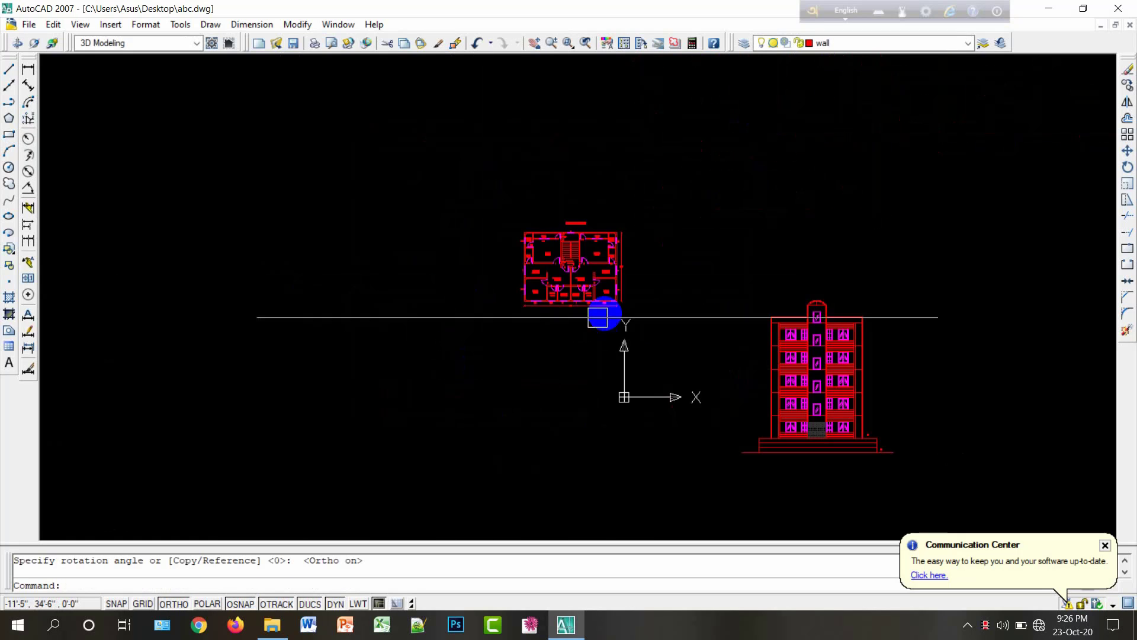
pyautogui.scroll(6, 603, 315)
pyautogui.scroll(-2, 624, 368)
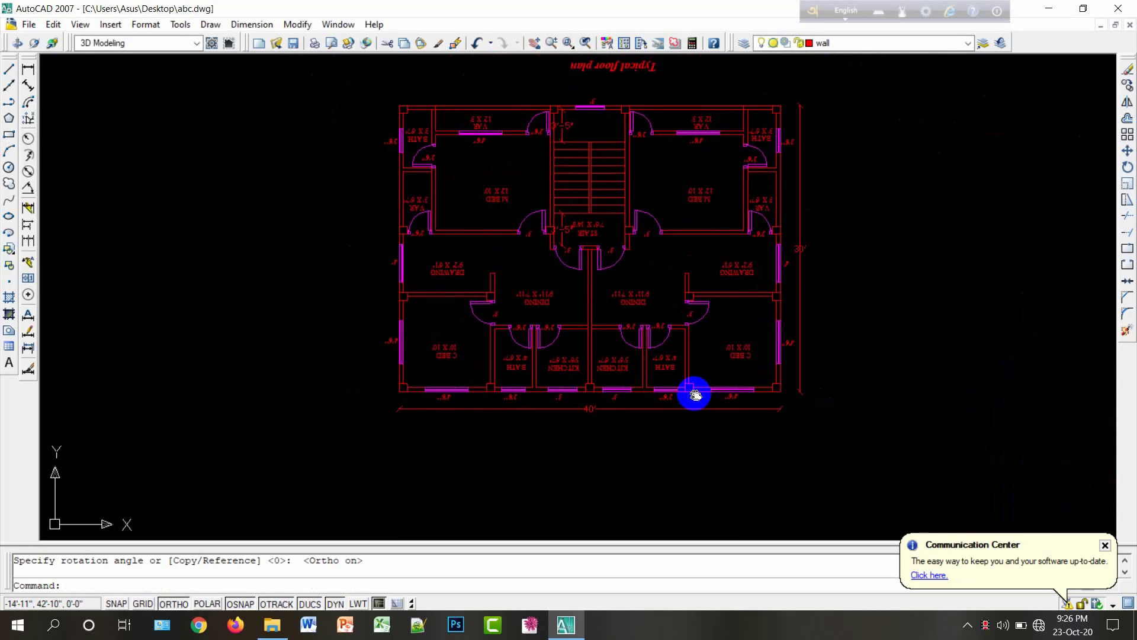
pyautogui.moveTo(695, 394); pyautogui.dragTo(720, 407, button='middle')
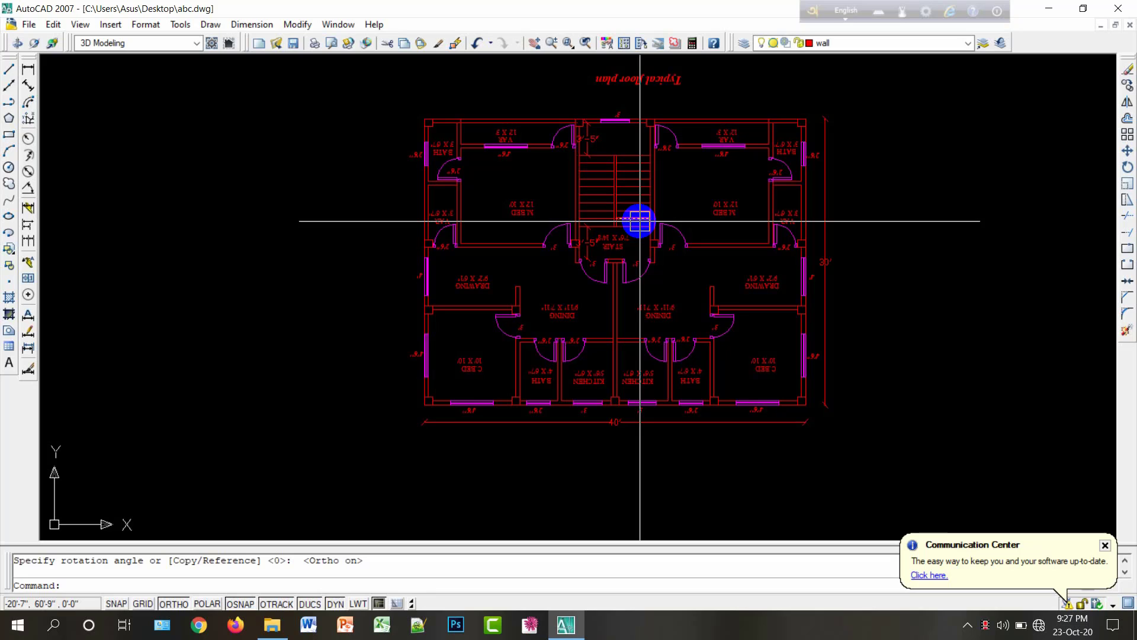
pyautogui.rightClick(206, 156)
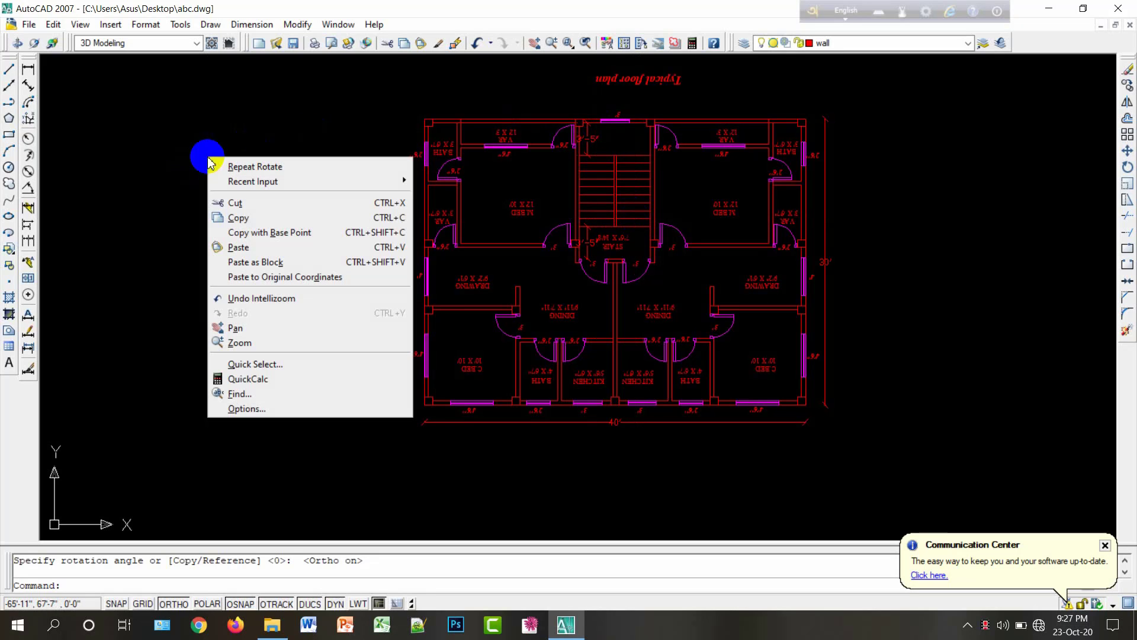
pyautogui.click(188, 145)
pyautogui.click(188, 145)
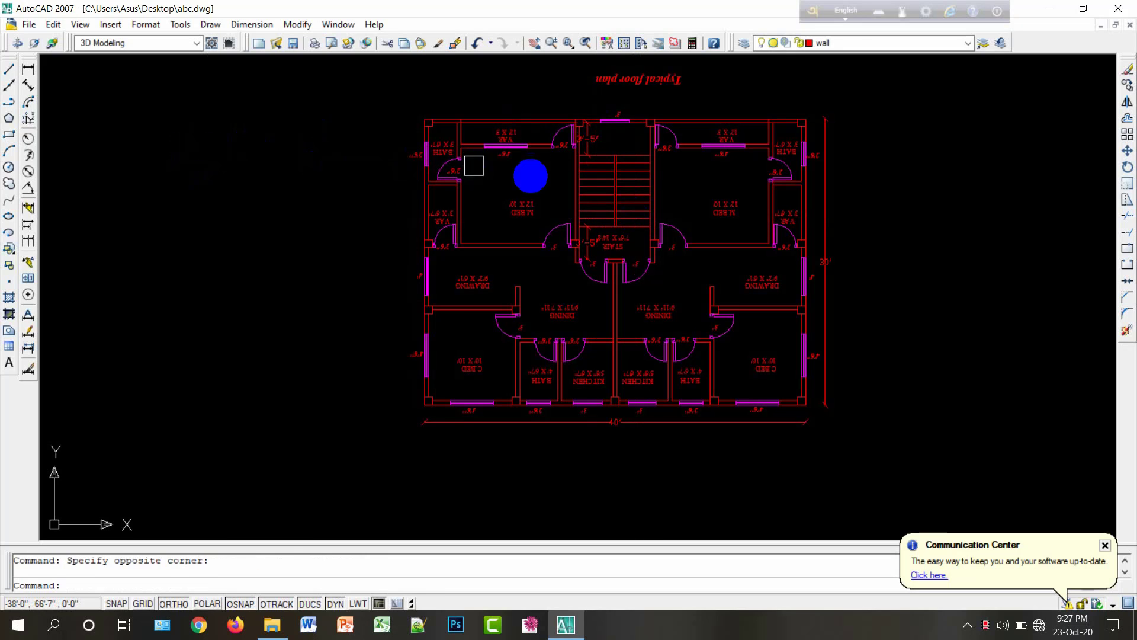
pyautogui.scroll(-2, 855, 208)
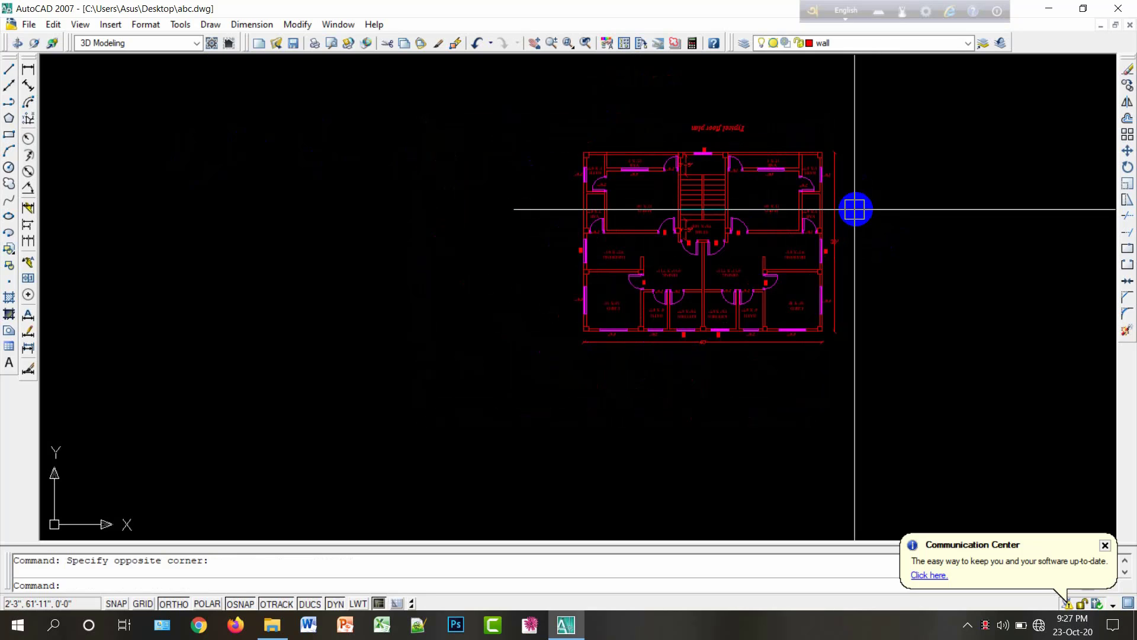
pyautogui.scroll(1, 859, 209)
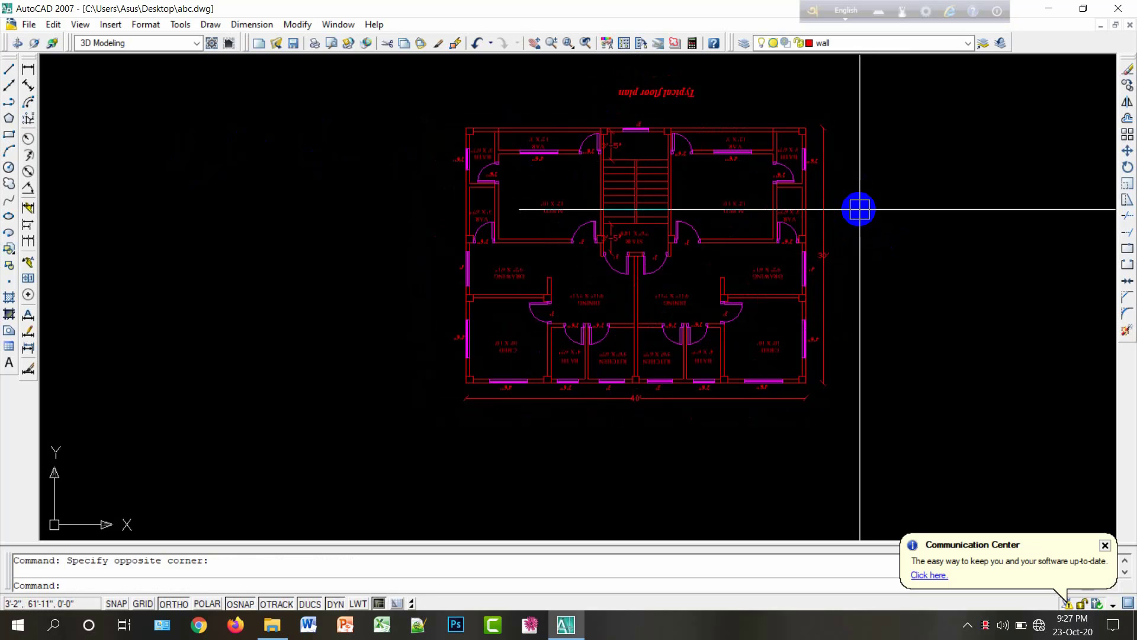
pyautogui.moveTo(859, 209); pyautogui.dragTo(851, 235, button='middle')
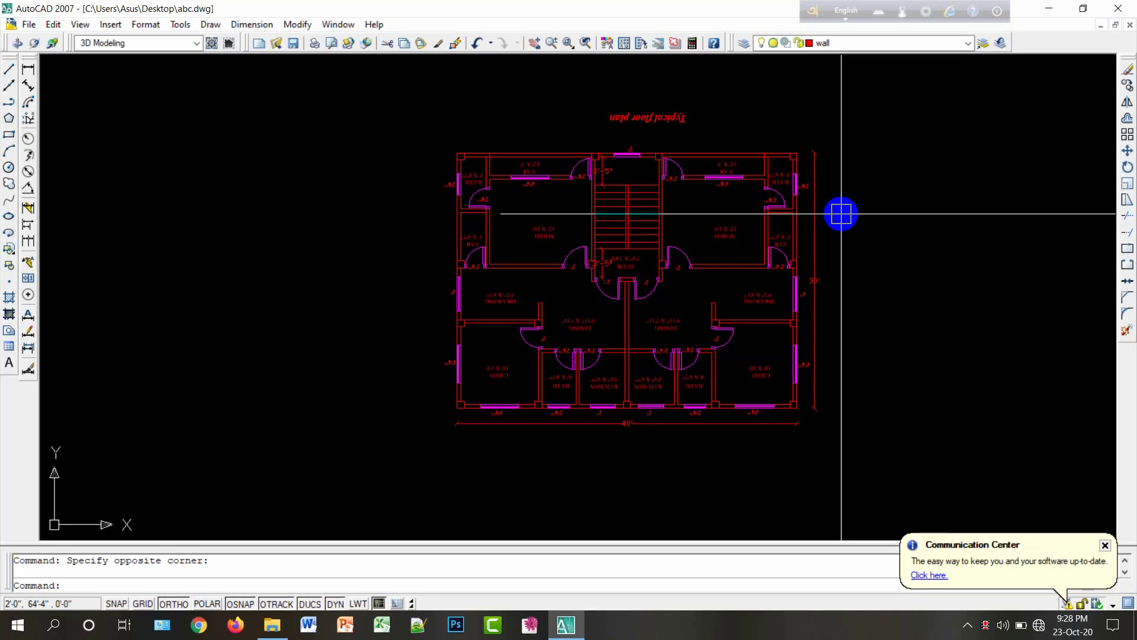
pyautogui.scroll(2, 833, 216)
pyautogui.scroll(-3, 829, 219)
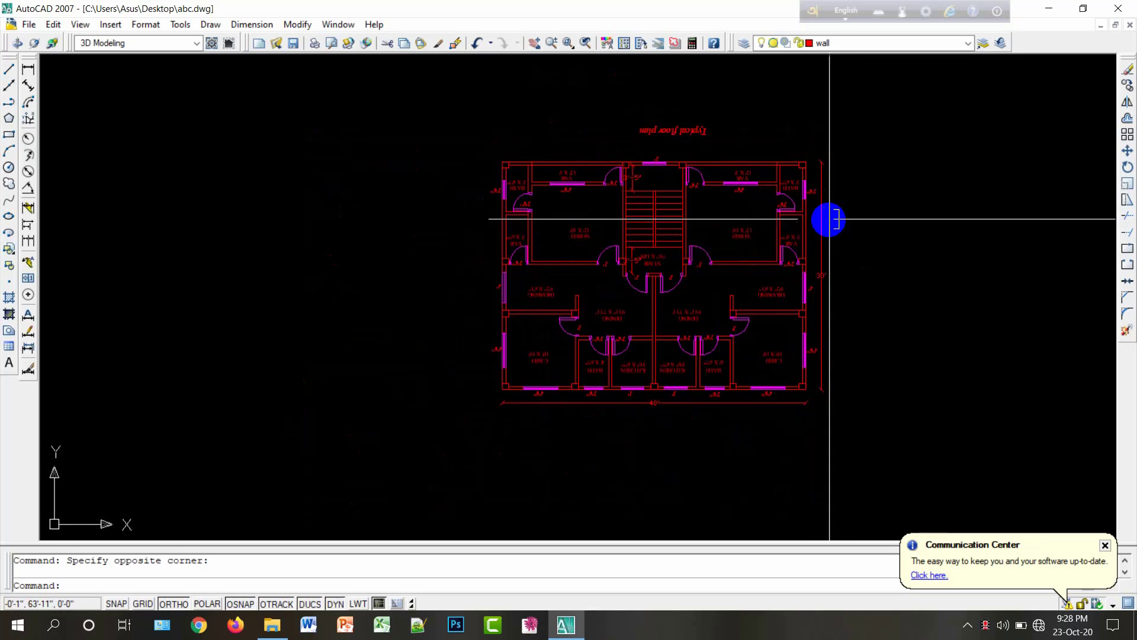
# Step: Draw vertical construction lines through both faces of the left exterior wall and both edges of the left C.BED's lower 4'6" window
pyautogui.click(10, 88)
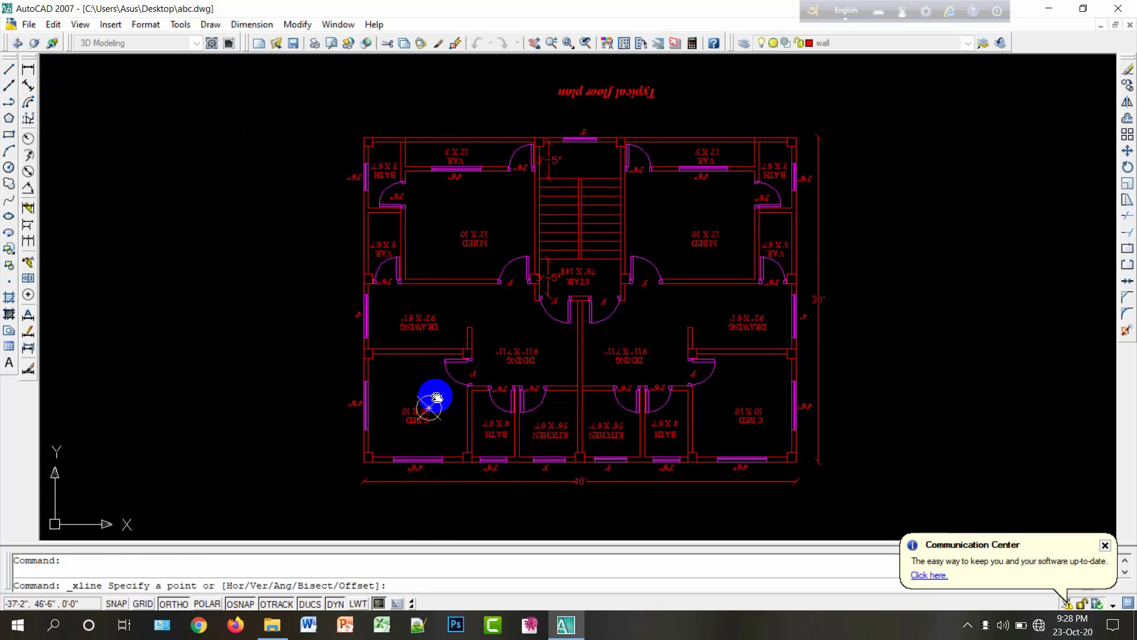
pyautogui.moveTo(432, 409); pyautogui.dragTo(490, 302, button='middle')
pyautogui.scroll(5, 430, 358)
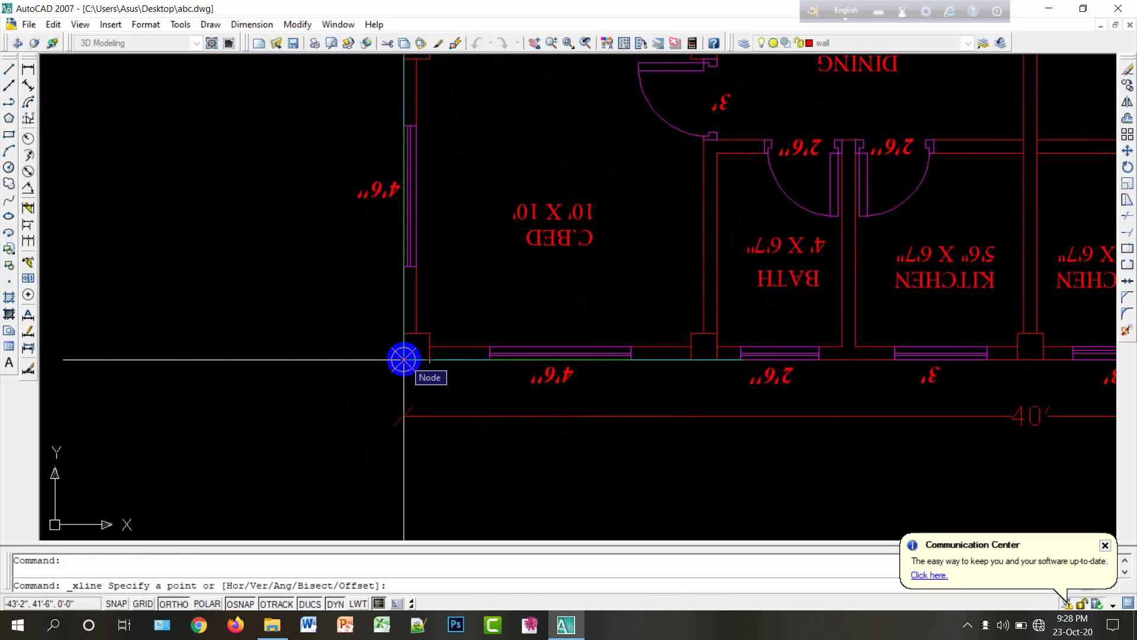
pyautogui.write('v')
pyautogui.press('Return')
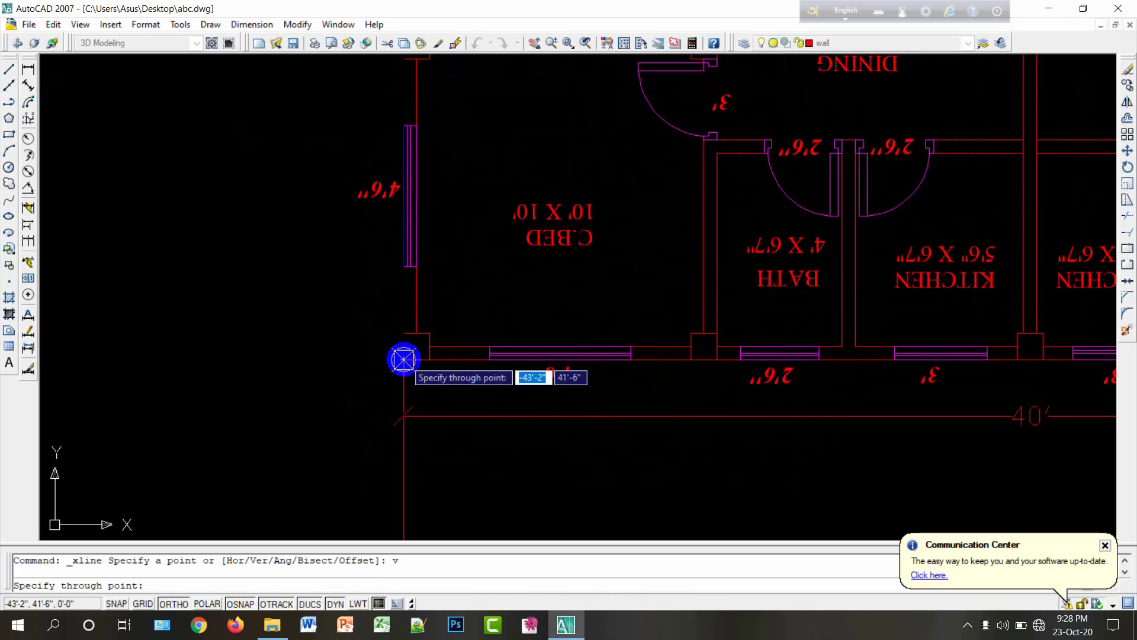
pyautogui.scroll(2, 406, 328)
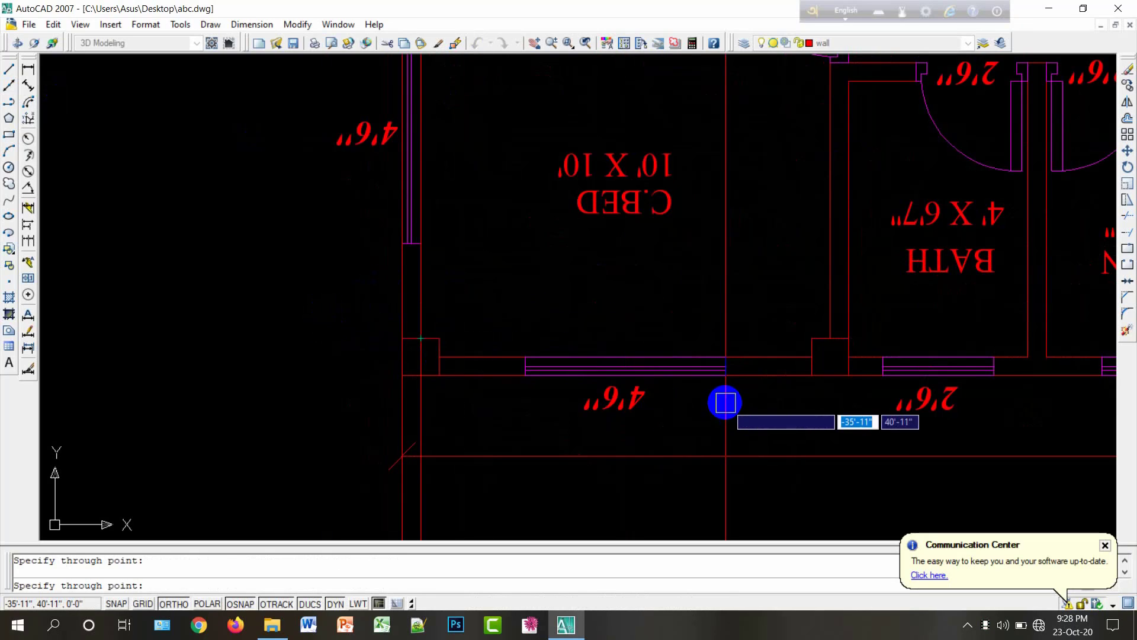
pyautogui.moveTo(725, 403); pyautogui.dragTo(590, 375, button='middle')
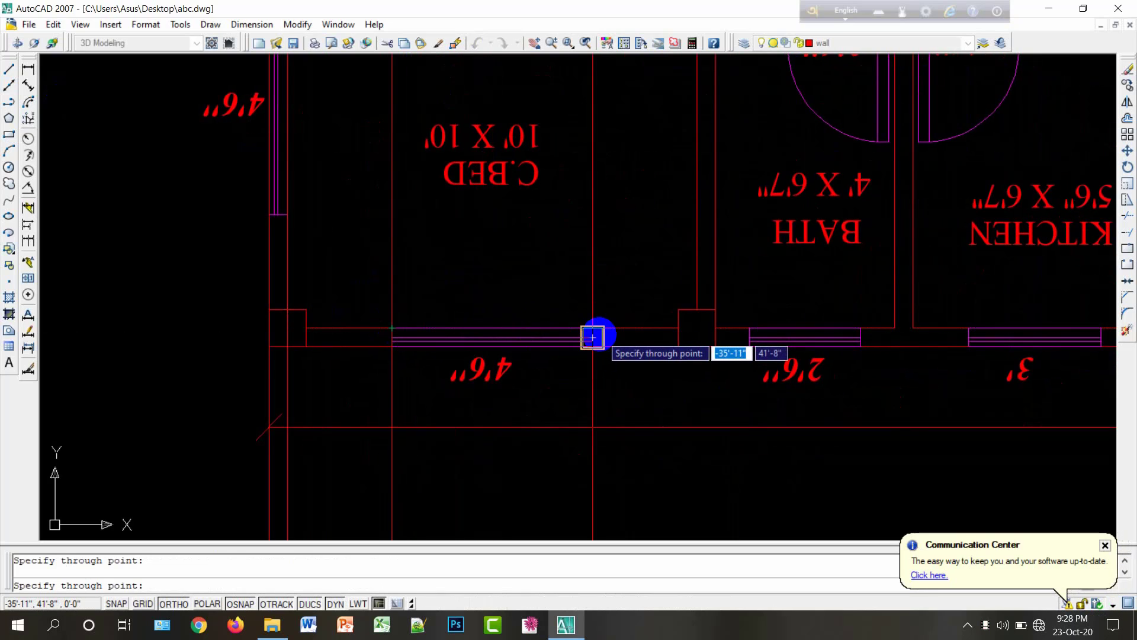
# Step: Add vertical construction lines through both edges of the left BATH's 2'6" window on the lower wall
pyautogui.scroll(-2, 609, 352)
pyautogui.scroll(3, 667, 344)
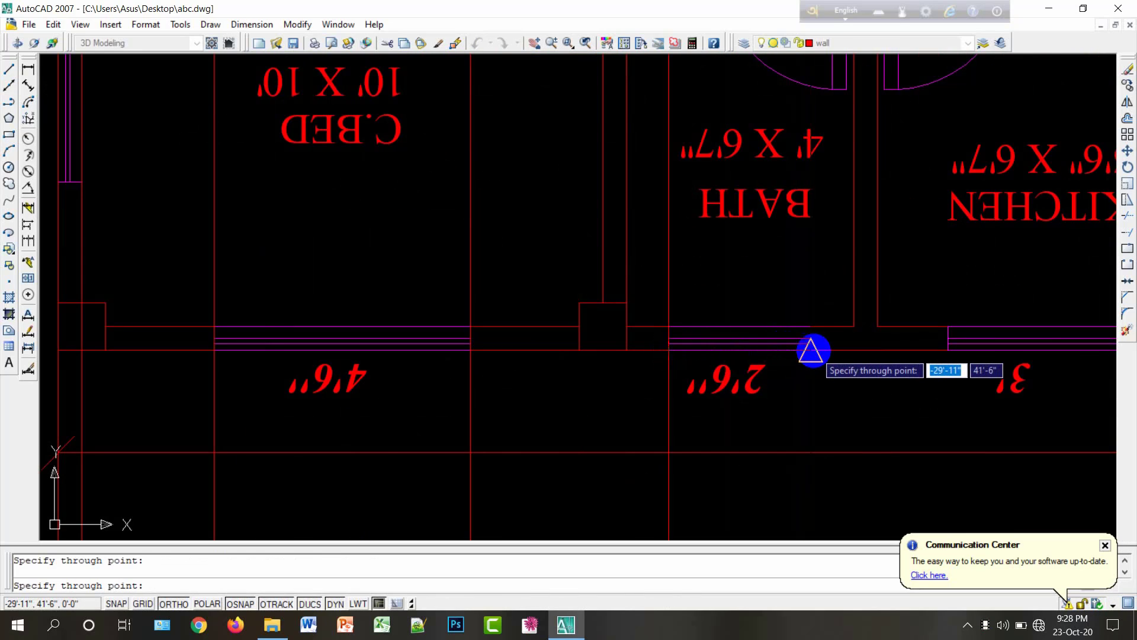
pyautogui.scroll(-2, 619, 364)
pyautogui.scroll(-2, 569, 381)
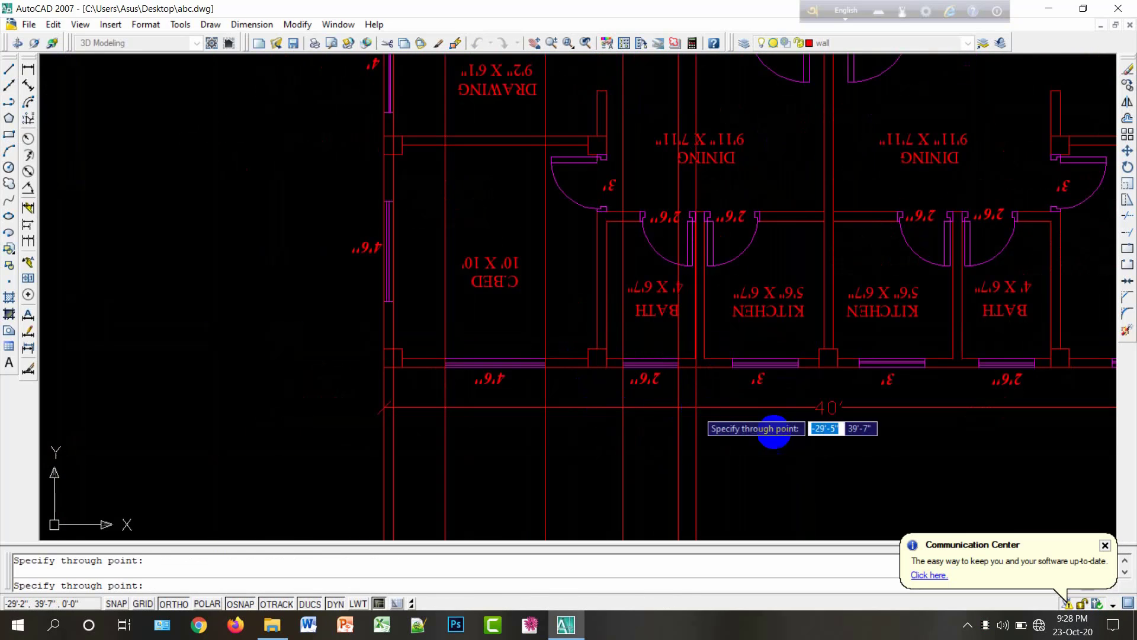
# Step: Add vertical construction lines through both edges of each of the two KITCHEN 3' windows
pyautogui.moveTo(802, 406); pyautogui.dragTo(732, 431, button='middle')
pyautogui.scroll(5, 719, 415)
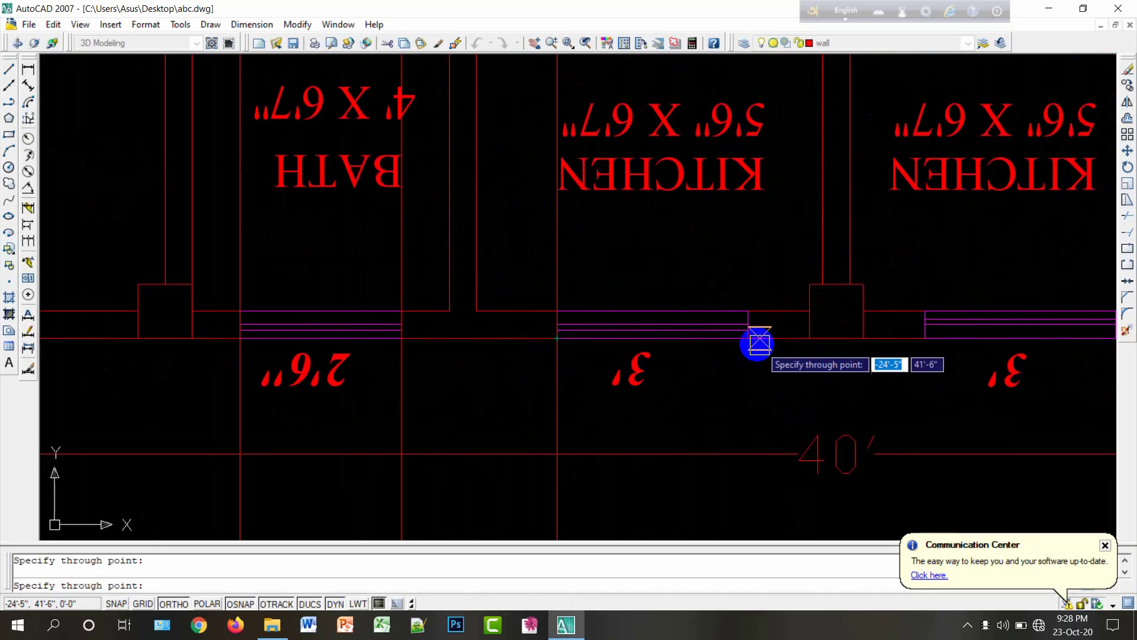
pyautogui.scroll(-2, 623, 329)
pyautogui.moveTo(624, 330); pyautogui.dragTo(504, 322, button='middle')
pyautogui.scroll(2, 710, 314)
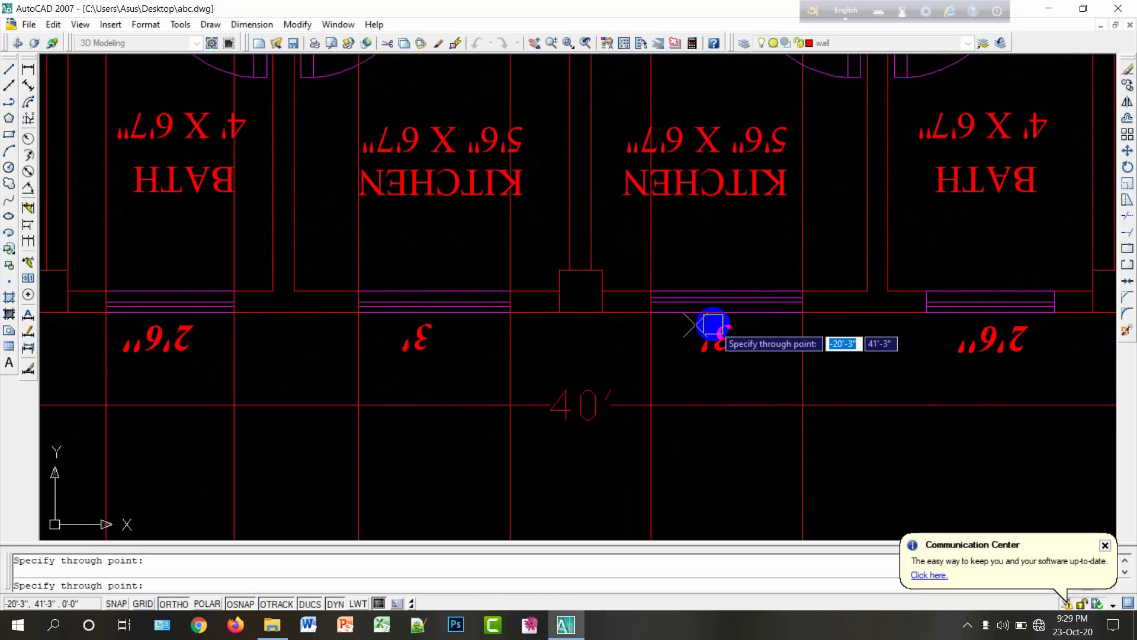
# Step: Add vertical construction lines through the edges of the right BATH's 2'6" window and the right C.BED's lower 4'6" window
pyautogui.scroll(-4, 812, 340)
pyautogui.scroll(3, 798, 323)
pyautogui.scroll(2, 798, 323)
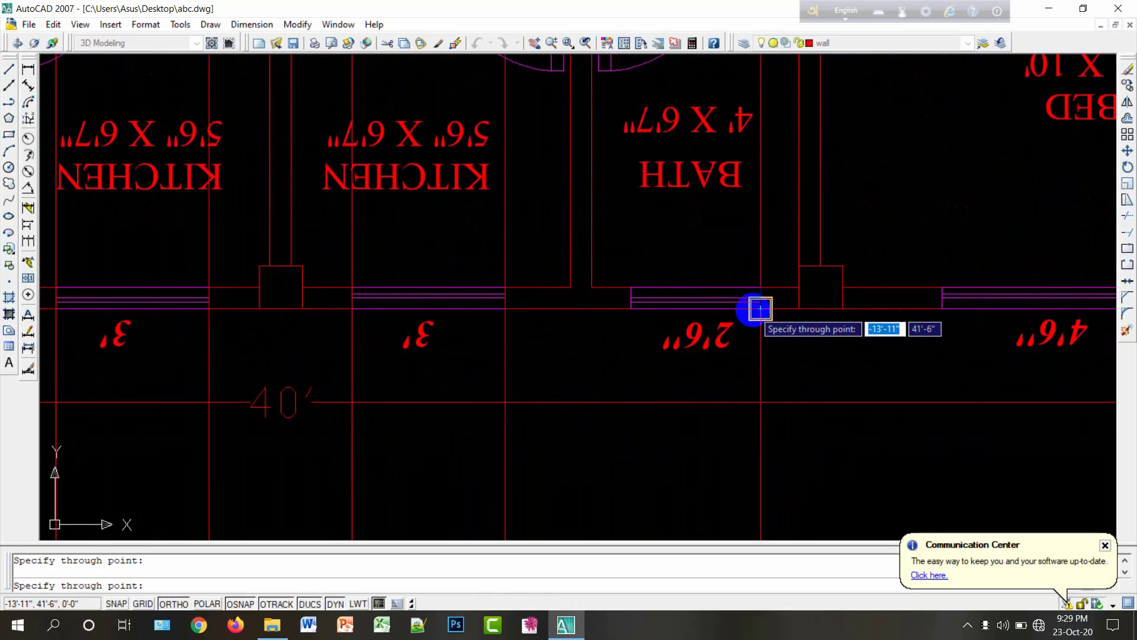
pyautogui.click(631, 302)
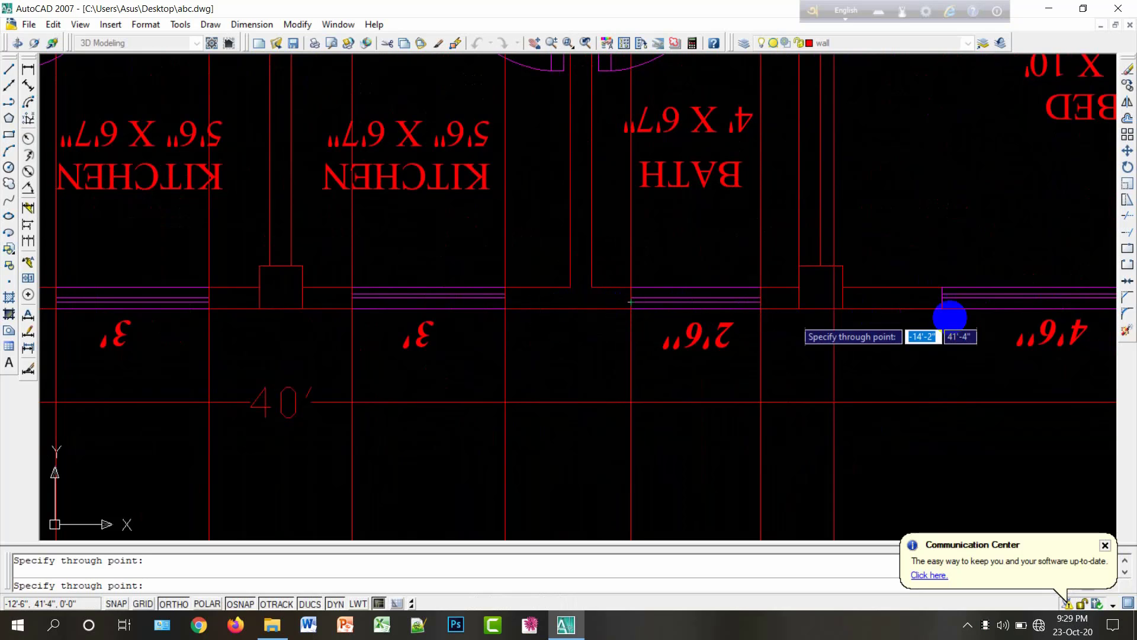
pyautogui.click(942, 308)
pyautogui.scroll(-4, 811, 326)
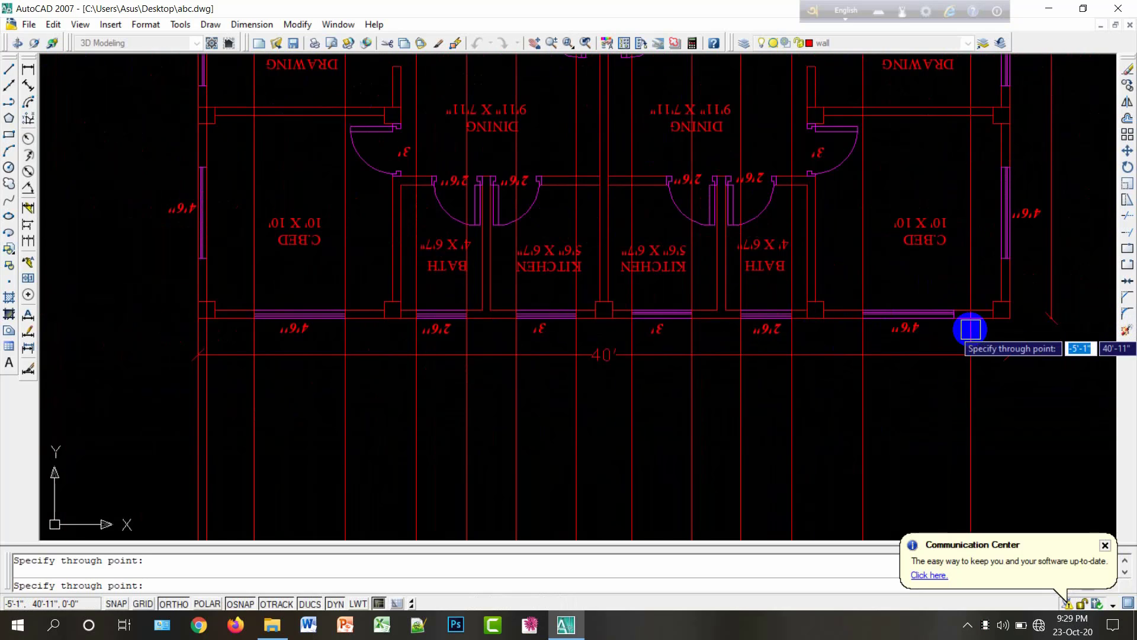
pyautogui.scroll(4, 970, 328)
pyautogui.click(920, 303)
pyautogui.scroll(-4, 823, 322)
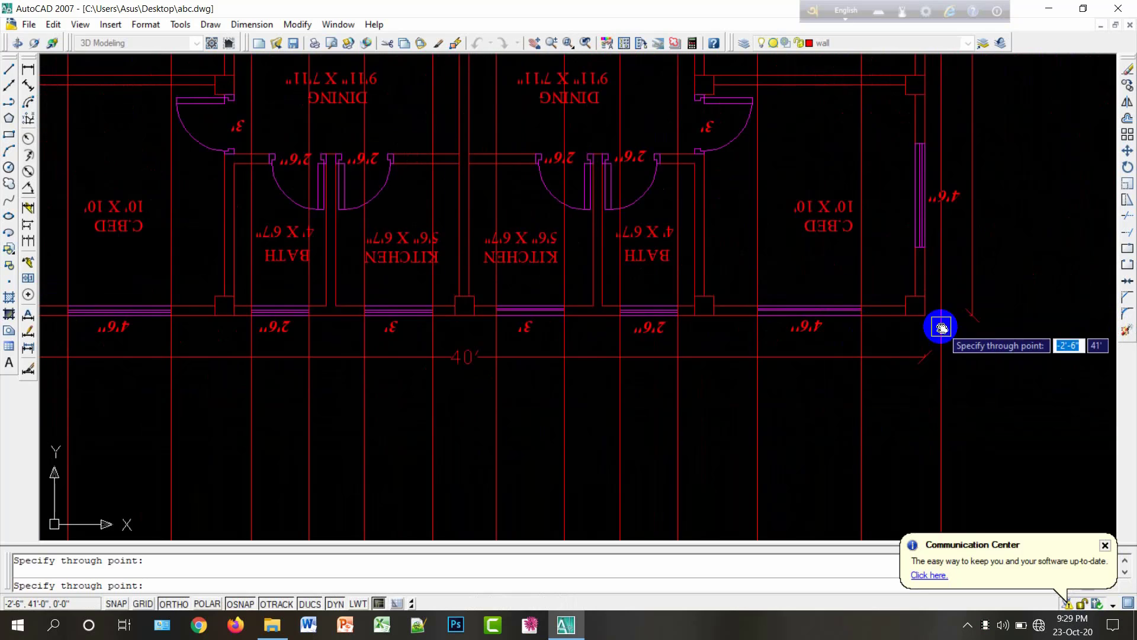
# Step: Add vertical construction lines through the inner and outer faces of the right exterior wall and end the command
pyautogui.scroll(4, 831, 314)
pyautogui.click(831, 312)
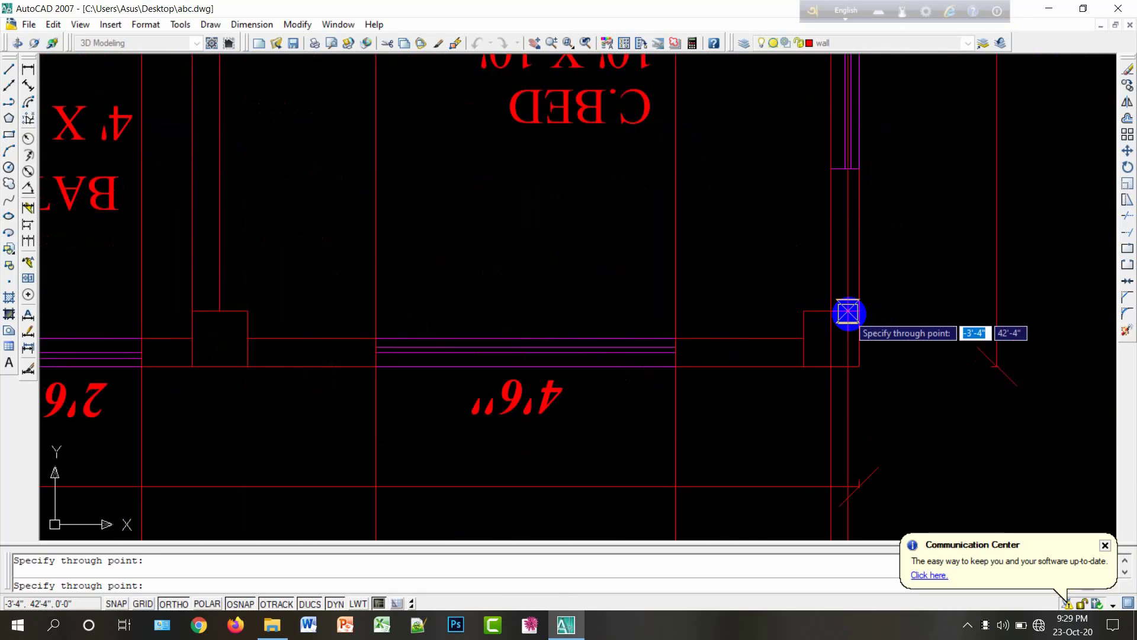
pyautogui.scroll(-6, 924, 332)
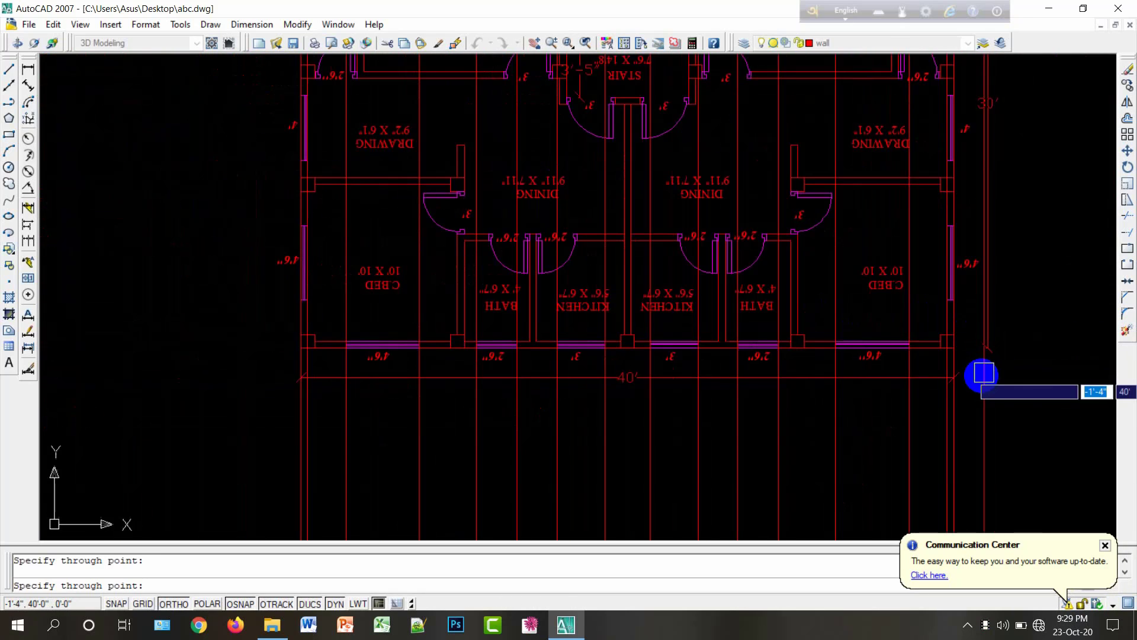
pyautogui.scroll(5, 820, 300)
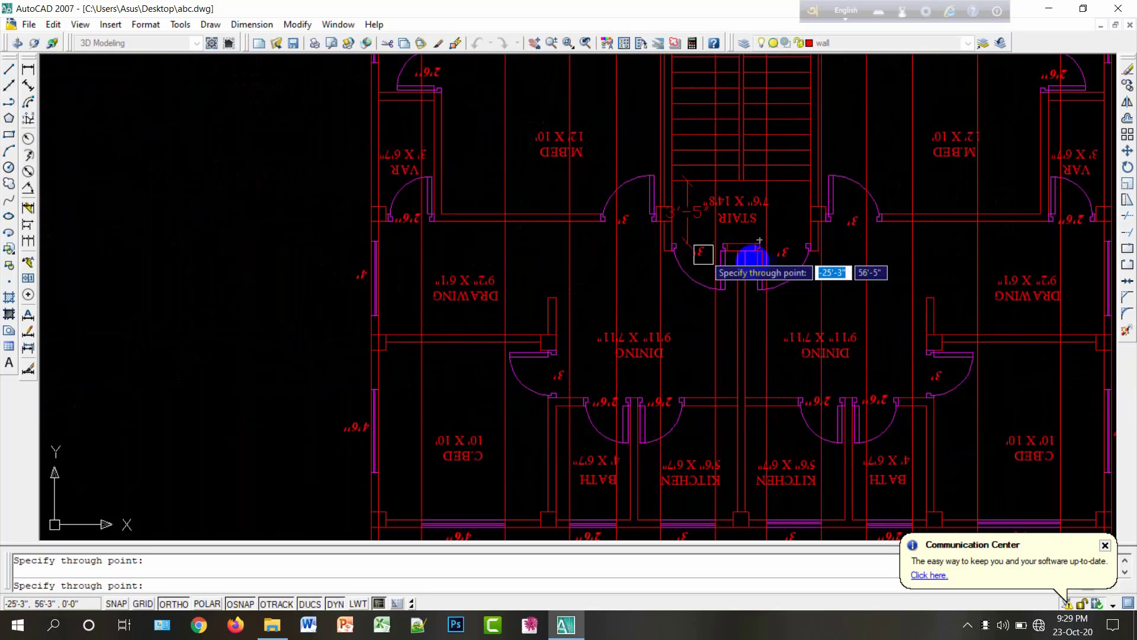
pyautogui.scroll(-2, 734, 409)
pyautogui.moveTo(733, 430); pyautogui.dragTo(722, 259, button='middle')
pyautogui.press('Escape')
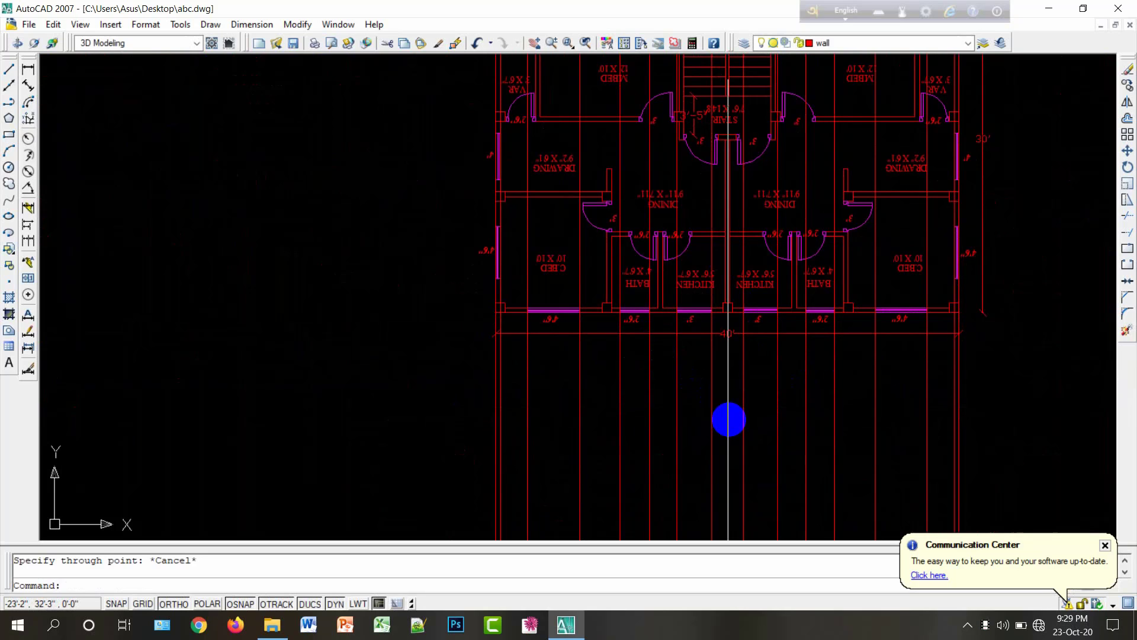
# Step: Draw a horizontal line about 49' long below the rotated plan's 40' dimension, crossing all the vertical construction lines
pyautogui.write('l')
pyautogui.press('Return')
pyautogui.click(992, 399)
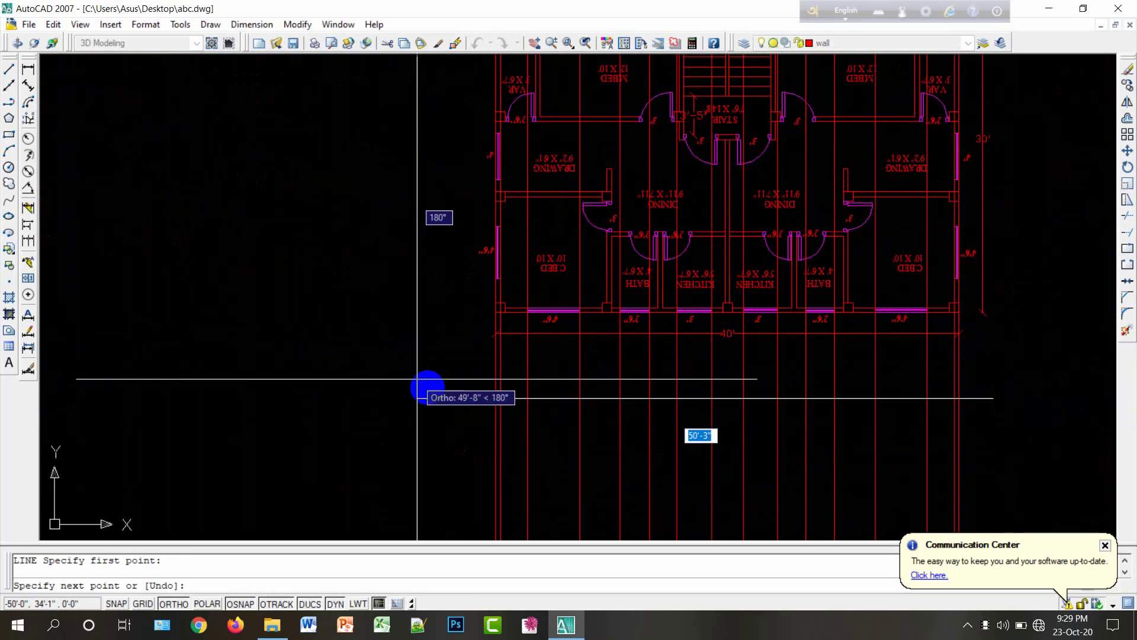
pyautogui.click(428, 387)
pyautogui.rightClick(428, 389)
pyautogui.click(449, 396)
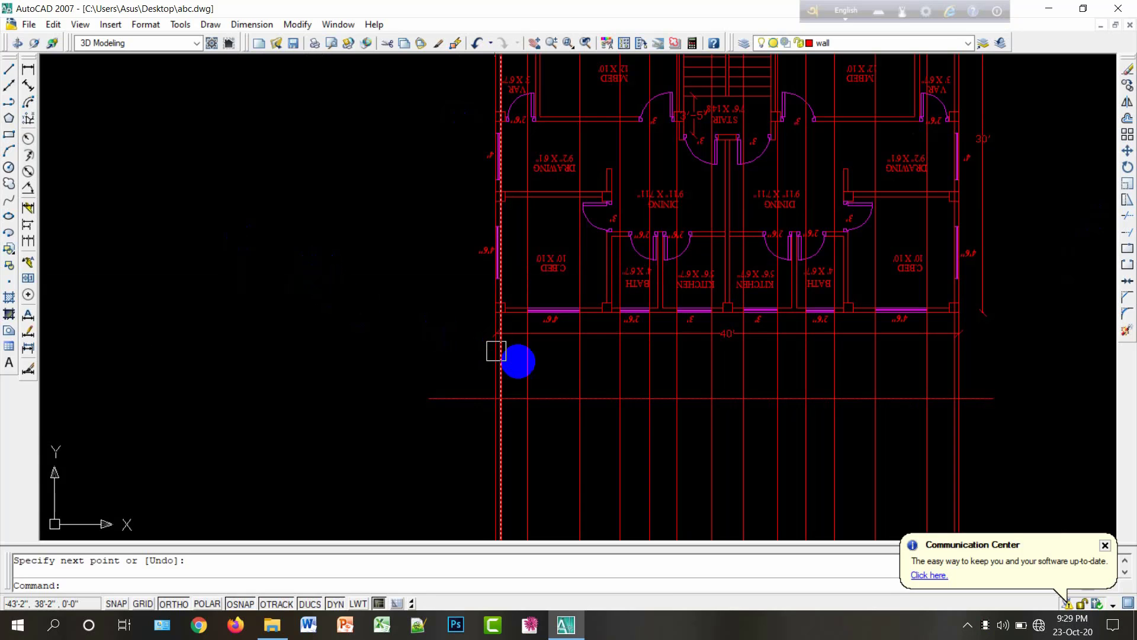
# Step: Offset the horizontal line 10' downward, away from the plan, and end the command
pyautogui.moveTo(693, 406); pyautogui.dragTo(599, 388, button='middle')
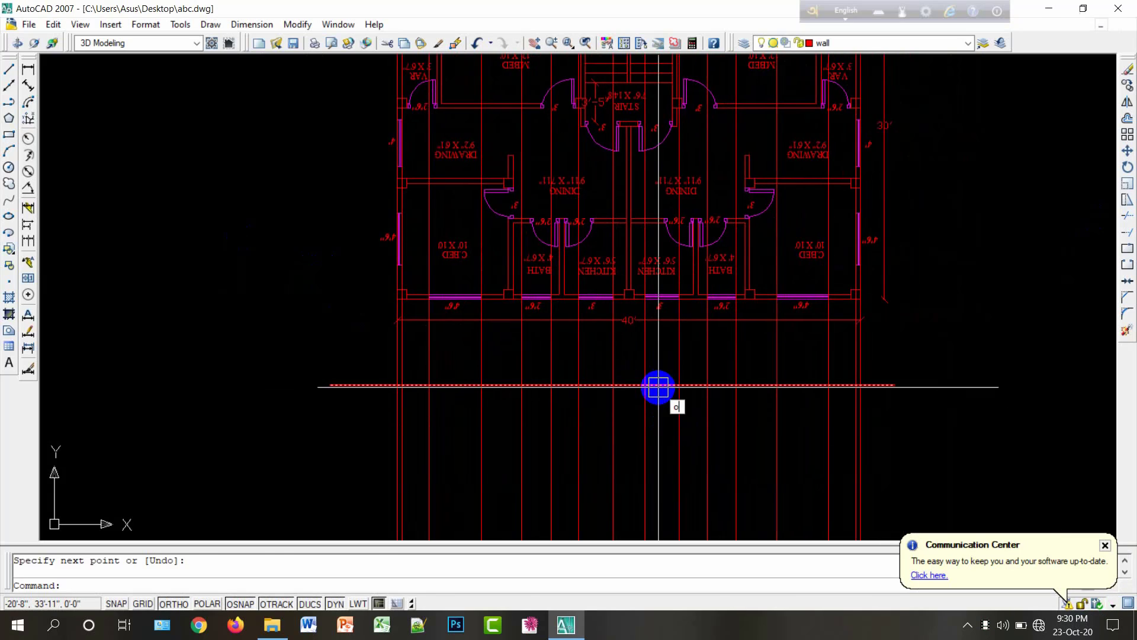
pyautogui.press('Return')
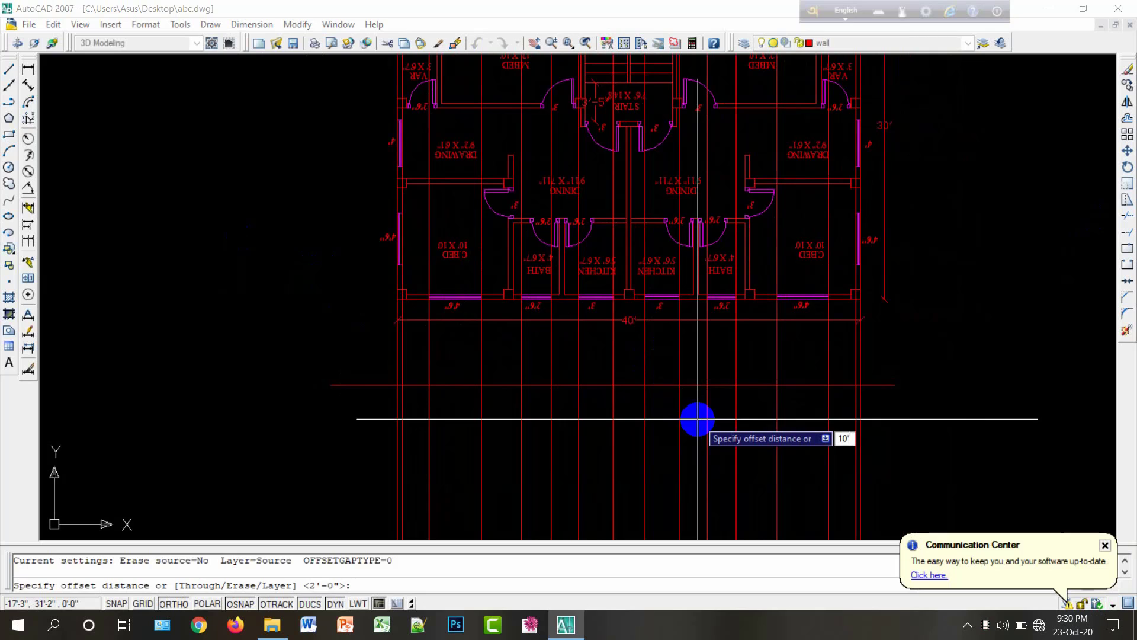
pyautogui.press('Return')
pyautogui.click(882, 385)
pyautogui.click(890, 439)
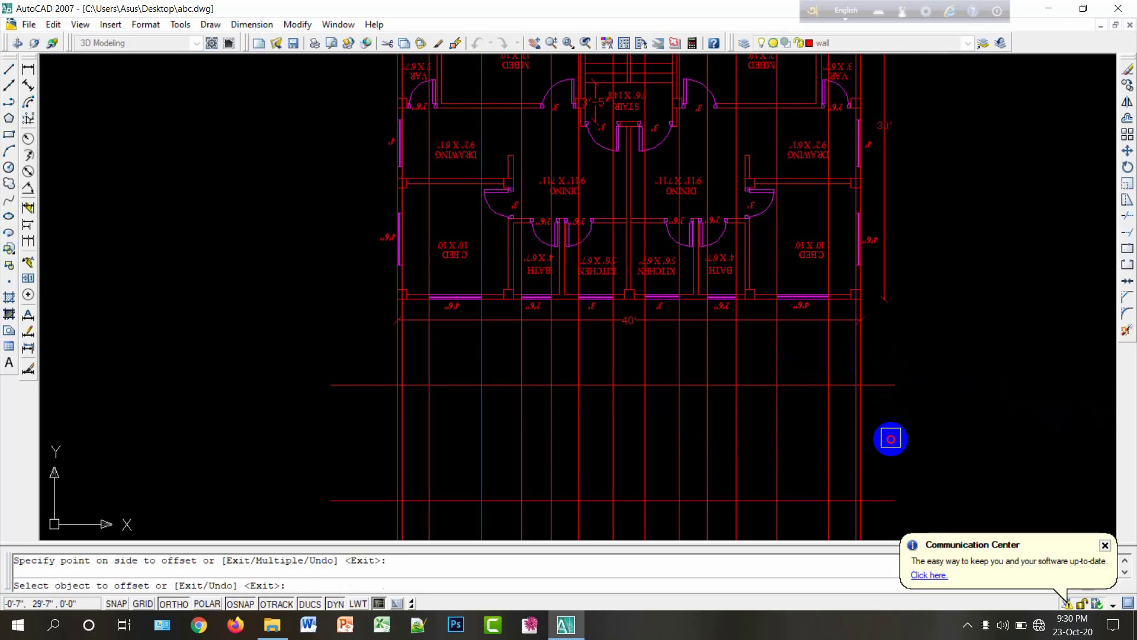
pyautogui.scroll(-3, 863, 355)
pyautogui.rightClick(812, 345)
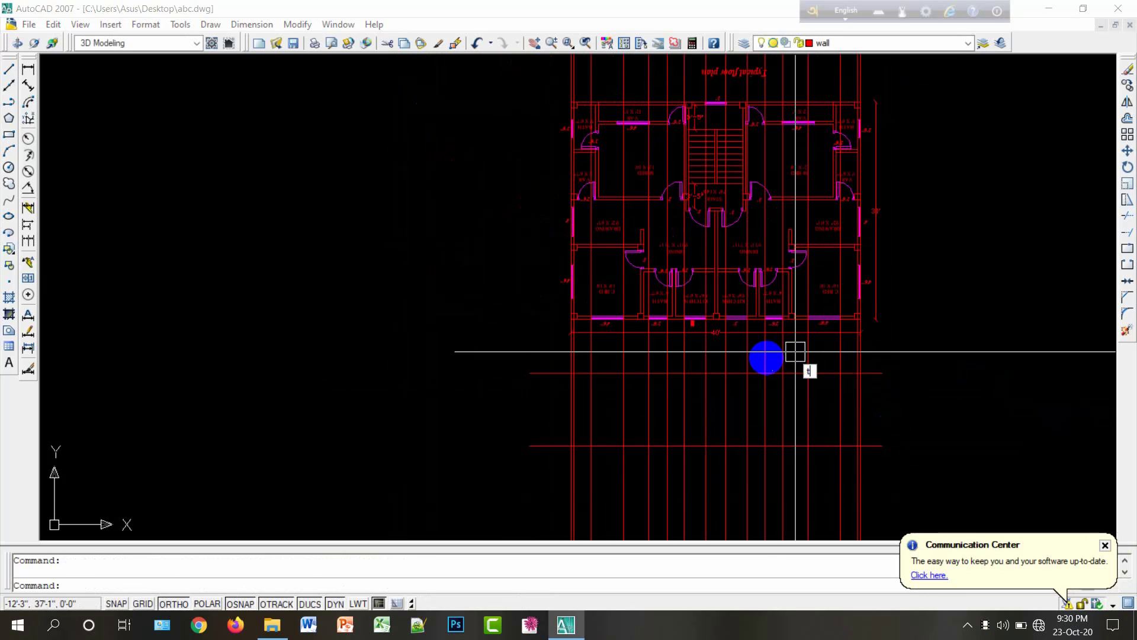
# Step: Trim all the vertical construction lines below the lower horizontal line
pyautogui.press('Return')
pyautogui.press('Return')
pyautogui.scroll(3, 918, 474)
pyautogui.click(881, 467)
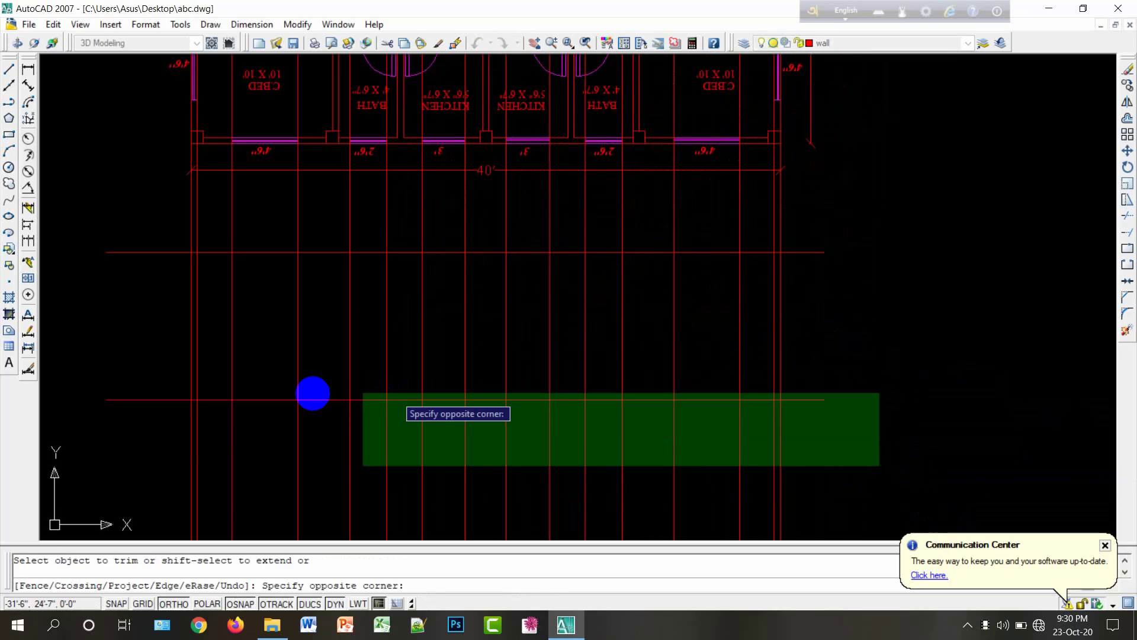
pyautogui.click(191, 445)
# Step: Trim both horizontal lines beyond the left outer wall line and all the vertical lines above the upper horizontal line
pyautogui.click(165, 432)
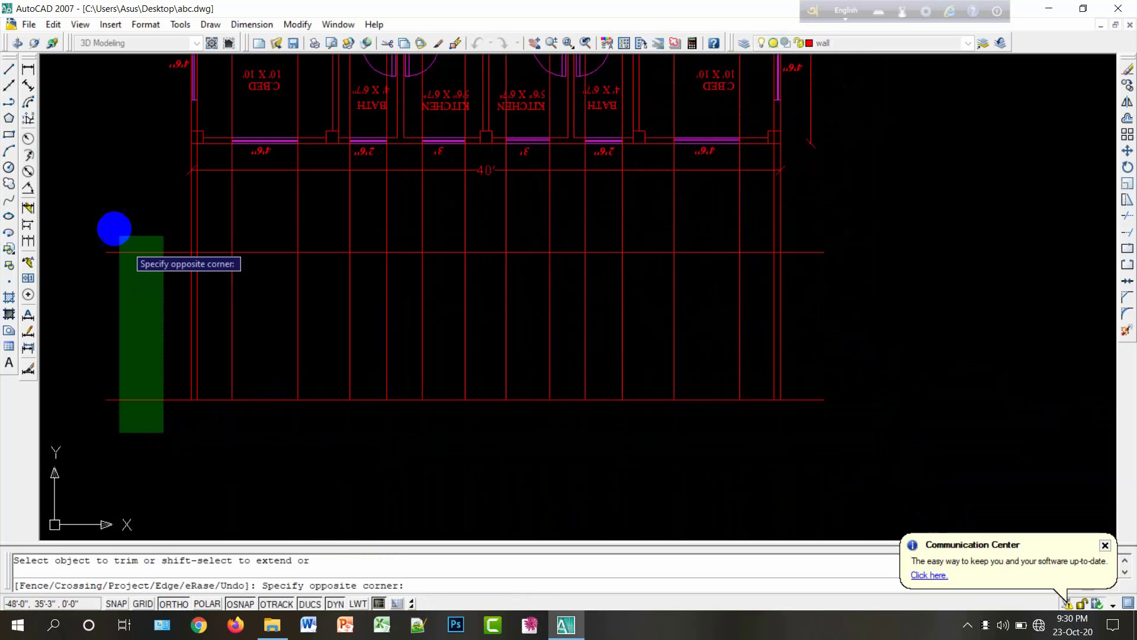
pyautogui.click(115, 230)
pyautogui.click(146, 208)
pyautogui.click(857, 213)
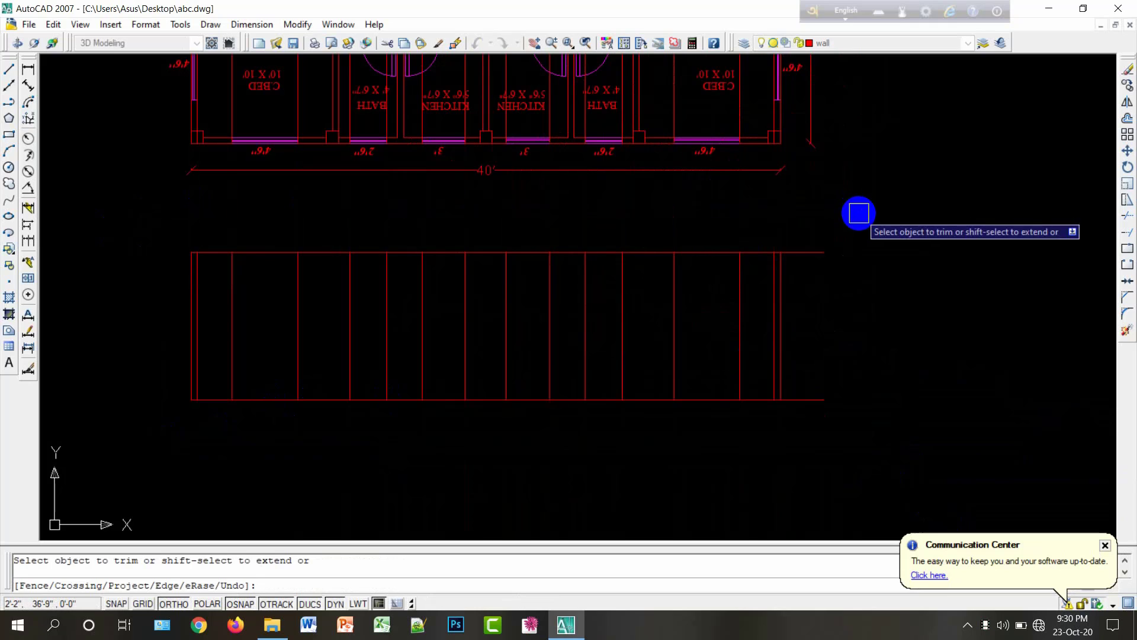
# Step: Trim both horizontal lines beyond the right outer wall line and end the trim
pyautogui.click(857, 215)
pyautogui.click(790, 411)
pyautogui.scroll(-2, 652, 340)
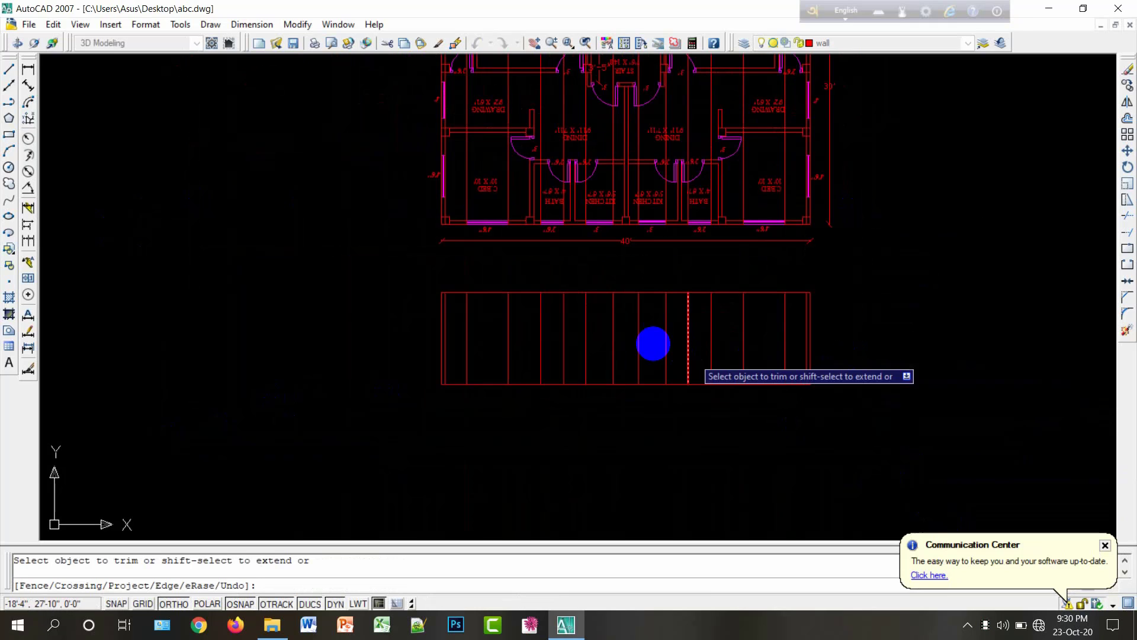
pyautogui.scroll(3, 647, 335)
pyautogui.moveTo(647, 336); pyautogui.dragTo(681, 401, button='middle')
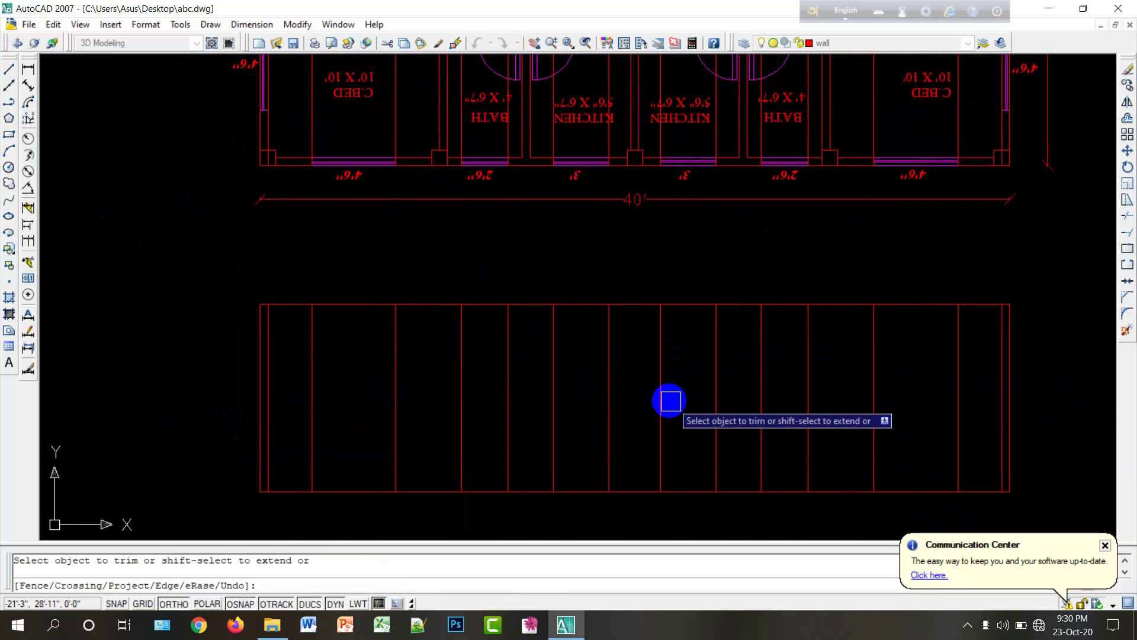
pyautogui.press('Escape')
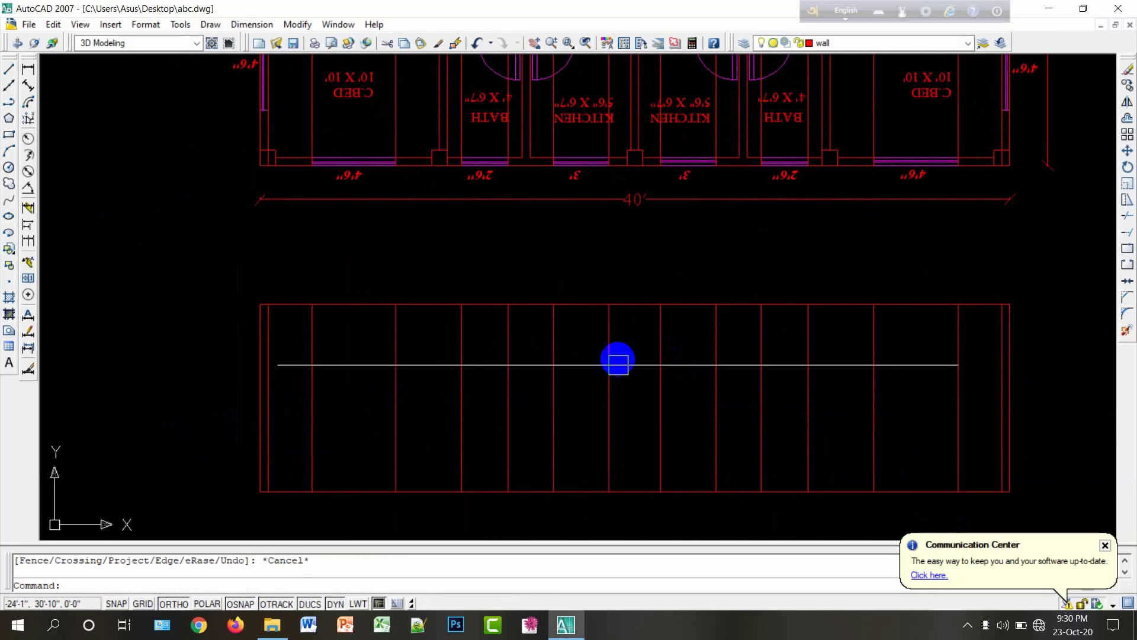
pyautogui.click(577, 305)
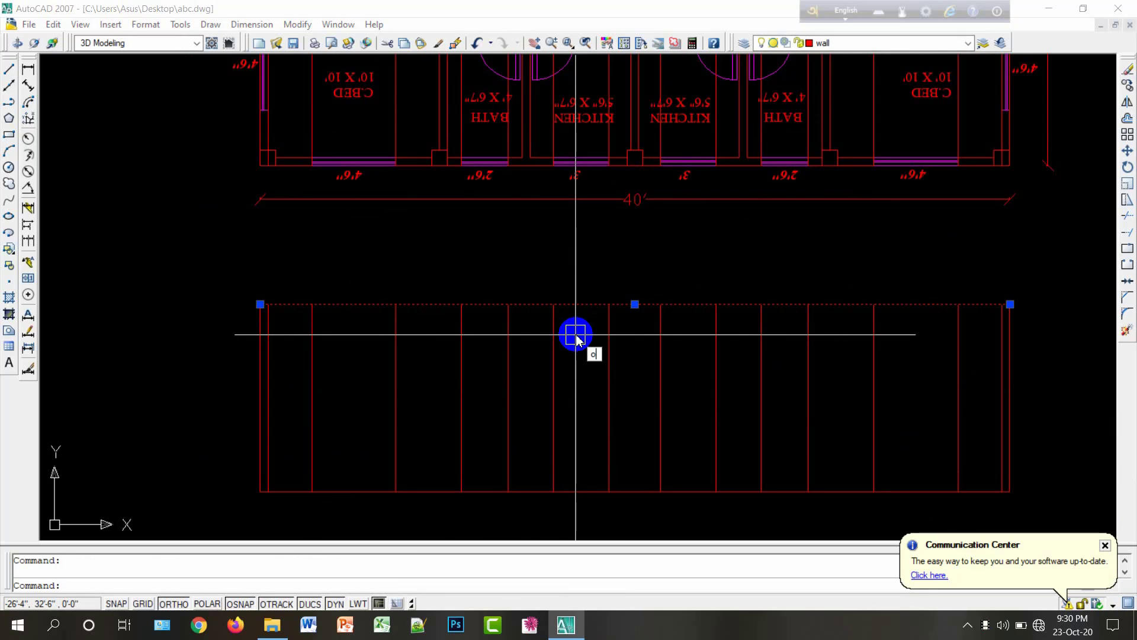
pyautogui.press('Return')
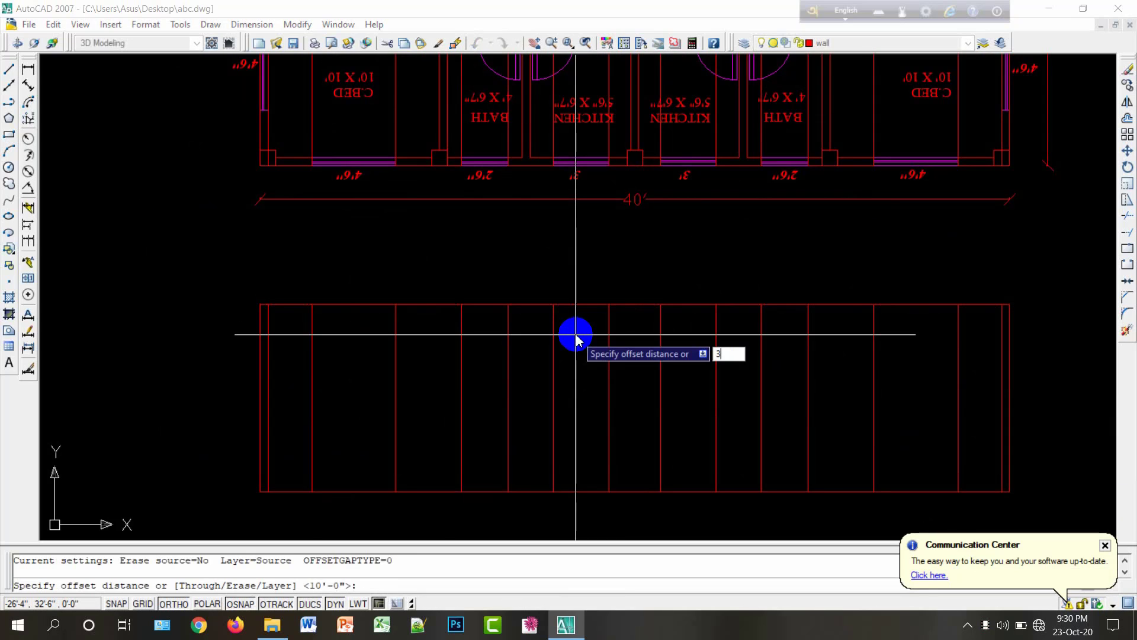
pyautogui.press('Return')
pyautogui.press('Escape')
pyautogui.press('Return')
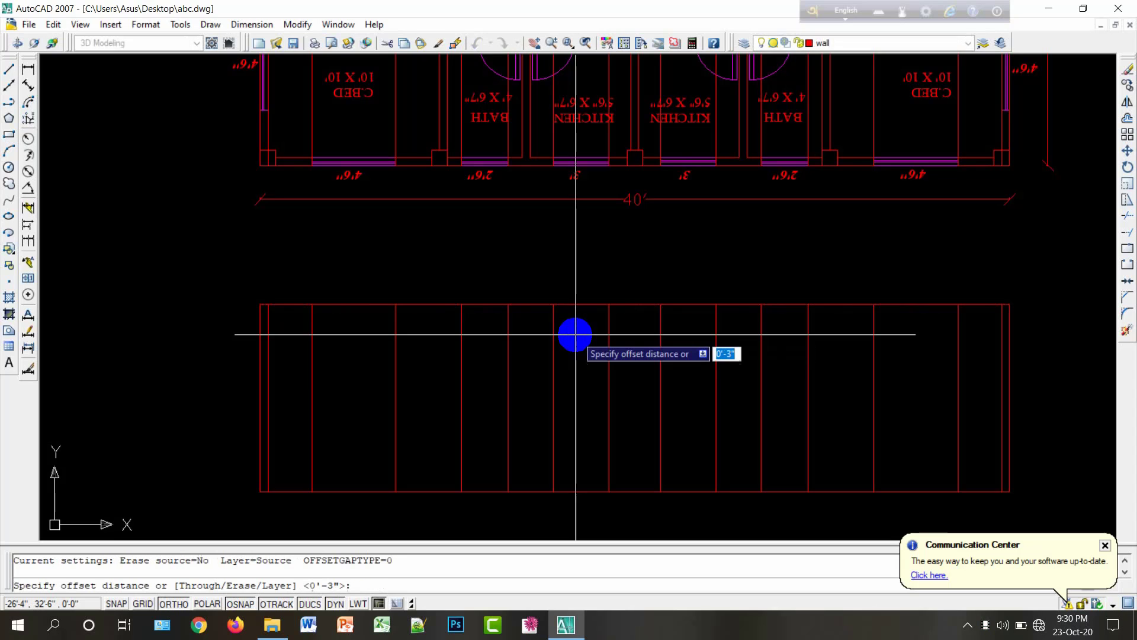
pyautogui.press('Return')
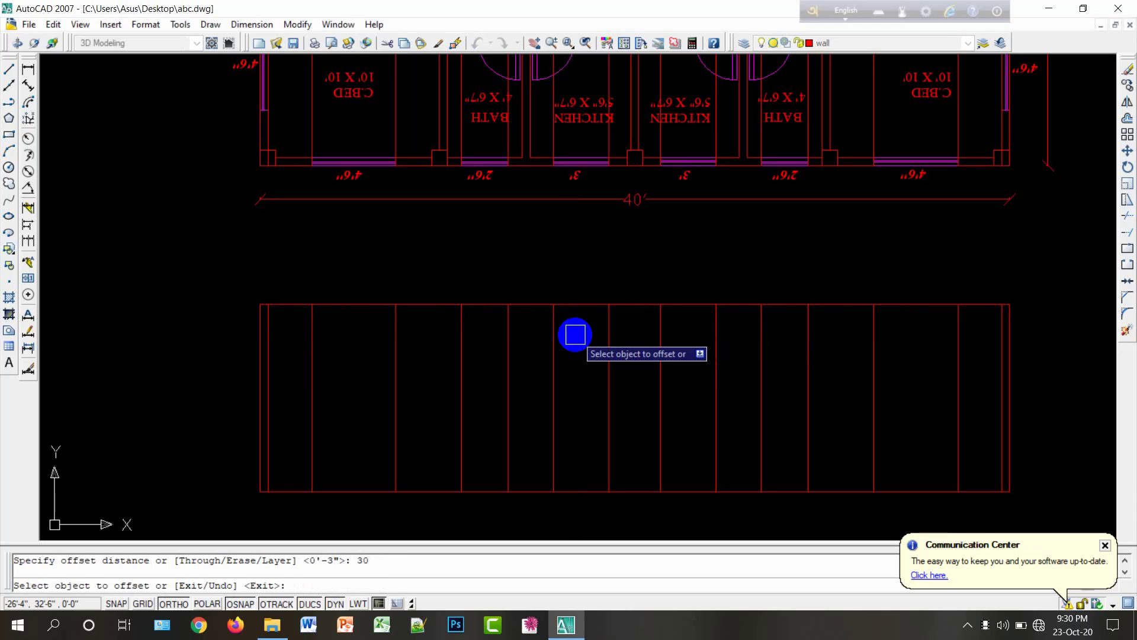
pyautogui.press('Escape')
# Step: Offset the elevation's upper horizontal line downward and its lower horizontal line upward, each by 30 inches
pyautogui.press('Return')
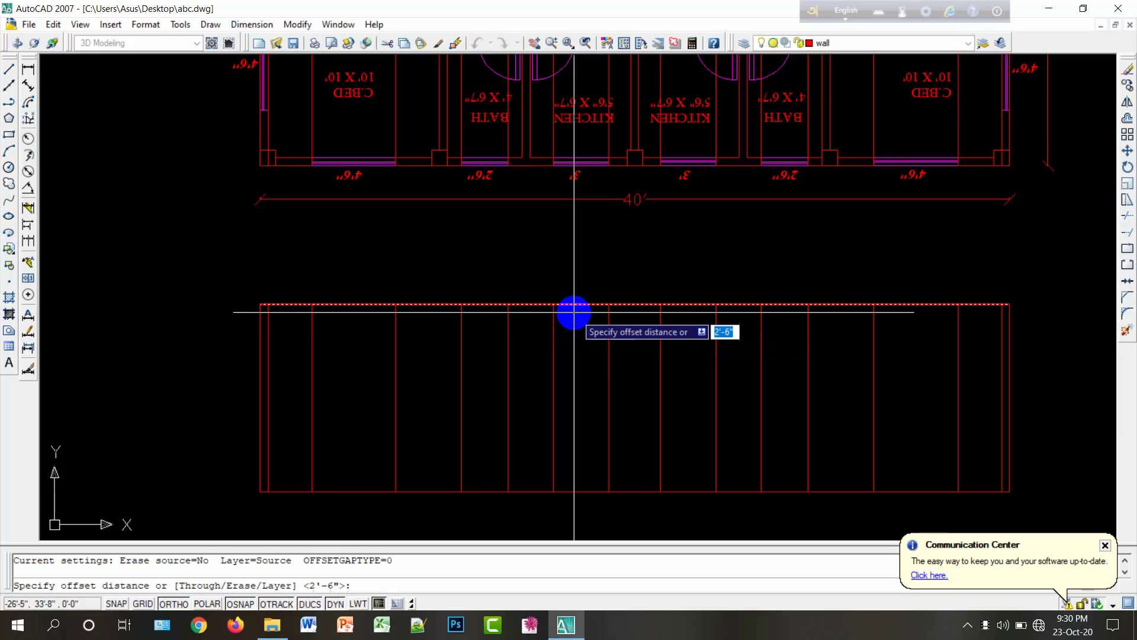
pyautogui.write('30')
pyautogui.press('Return')
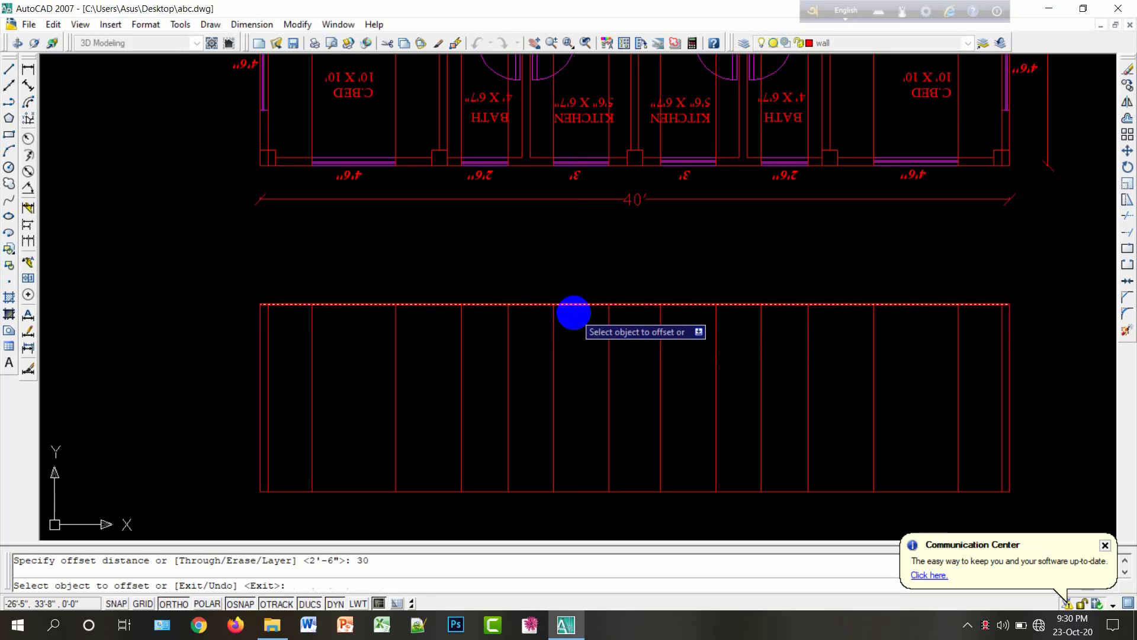
pyautogui.click(574, 312)
pyautogui.click(587, 397)
pyautogui.click(570, 490)
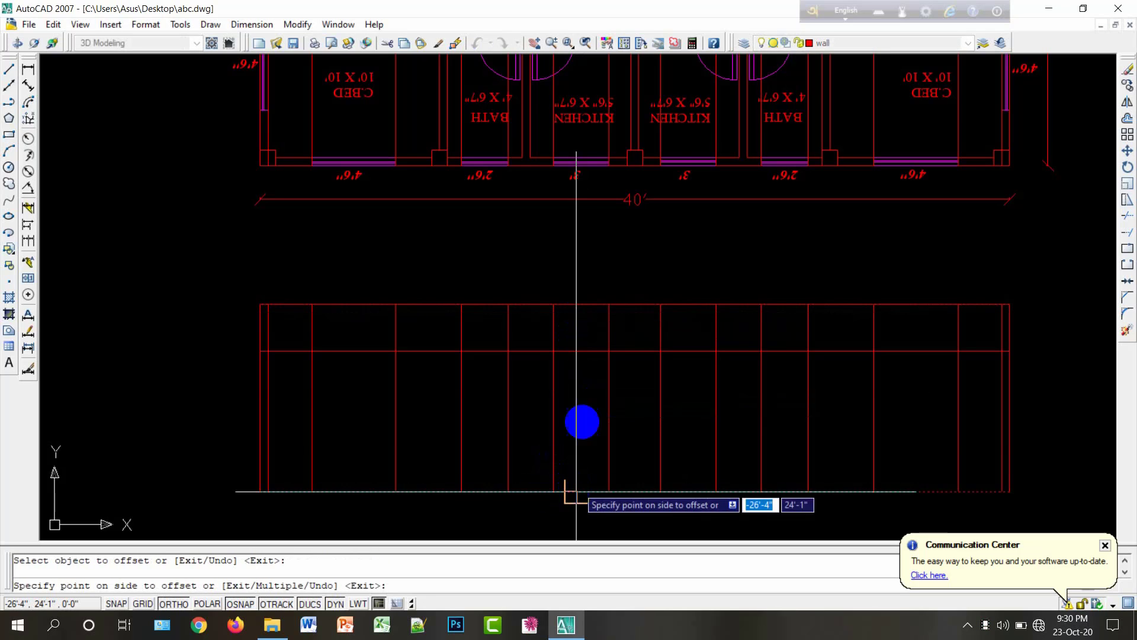
pyautogui.click(610, 380)
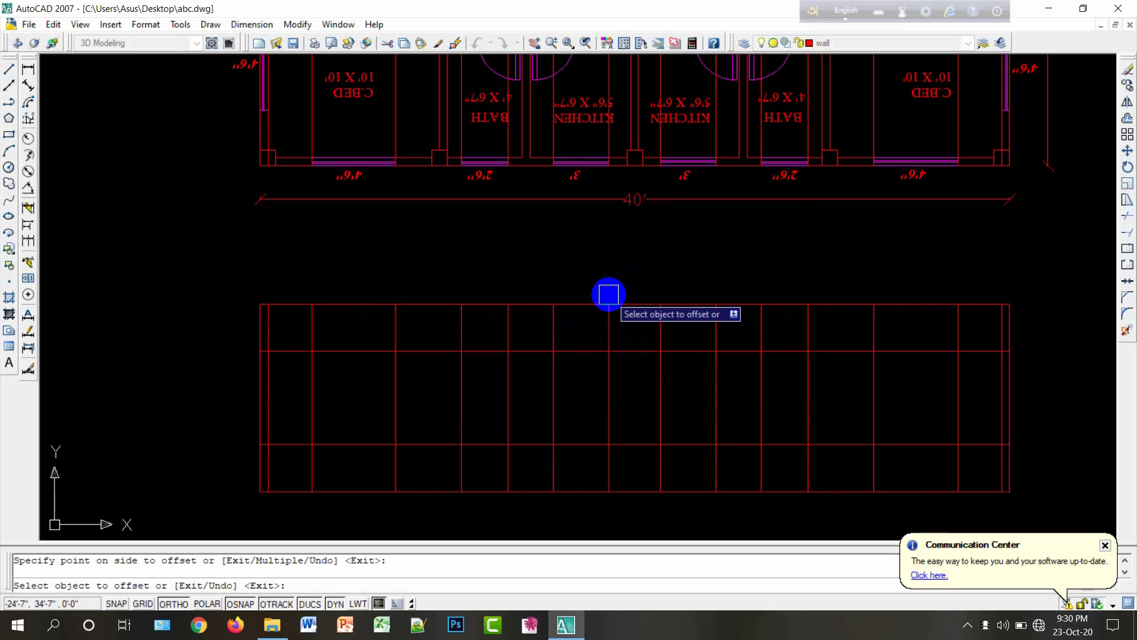
pyautogui.press('Escape')
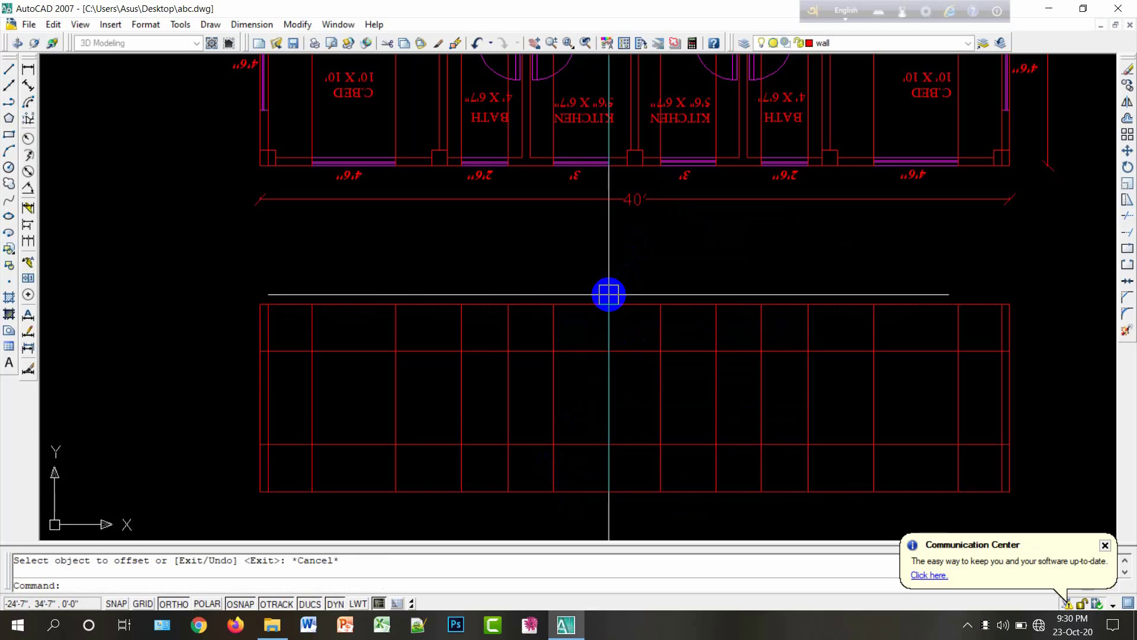
pyautogui.write('tr')
pyautogui.press('Return')
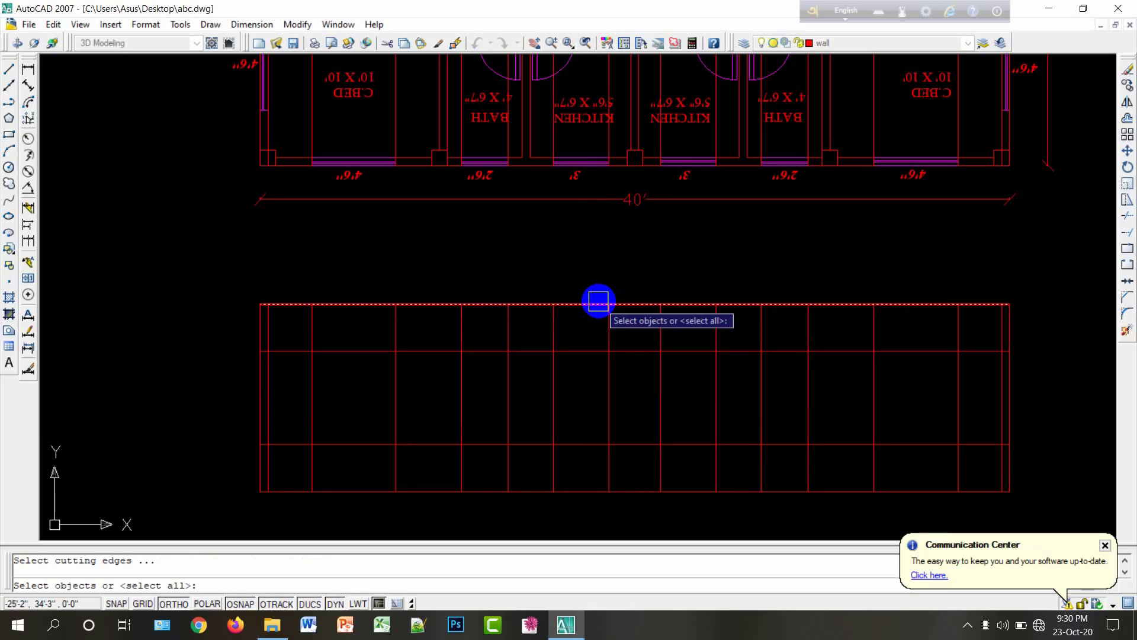
pyautogui.press('Escape')
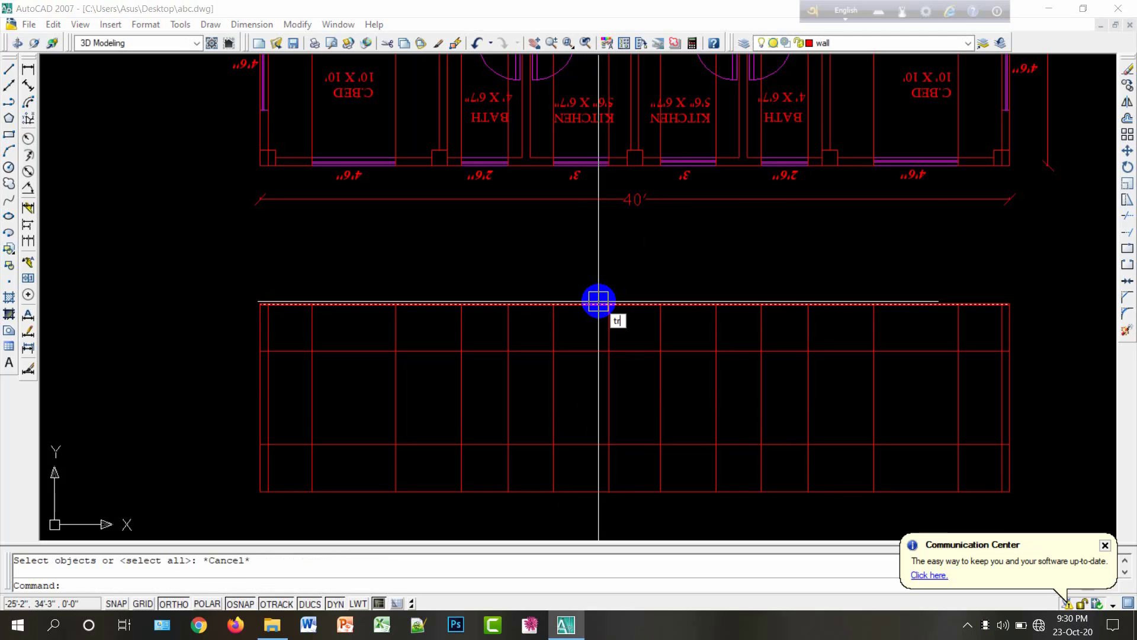
# Step: Trim the surplus horizontal and vertical segments around the left C.BED's 4'6" window, leaving only its rectangular outline in the elevation
pyautogui.press('Return')
pyautogui.press('Return')
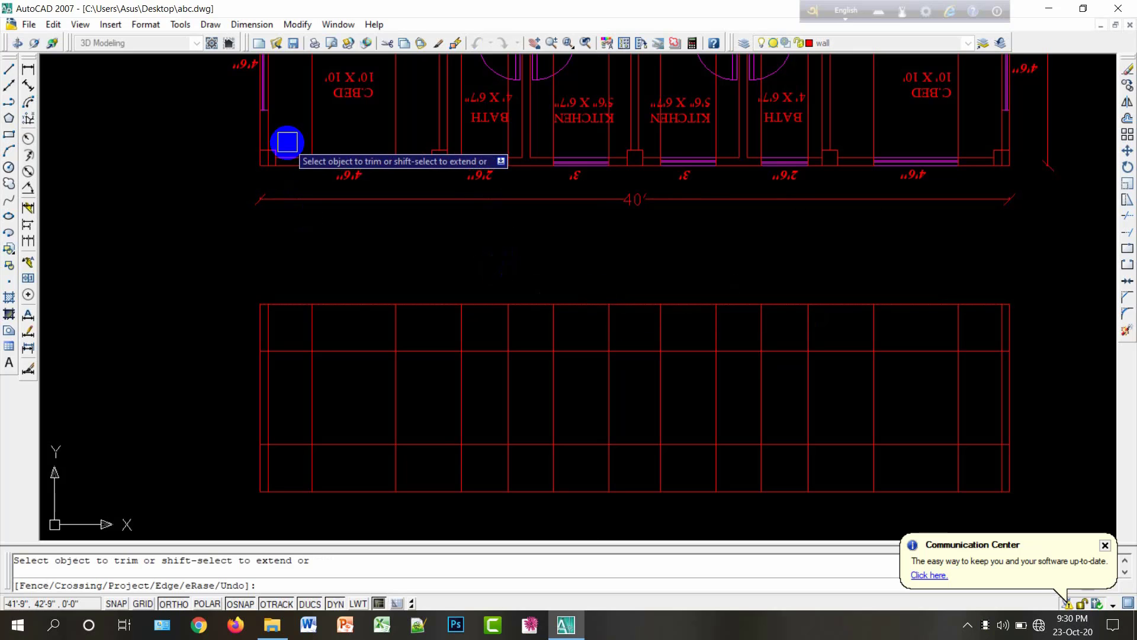
pyautogui.click(291, 352)
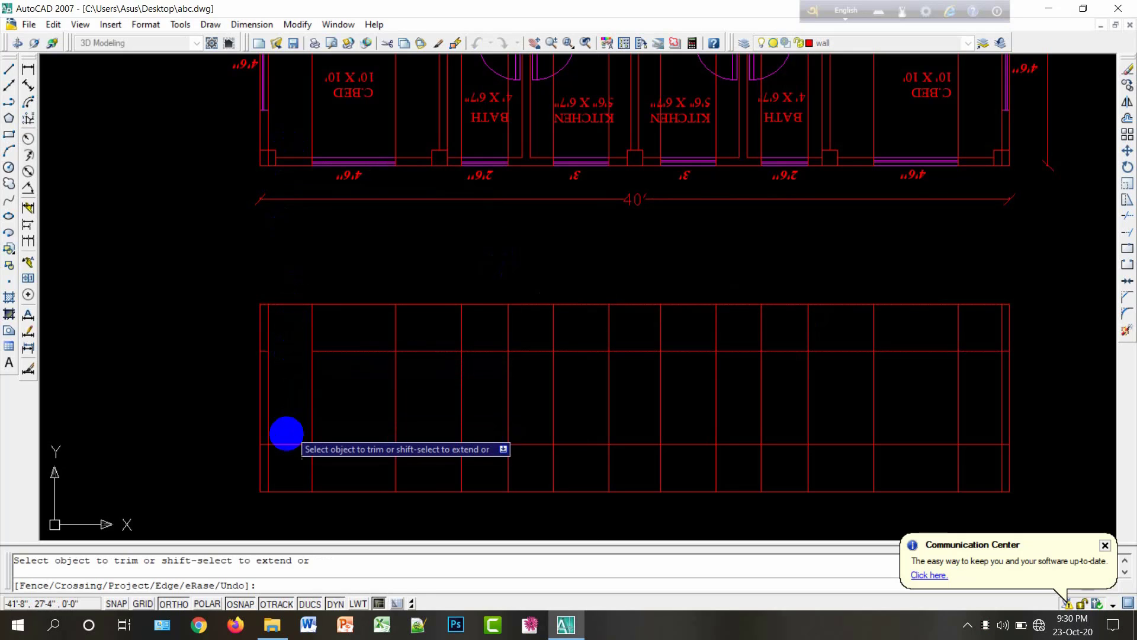
pyautogui.click(286, 444)
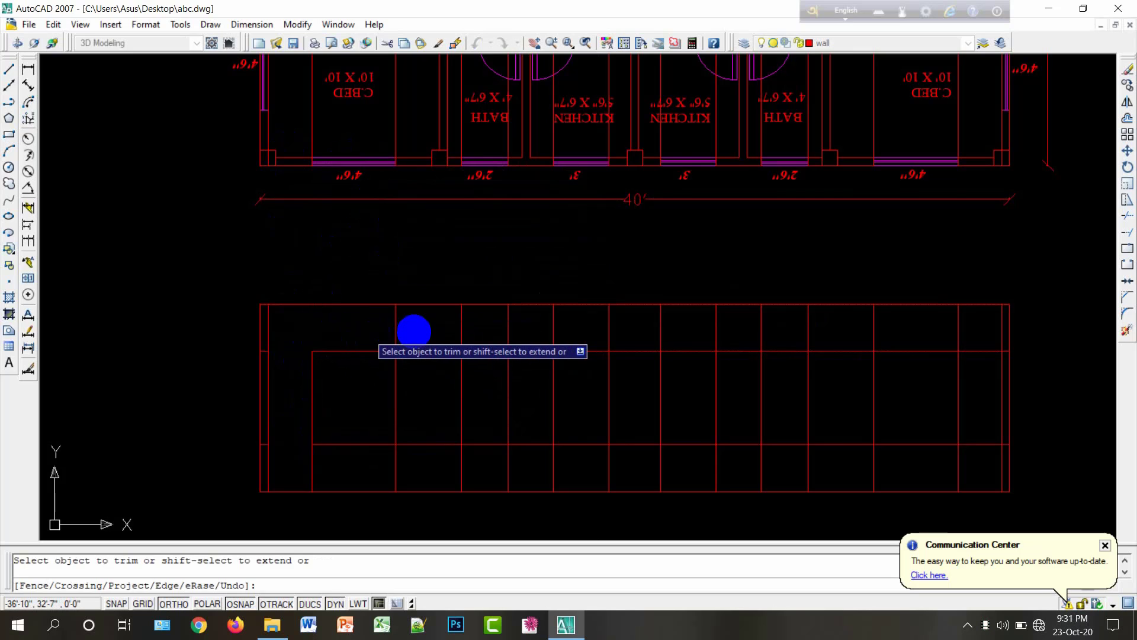
pyautogui.click(422, 333)
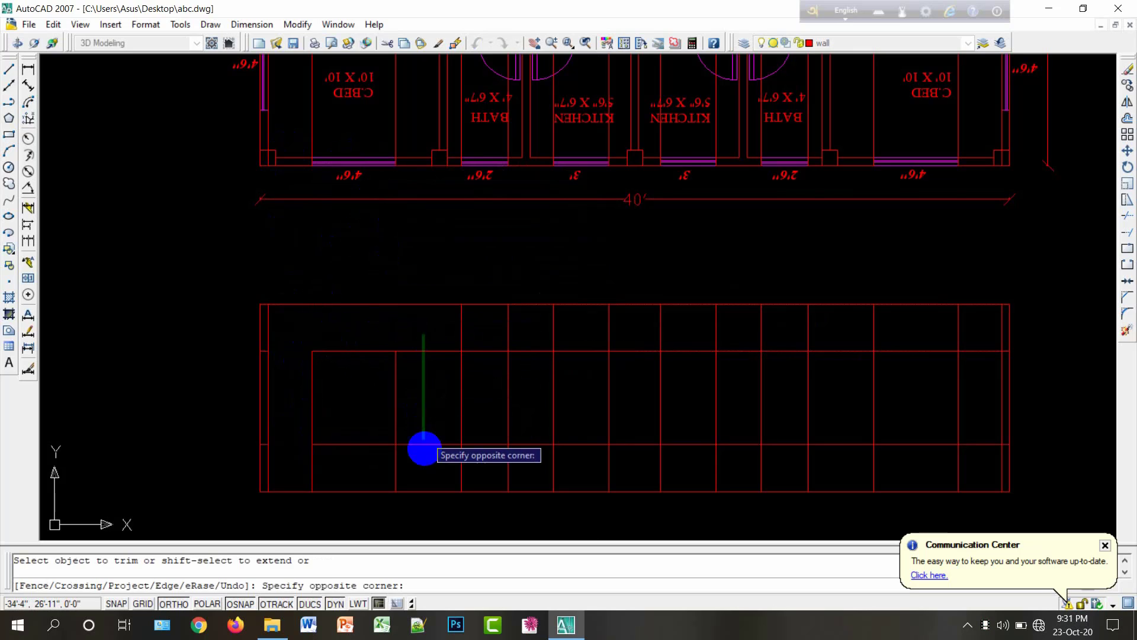
pyautogui.click(414, 459)
pyautogui.click(408, 468)
pyautogui.click(303, 469)
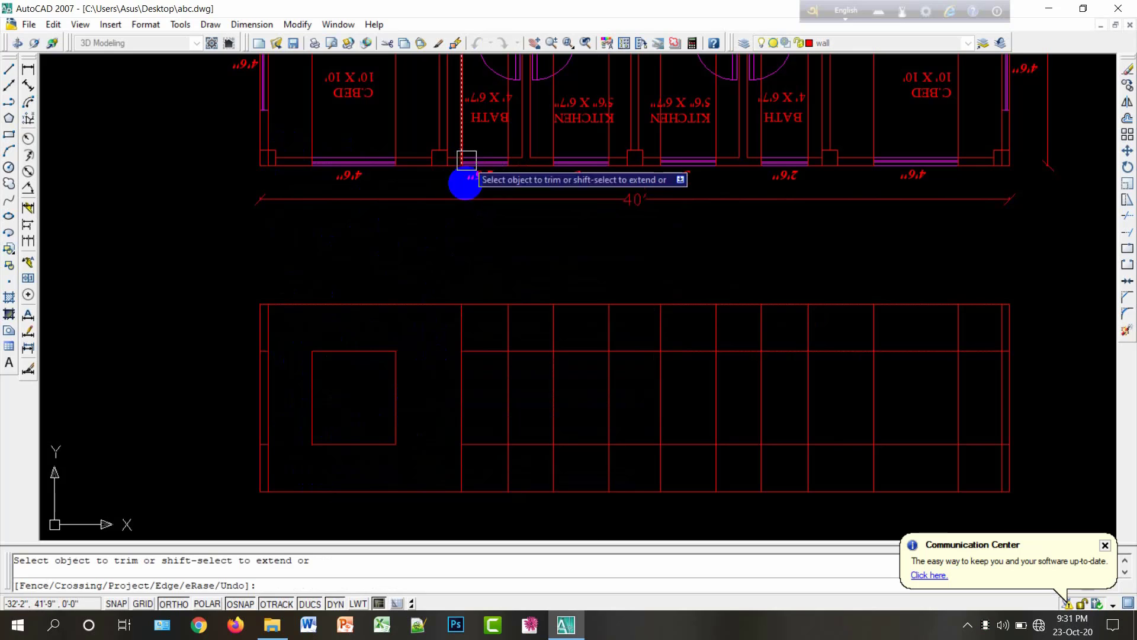
# Step: Trim the surplus segments around the left BATH's 2'6" window, leaving only its rectangular outline in the elevation
pyautogui.click(462, 335)
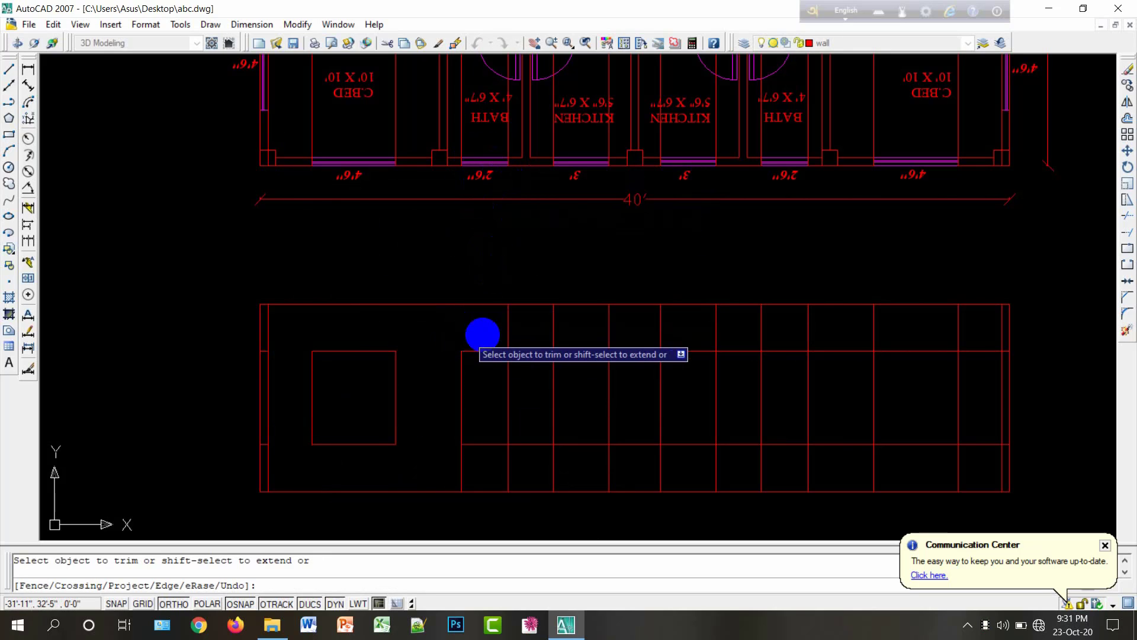
pyautogui.click(507, 334)
pyautogui.click(521, 350)
pyautogui.click(530, 444)
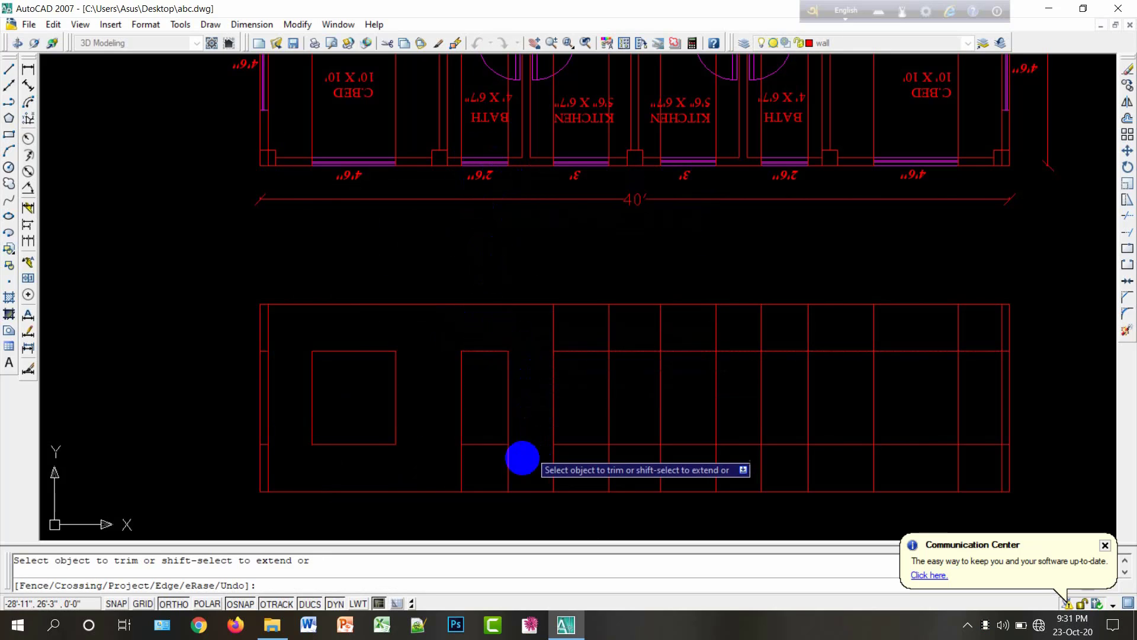
pyautogui.click(504, 465)
pyautogui.click(462, 474)
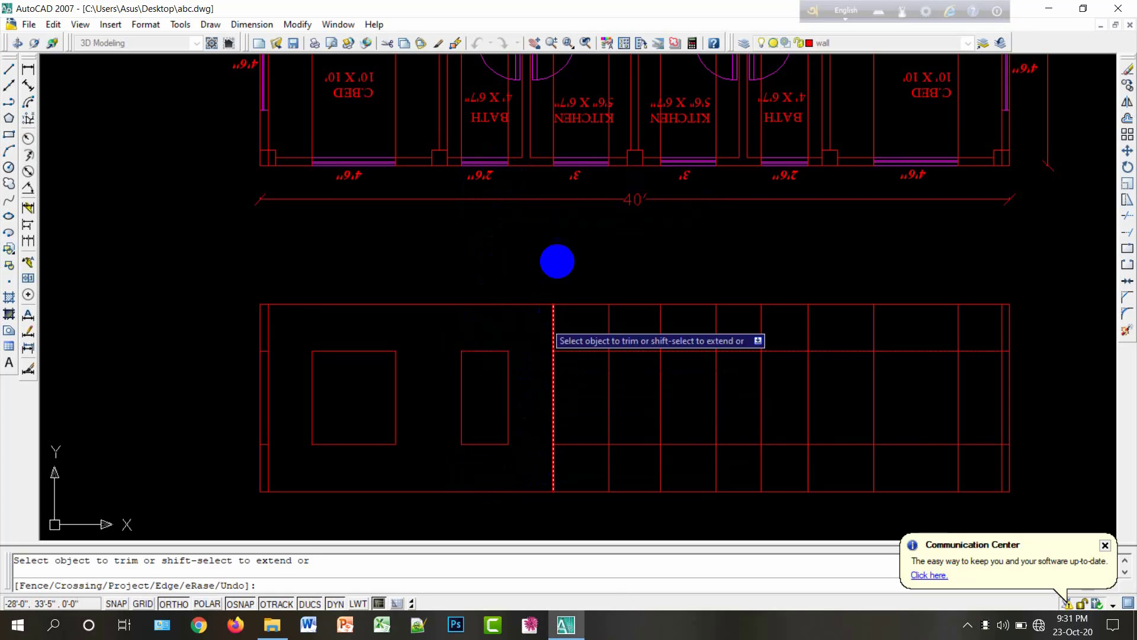
# Step: Trim the surplus segments around the left KITCHEN's 3' window, leaving only its rectangular outline in the elevation
pyautogui.click(555, 332)
pyautogui.click(609, 335)
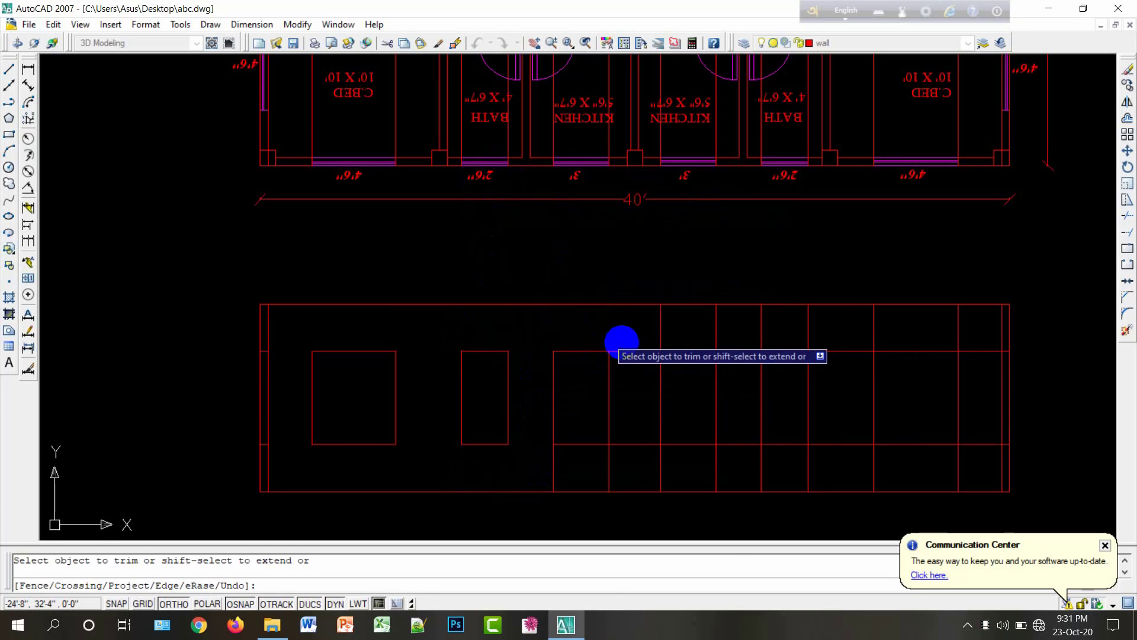
pyautogui.click(627, 331)
pyautogui.click(622, 457)
pyautogui.click(622, 463)
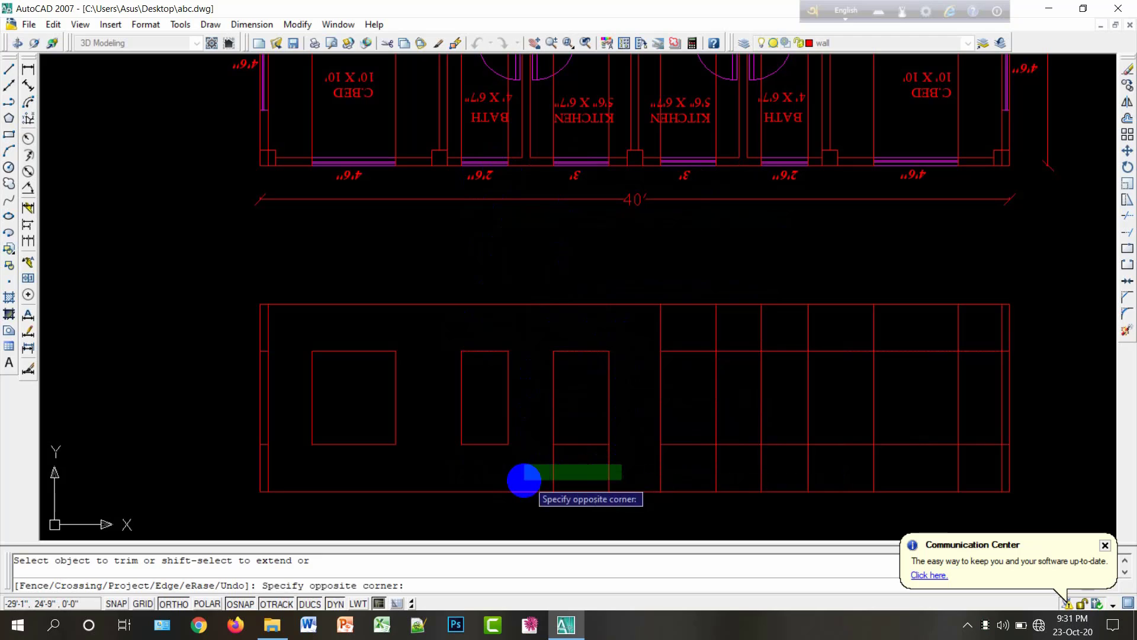
pyautogui.click(521, 478)
# Step: Trim the surplus segments around the right KITCHEN's 3' window, leaving only its rectangular outline in the elevation
pyautogui.click(662, 465)
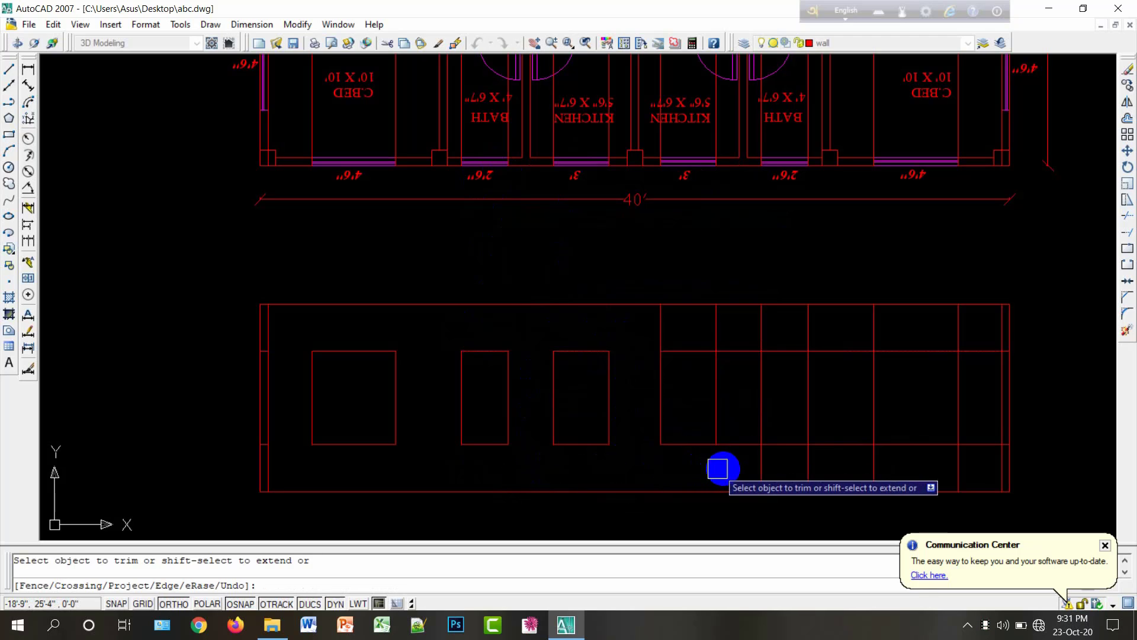
pyautogui.click(729, 469)
pyautogui.click(739, 327)
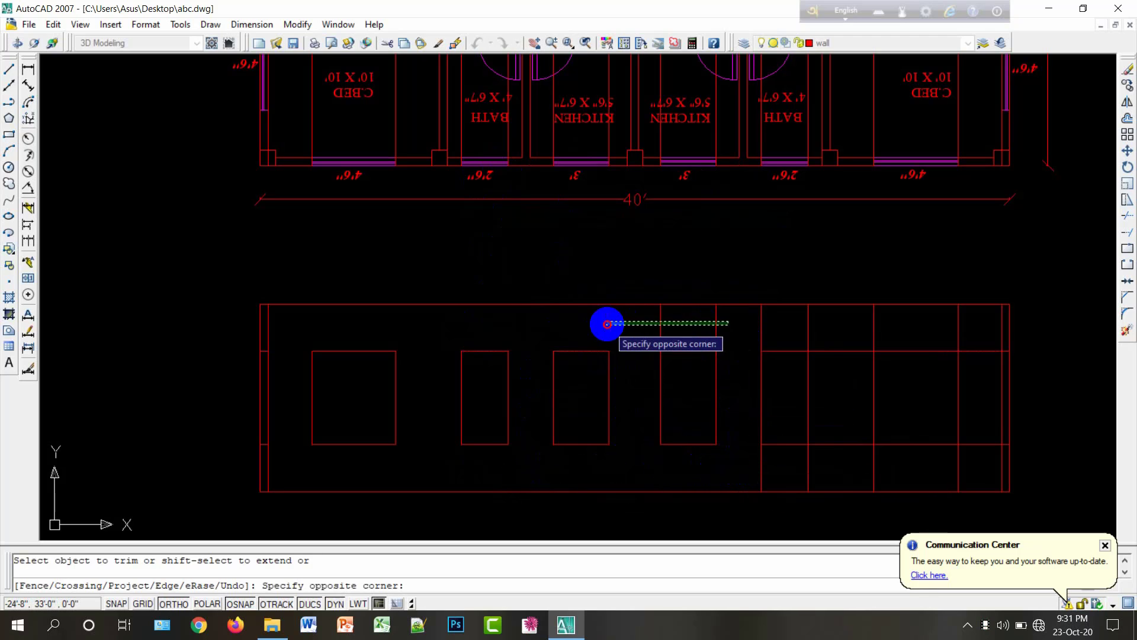
# Step: Trim the surplus segments around the right BATH's 2'6" window, leaving only its rectangular outline in the elevation
pyautogui.click(830, 347)
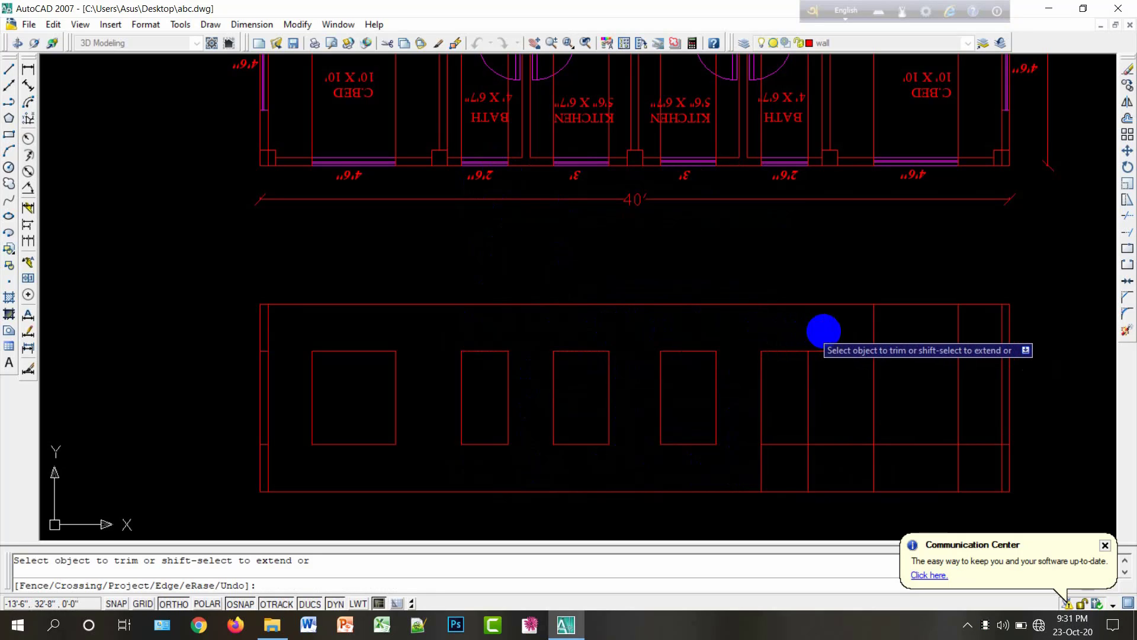
pyautogui.click(832, 331)
pyautogui.click(836, 464)
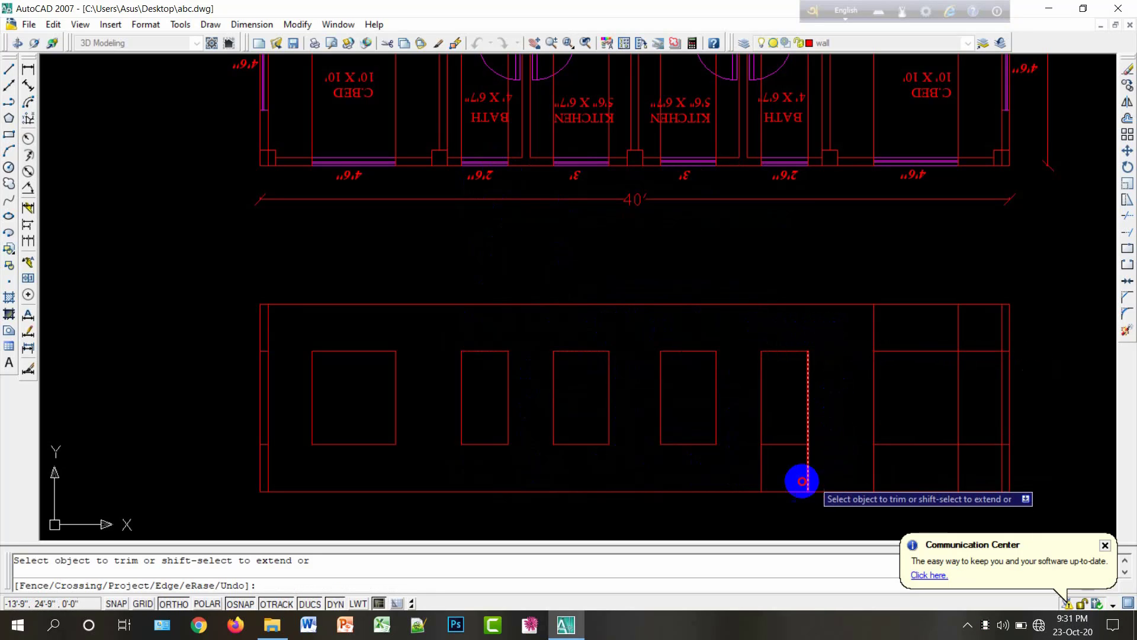
pyautogui.click(753, 476)
# Step: Trim the surplus segments around the right C.BED's 4'6" window, leaving only its rectangular outline in the elevation
pyautogui.click(873, 465)
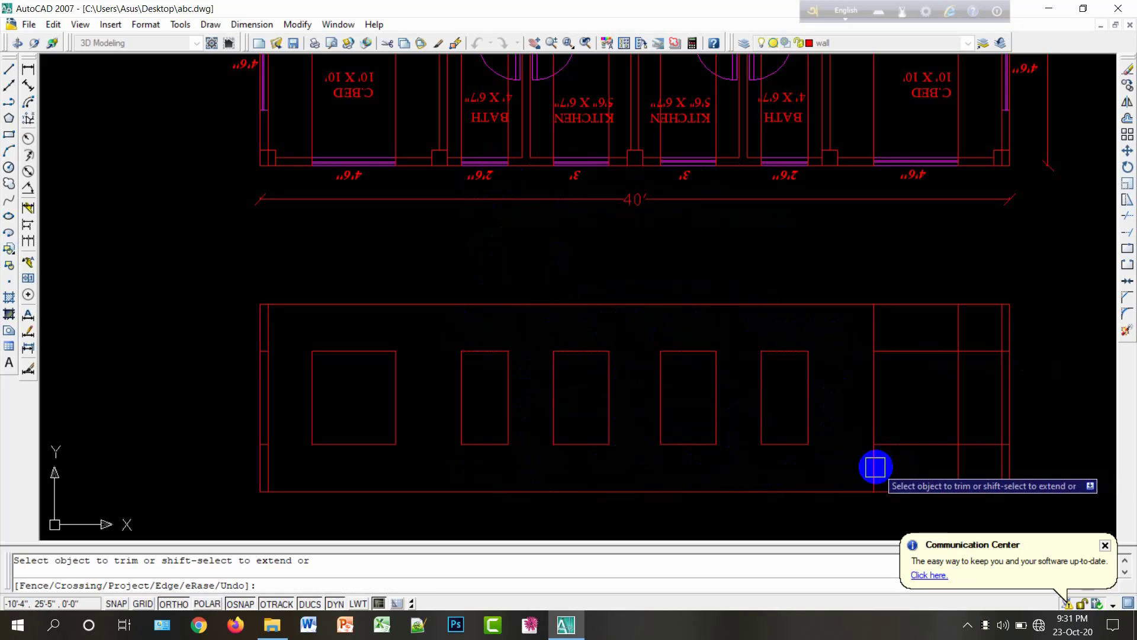
pyautogui.click(975, 444)
pyautogui.click(975, 351)
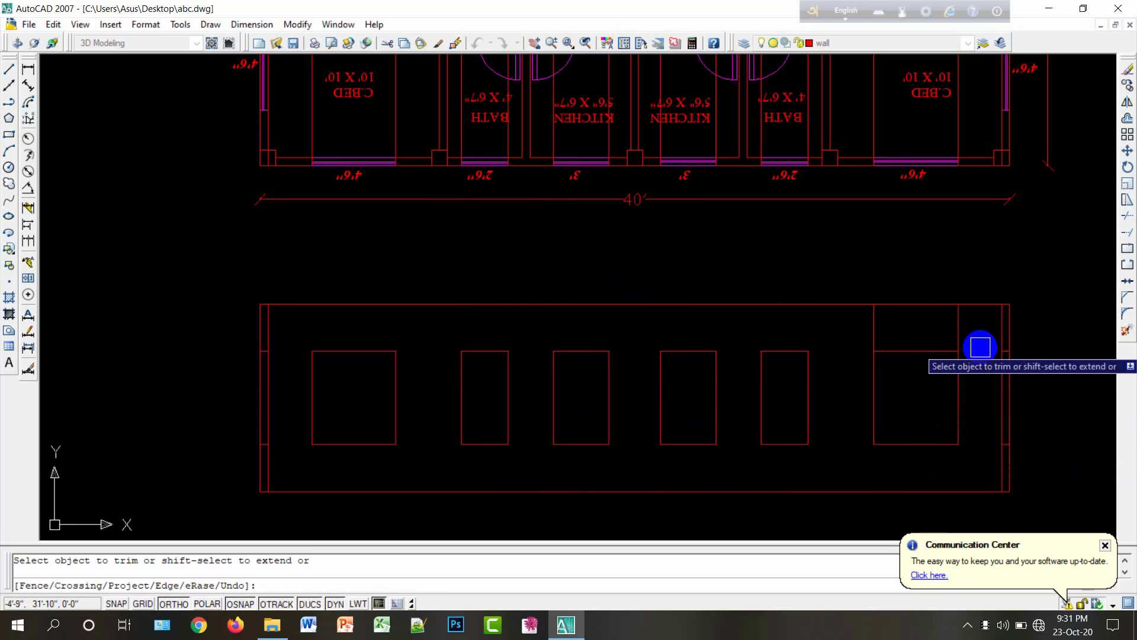
pyautogui.click(975, 343)
pyautogui.click(849, 323)
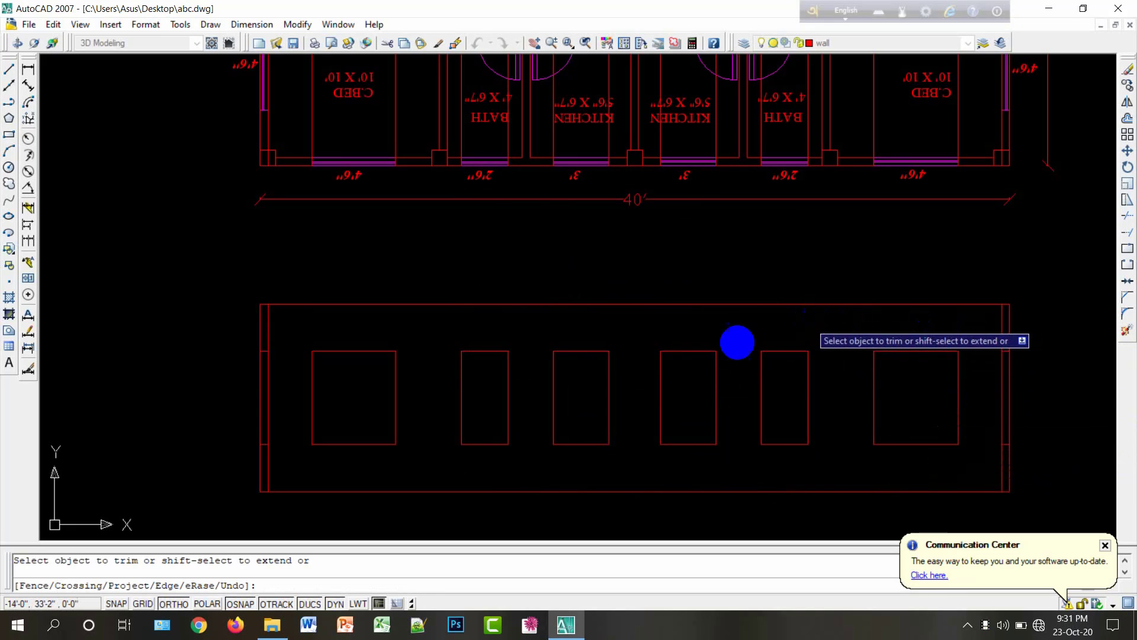
pyautogui.scroll(-1, 616, 382)
pyautogui.scroll(1, 610, 391)
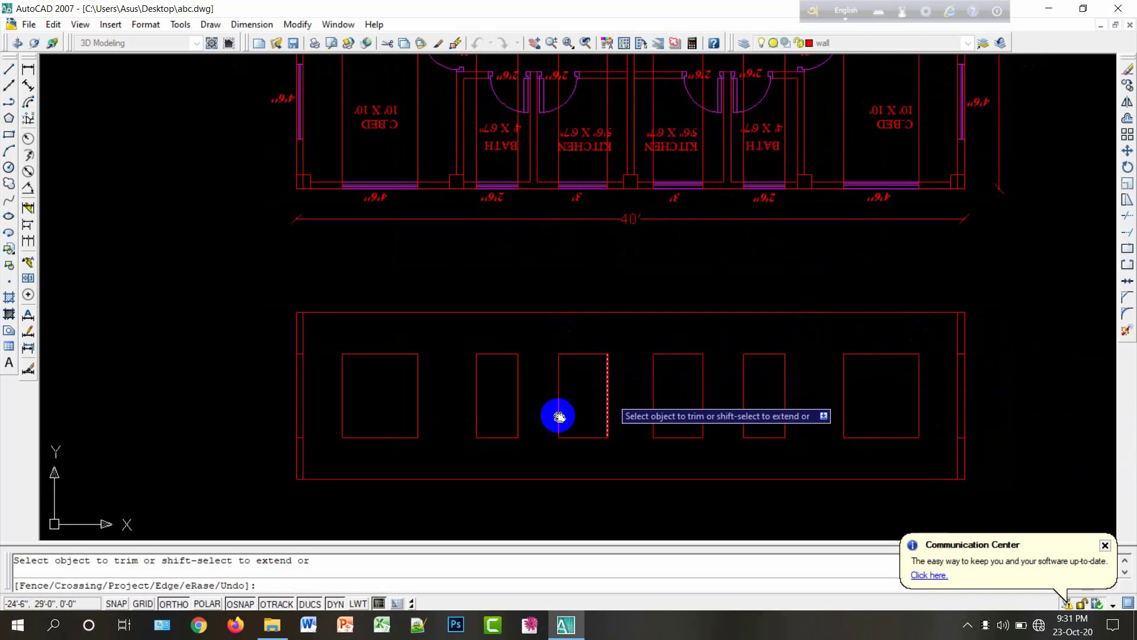
pyautogui.moveTo(558, 416); pyautogui.dragTo(509, 430, button='middle')
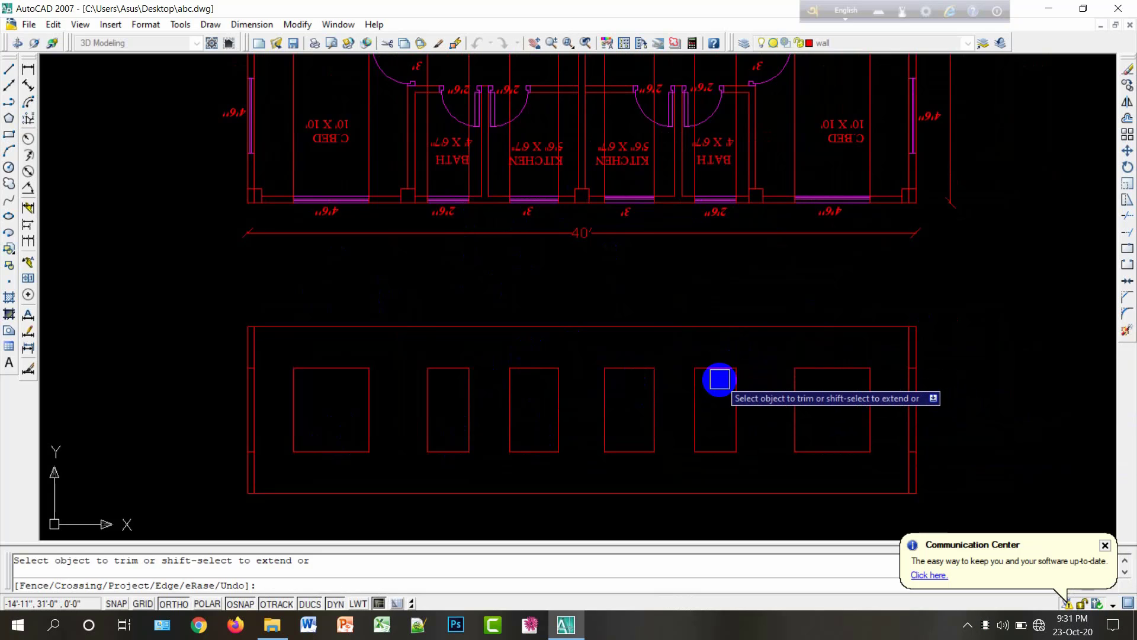
pyautogui.press('Escape')
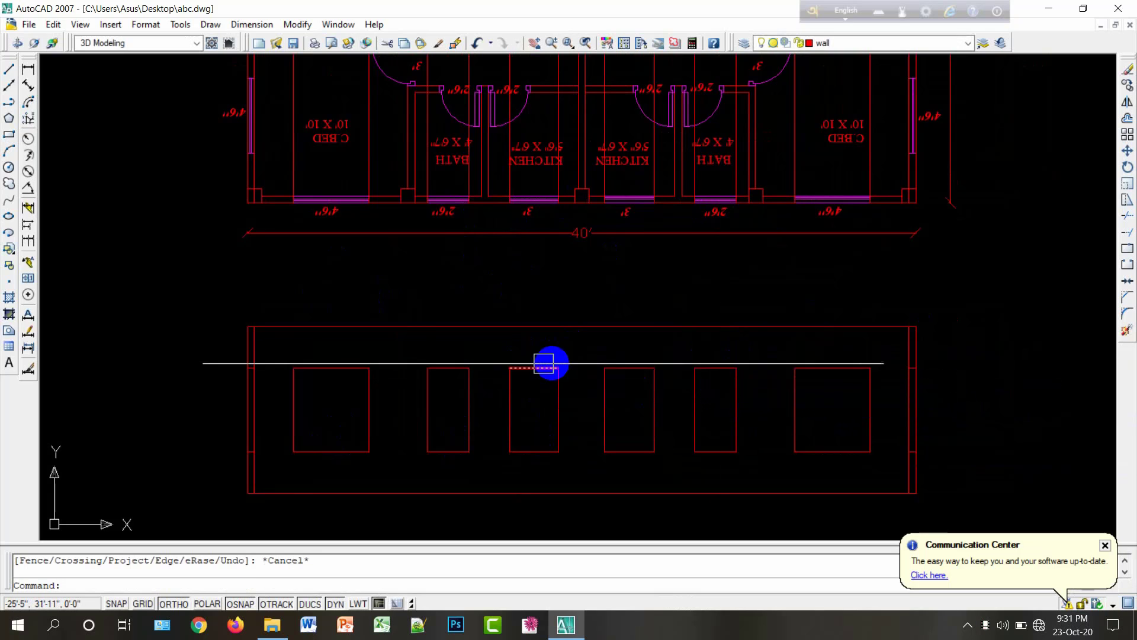
# Step: Draw a rectangle over the outline of the left C.BED's 4'6" window in the elevation, from corner to opposite corner
pyautogui.scroll(-2, 562, 365)
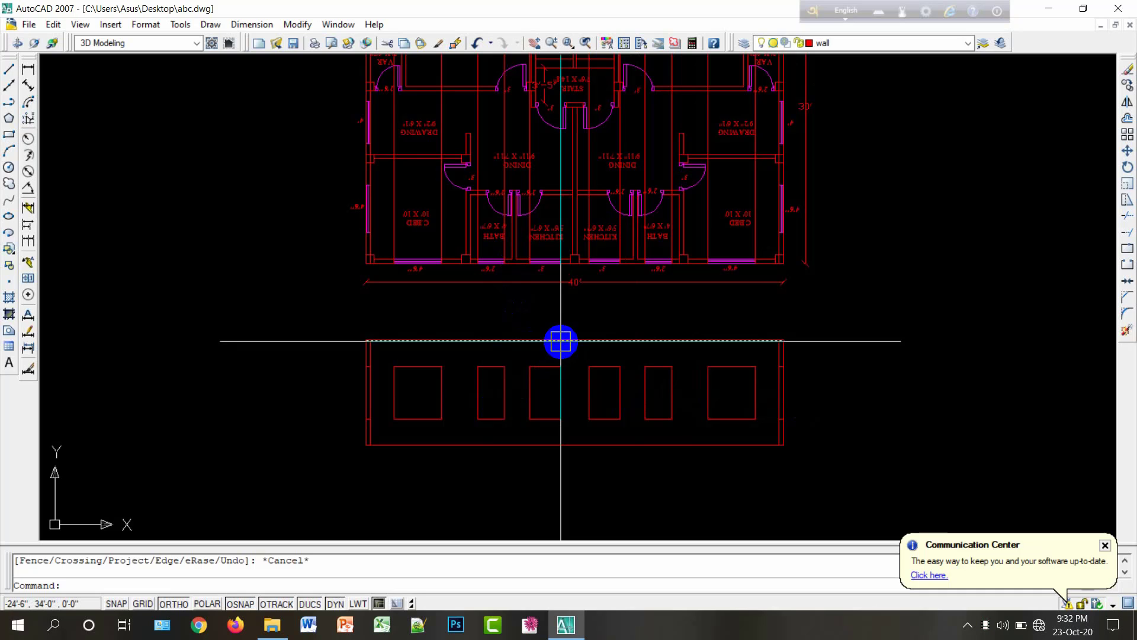
pyautogui.scroll(3, 471, 405)
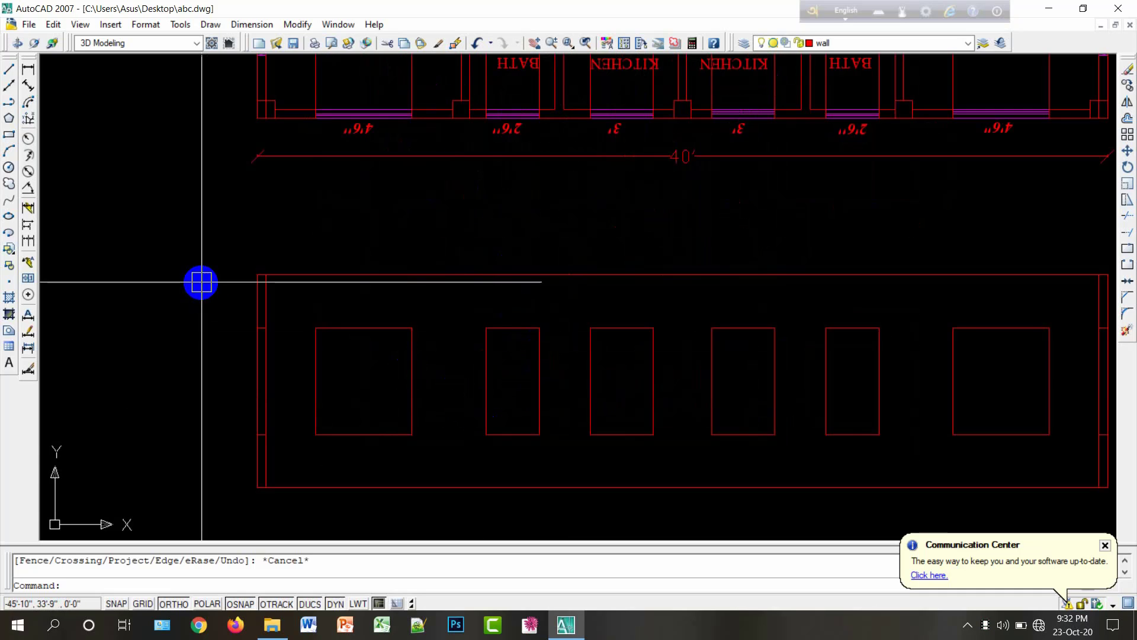
pyautogui.click(14, 136)
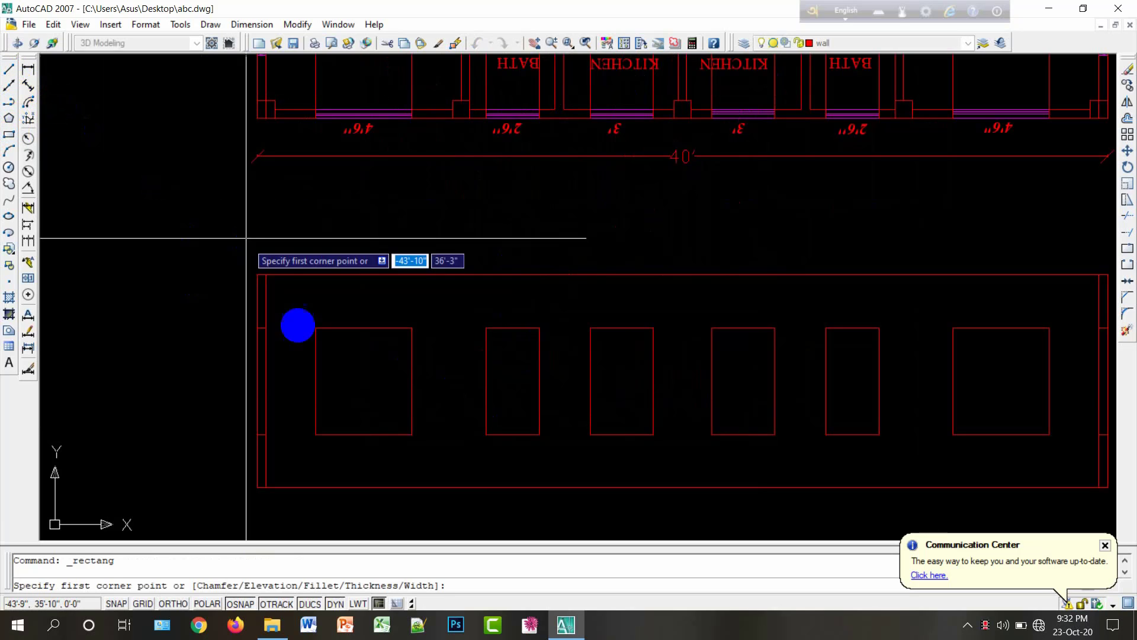
pyautogui.click(407, 331)
pyautogui.click(315, 434)
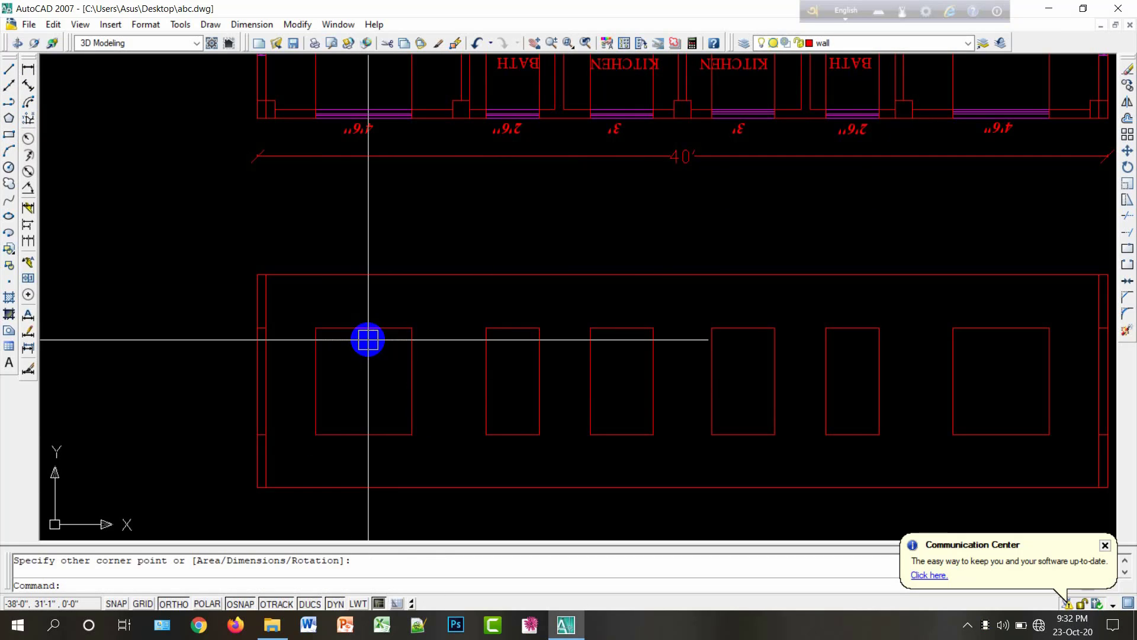
# Step: Offset the left C.BED window's rectangle 3" inward to form the window frame
pyautogui.press('Return')
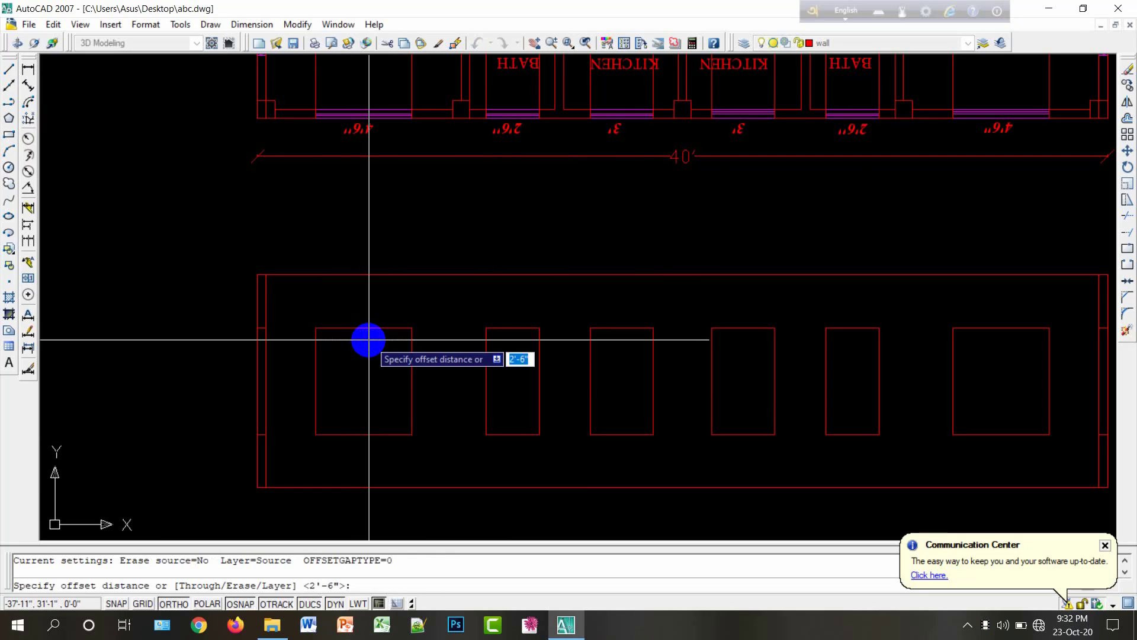
pyautogui.write('3')
pyautogui.press('Return')
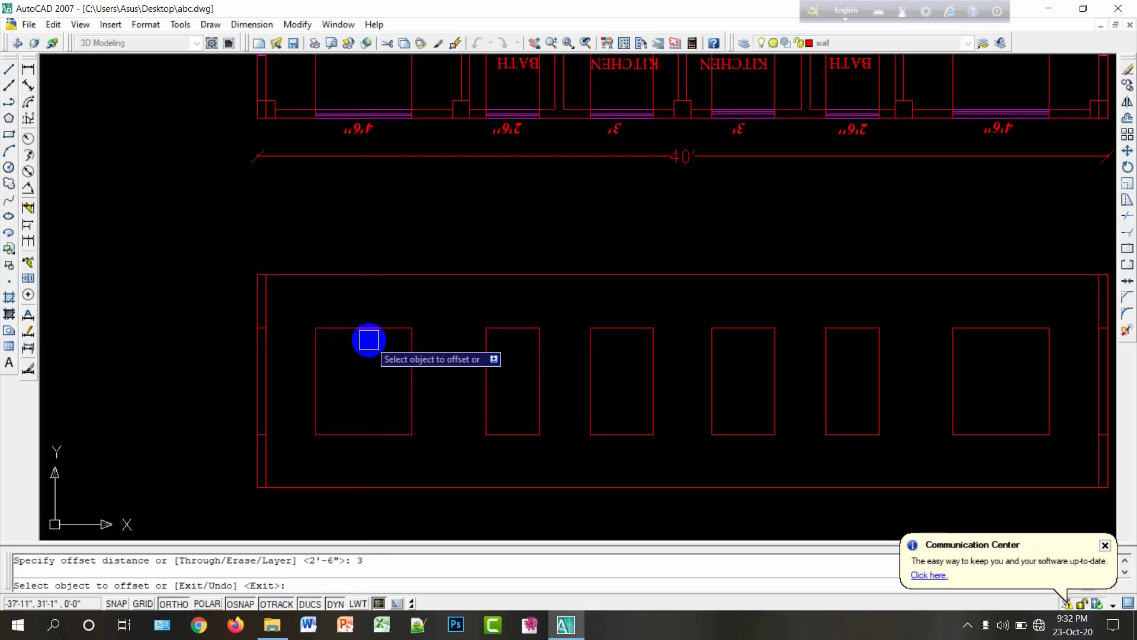
pyautogui.click(375, 329)
pyautogui.click(379, 336)
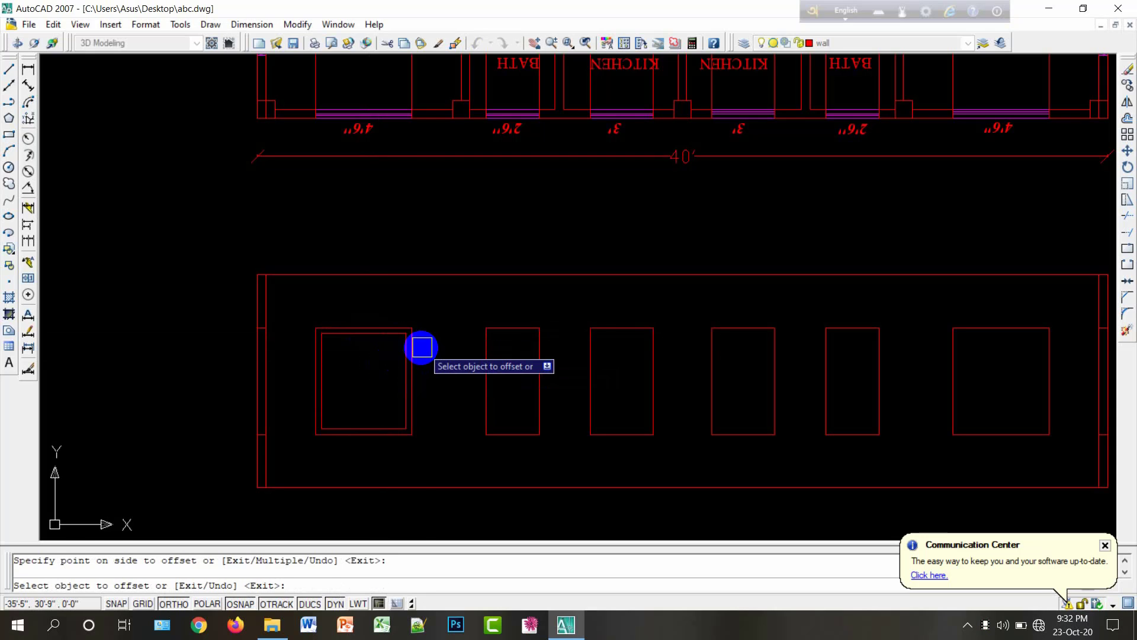
pyautogui.press('Escape')
# Step: Draw a vertical line from the midpoint of the inner frame's upper edge to its lower edge, dividing the window in two
pyautogui.write('l')
pyautogui.press('Return')
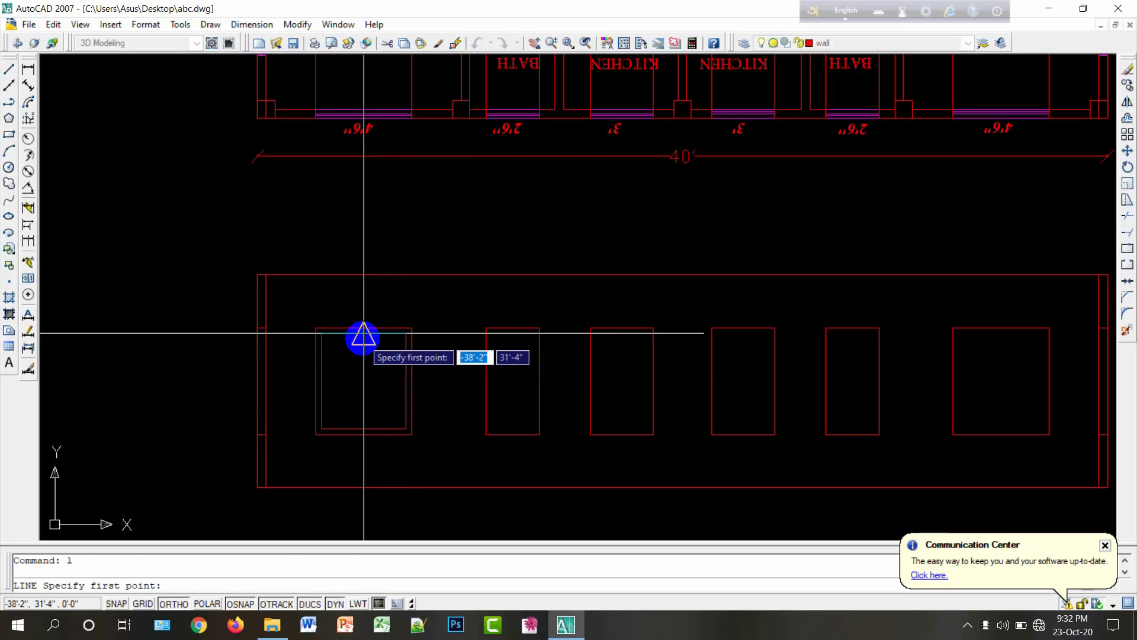
pyautogui.click(363, 334)
pyautogui.click(364, 425)
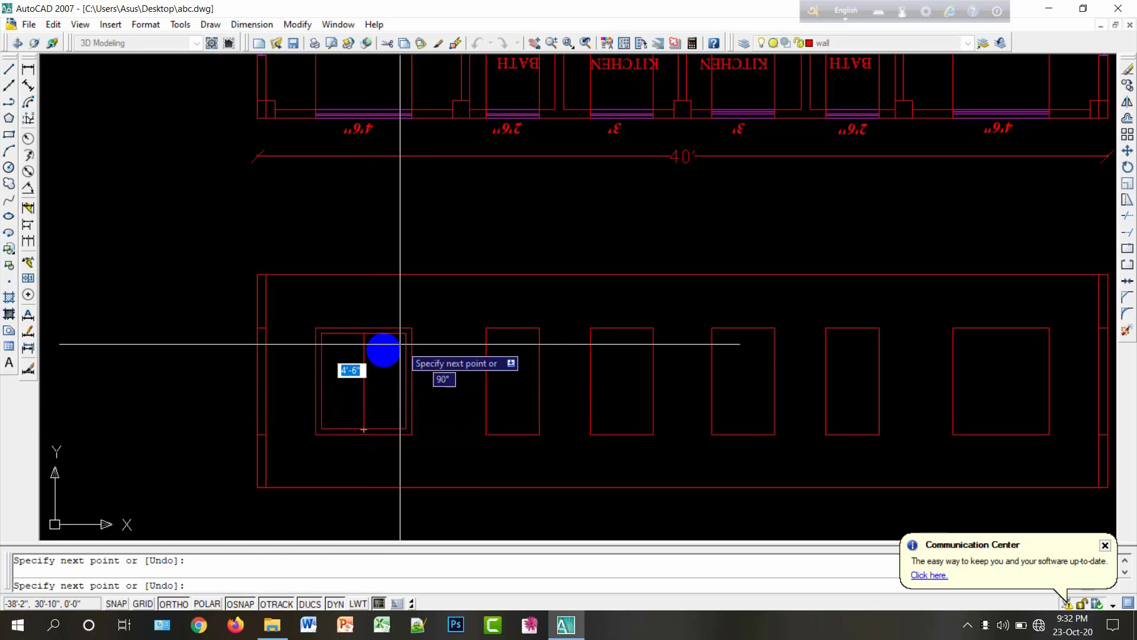
pyautogui.rightClick(373, 434)
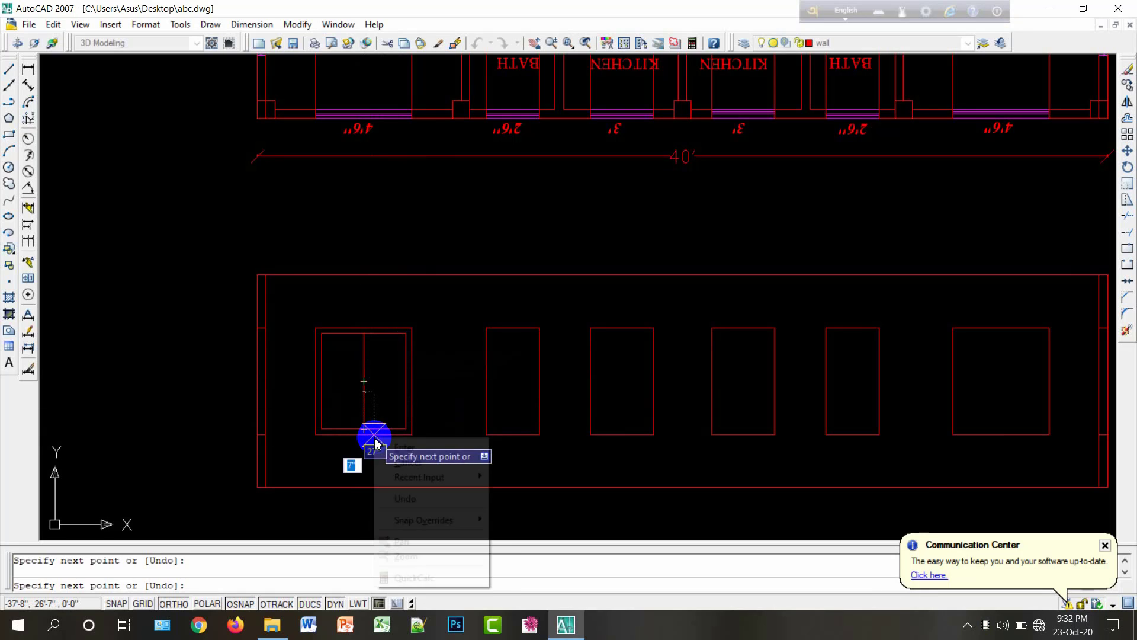
pyautogui.click(388, 446)
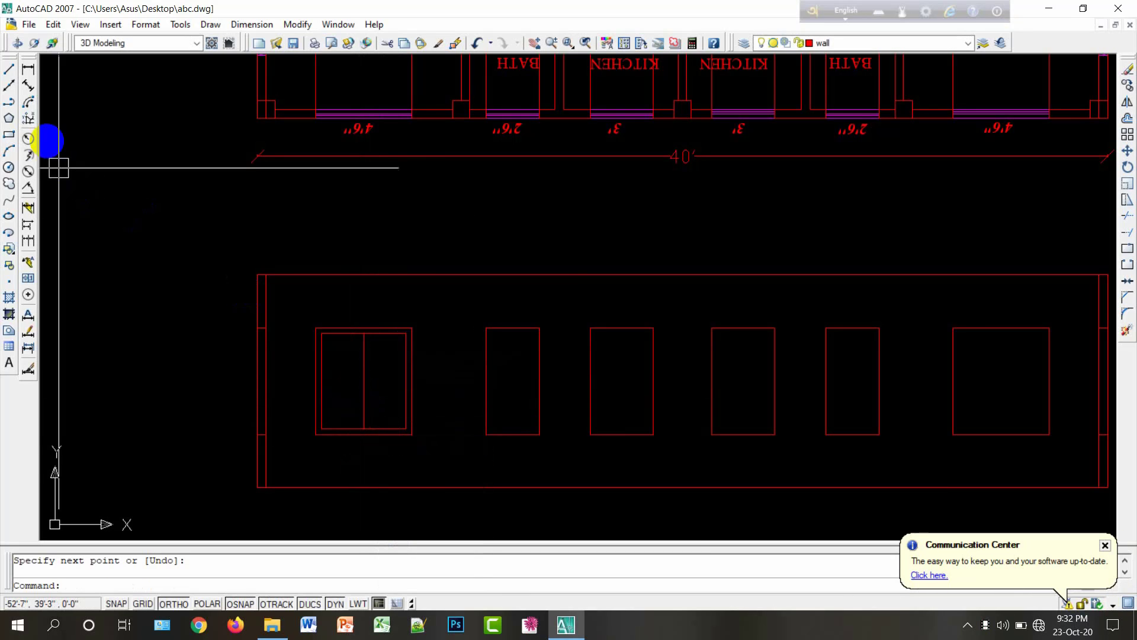
# Step: Draw a rectangle around the left half of the window, from the central divider's upper end to the inner frame's lower-left corner
pyautogui.click(9, 135)
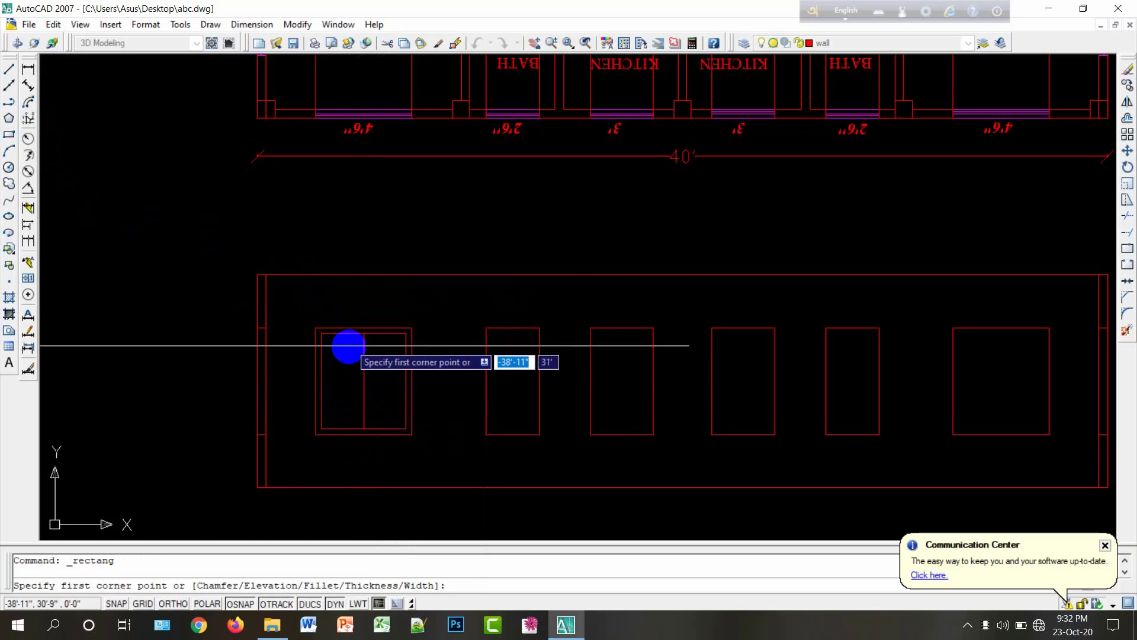
pyautogui.scroll(5, 356, 334)
pyautogui.click(389, 308)
pyautogui.scroll(-5, 367, 355)
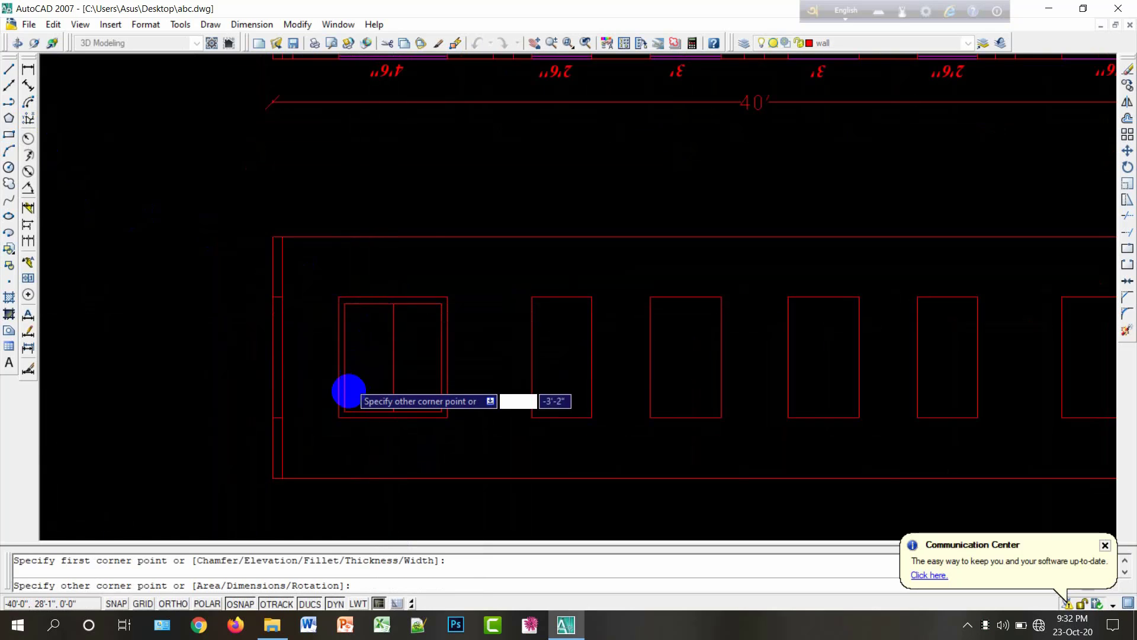
pyautogui.scroll(5, 331, 426)
pyautogui.click(326, 445)
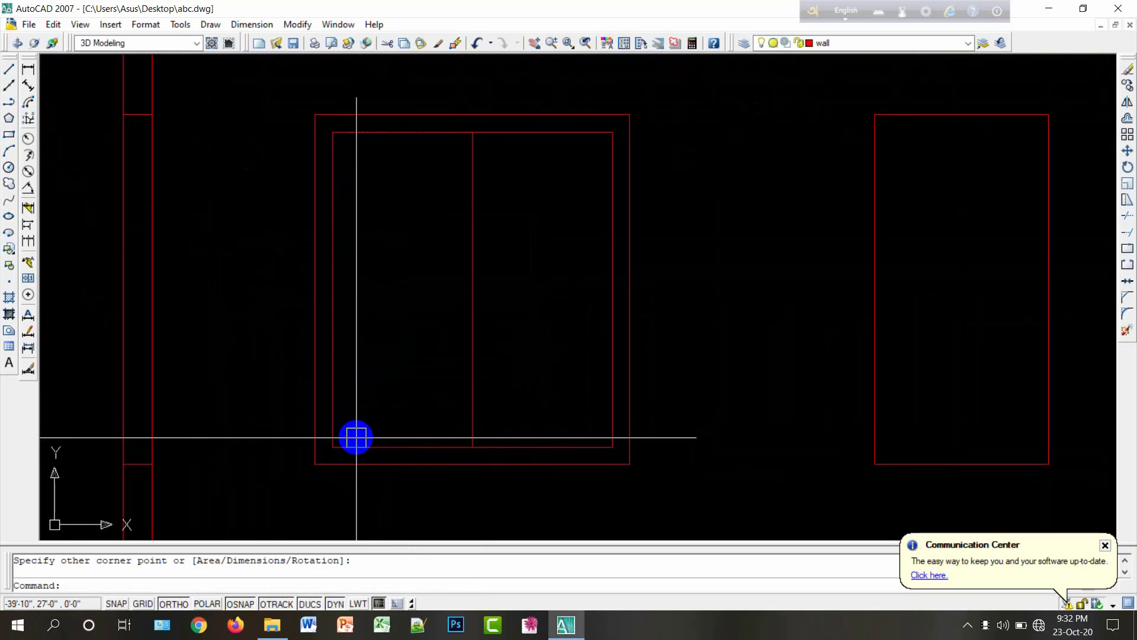
# Step: Offset the left half's rectangle 2" inward to form the sash frame
pyautogui.write('o')
pyautogui.press('Return')
pyautogui.write('2')
pyautogui.press('Return')
pyautogui.click(373, 447)
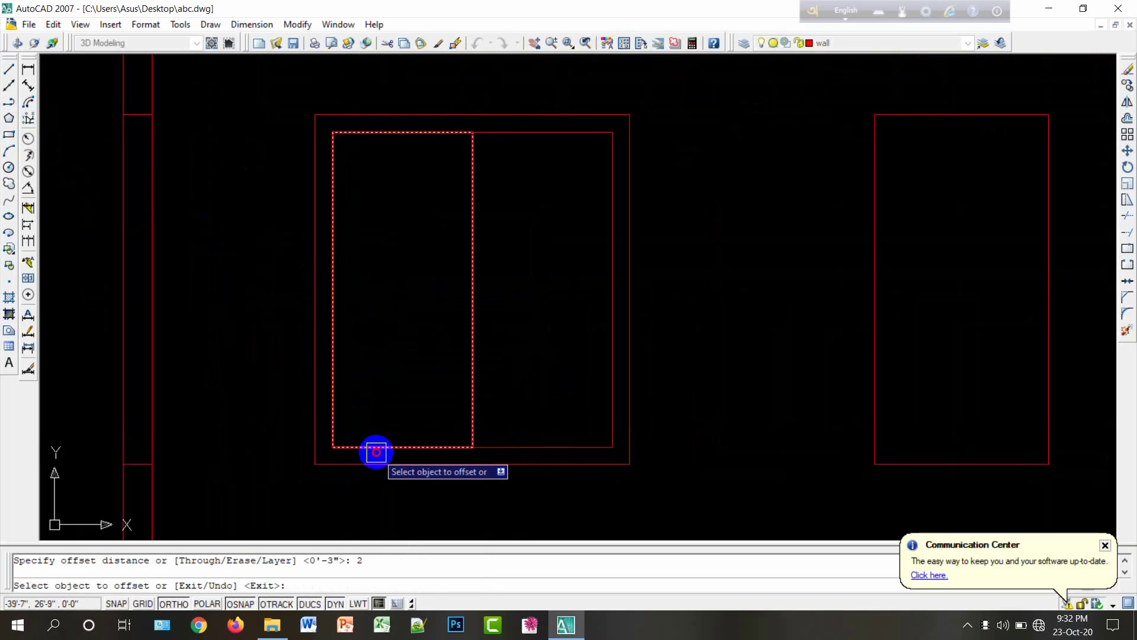
pyautogui.click(368, 386)
pyautogui.press('Escape')
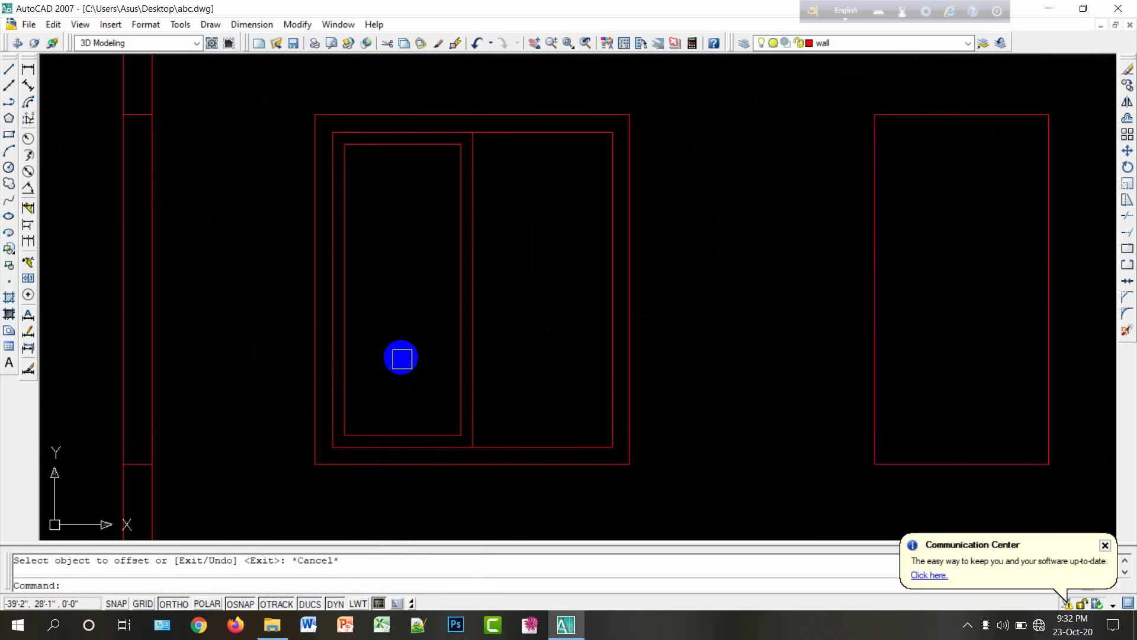
# Step: Turn Ortho off and draw a diagonal glass line about 2'-3" long, rising to the right inside the left sash
pyautogui.scroll(-2, 399, 282)
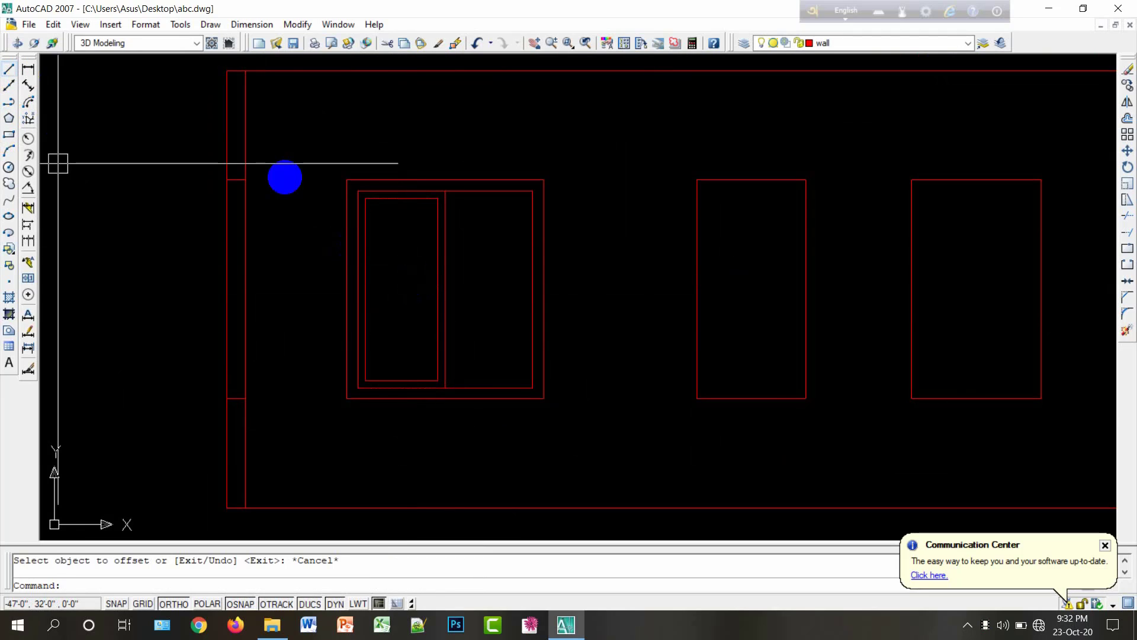
pyautogui.click(9, 70)
pyautogui.scroll(2, 380, 280)
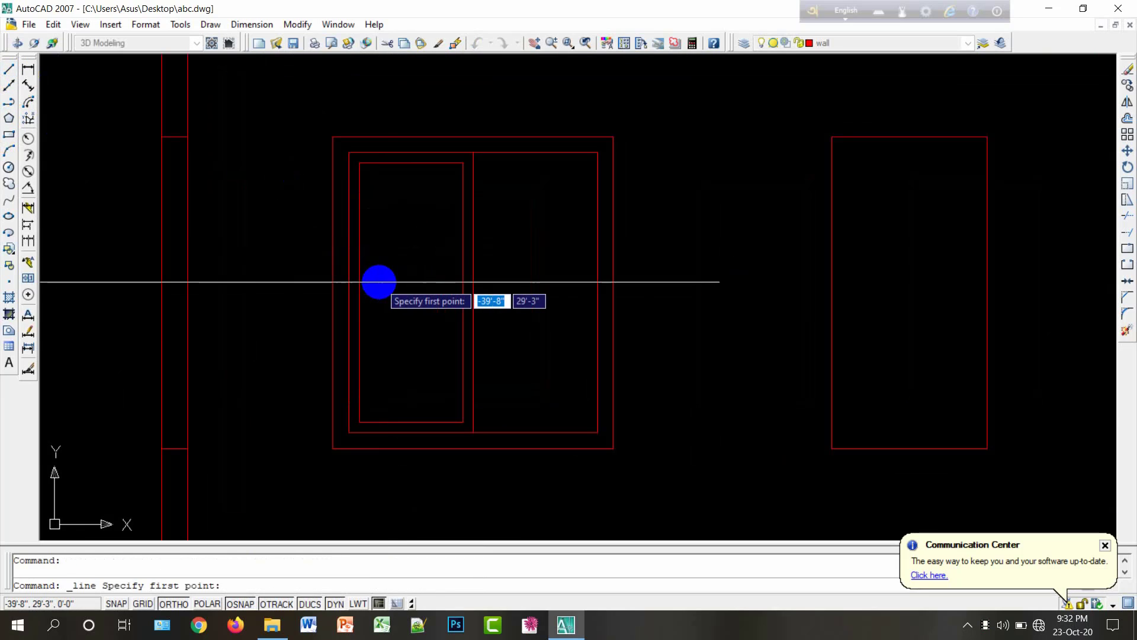
pyautogui.click(376, 353)
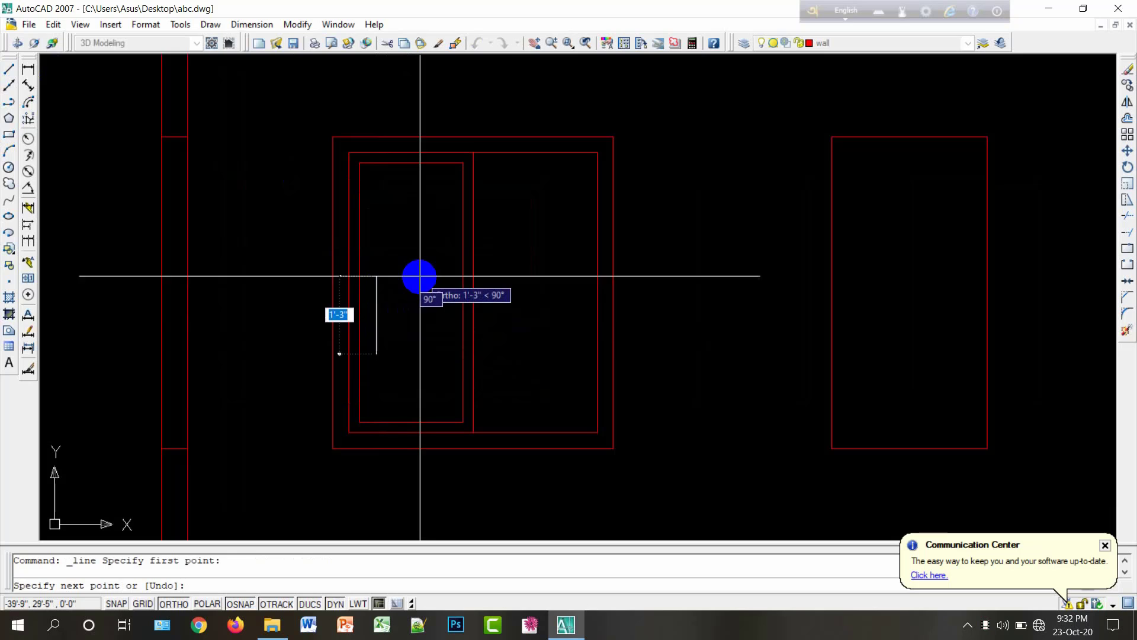
pyautogui.press('F8')
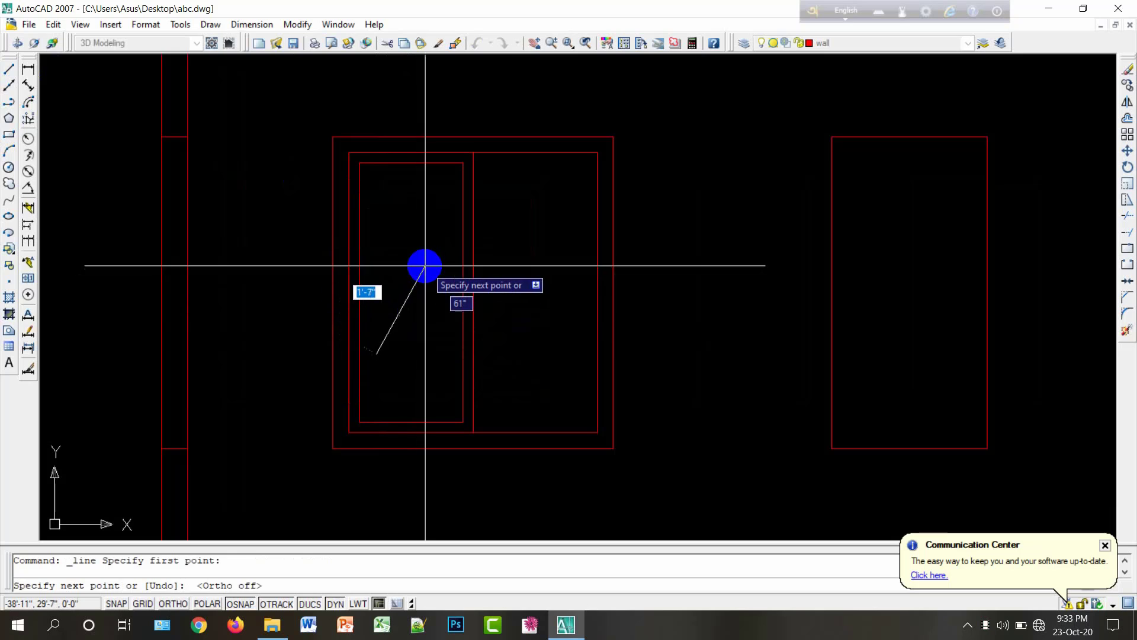
pyautogui.click(445, 234)
pyautogui.rightClick(444, 234)
pyautogui.click(454, 244)
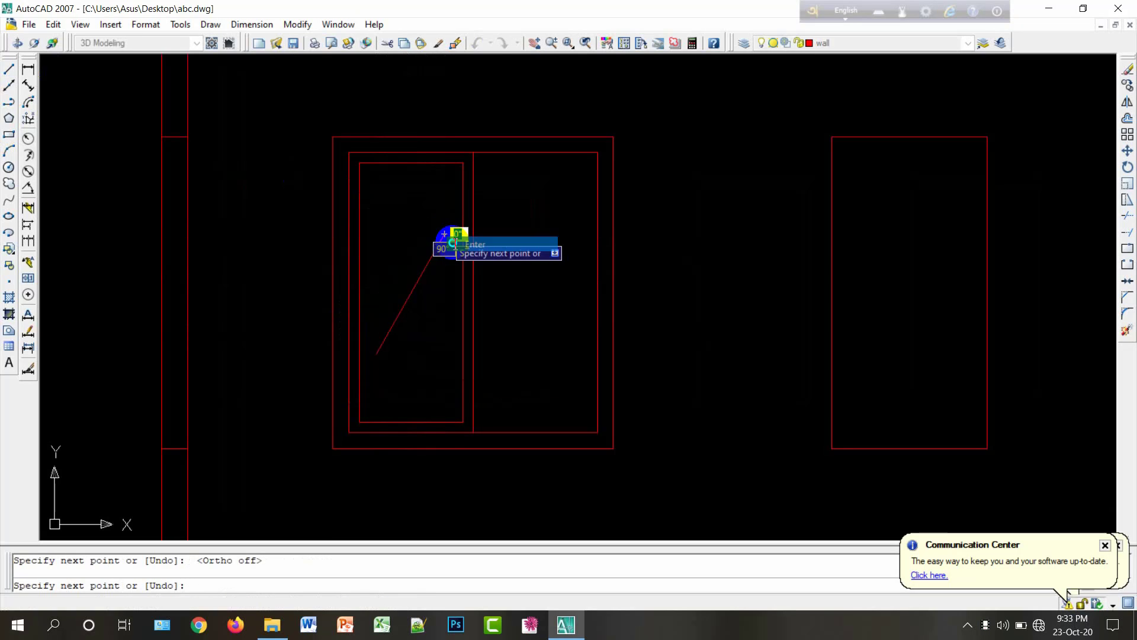
# Step: Draw a second, shorter diagonal glass line just below and roughly parallel to the first inside the left sash
pyautogui.rightClick(455, 243)
pyautogui.click(456, 251)
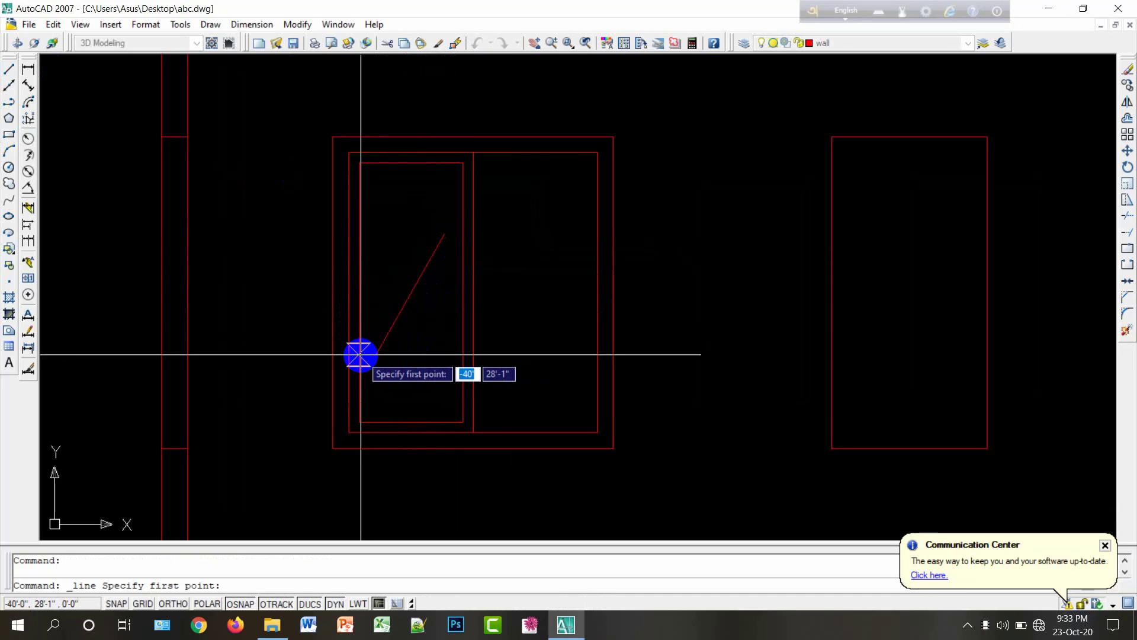
pyautogui.click(386, 359)
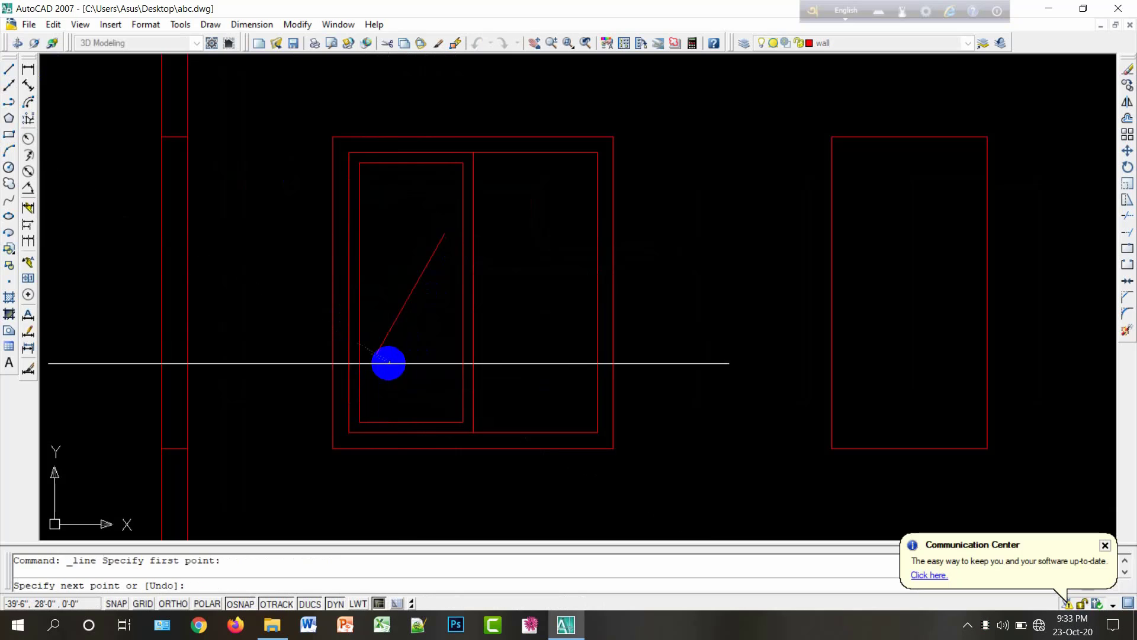
pyautogui.click(441, 271)
pyautogui.rightClick(441, 272)
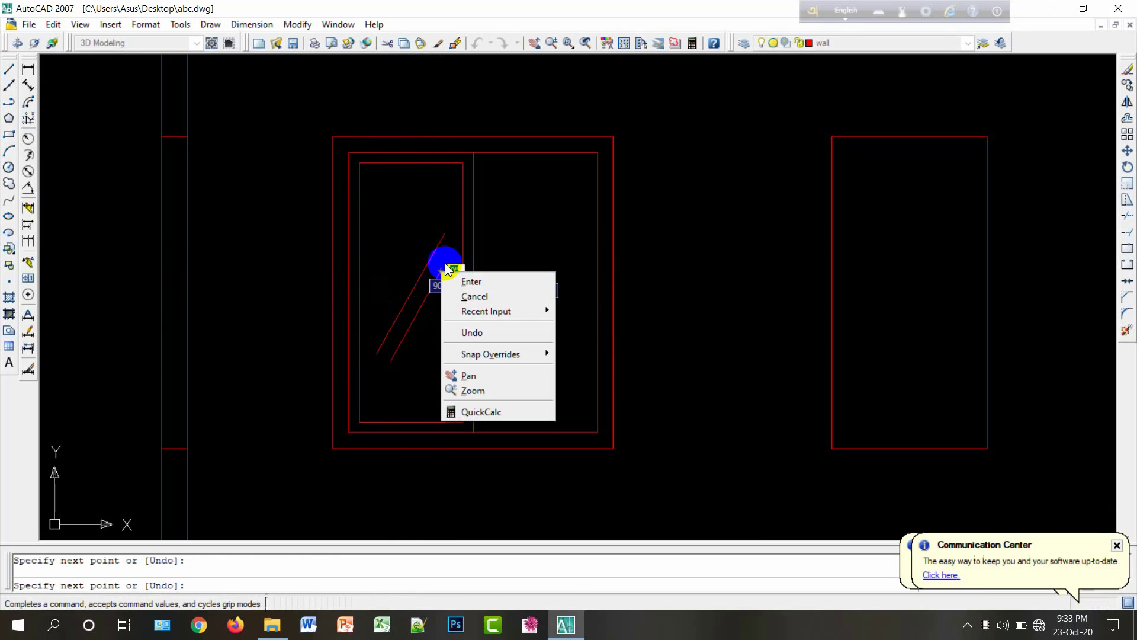
pyautogui.click(468, 282)
# Step: Draw a third diagonal glass line just above and roughly parallel to the first inside the left sash
pyautogui.click(444, 232)
pyautogui.rightClick(445, 234)
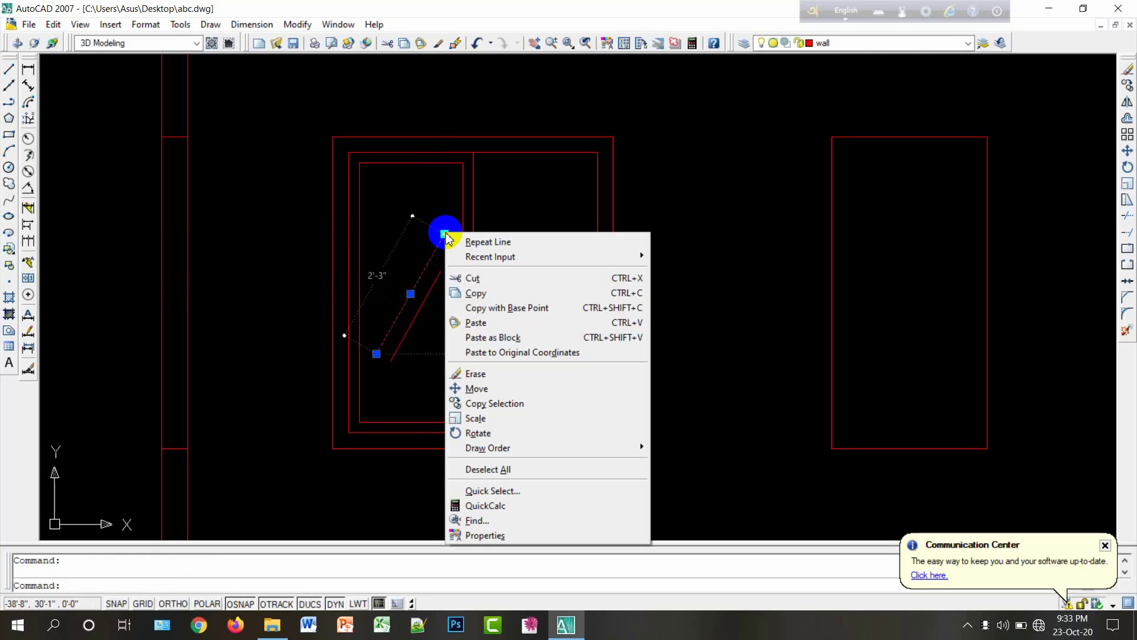
pyautogui.click(461, 241)
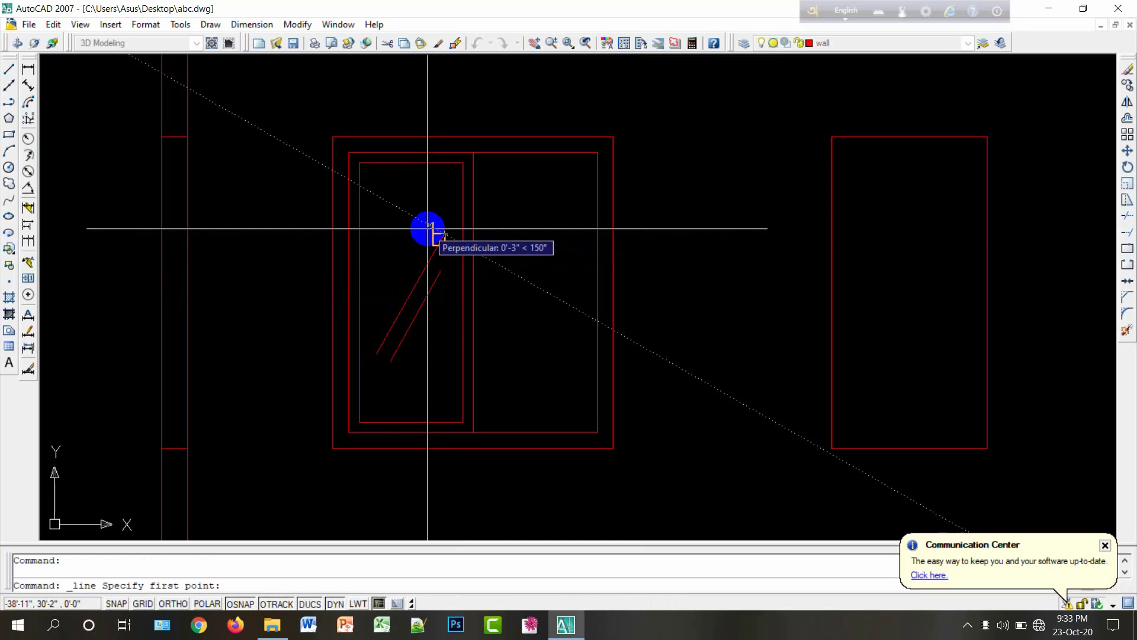
pyautogui.click(427, 232)
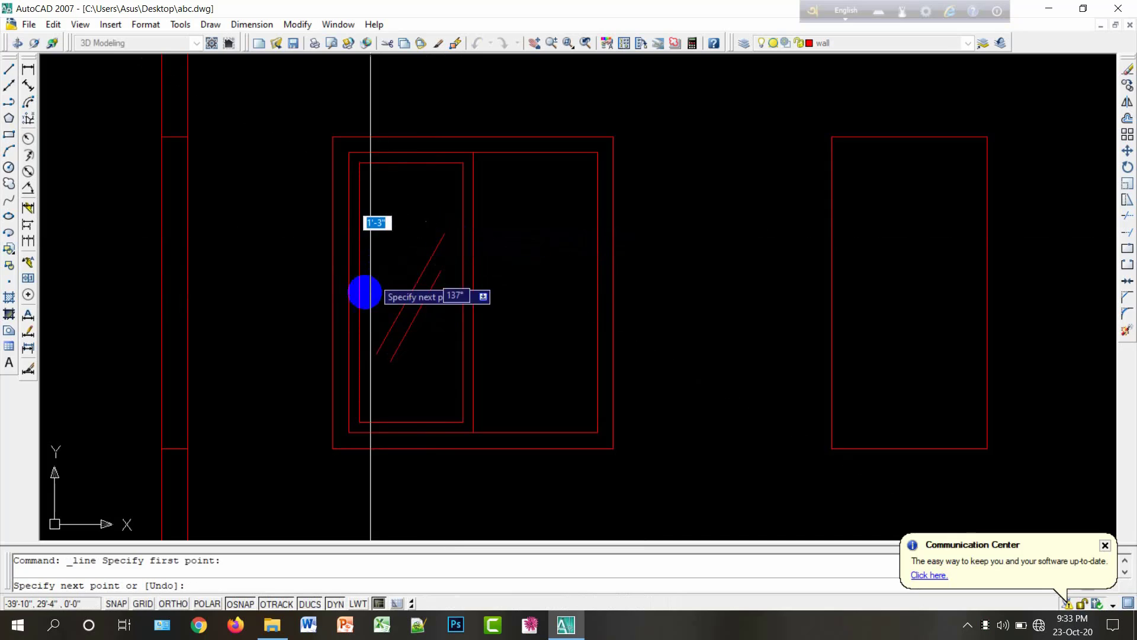
pyautogui.rightClick(374, 321)
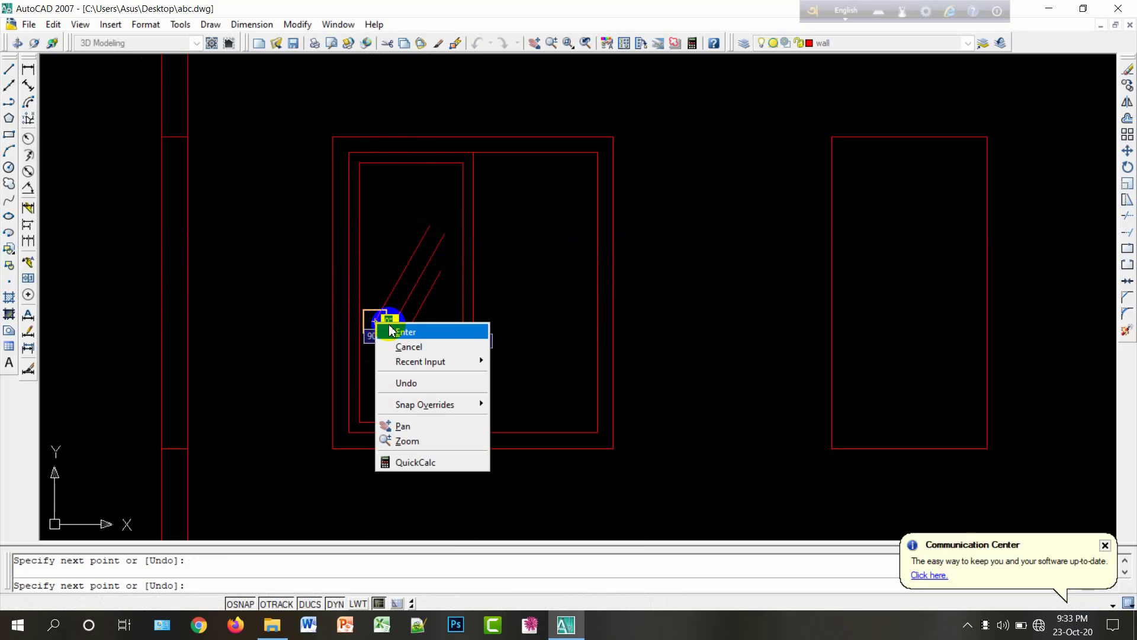
pyautogui.click(403, 327)
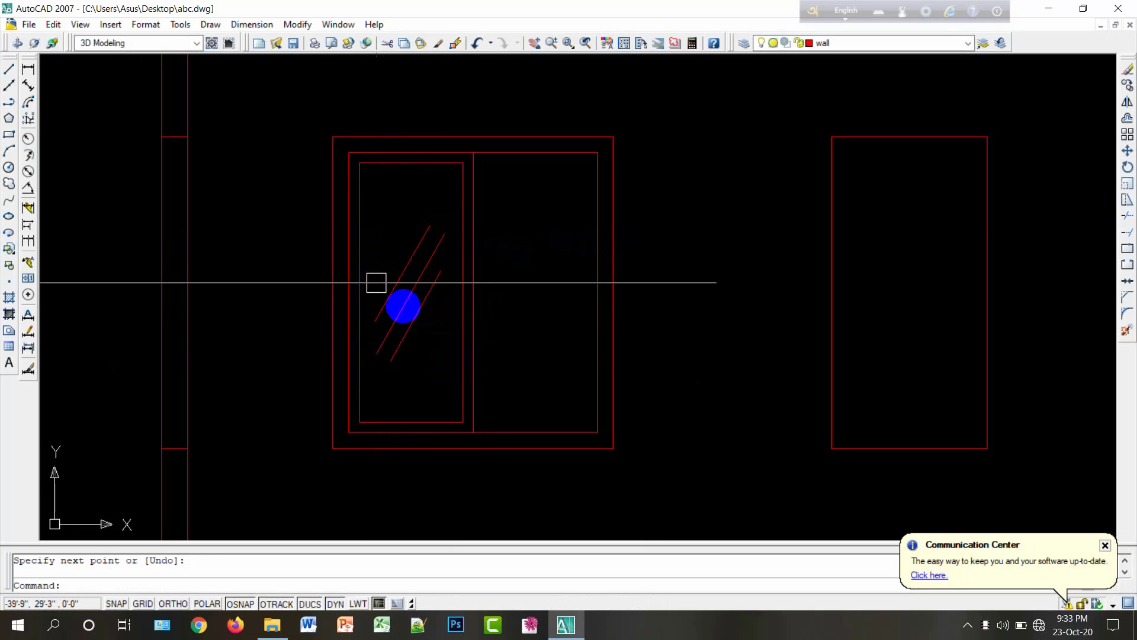
pyautogui.click(421, 358)
pyautogui.click(366, 268)
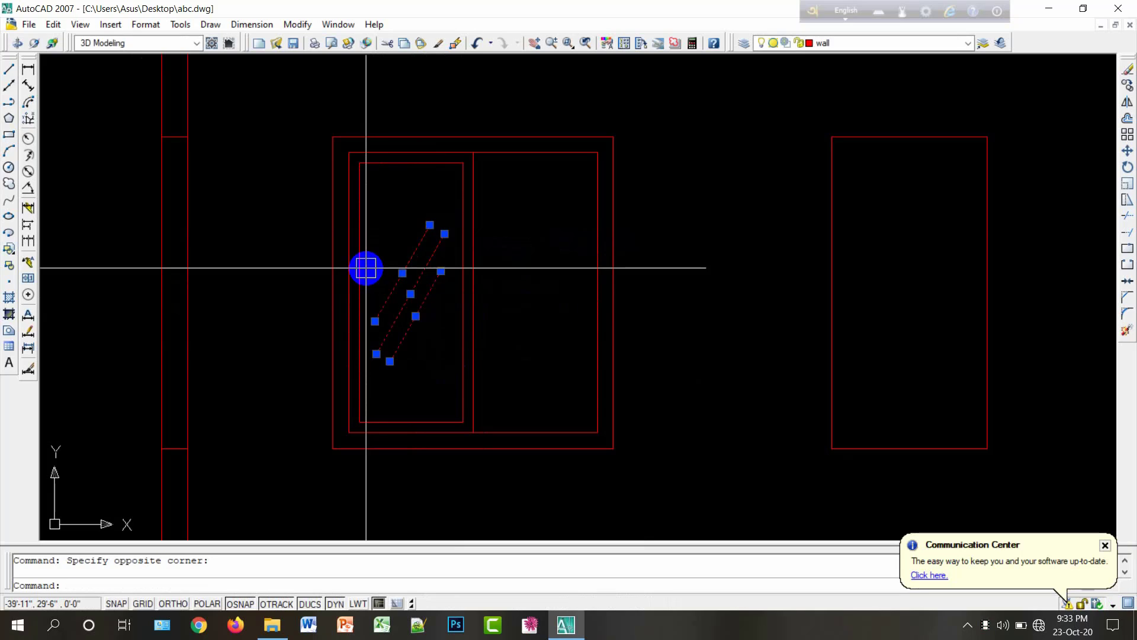
pyautogui.click(366, 269)
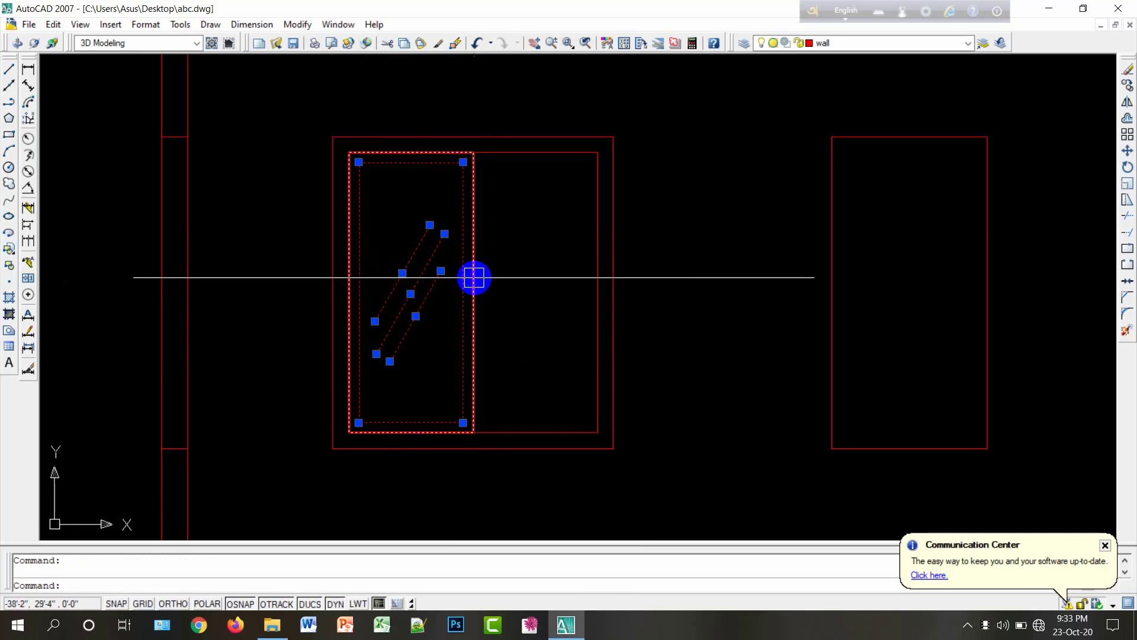
pyautogui.click(474, 237)
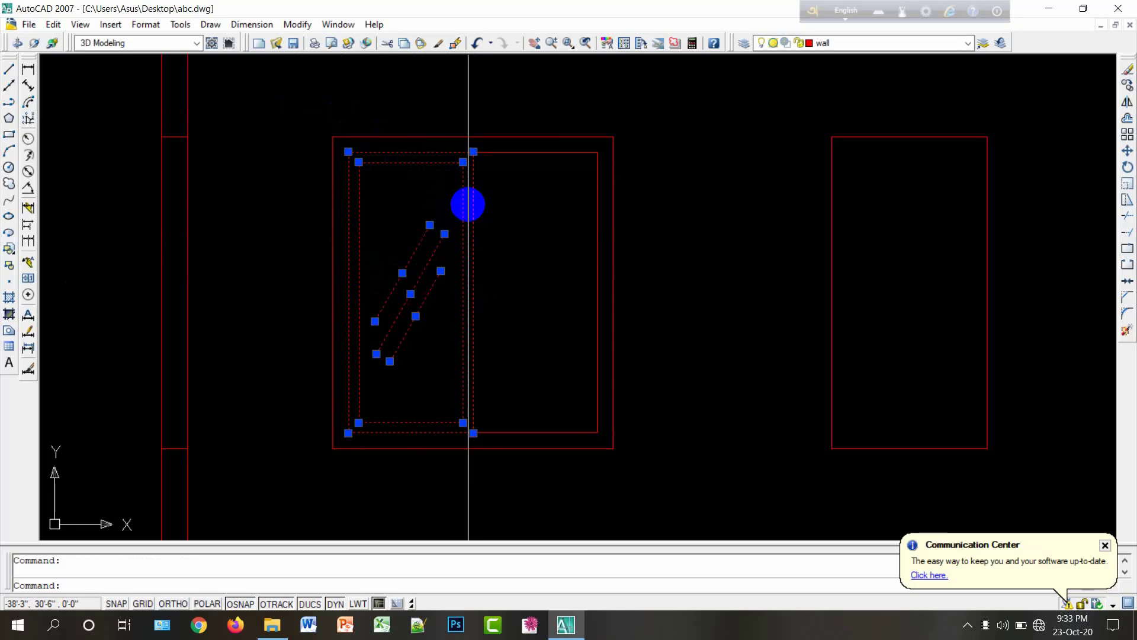
pyautogui.press('Escape')
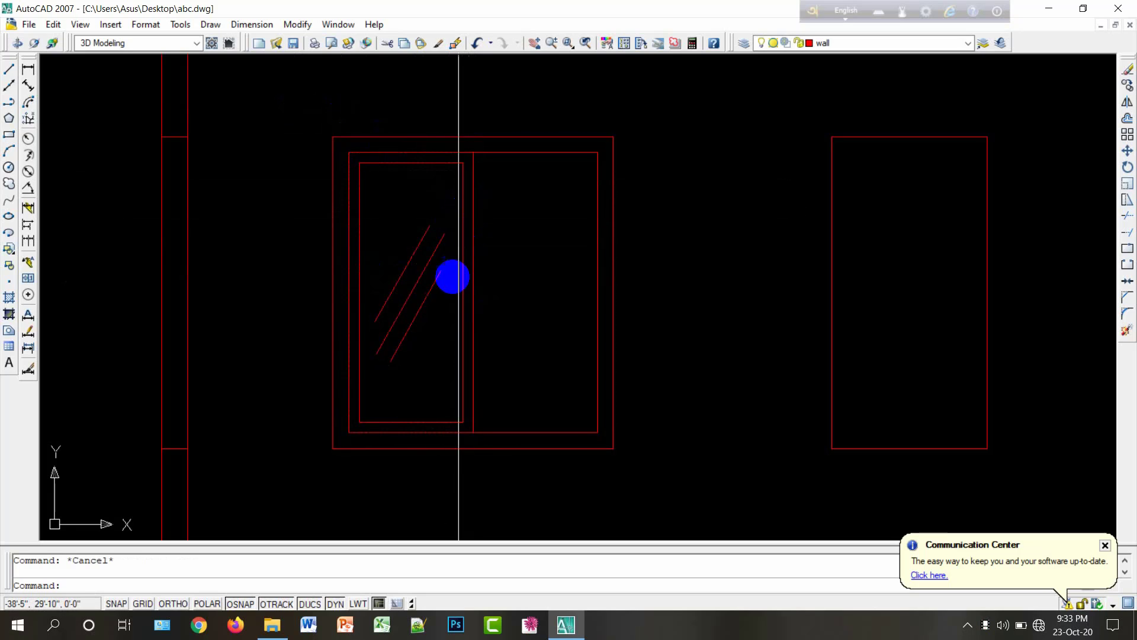
# Step: Mirror the three glass lines and the left sash's inner rectangle across the central divider, keeping the source objects
pyautogui.click(452, 325)
pyautogui.click(406, 266)
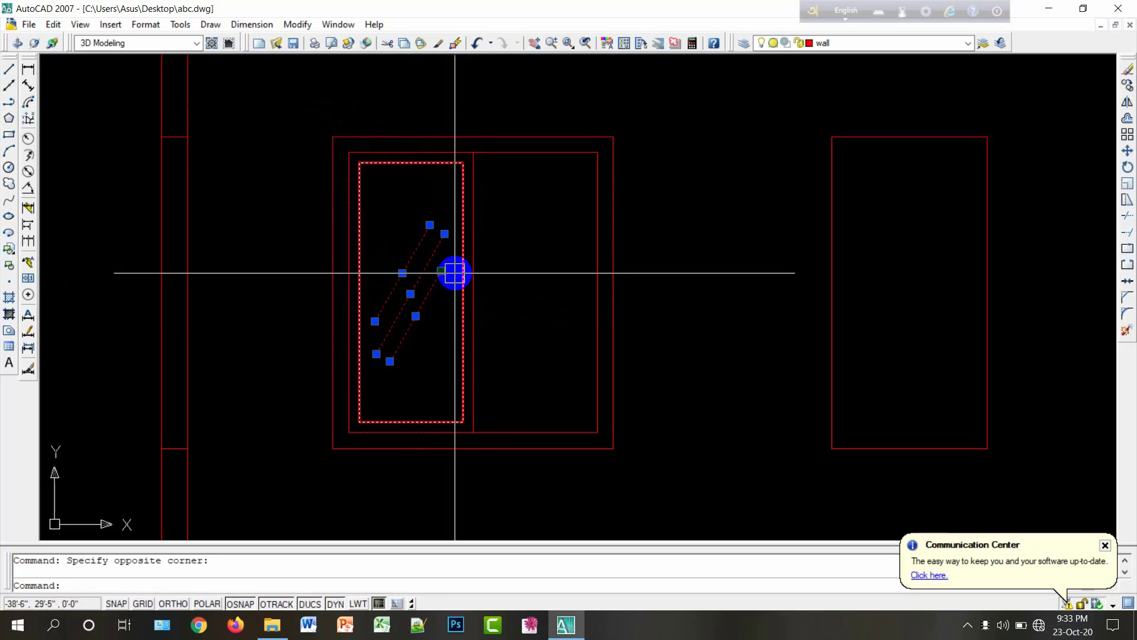
pyautogui.click(454, 273)
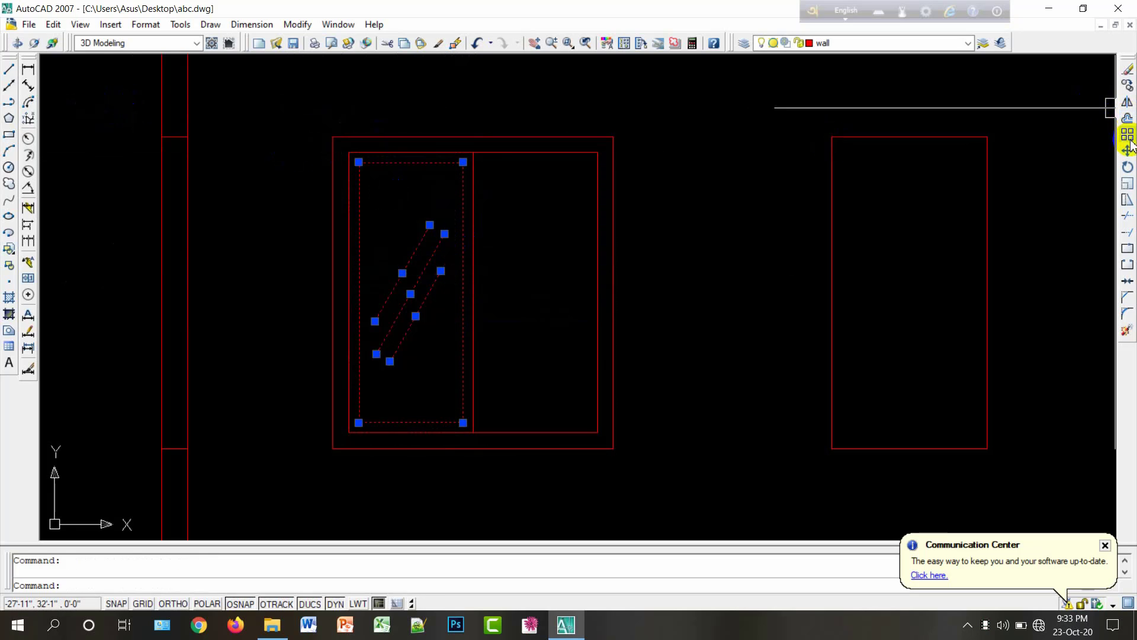
pyautogui.click(1128, 104)
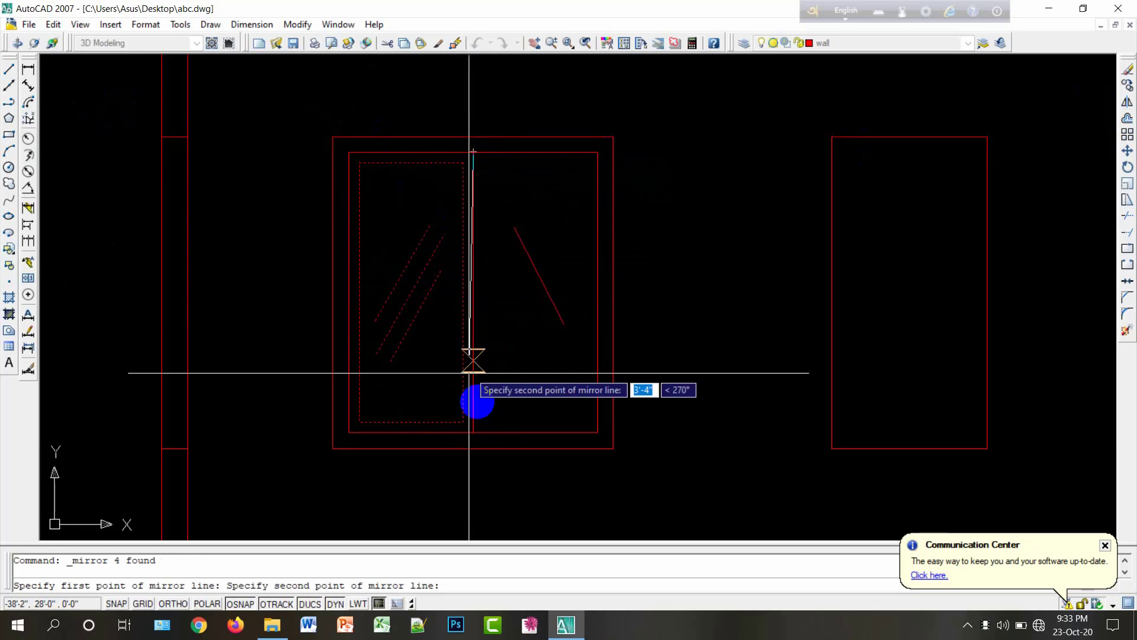
pyautogui.click(473, 433)
pyautogui.rightClick(477, 438)
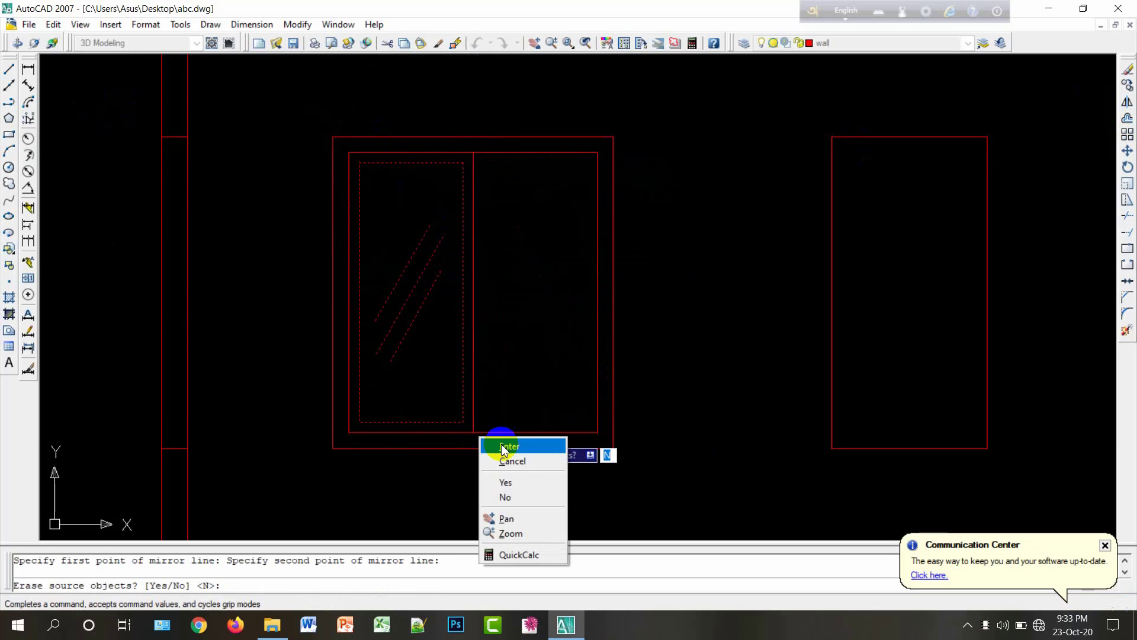
pyautogui.click(509, 448)
# Step: Offset the upper edge of the second window outline 24" downward
pyautogui.scroll(-2, 637, 320)
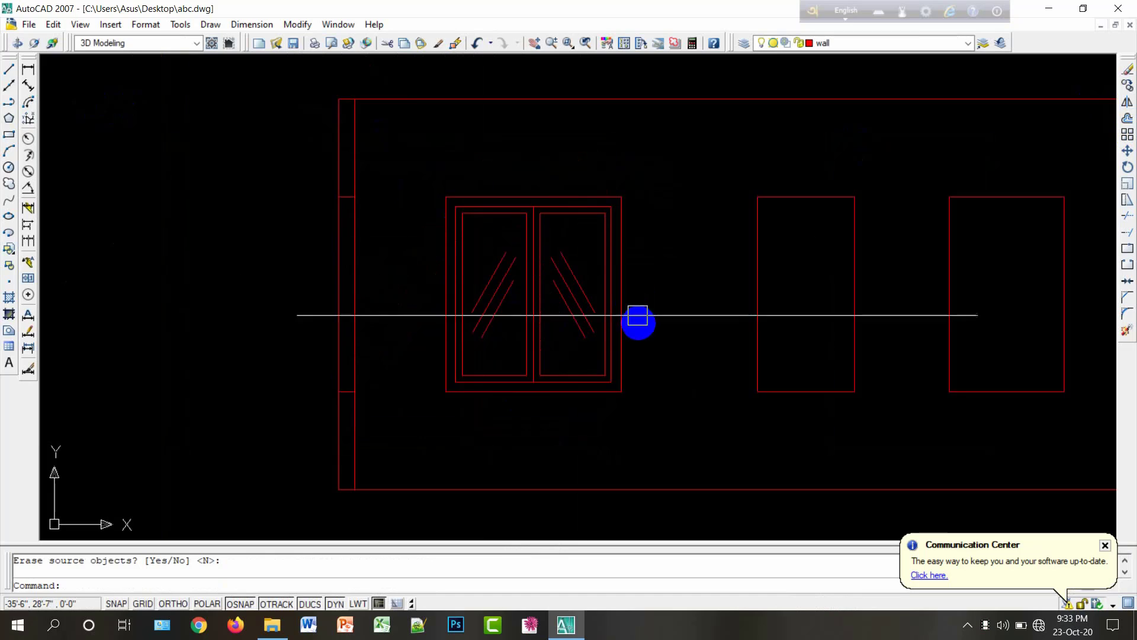
pyautogui.scroll(-2, 588, 321)
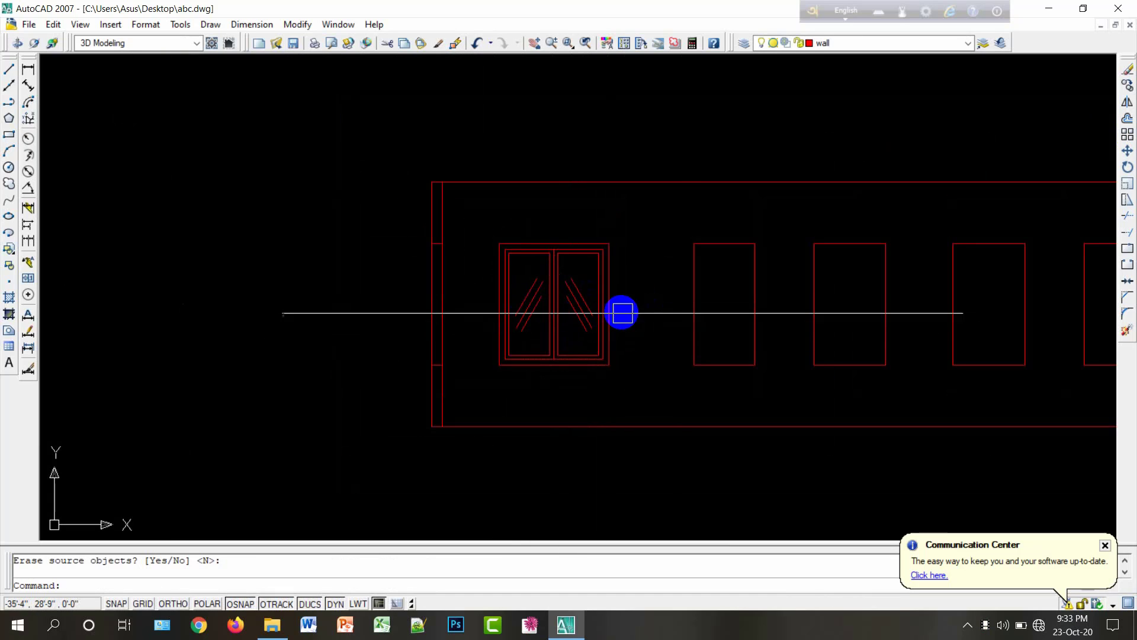
pyautogui.moveTo(616, 317); pyautogui.dragTo(548, 333, button='middle')
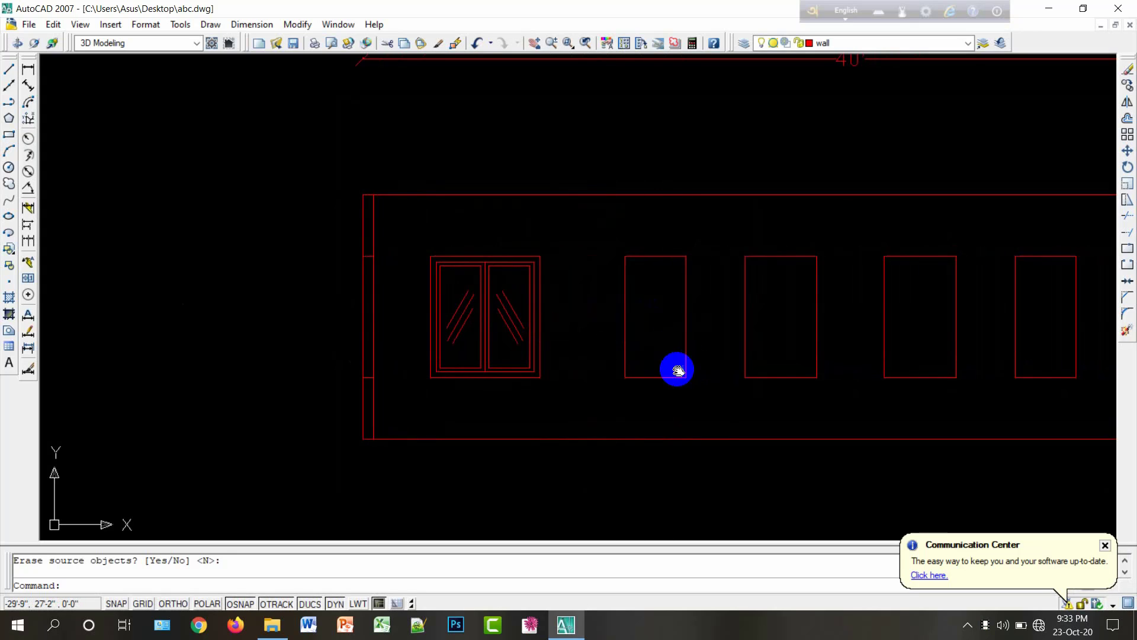
pyautogui.moveTo(678, 371); pyautogui.dragTo(619, 371, button='middle')
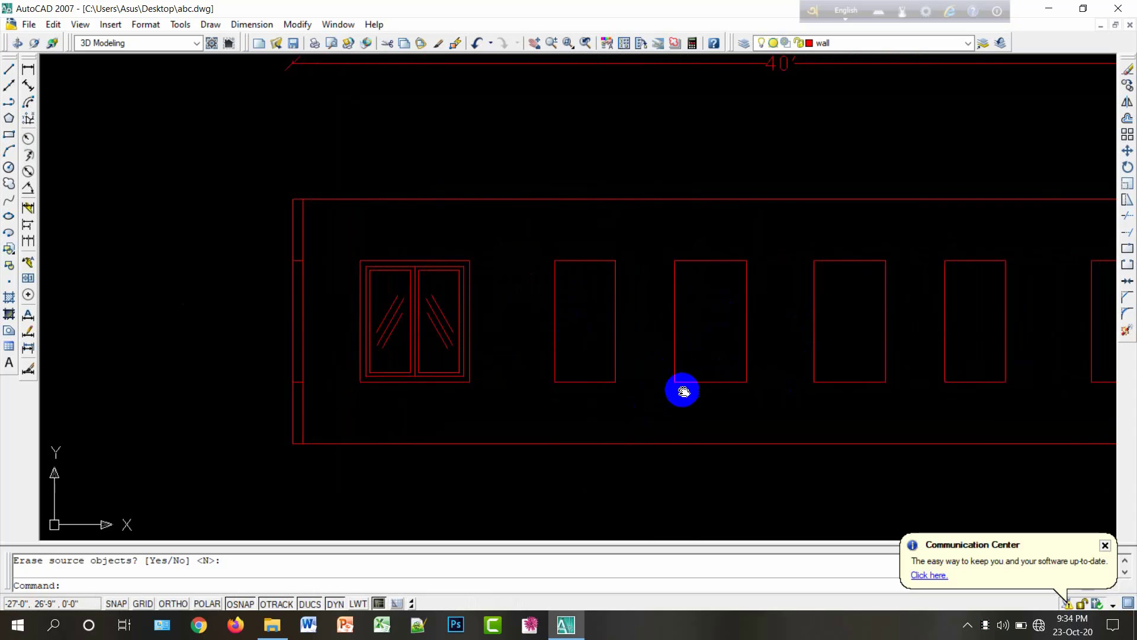
pyautogui.moveTo(683, 391); pyautogui.dragTo(642, 436, button='middle')
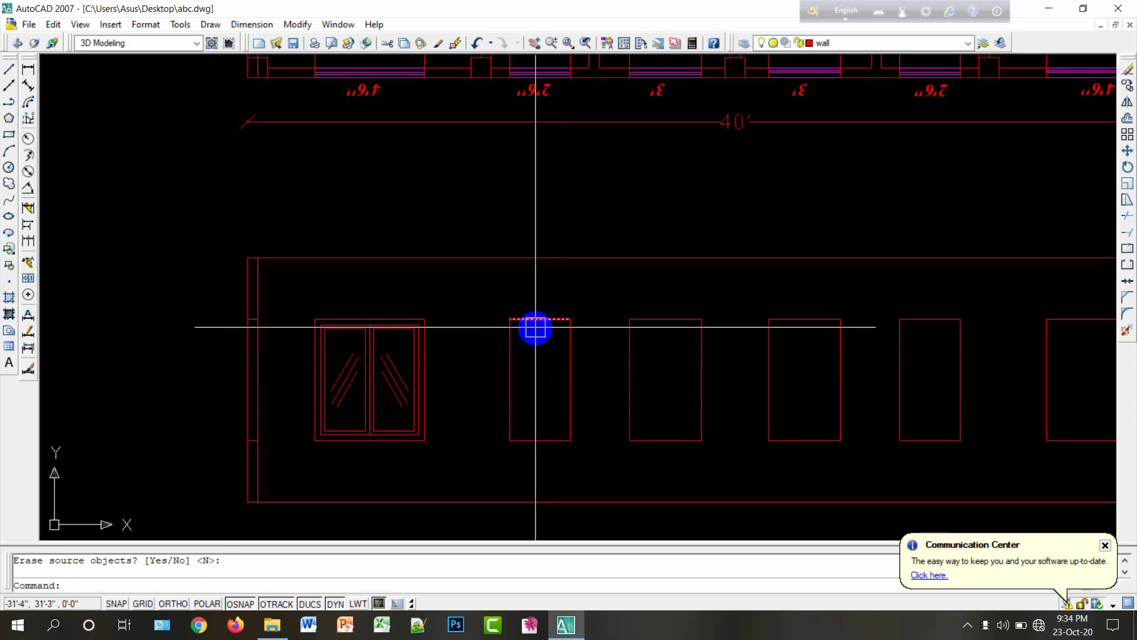
pyautogui.press('Return')
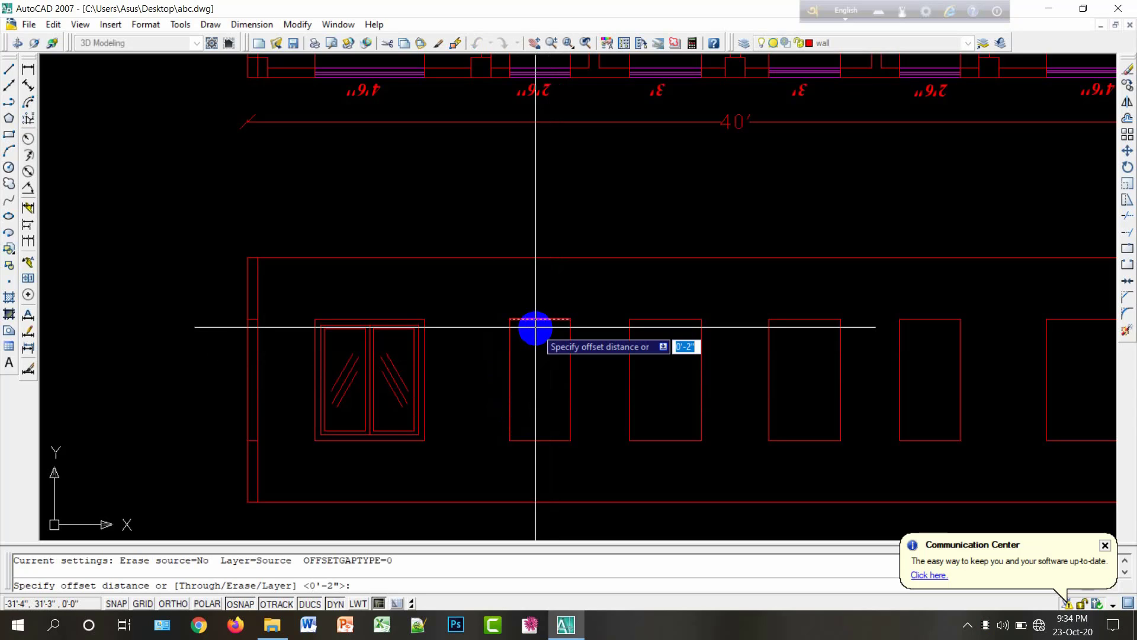
pyautogui.press('Return')
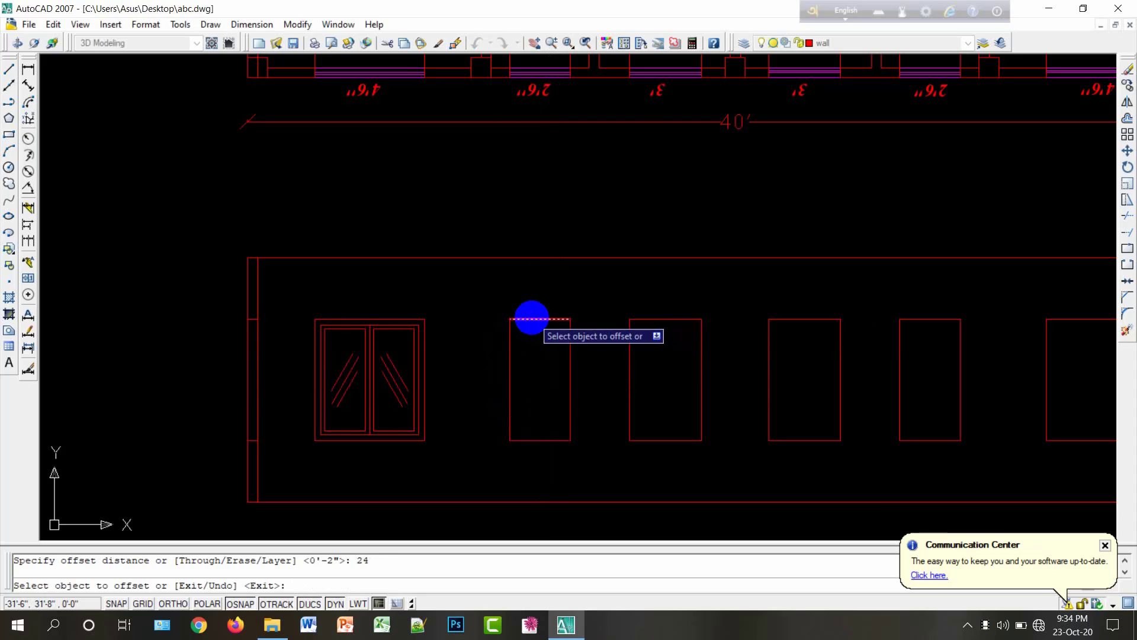
pyautogui.click(533, 320)
pyautogui.click(539, 361)
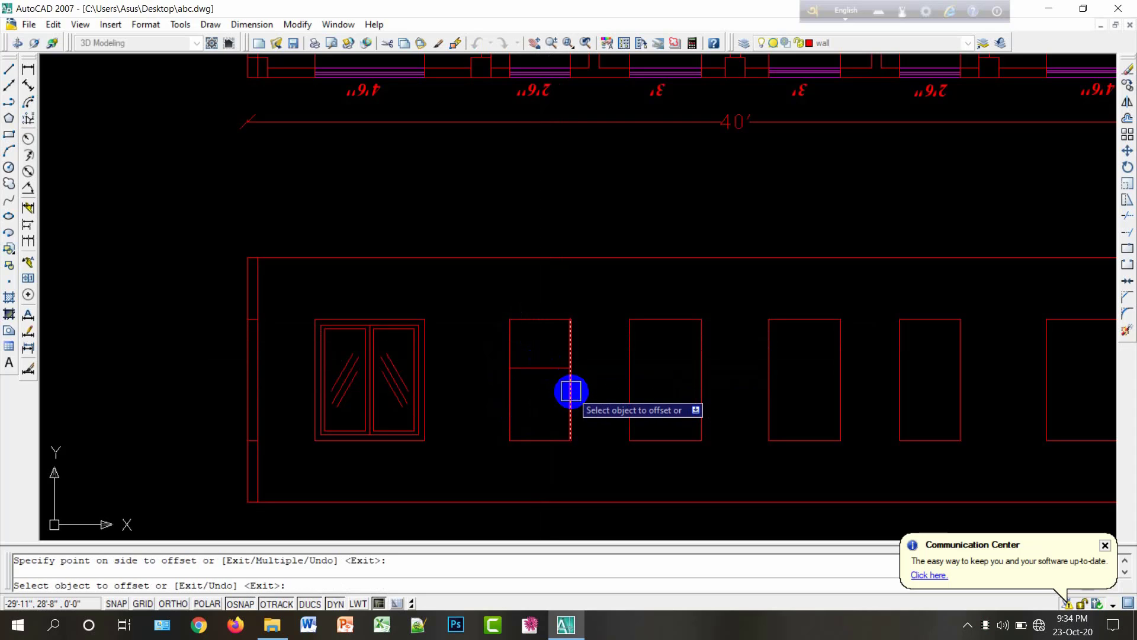
pyautogui.press('Escape')
# Step: Trim the second outline's side lines below the offset line and erase the leftover sill line
pyautogui.click(582, 418)
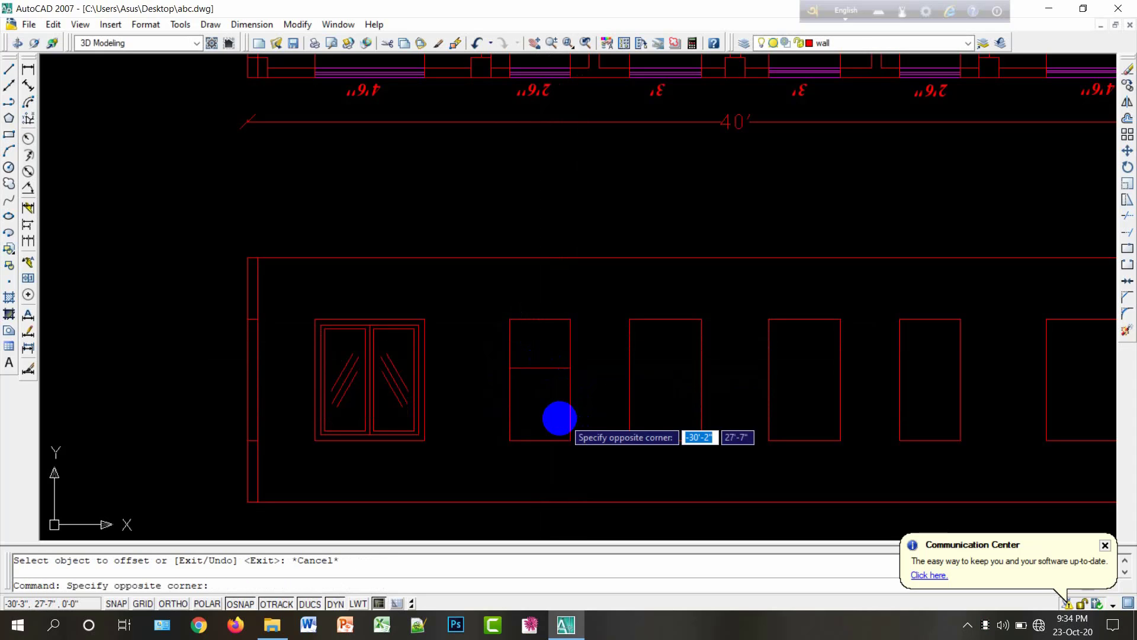
pyautogui.press('Escape')
pyautogui.write('tr')
pyautogui.press('Return')
pyautogui.press('Return')
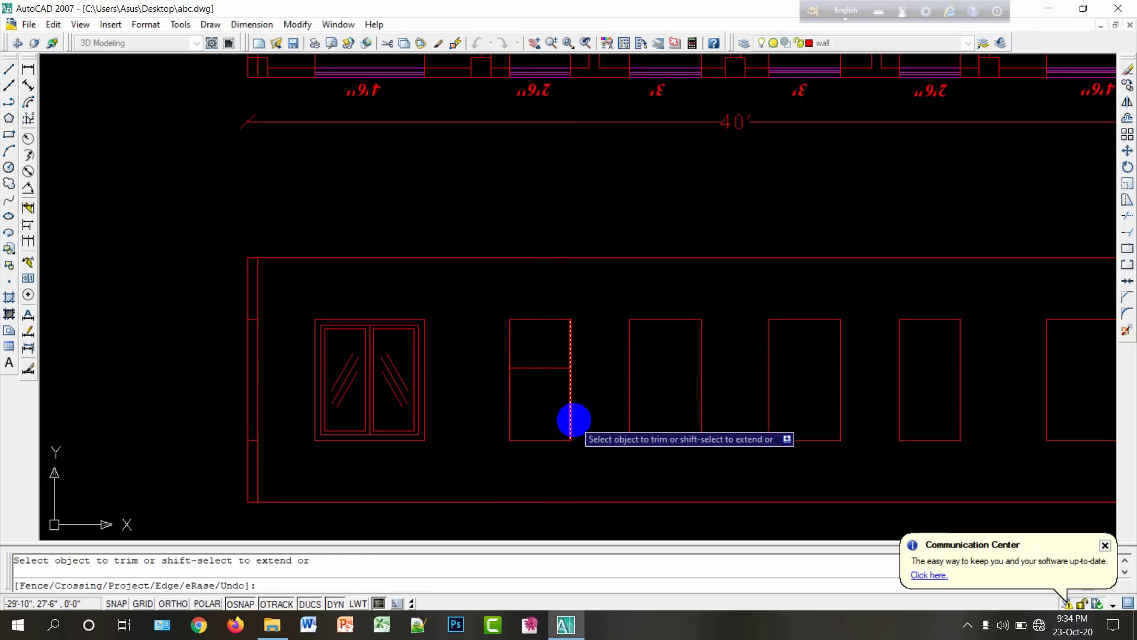
pyautogui.click(582, 418)
pyautogui.click(497, 413)
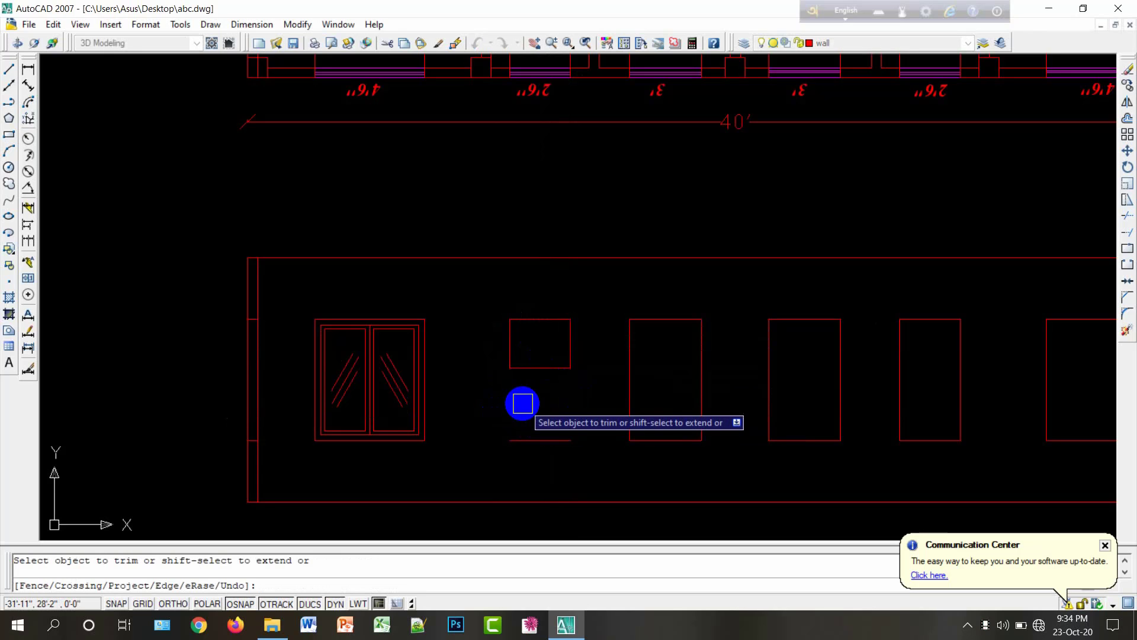
pyautogui.press('Escape')
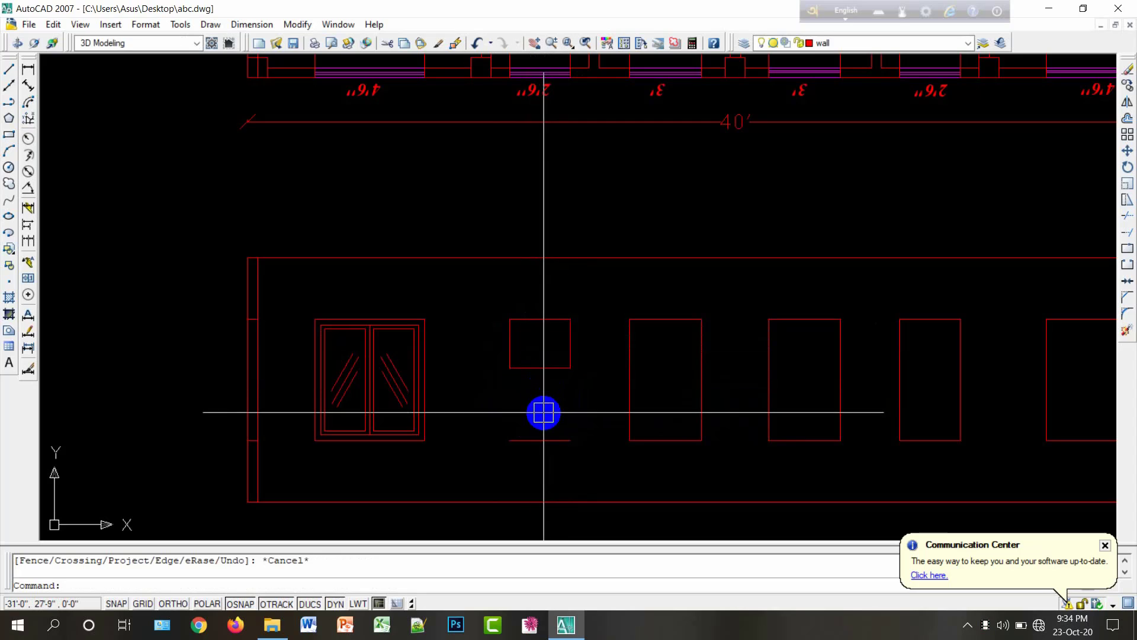
pyautogui.click(537, 433)
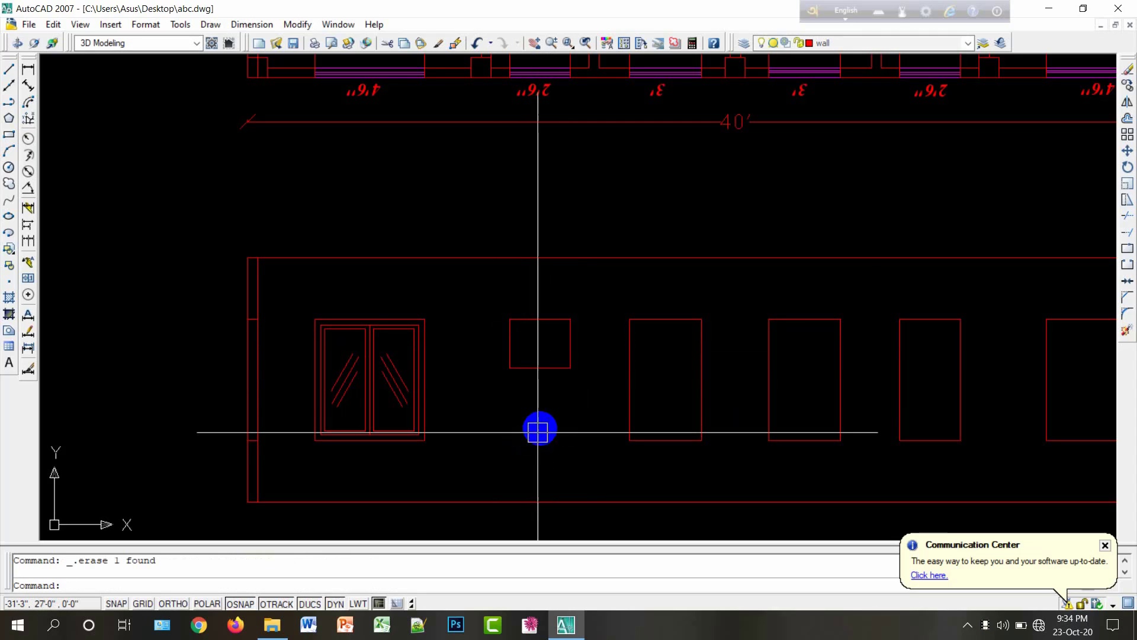
# Step: Draw a 2'-6" by 2' rectangle over the shortened second window outline, from its upper-right to its lower-left corner
pyautogui.click(9, 134)
pyautogui.click(570, 320)
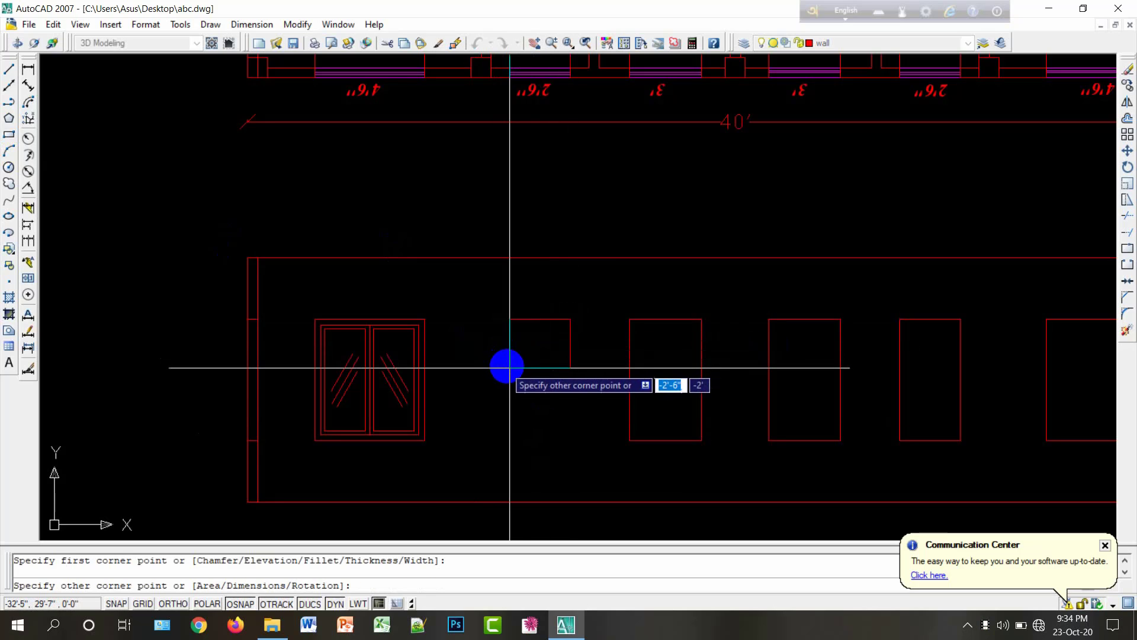
pyautogui.click(509, 367)
pyautogui.rightClick(510, 367)
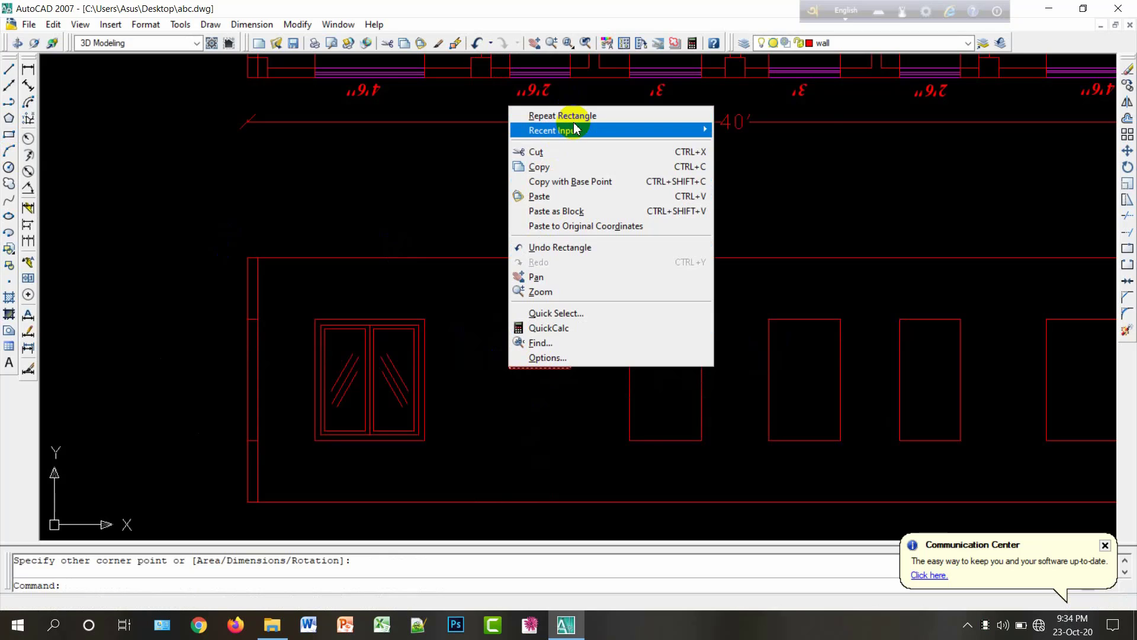
pyautogui.click(411, 284)
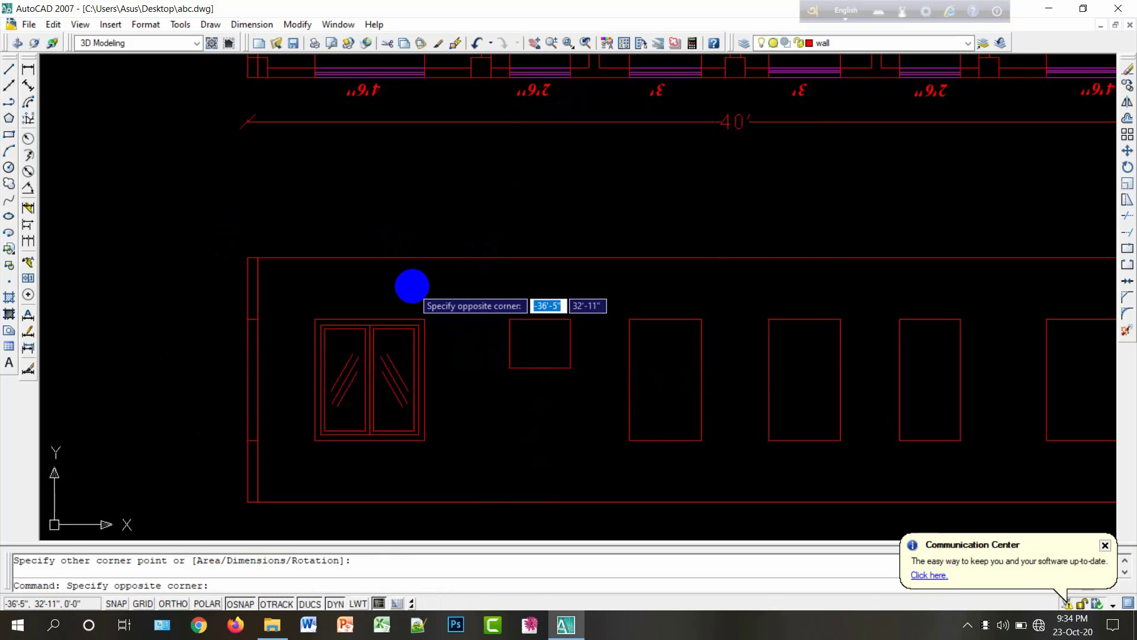
pyautogui.click(495, 296)
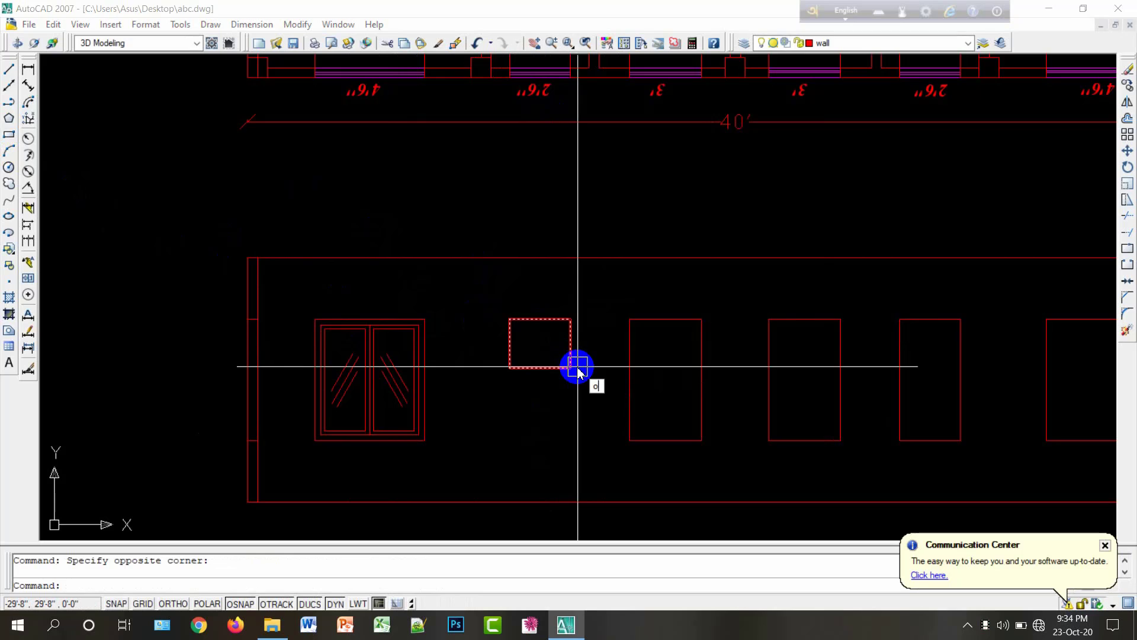
# Step: Offset the small window's rectangle 1" inward
pyautogui.press('Return')
pyautogui.write('1')
pyautogui.press('Return')
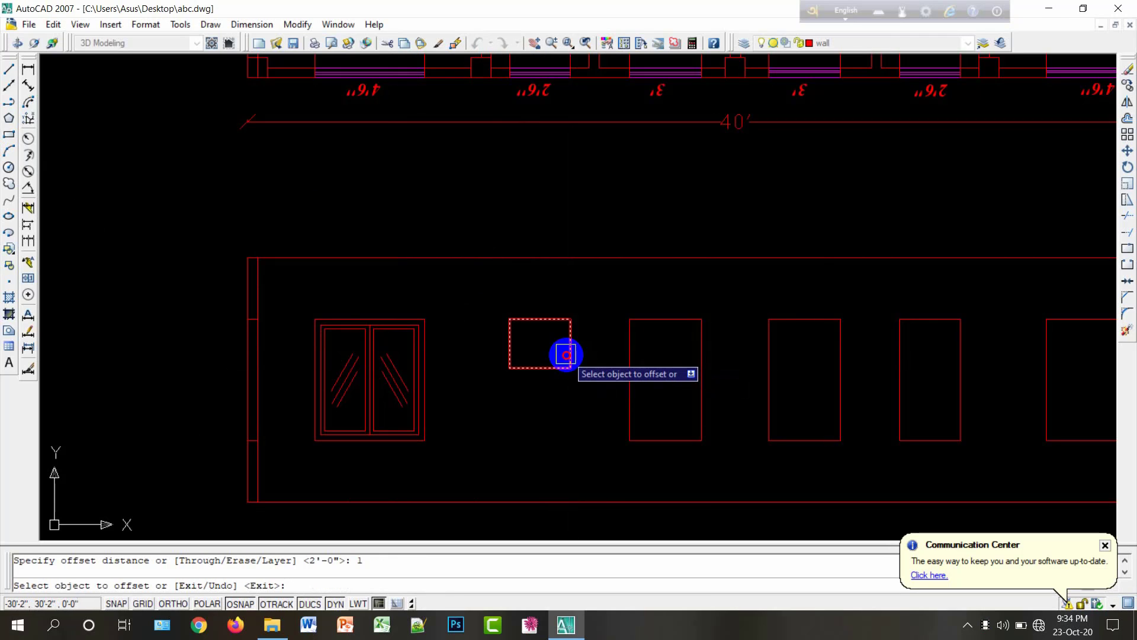
pyautogui.click(566, 354)
pyautogui.click(550, 353)
pyautogui.press('Escape')
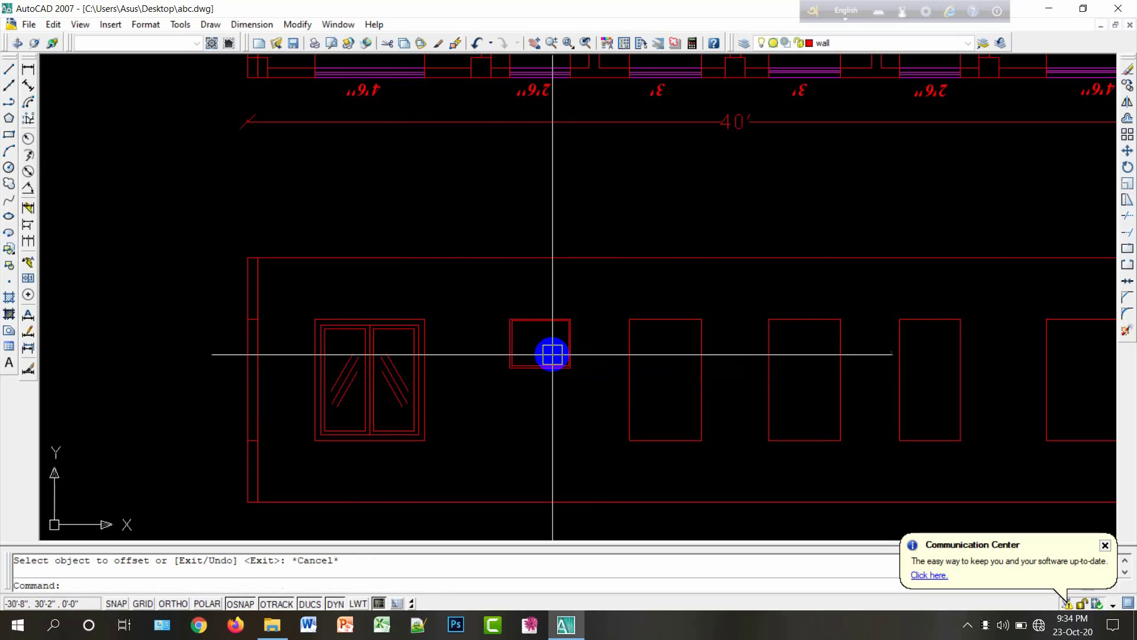
# Step: Erase the inner rectangle offset 1" inside the small window
pyautogui.scroll(5, 551, 353)
pyautogui.click(577, 381)
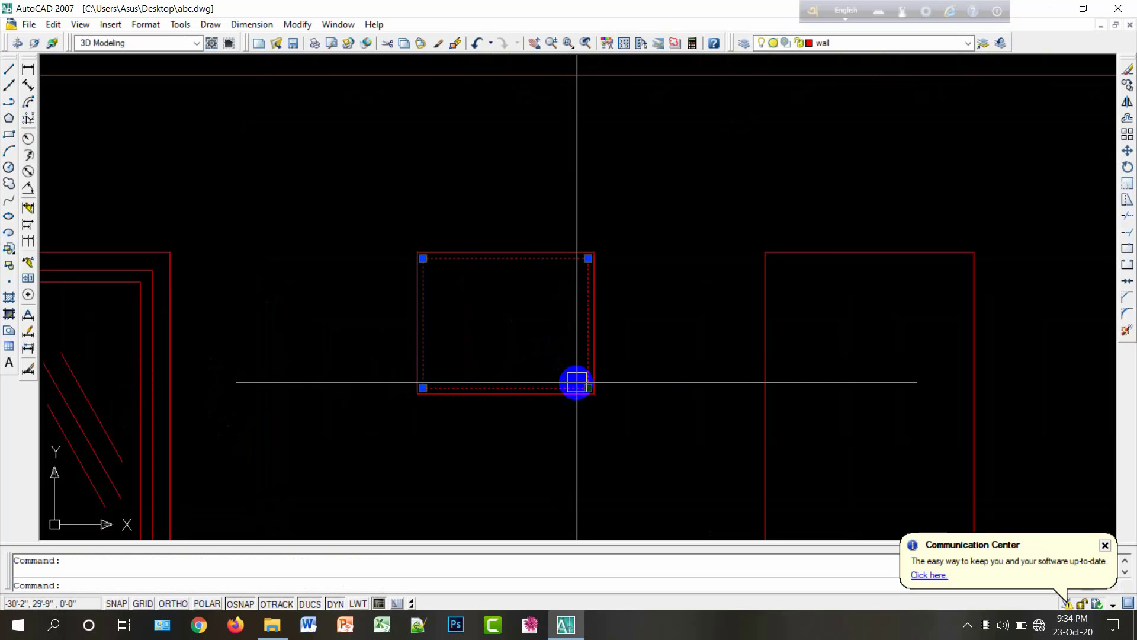
pyautogui.scroll(-4, 576, 381)
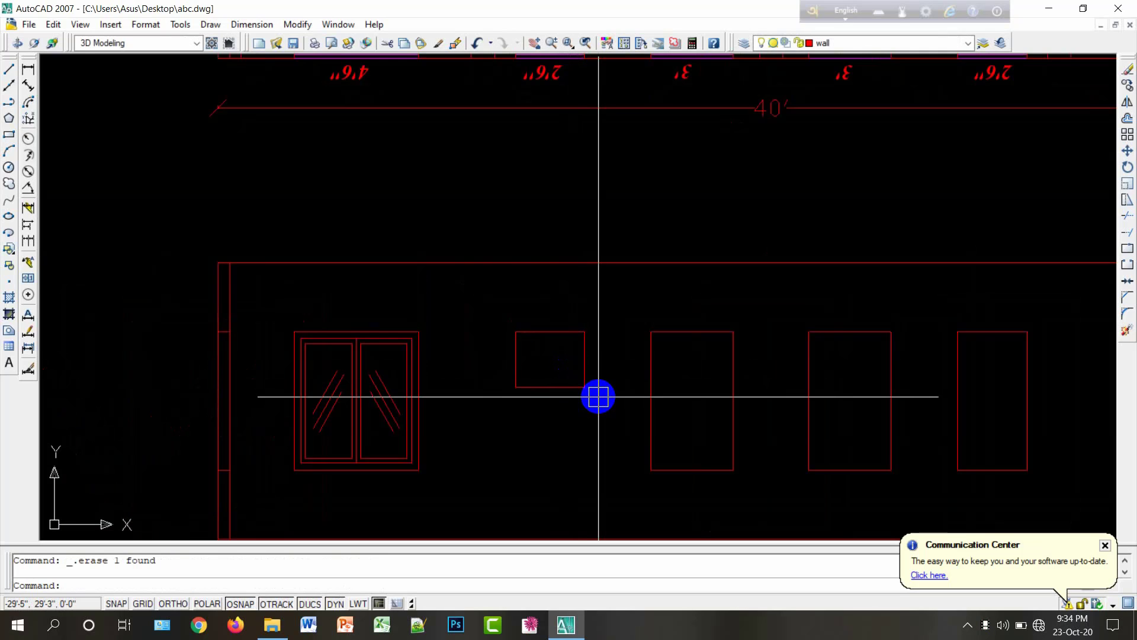
# Step: Offset the small window's rectangle 2" inward to form its frame
pyautogui.press('Return')
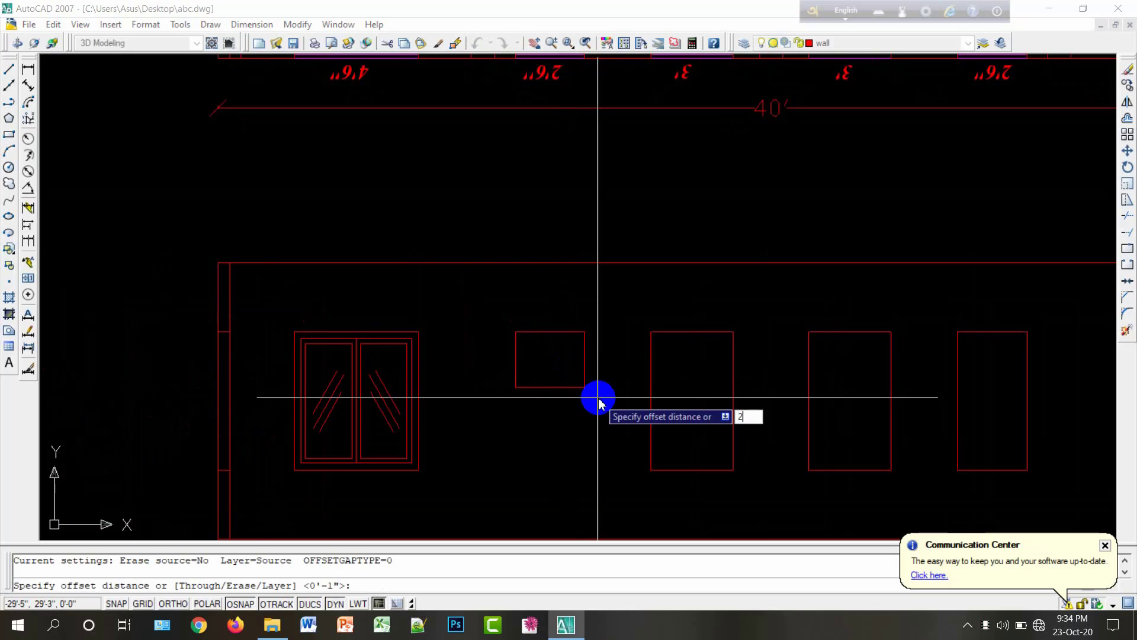
pyautogui.press('Return')
pyautogui.click(563, 385)
pyautogui.click(538, 365)
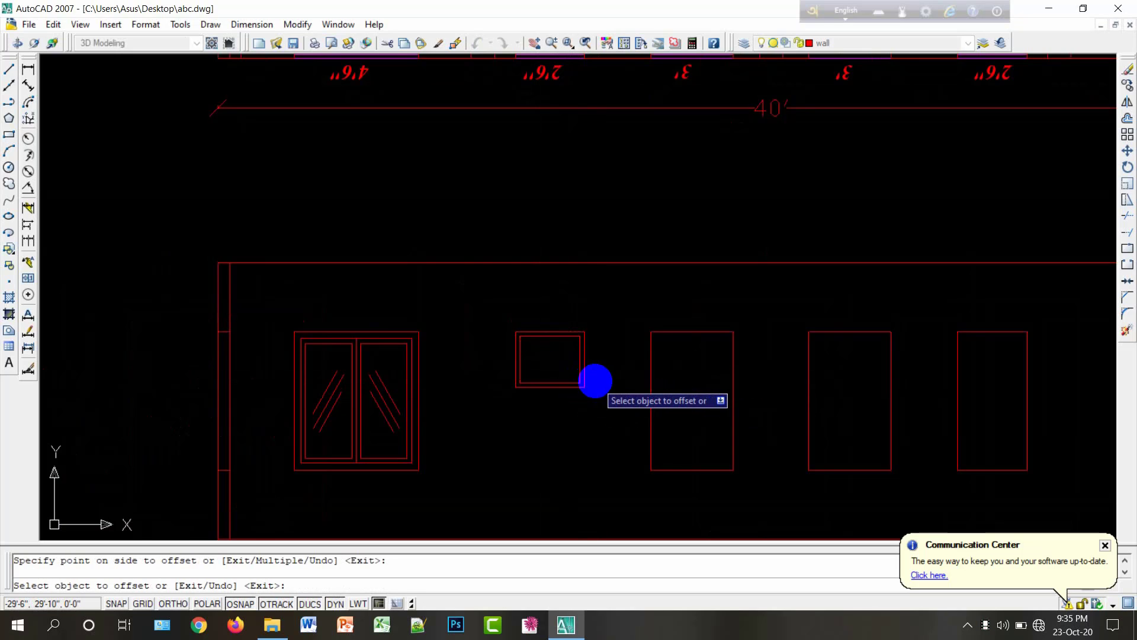
pyautogui.scroll(-2, 584, 382)
pyautogui.press('Escape')
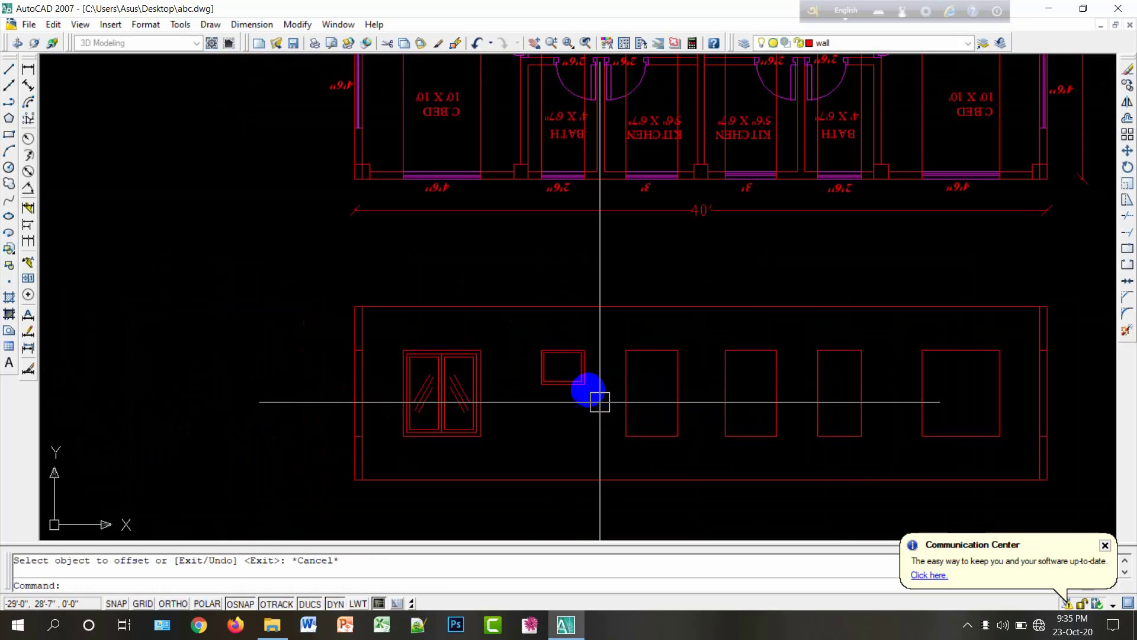
# Step: Draw a diagonal glass line about 1'-6" long, rising to the right, inside the small window's frame
pyautogui.scroll(4, 584, 373)
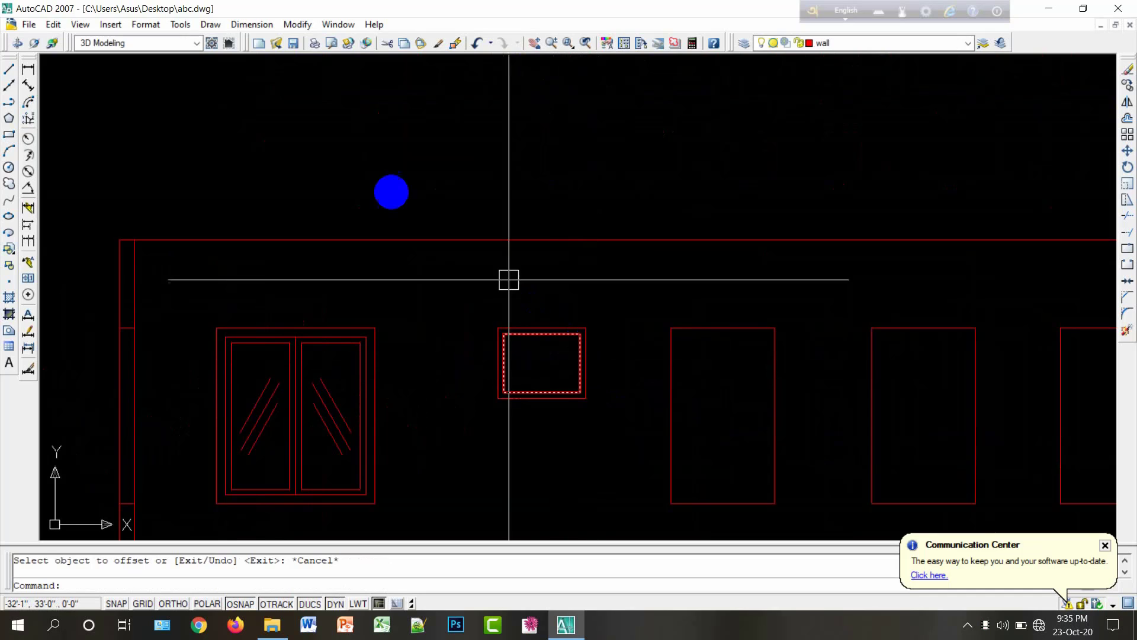
pyautogui.click(9, 71)
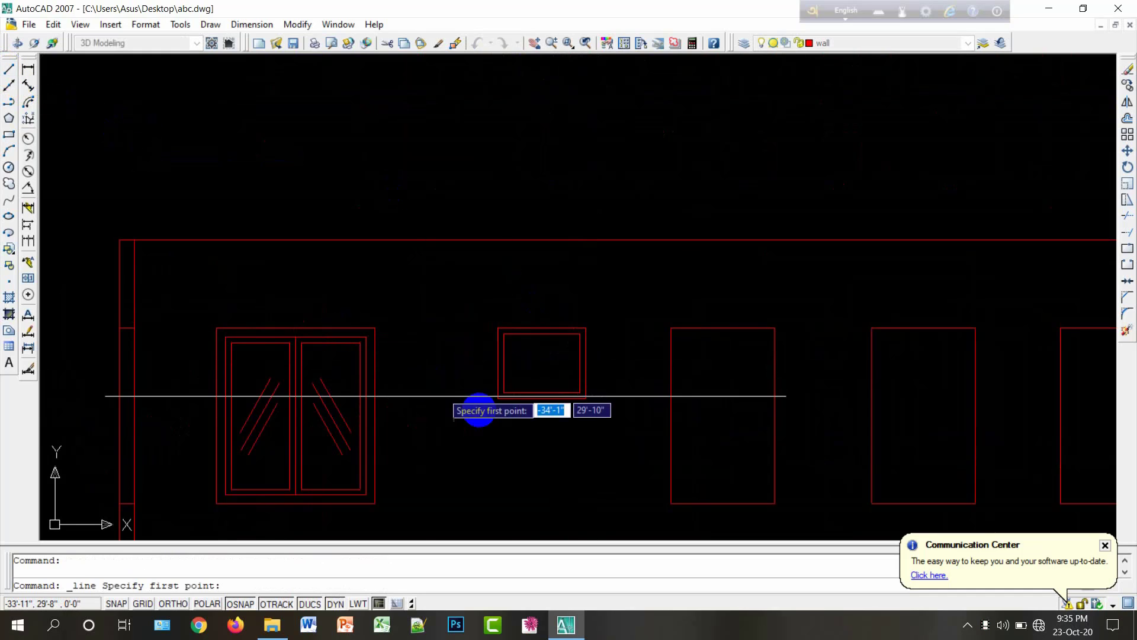
pyautogui.scroll(3, 516, 379)
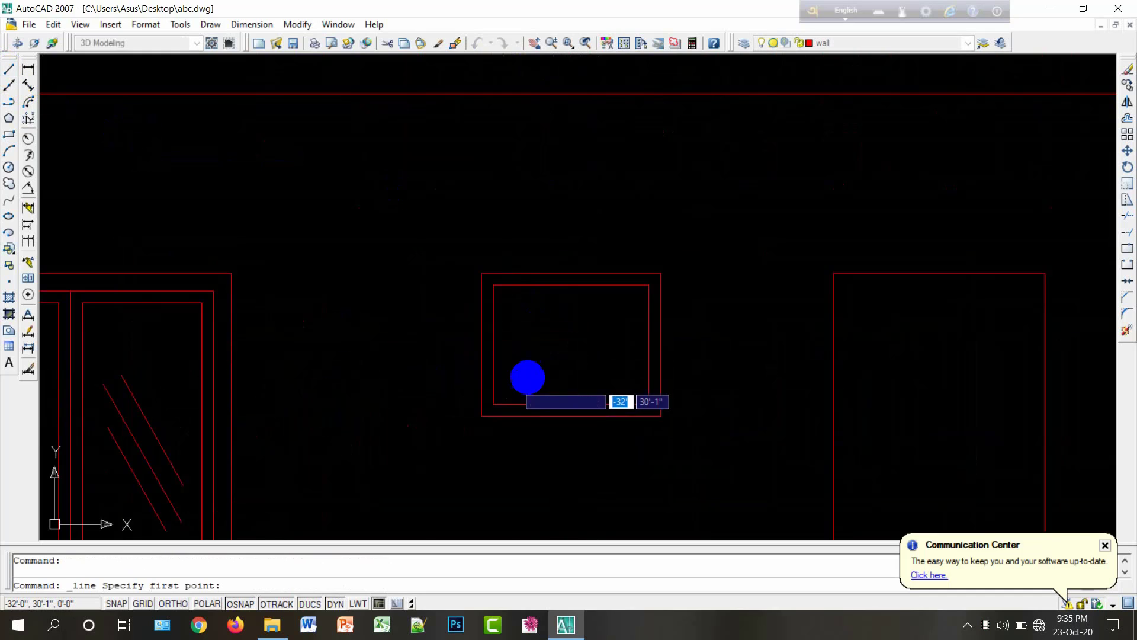
pyautogui.click(536, 384)
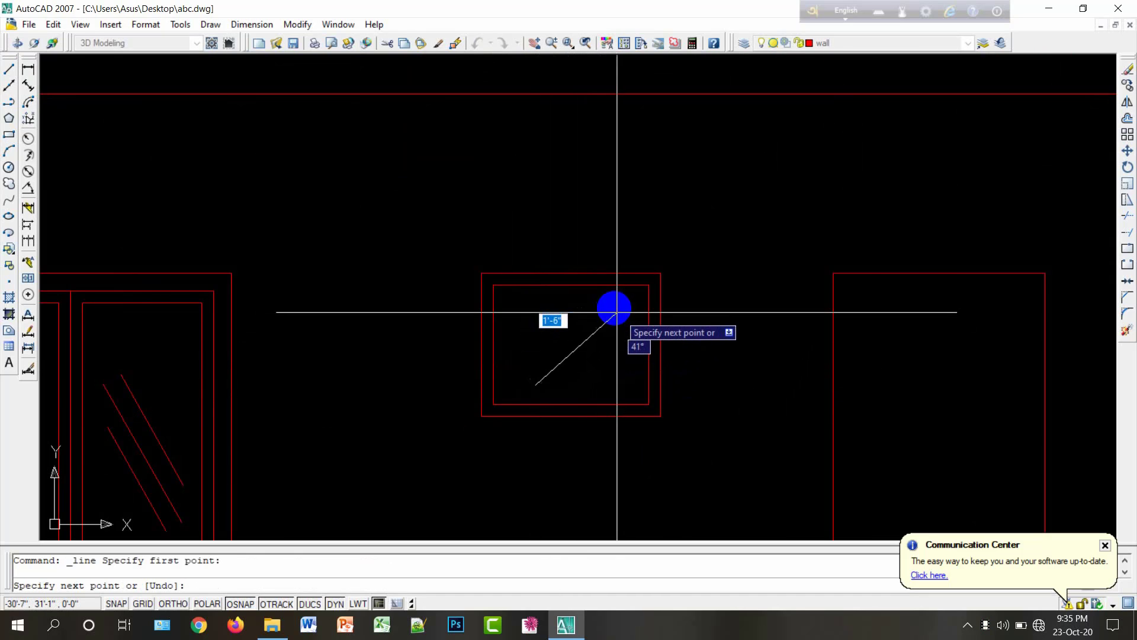
pyautogui.click(612, 308)
pyautogui.rightClick(613, 307)
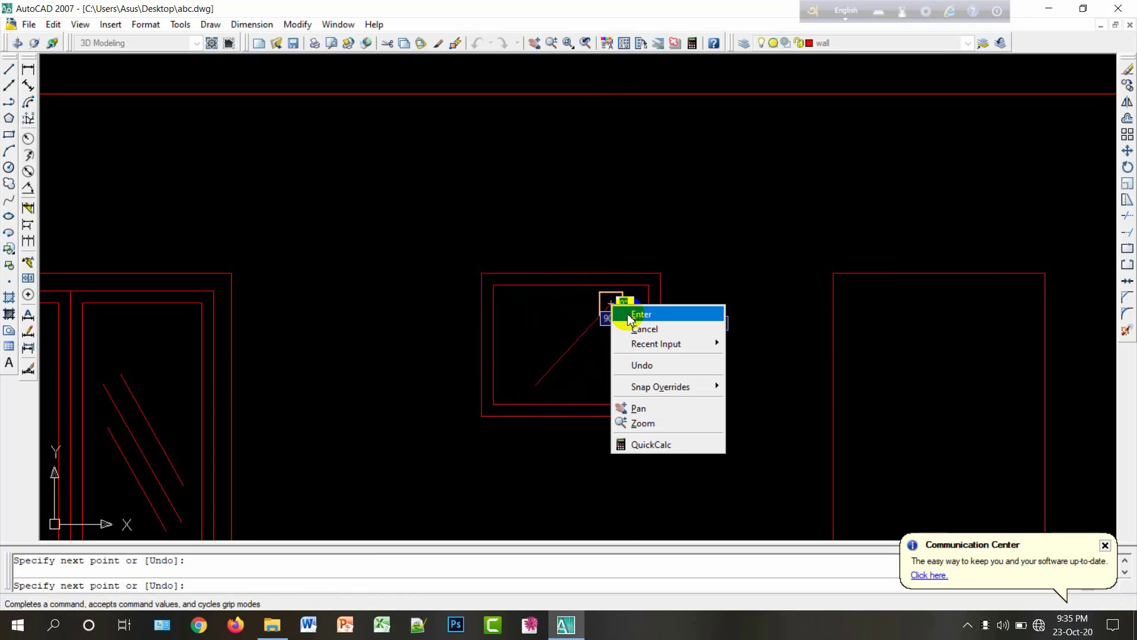
pyautogui.click(640, 312)
# Step: Draw two shorter, roughly parallel glass lines inside the small window, one on each side of the first diagonal
pyautogui.rightClick(626, 315)
pyautogui.click(664, 325)
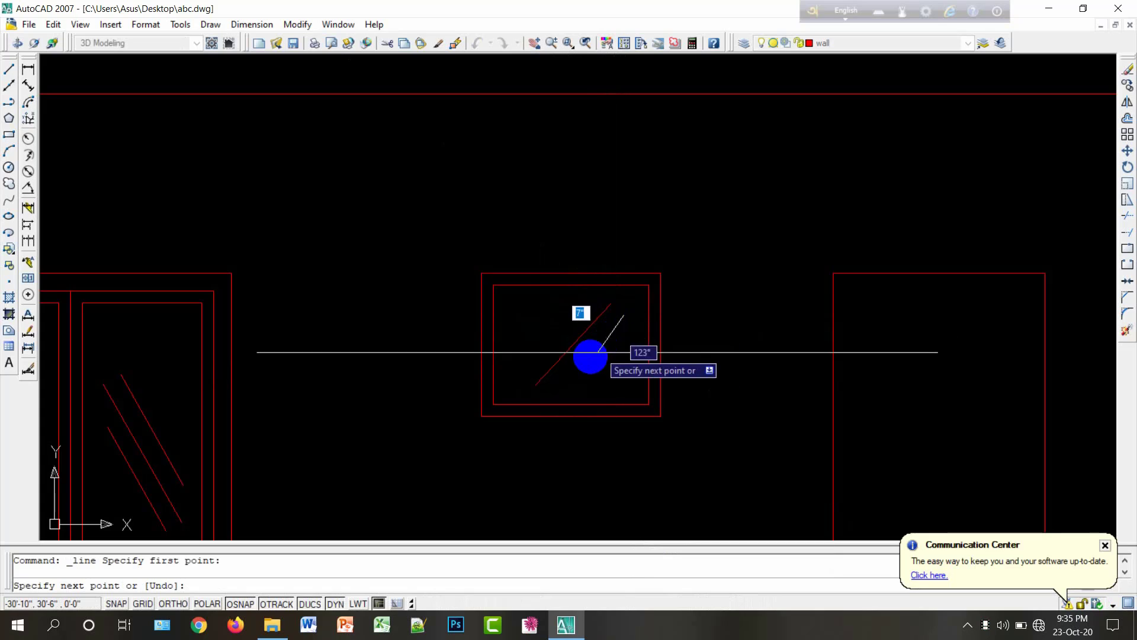
pyautogui.rightClick(567, 374)
pyautogui.click(592, 383)
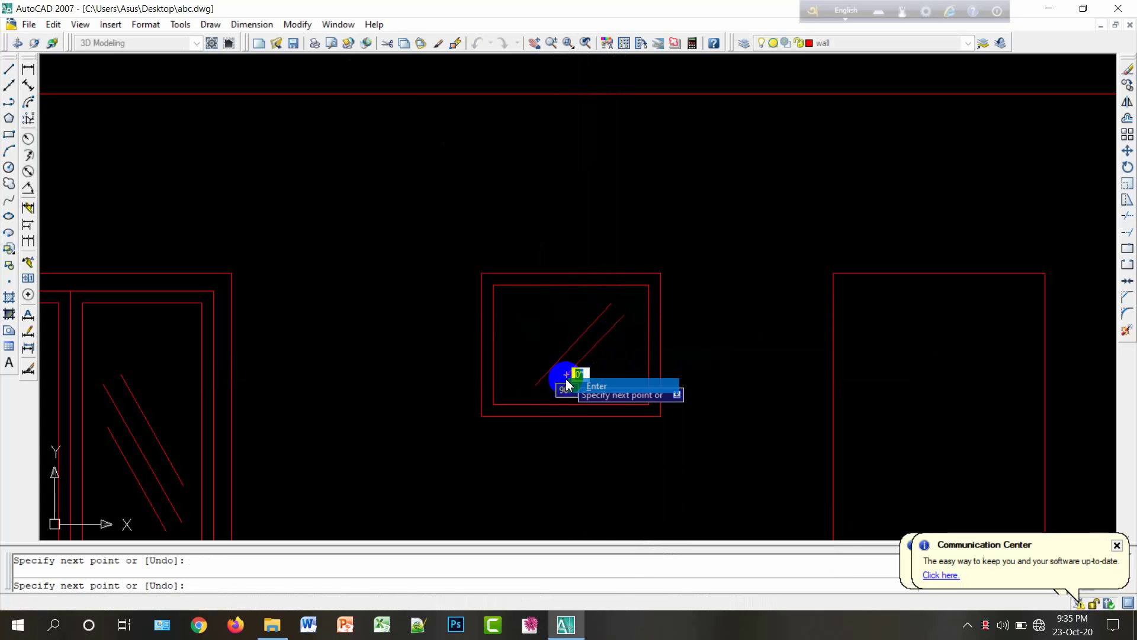
pyautogui.rightClick(535, 385)
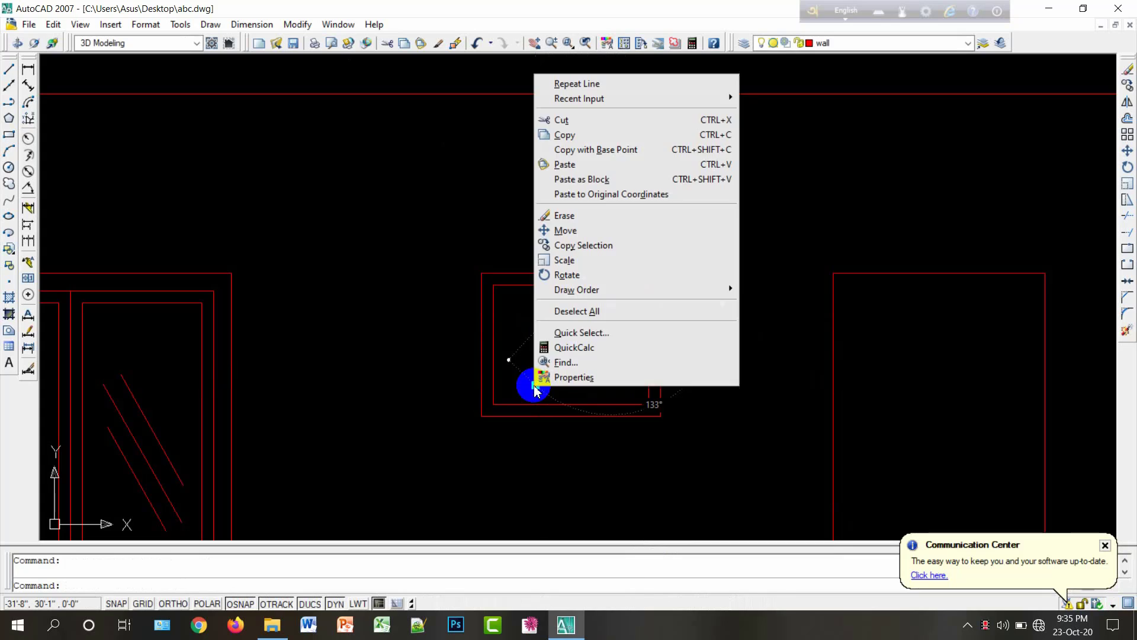
pyautogui.click(575, 85)
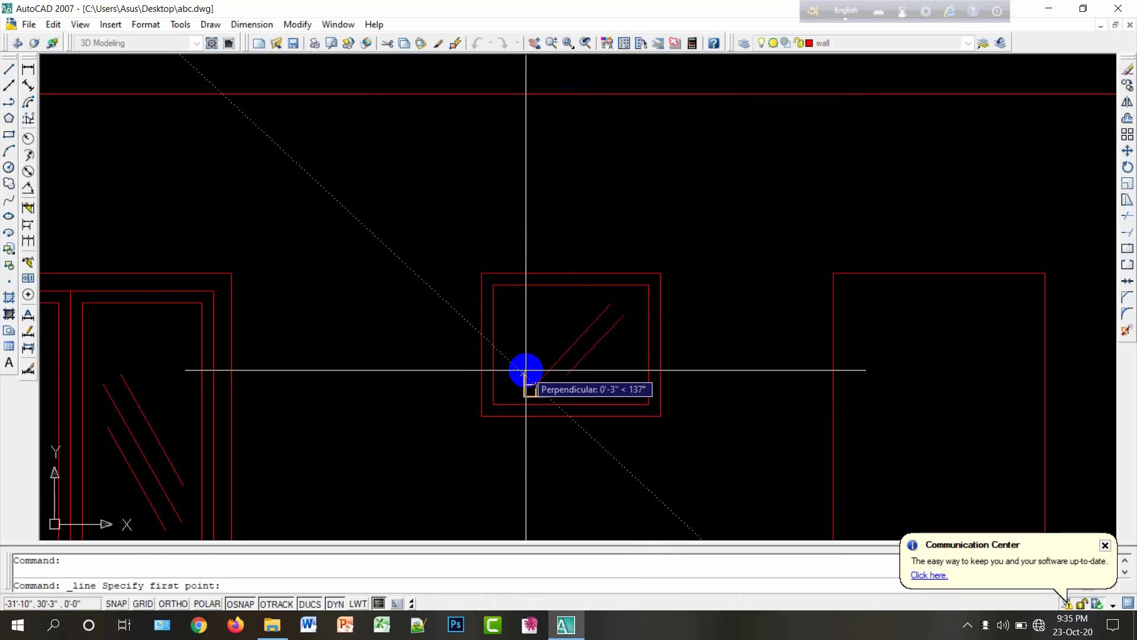
pyautogui.click(526, 371)
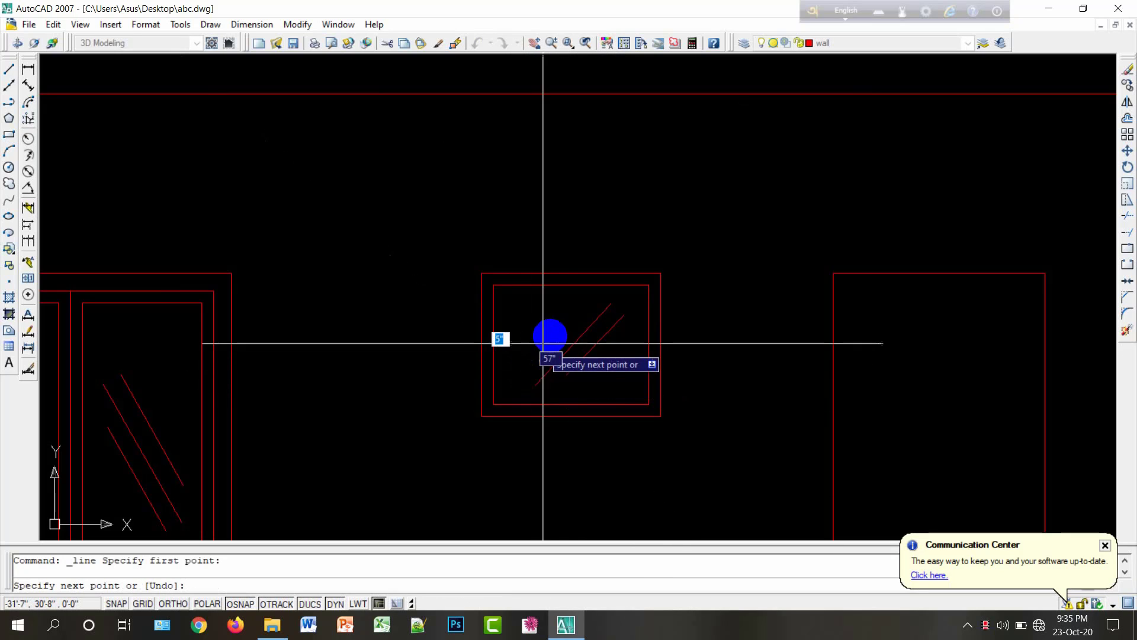
pyautogui.rightClick(577, 320)
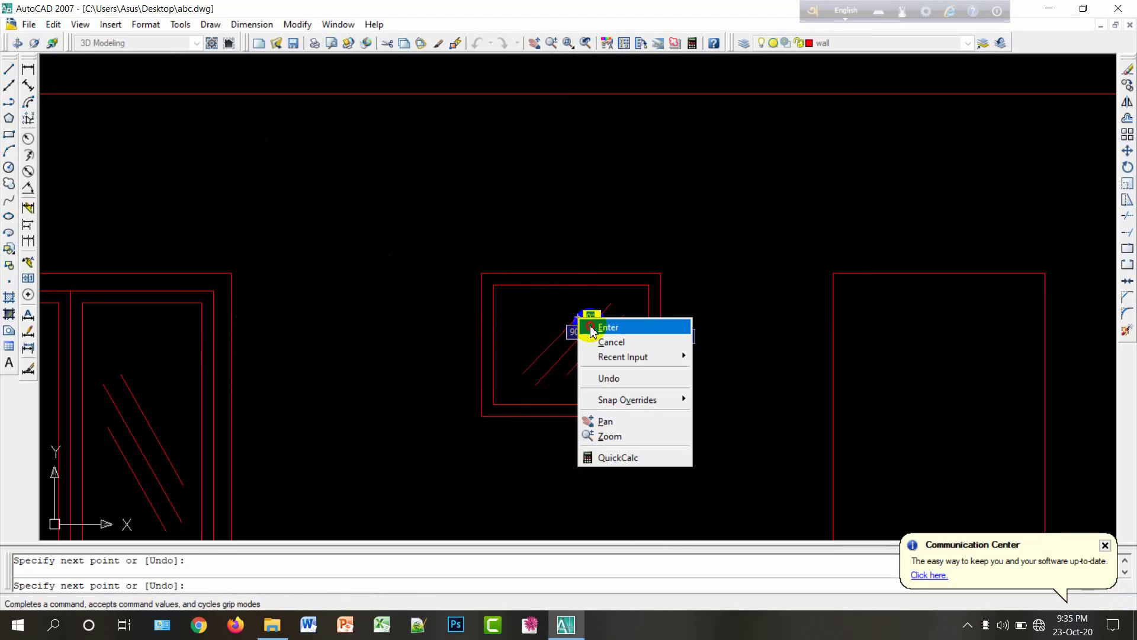
pyautogui.click(592, 326)
# Step: Draw a rectangle over the third window outline, from its upper-right to its lower-left corner
pyautogui.scroll(-5, 533, 331)
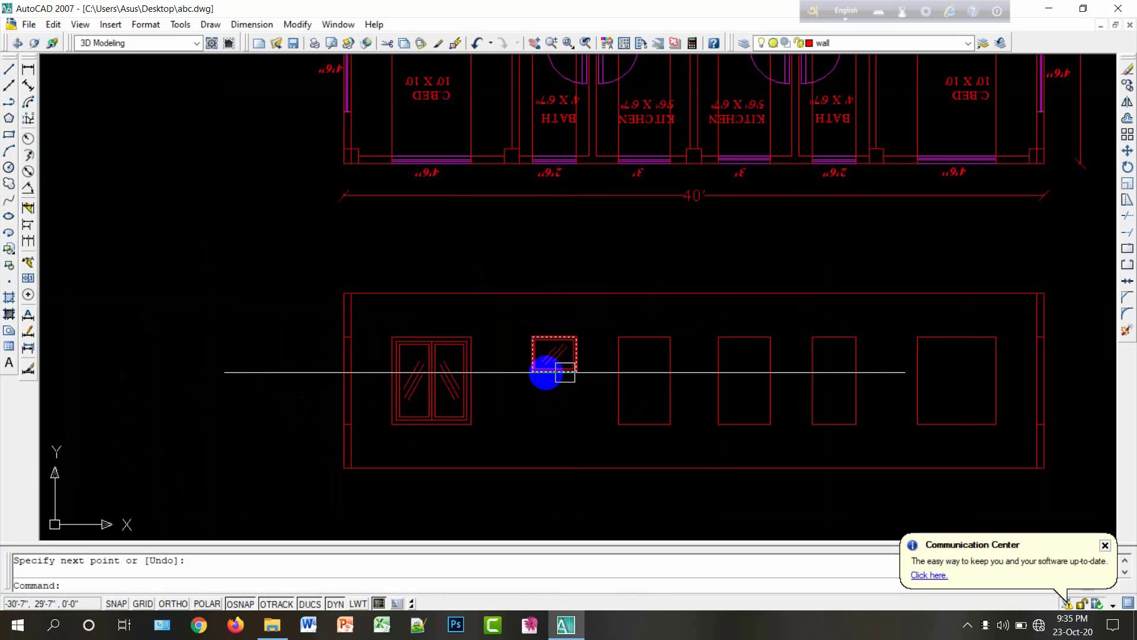
pyautogui.scroll(-2, 563, 393)
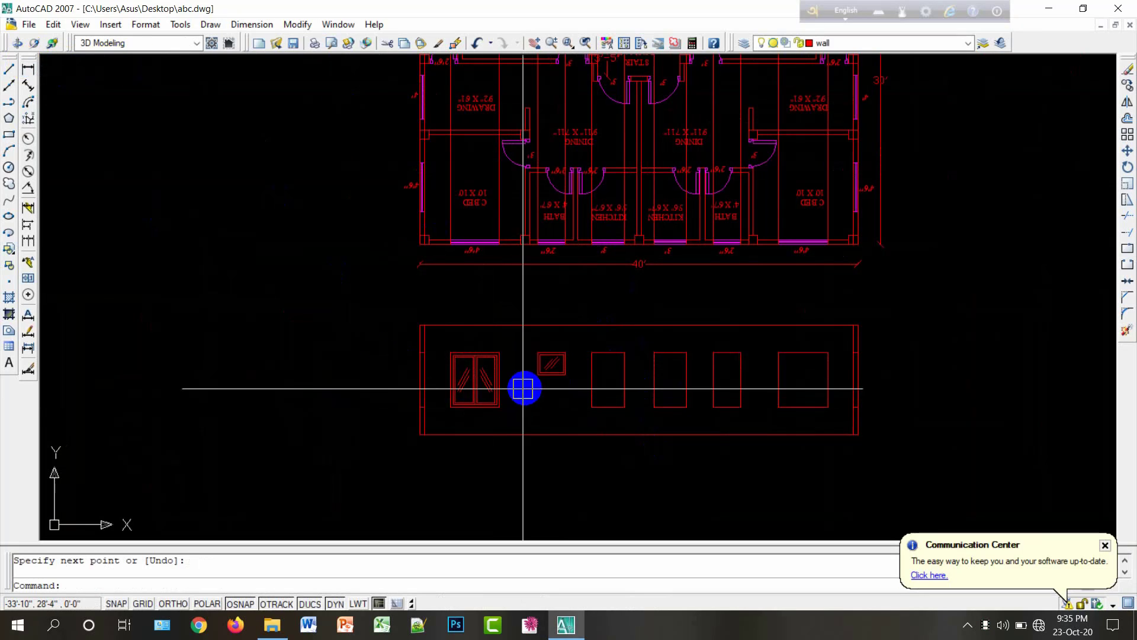
pyautogui.click(10, 136)
pyautogui.scroll(3, 577, 410)
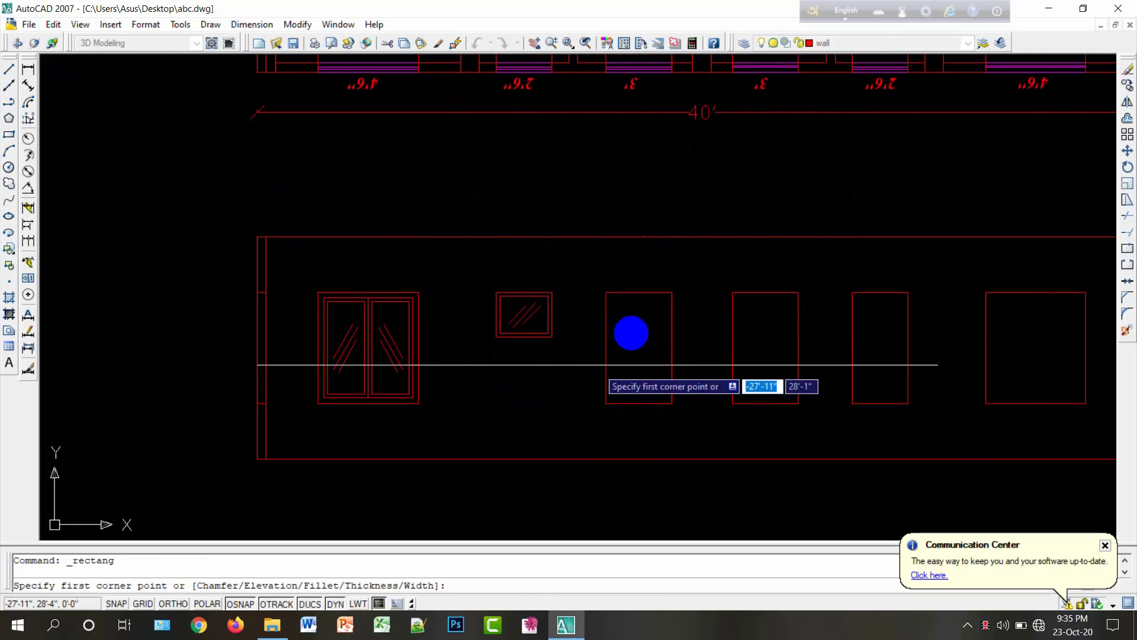
pyautogui.click(671, 293)
pyautogui.click(606, 403)
pyautogui.rightClick(606, 402)
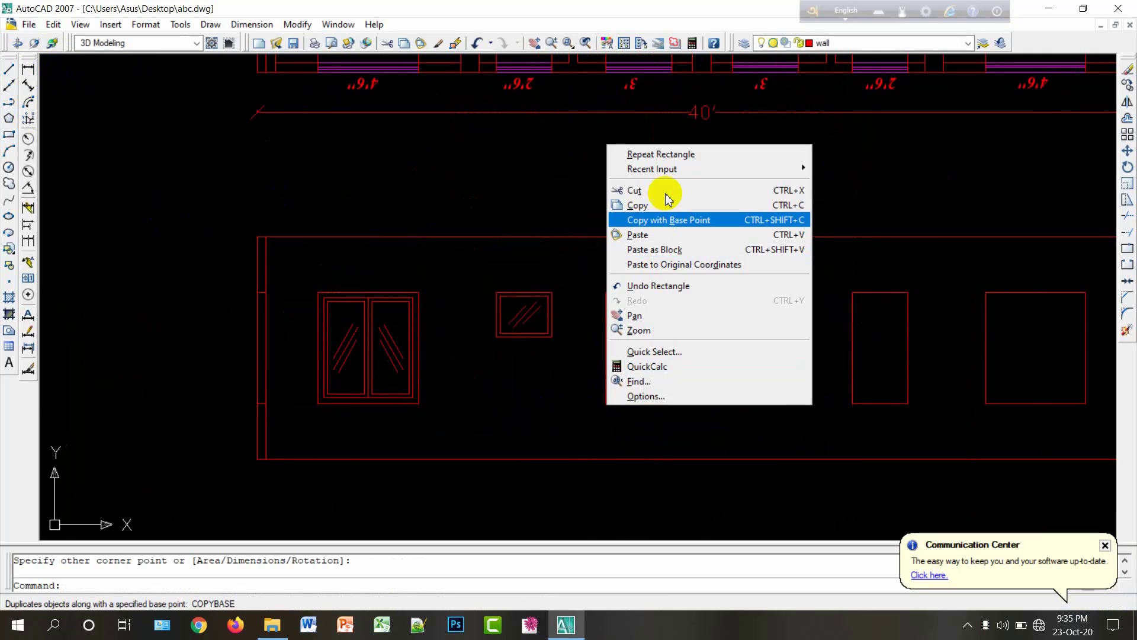
pyautogui.click(570, 261)
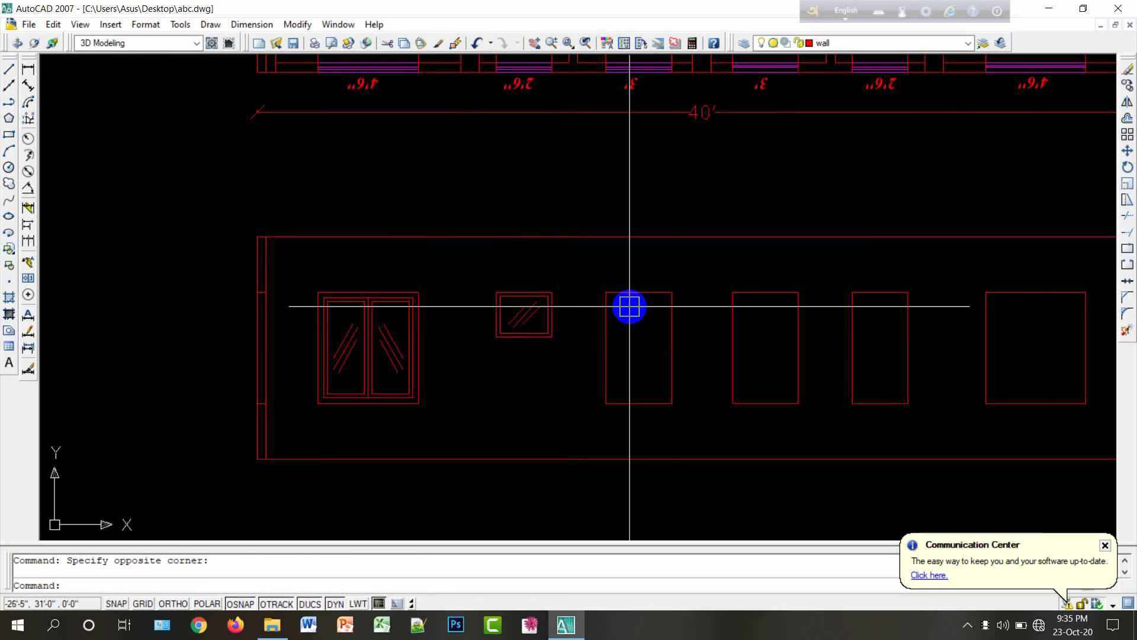
# Step: Offset the third window's rectangle 3" inward
pyautogui.press('Return')
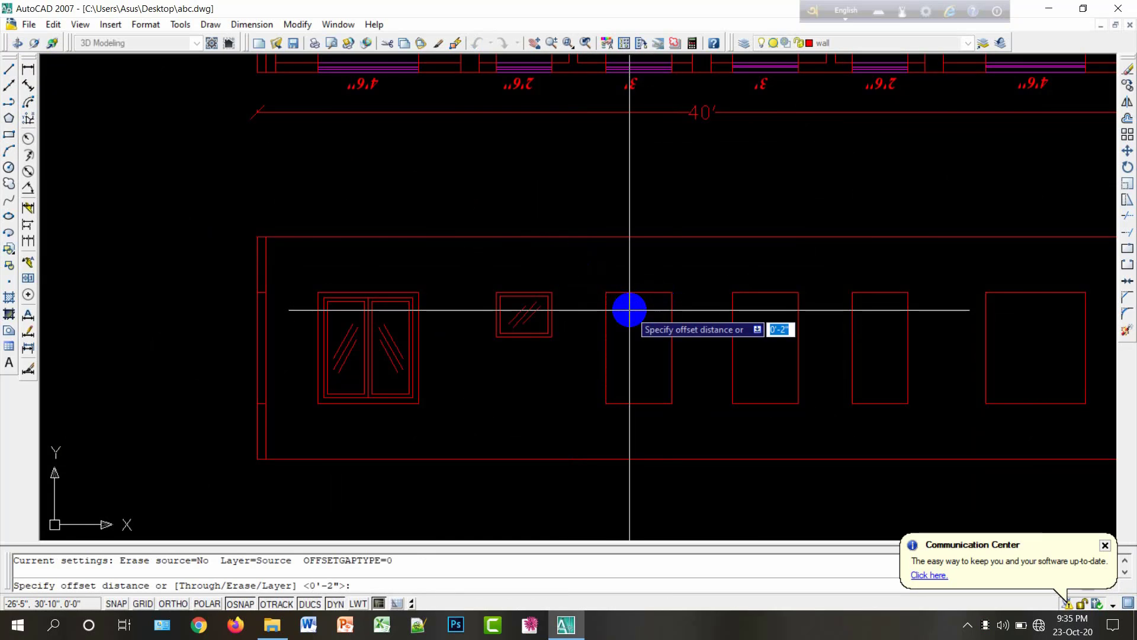
pyautogui.press('Return')
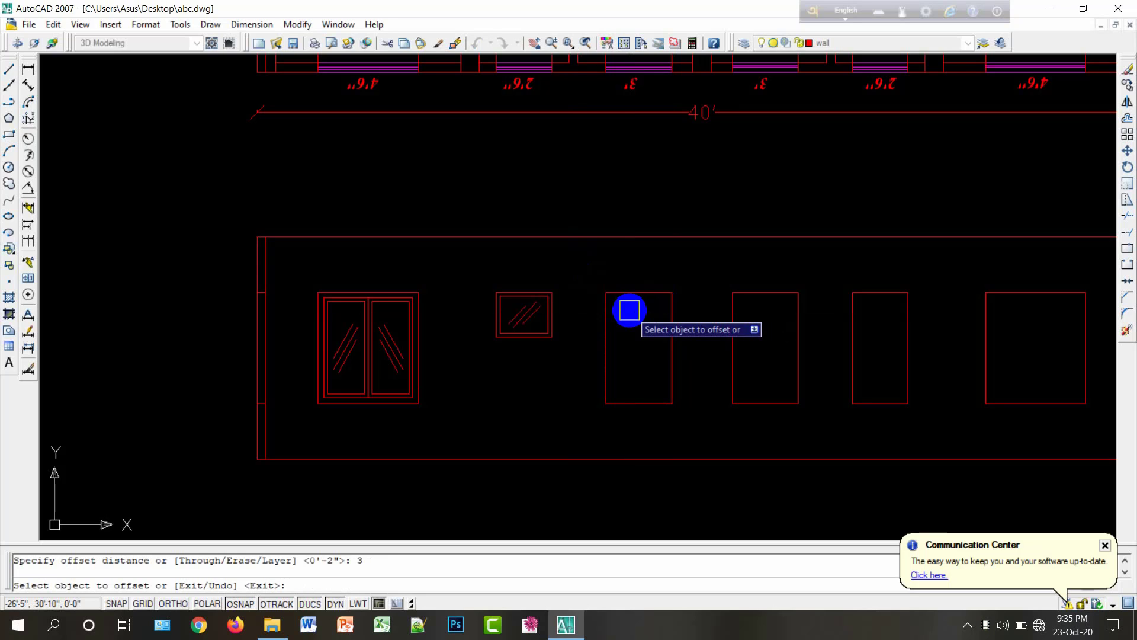
pyautogui.click(628, 293)
pyautogui.click(628, 356)
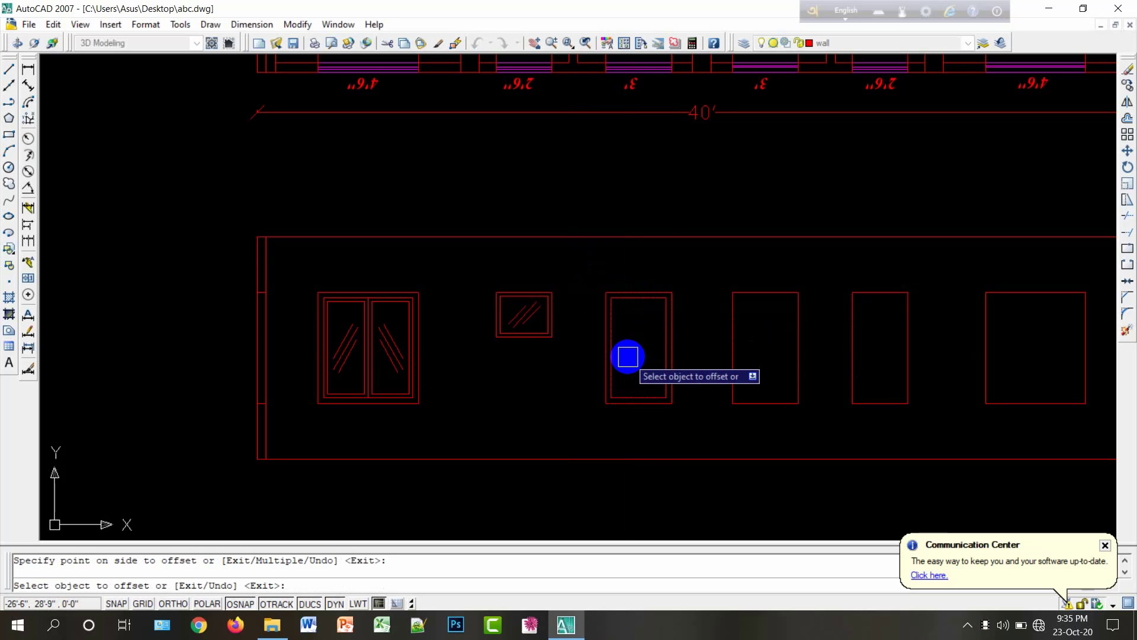
pyautogui.press('Escape')
# Step: Draw a vertical centre line in the third window from the inner rectangle's top midpoint to its bottom edge
pyautogui.write('l')
pyautogui.press('Return')
pyautogui.scroll(3, 634, 308)
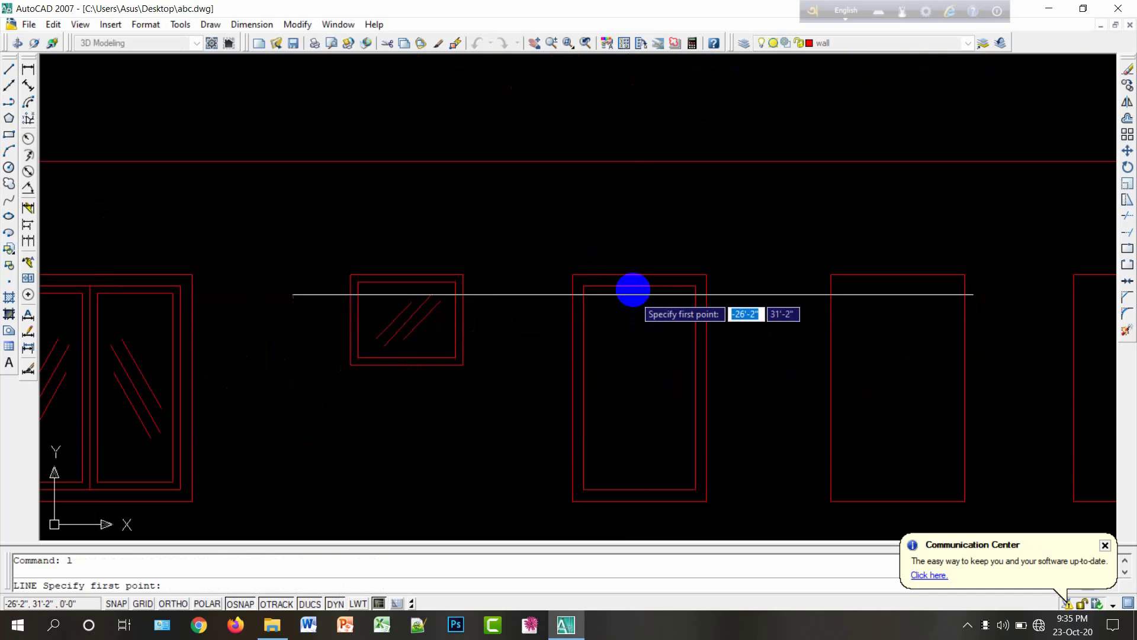
pyautogui.click(638, 287)
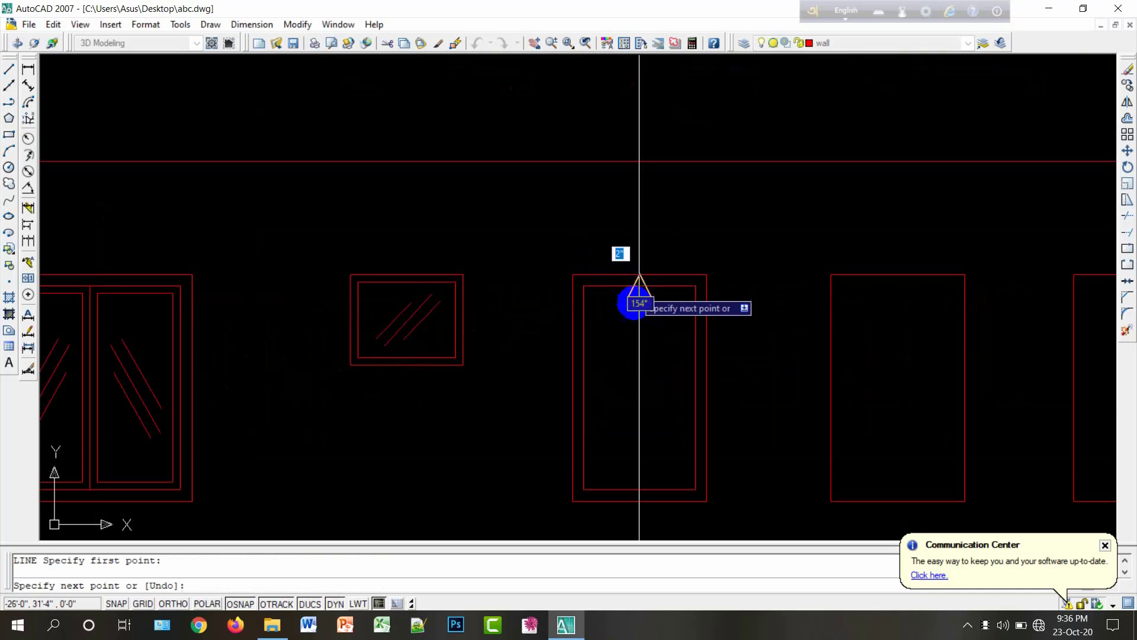
pyautogui.rightClick(641, 489)
pyautogui.click(684, 358)
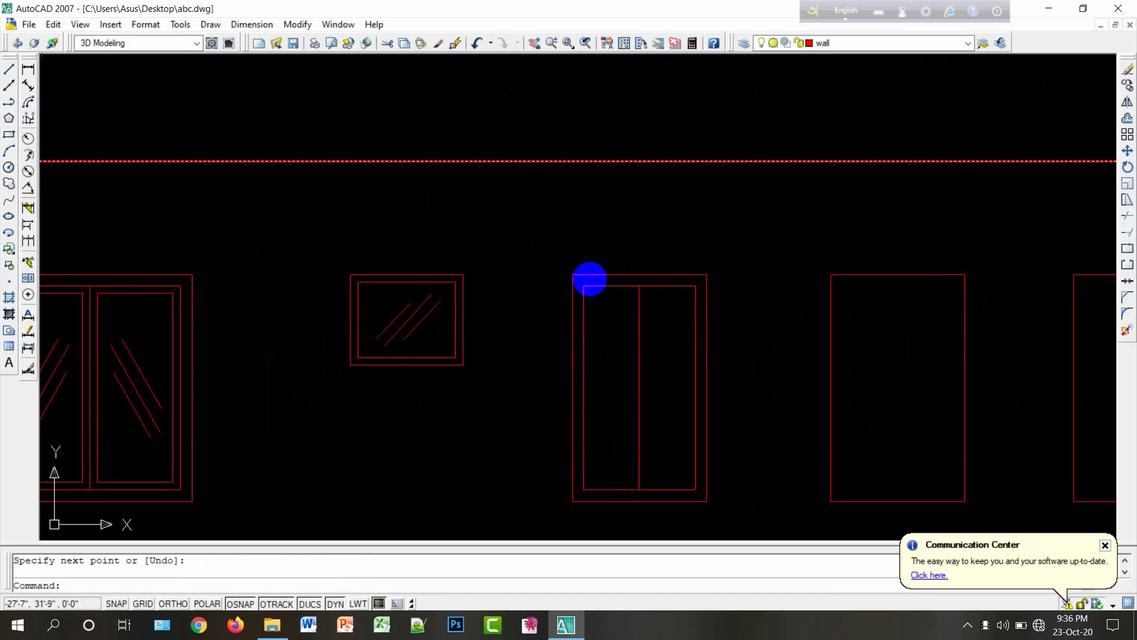
# Step: Draw a rectangle over the left half of the third window's inner frame, from the centre line's top to the lower-left corner
pyautogui.click(9, 136)
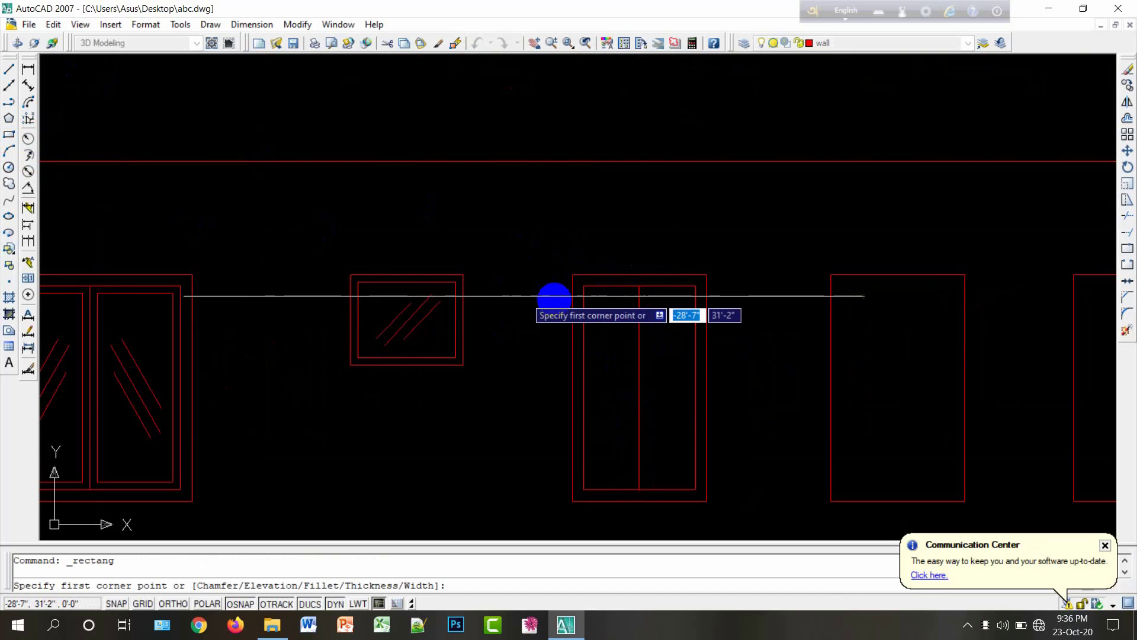
pyautogui.click(640, 285)
pyautogui.click(583, 489)
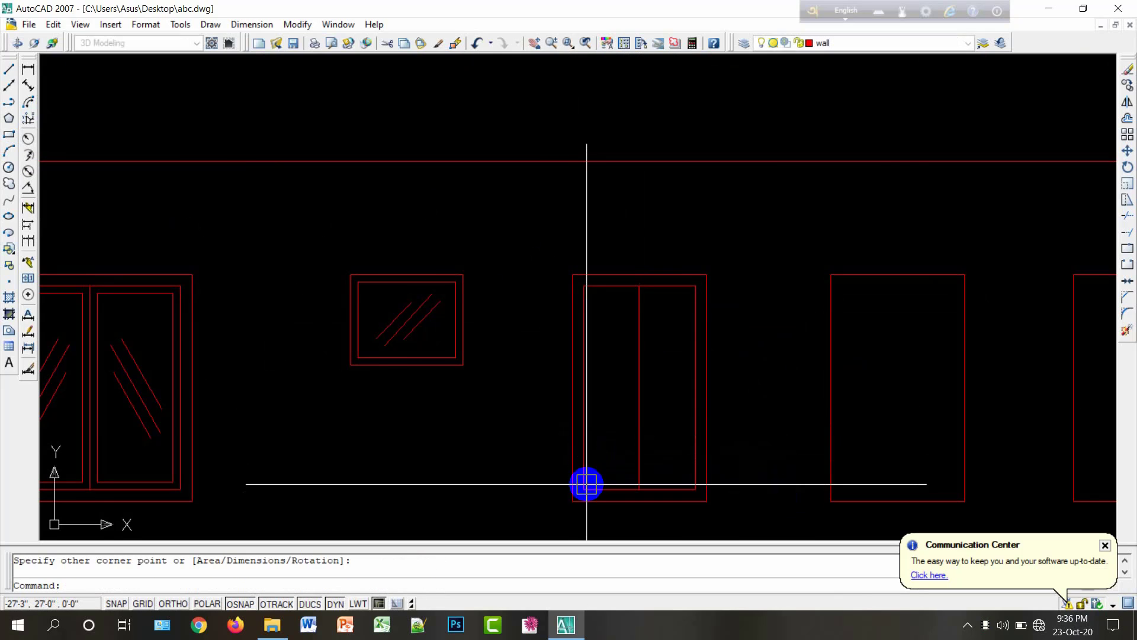
# Step: Offset the third window's left sash rectangle 1" inward
pyautogui.write('o')
pyautogui.press('Return')
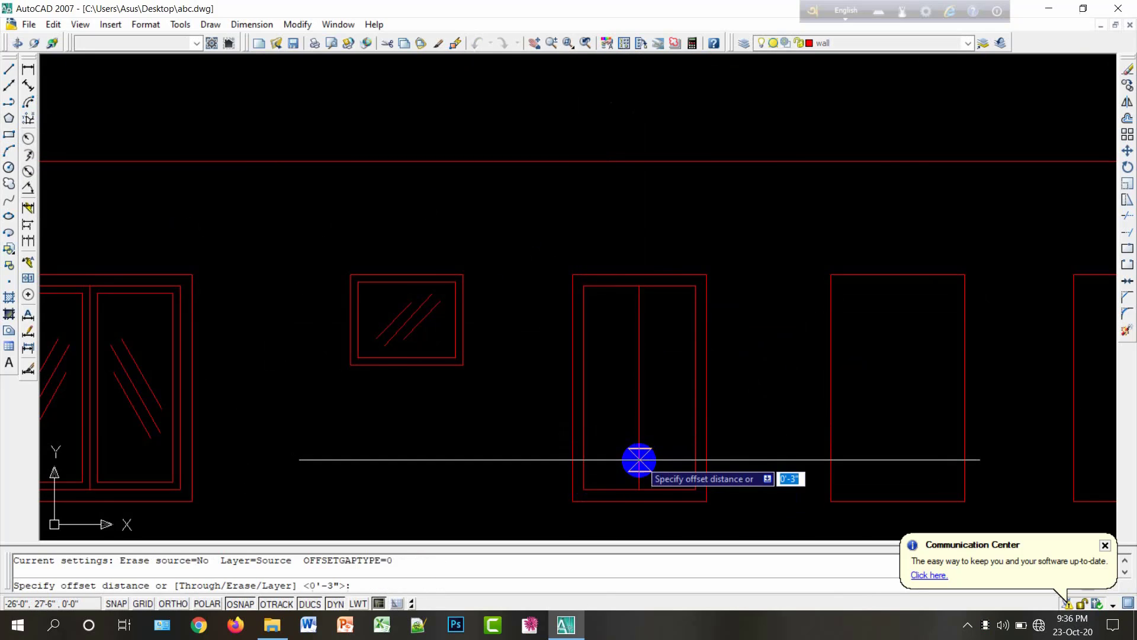
pyautogui.write('1')
pyautogui.press('Return')
pyautogui.click(624, 489)
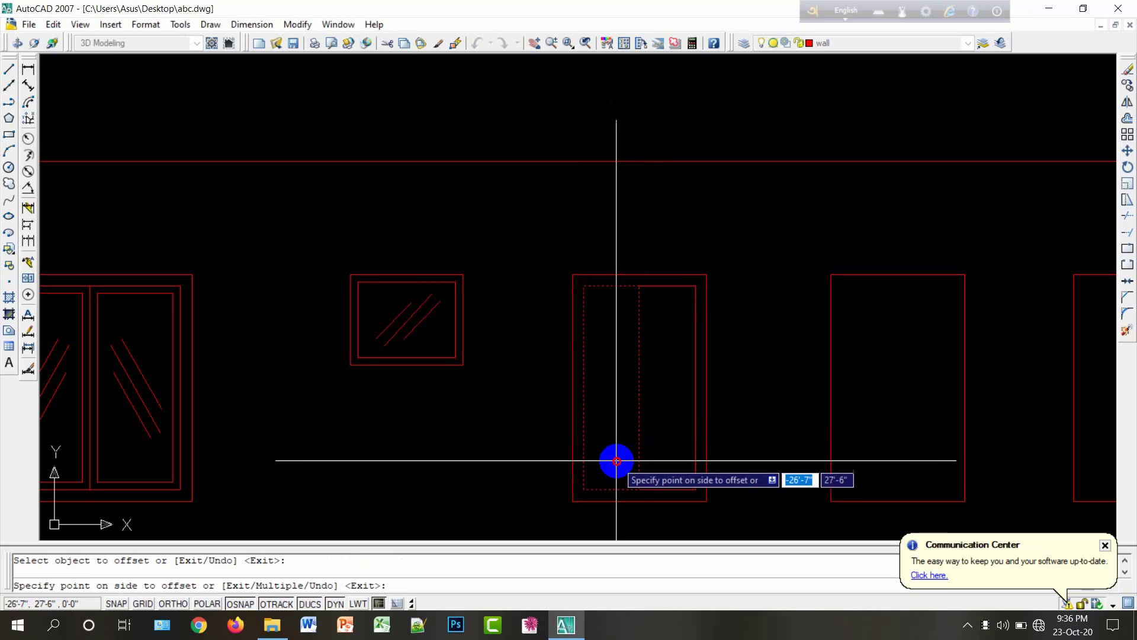
pyautogui.click(655, 459)
pyautogui.scroll(-2, 662, 453)
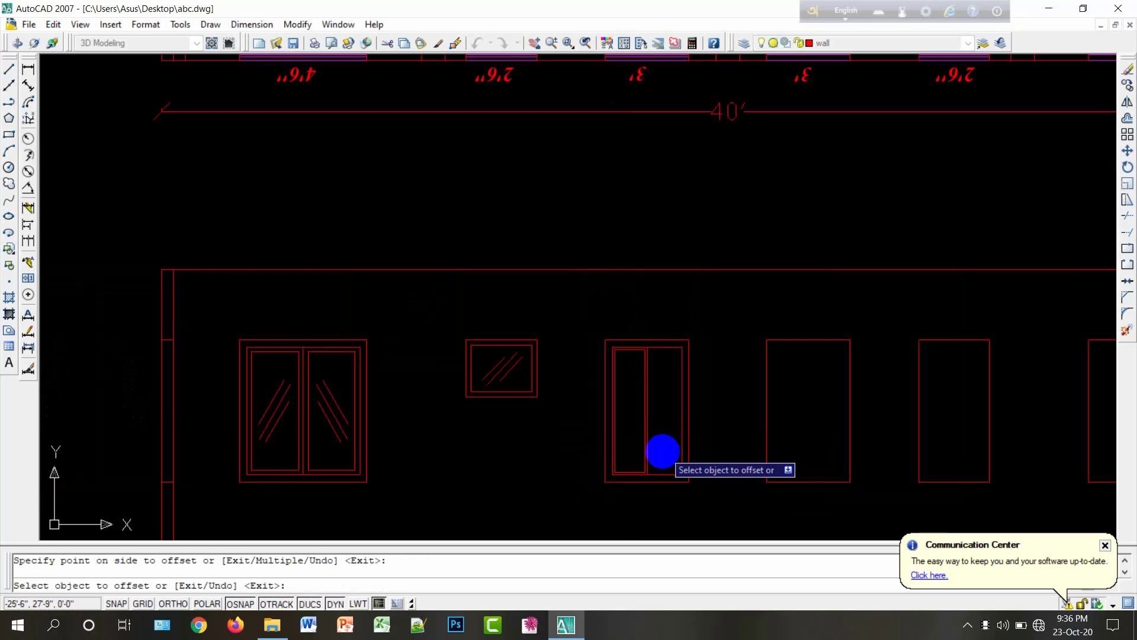
pyautogui.press('Escape')
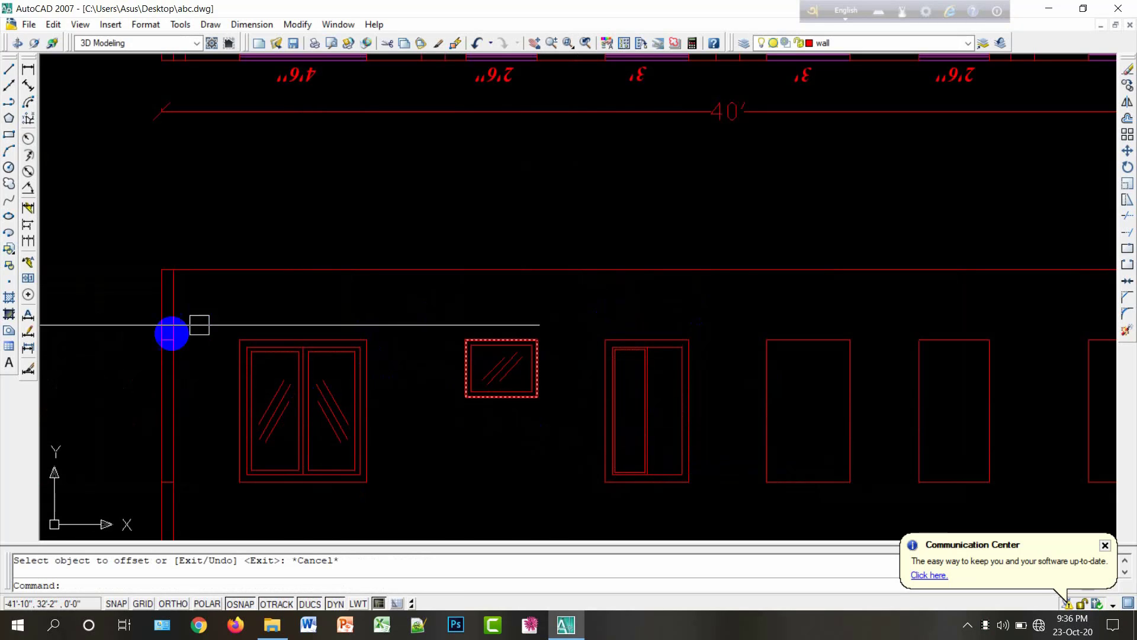
# Step: Draw a diagonal glass line about 2'-3" long at about 72° inside the third window's left sash
pyautogui.write('l')
pyautogui.press('Return')
pyautogui.scroll(5, 642, 432)
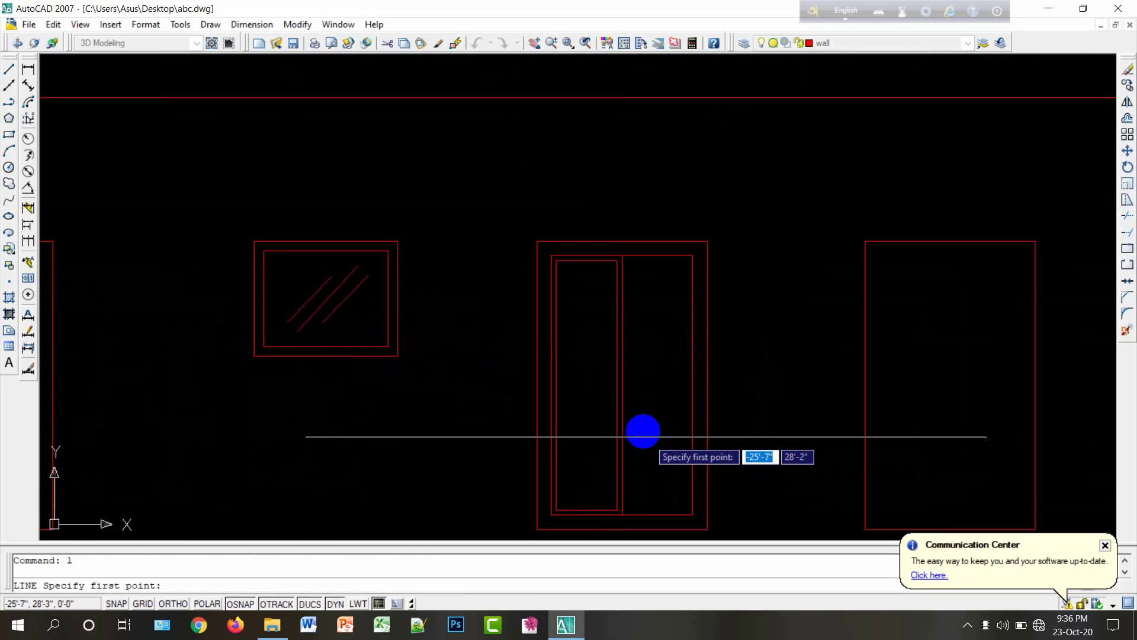
pyautogui.moveTo(584, 419)
pyautogui.mouseDown(button='middle')
pyautogui.moveTo(609, 274)
pyautogui.moveTo(562, 378)
pyautogui.mouseUp(button='middle')
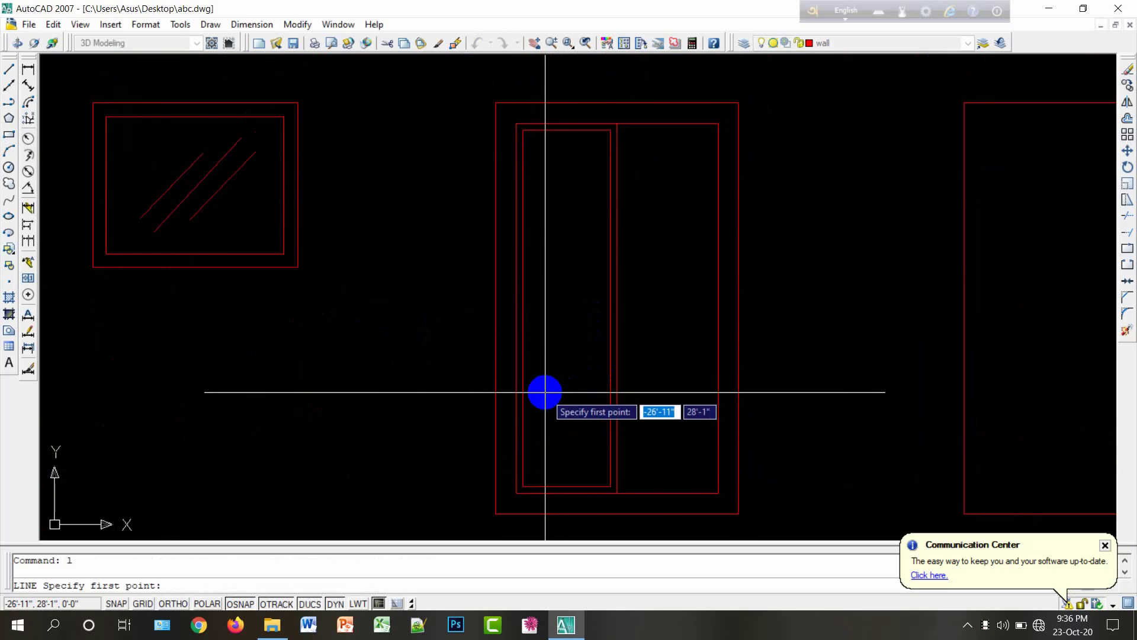
pyautogui.click(541, 391)
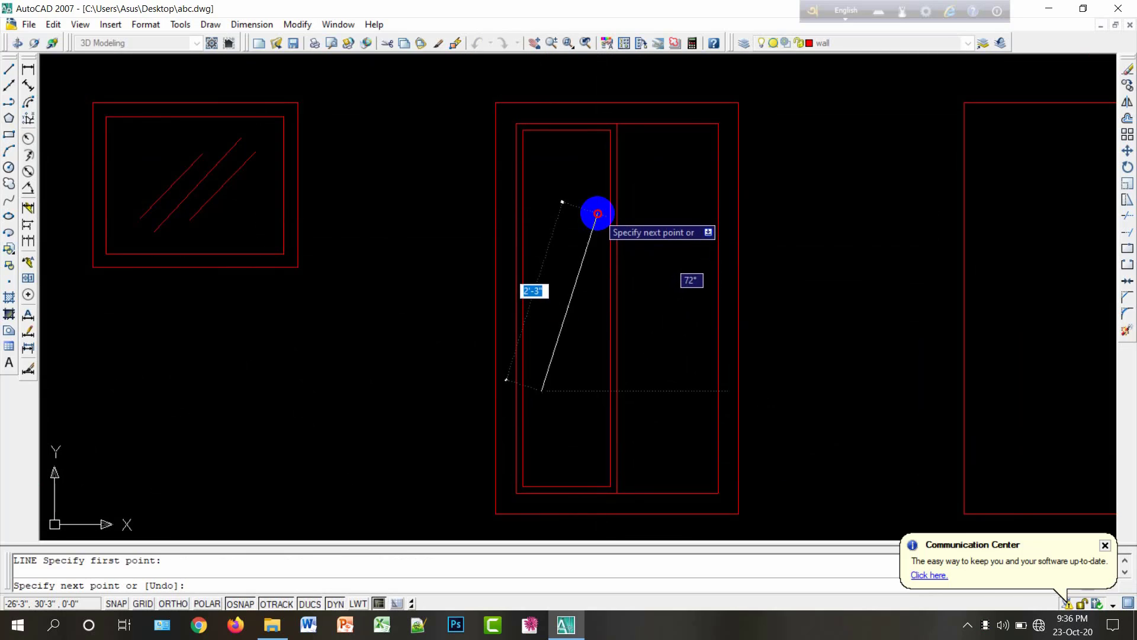
pyautogui.click(598, 214)
pyautogui.rightClick(599, 213)
pyautogui.click(610, 223)
# Step: Draw a shorter second glass line parallel to the first on its lower-right side in the third window's left sash
pyautogui.rightClick(605, 217)
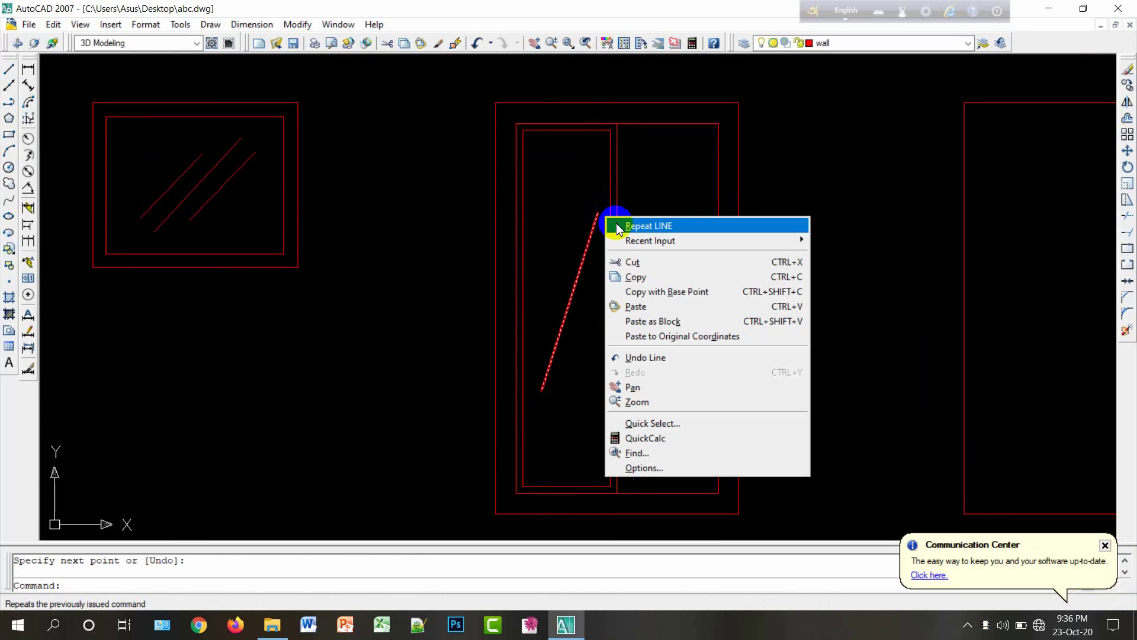
pyautogui.click(648, 226)
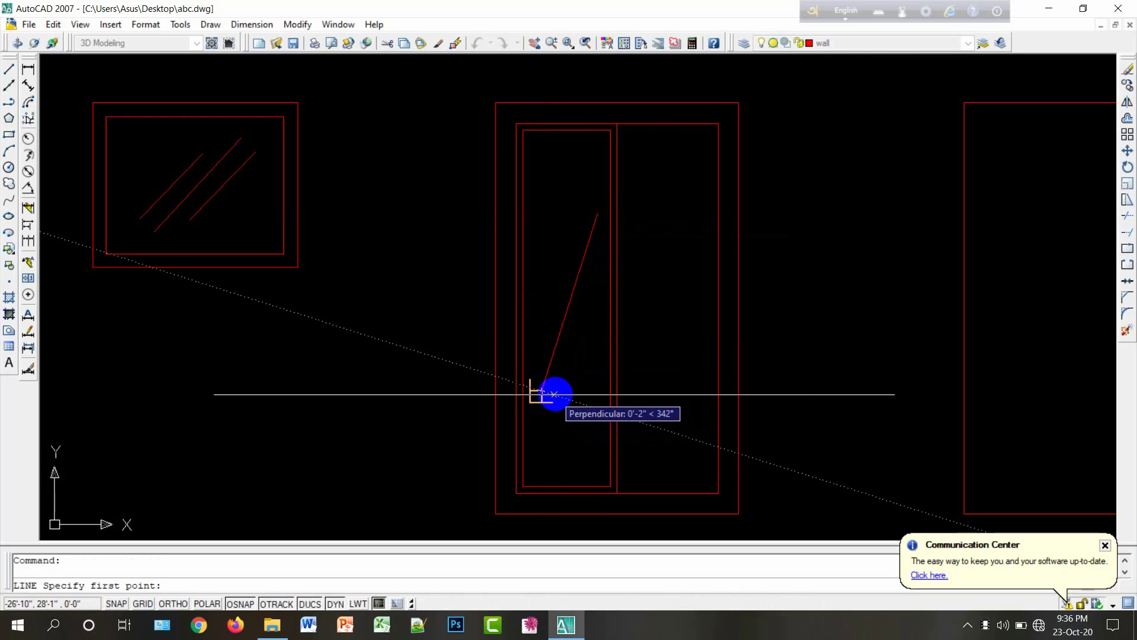
pyautogui.click(554, 393)
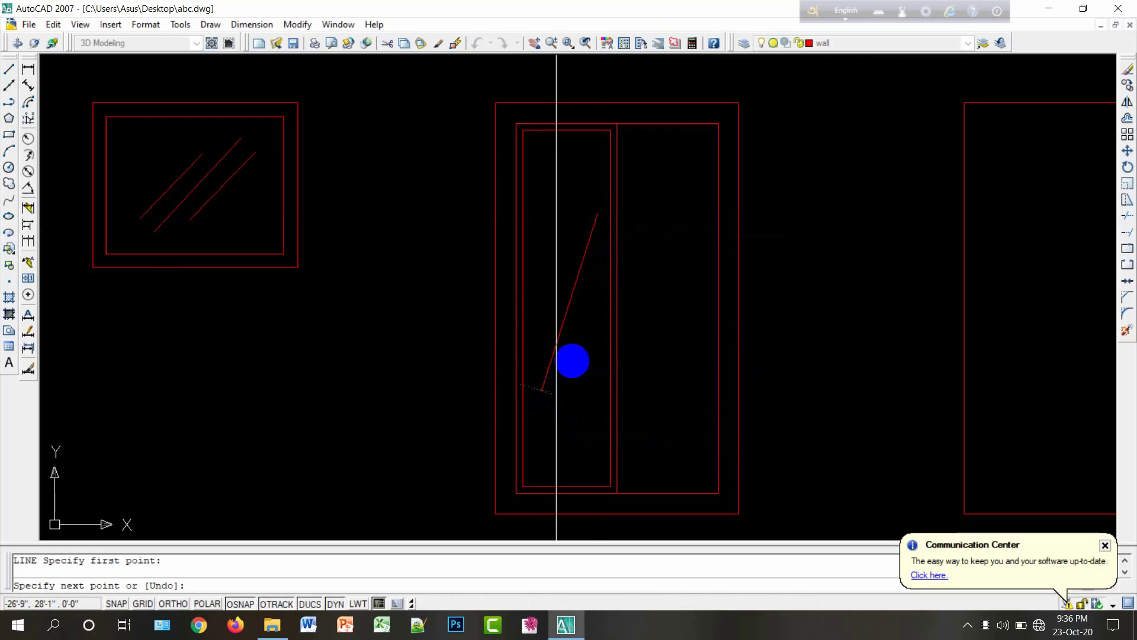
pyautogui.click(598, 270)
pyautogui.rightClick(599, 269)
pyautogui.click(610, 279)
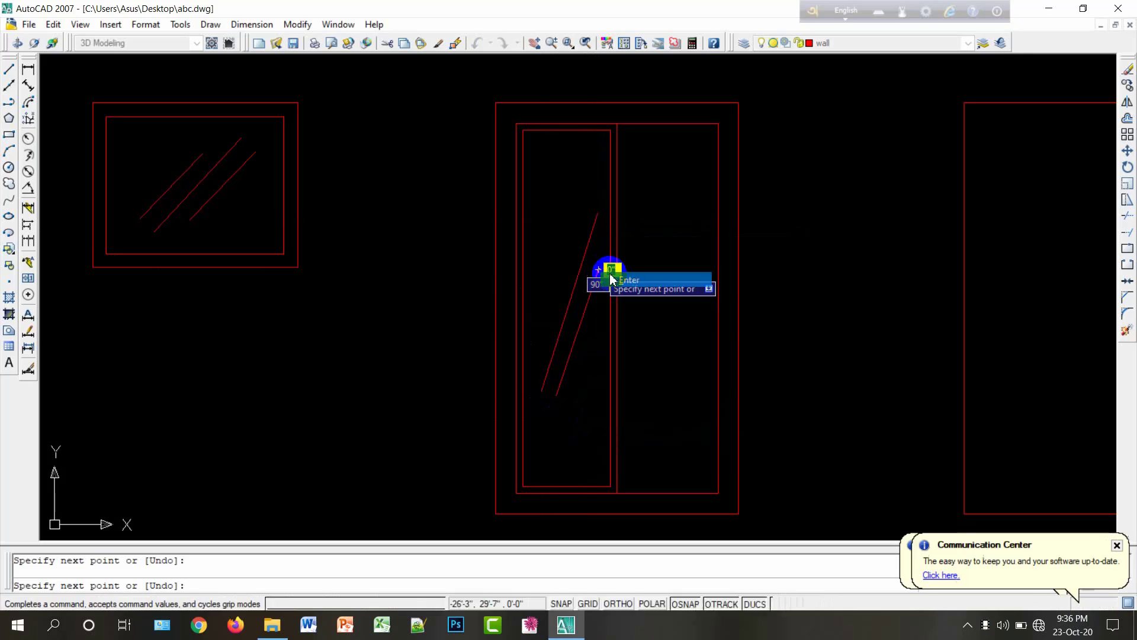
# Step: Draw a third parallel glass line on the upper-left side of the first one in the third window's left sash
pyautogui.rightClick(604, 223)
pyautogui.click(619, 226)
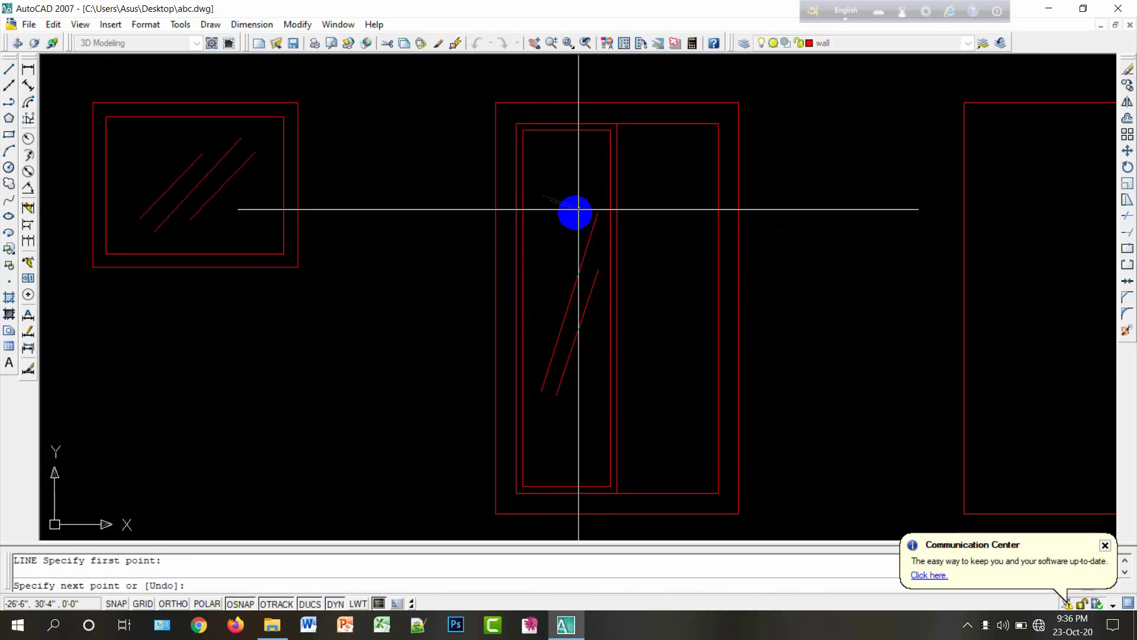
pyautogui.click(538, 343)
pyautogui.rightClick(537, 343)
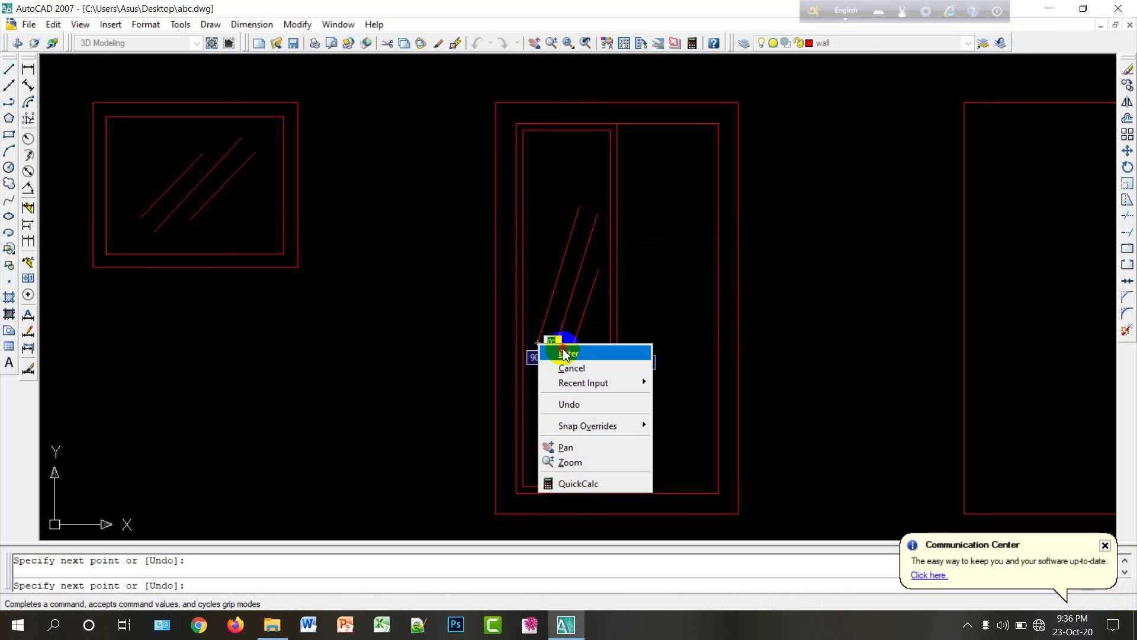
pyautogui.click(553, 352)
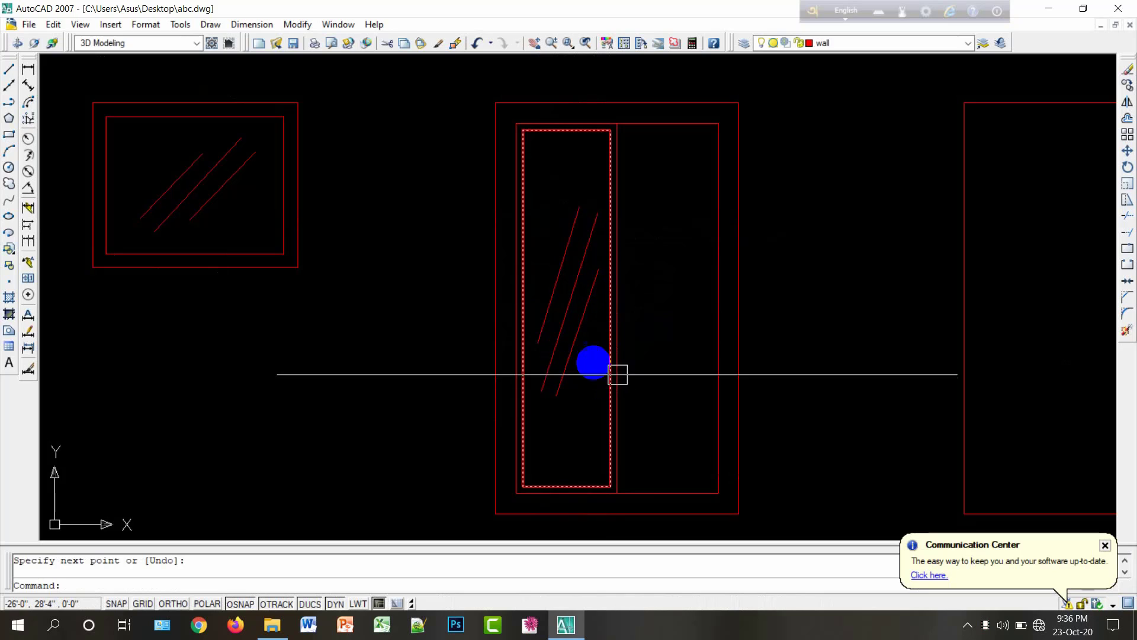
# Step: Mirror the third window's inner left sash rectangle and three glass lines about the vertical centre line, keeping the source objects
pyautogui.click(583, 392)
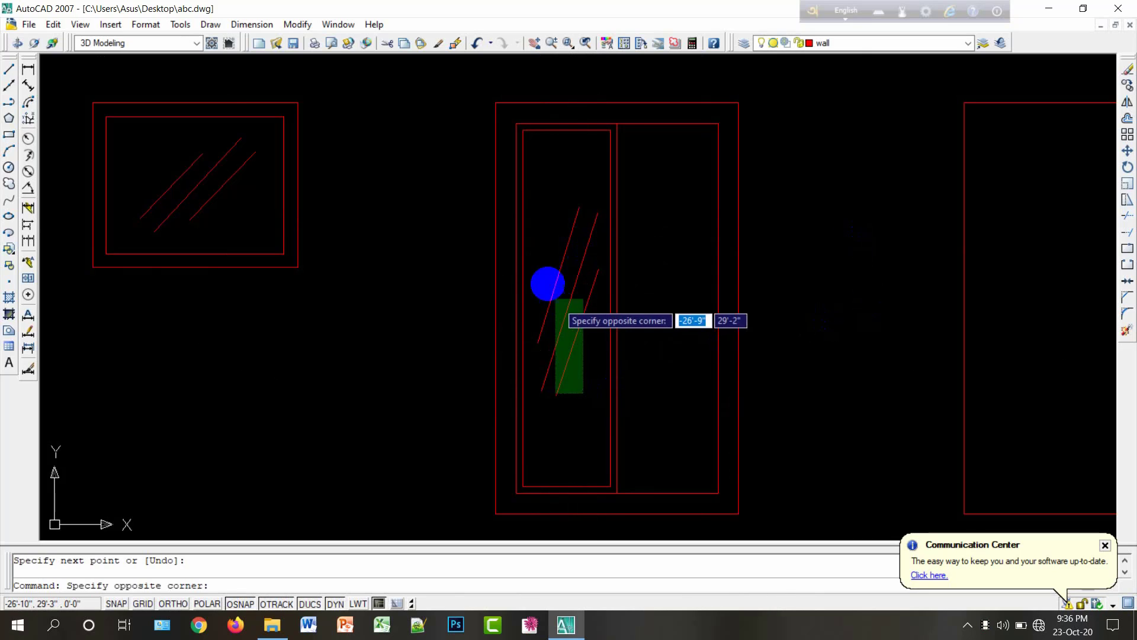
pyautogui.click(532, 270)
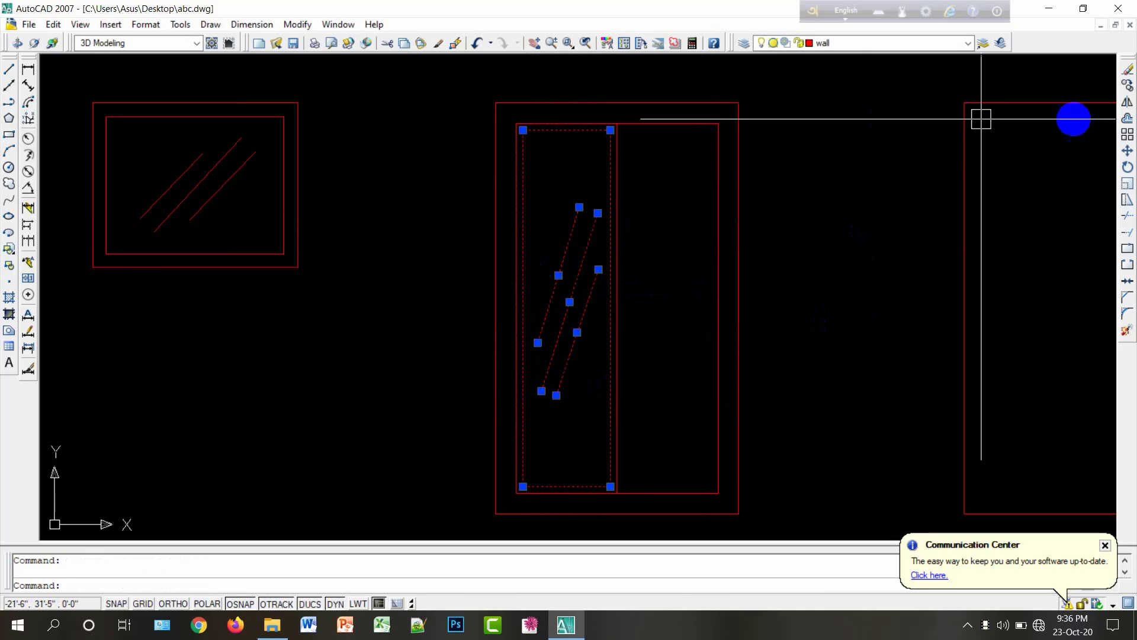
pyautogui.click(1127, 105)
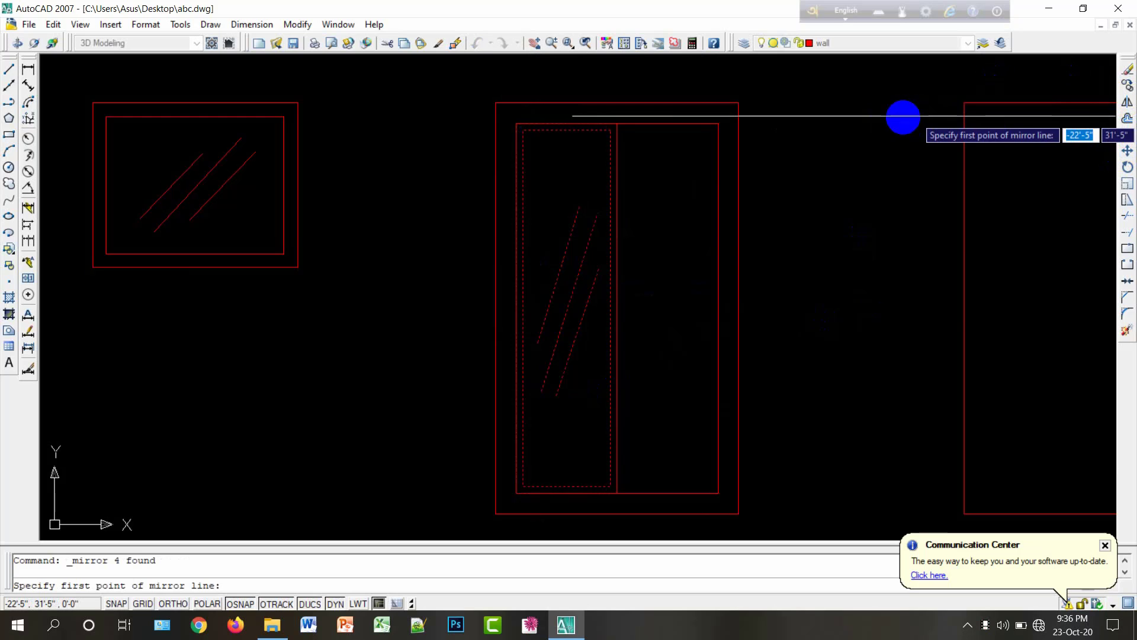
pyautogui.click(616, 122)
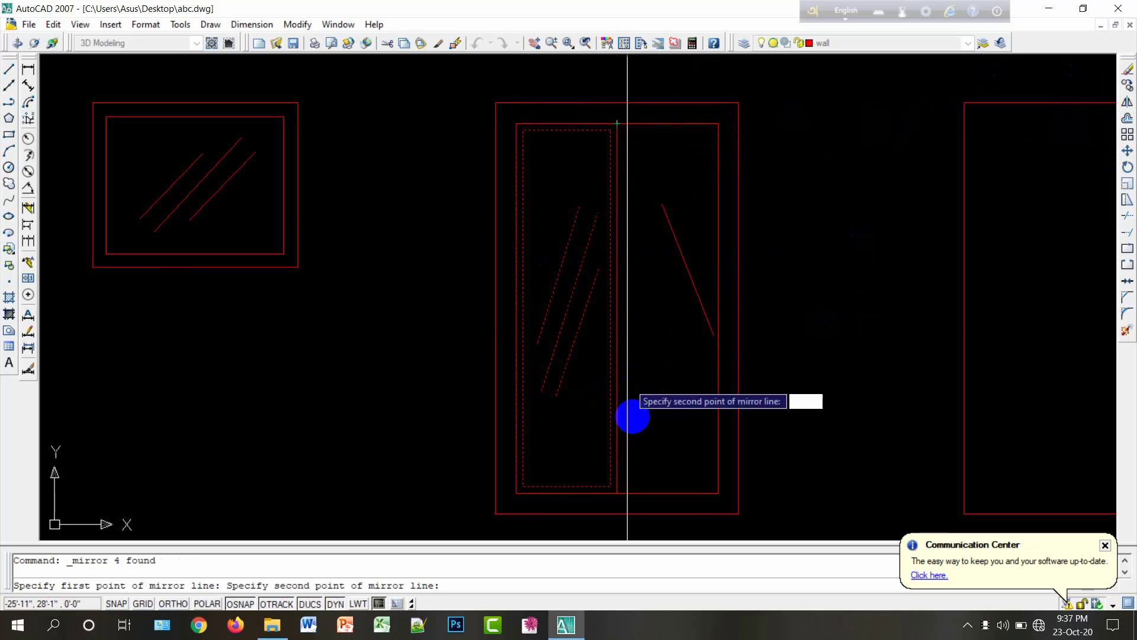
pyautogui.click(616, 492)
pyautogui.rightClick(638, 363)
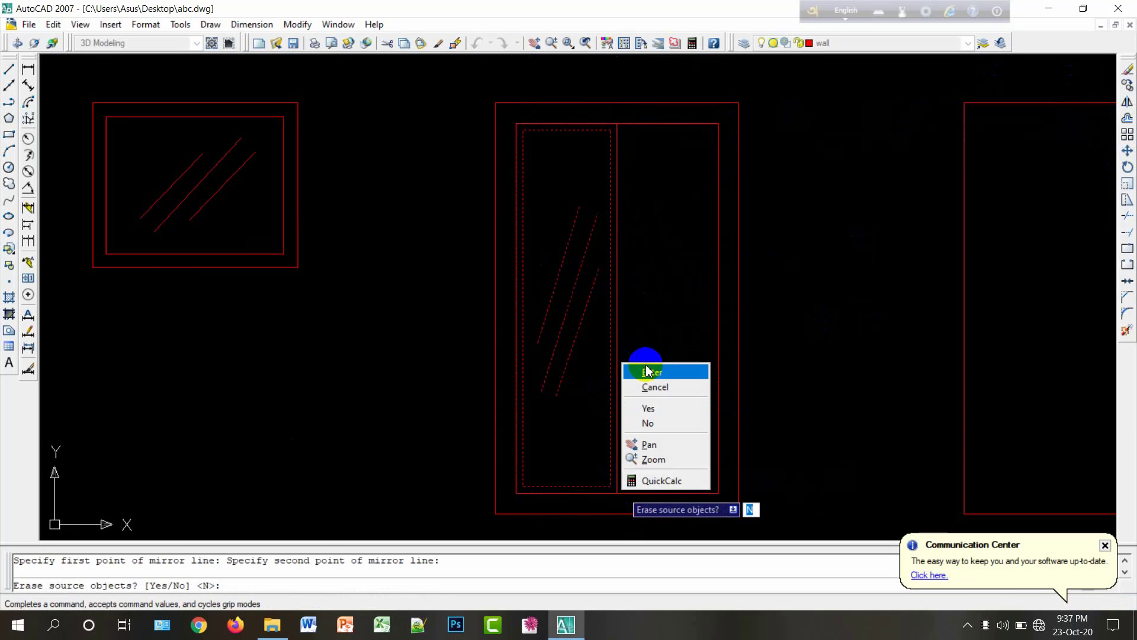
pyautogui.click(647, 371)
# Step: Move all the linework of the three detailed windows in the elevation to the window layer
pyautogui.scroll(-4, 628, 302)
pyautogui.scroll(-2, 543, 348)
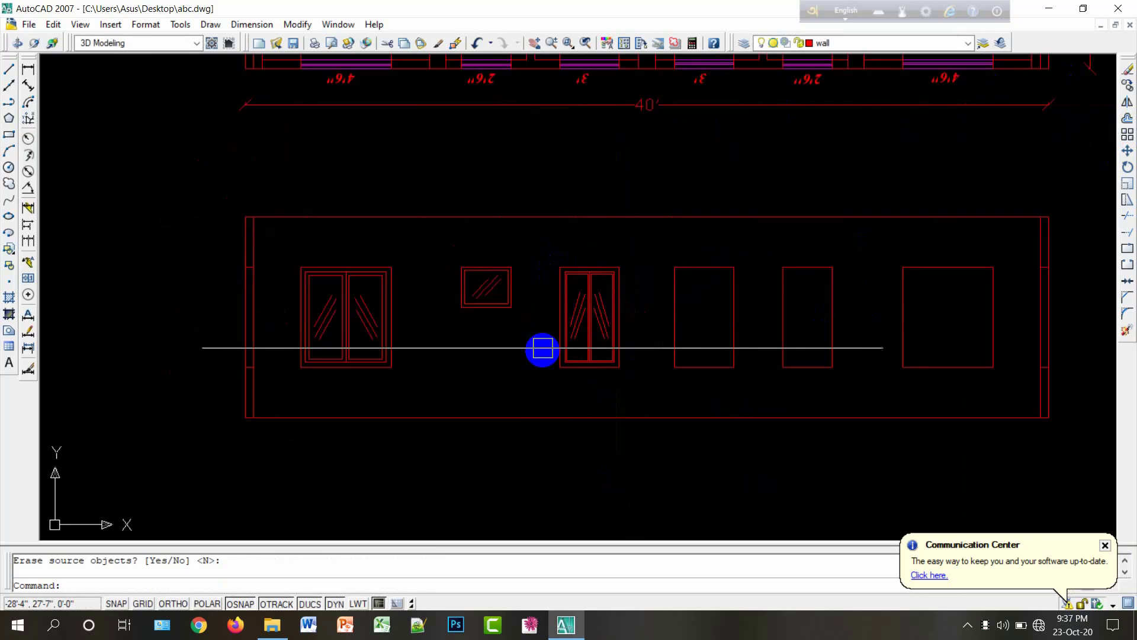
pyautogui.scroll(-2, 543, 348)
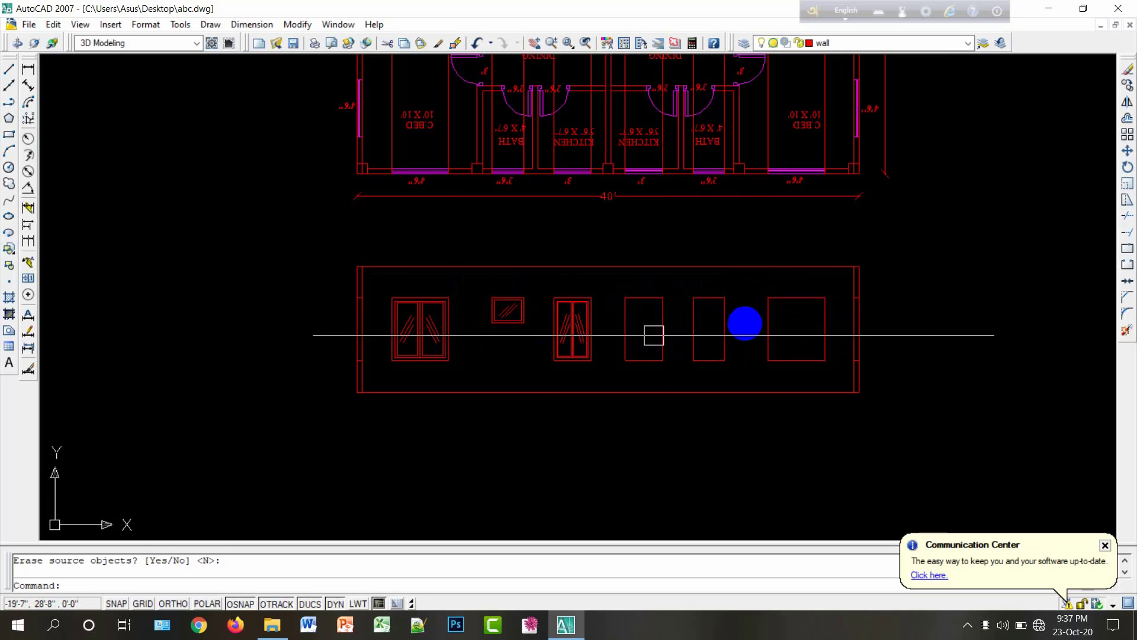
pyautogui.scroll(2, 492, 344)
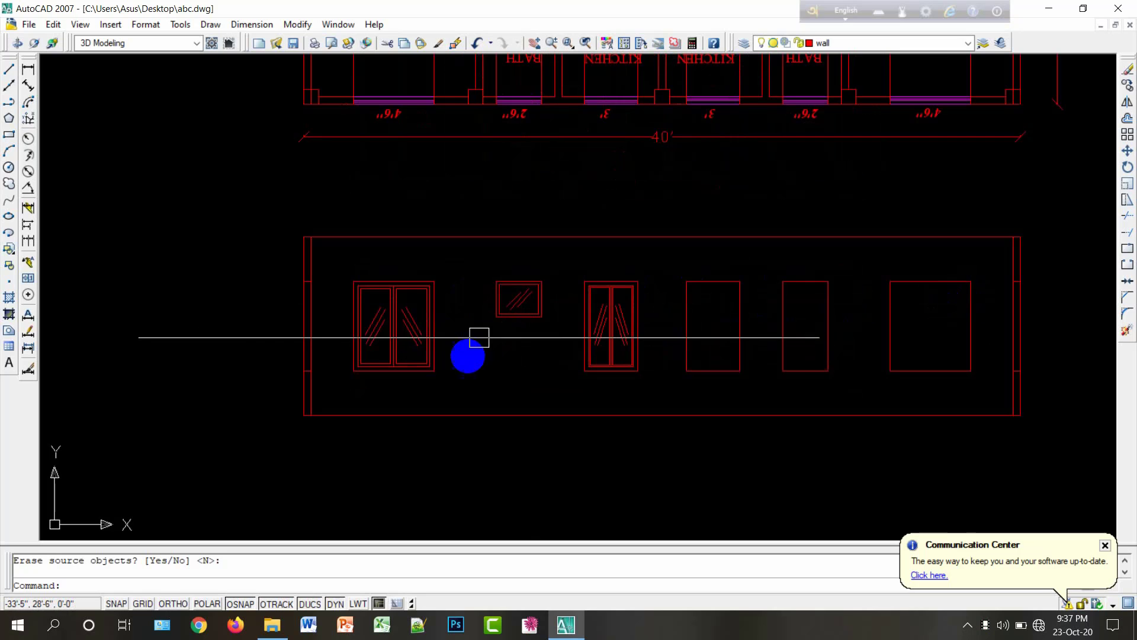
pyautogui.click(463, 383)
pyautogui.click(365, 269)
pyautogui.click(565, 308)
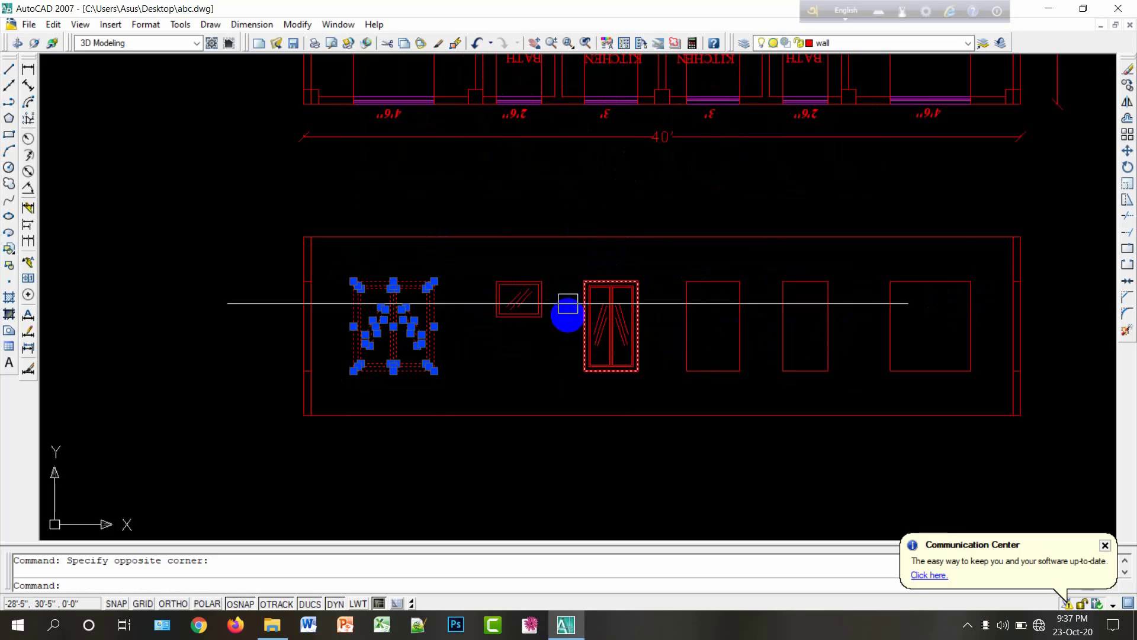
pyautogui.click(490, 269)
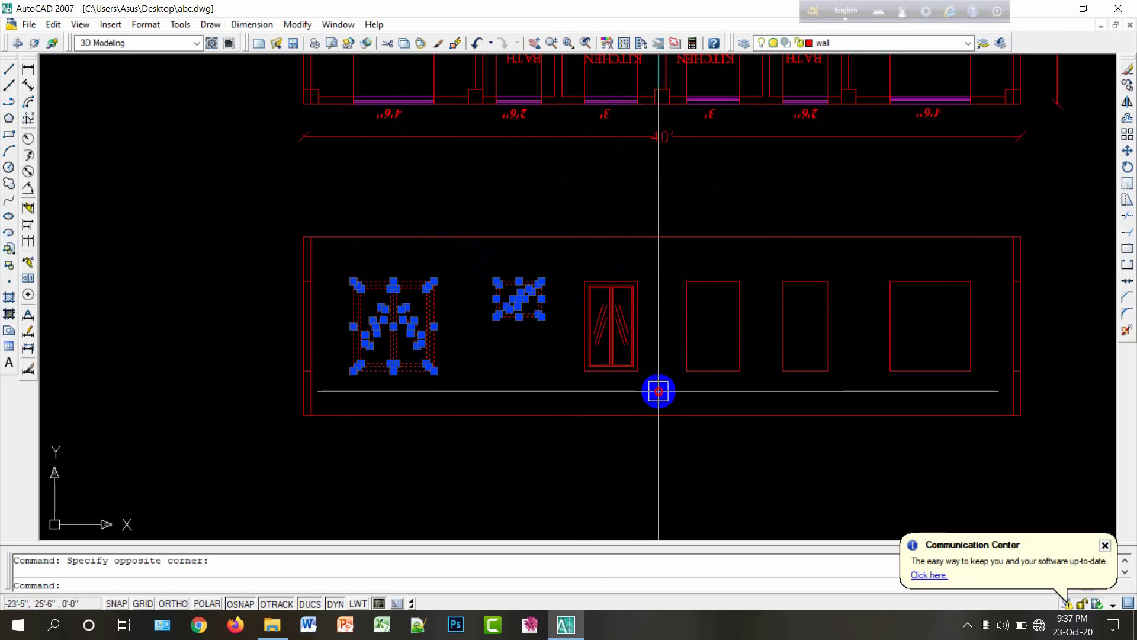
pyautogui.click(658, 391)
pyautogui.click(588, 279)
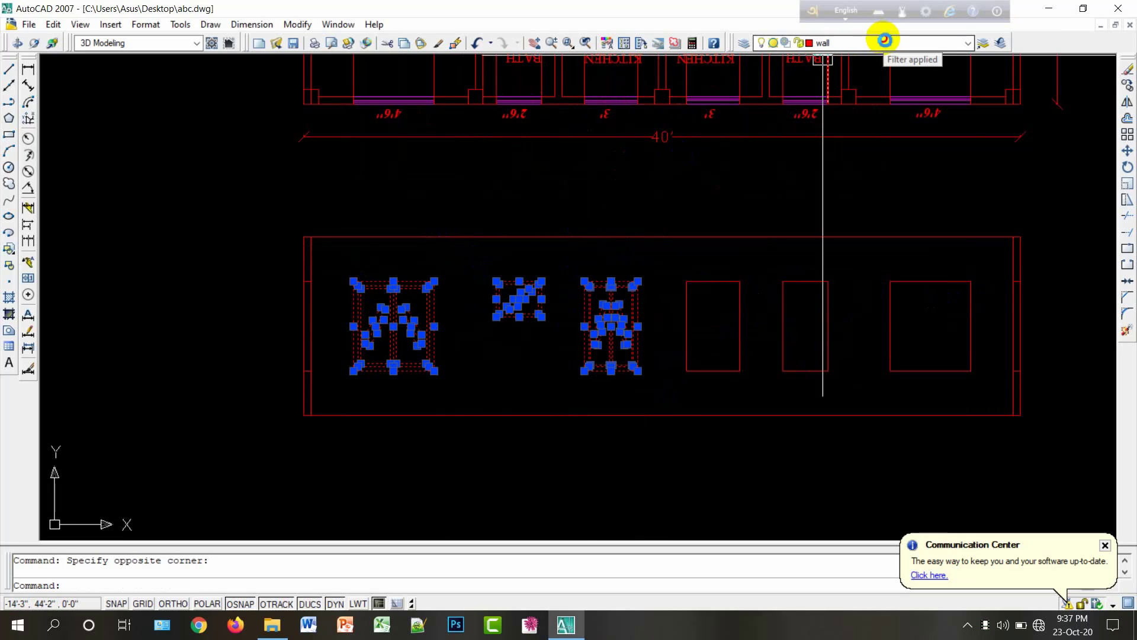
pyautogui.click(885, 40)
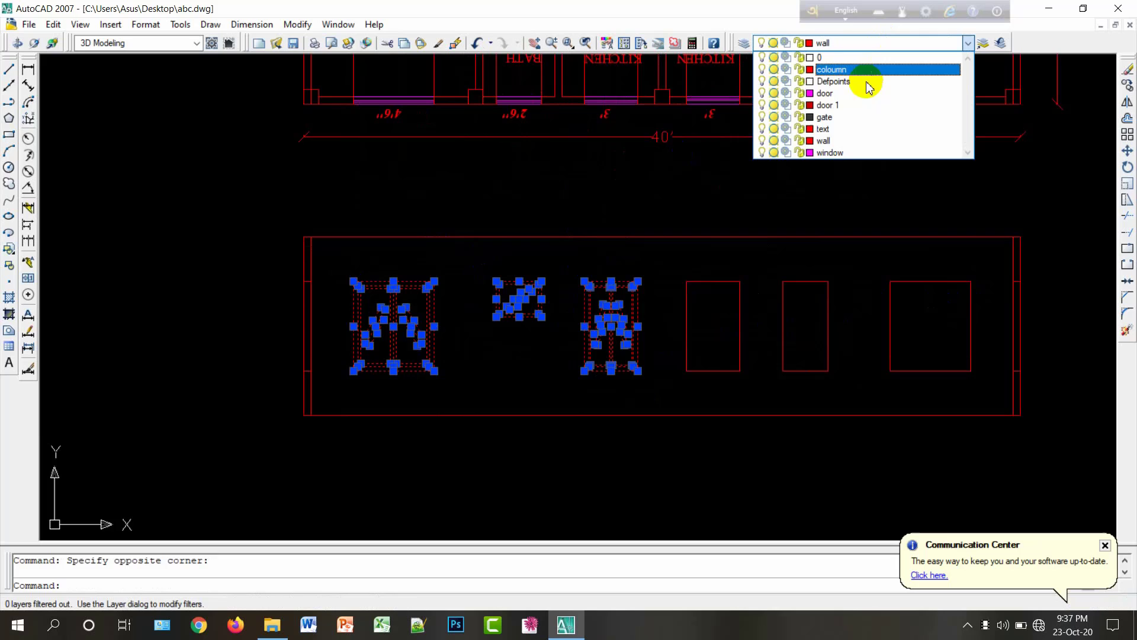
pyautogui.click(844, 155)
pyautogui.press('Escape')
# Step: Convert the first, widest detailed window into a block named "f"
pyautogui.scroll(-2, 632, 289)
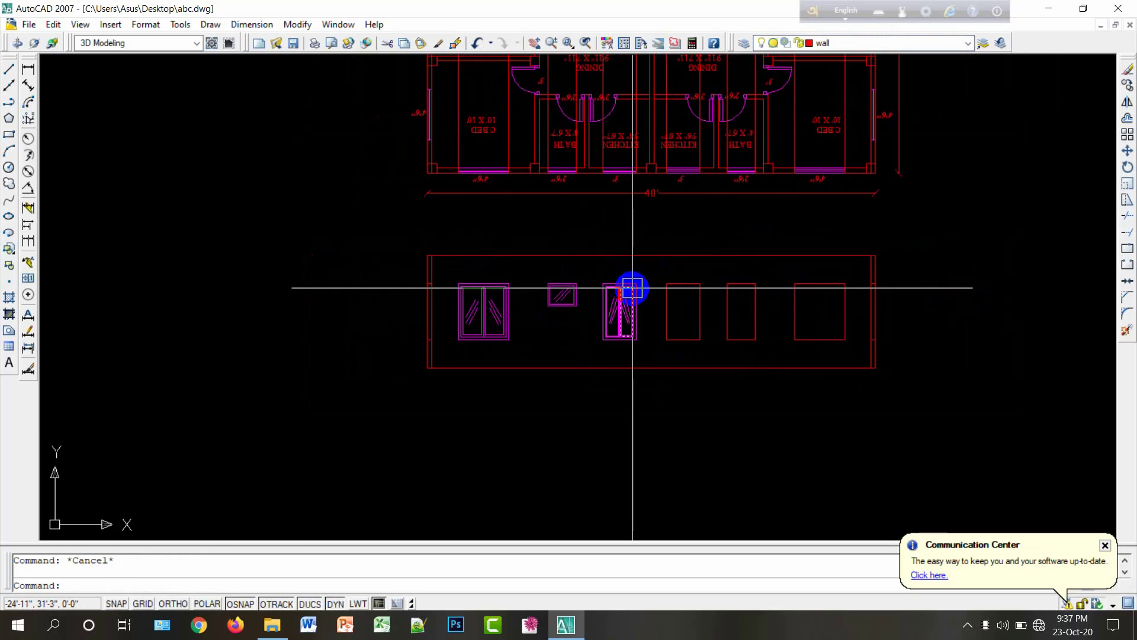
pyautogui.scroll(3, 632, 288)
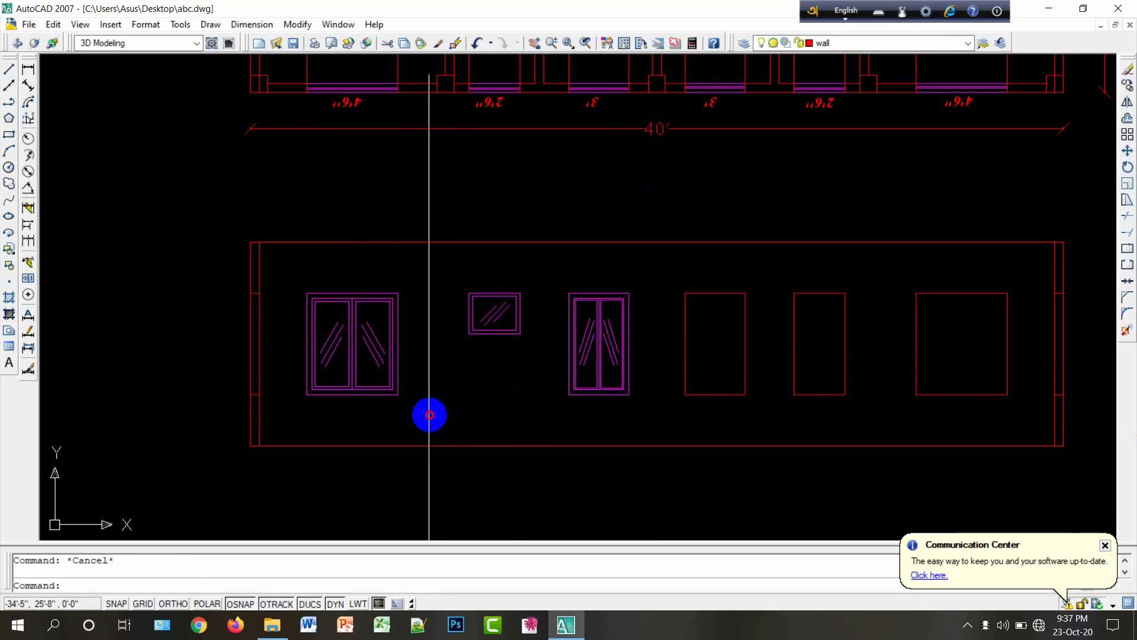
pyautogui.click(429, 415)
pyautogui.click(288, 283)
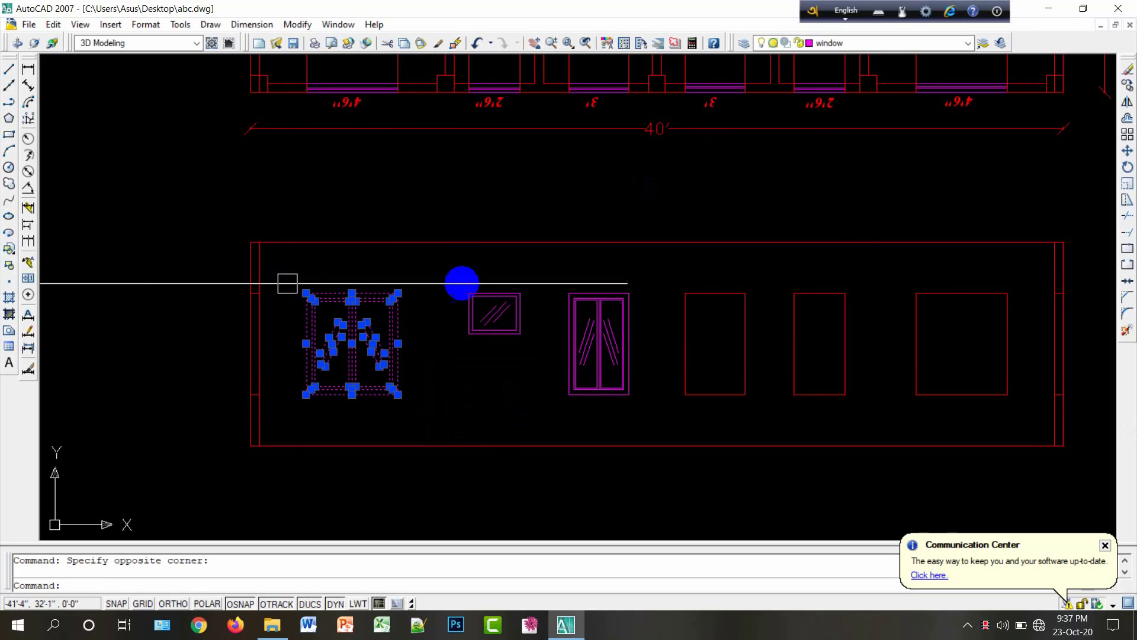
pyautogui.click(9, 264)
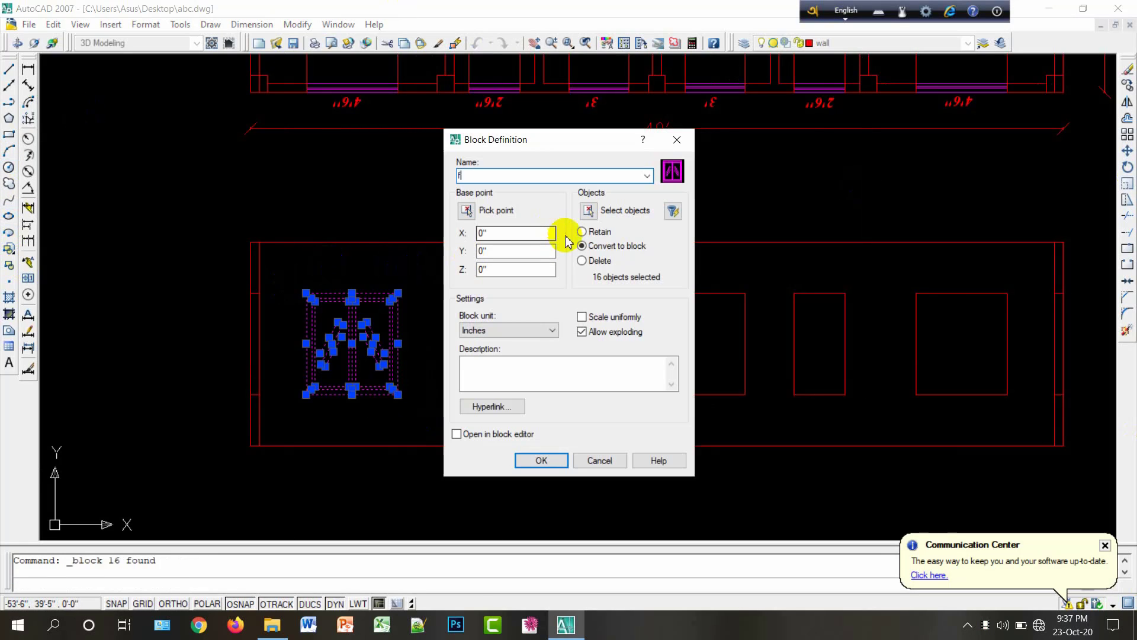
pyautogui.click(531, 467)
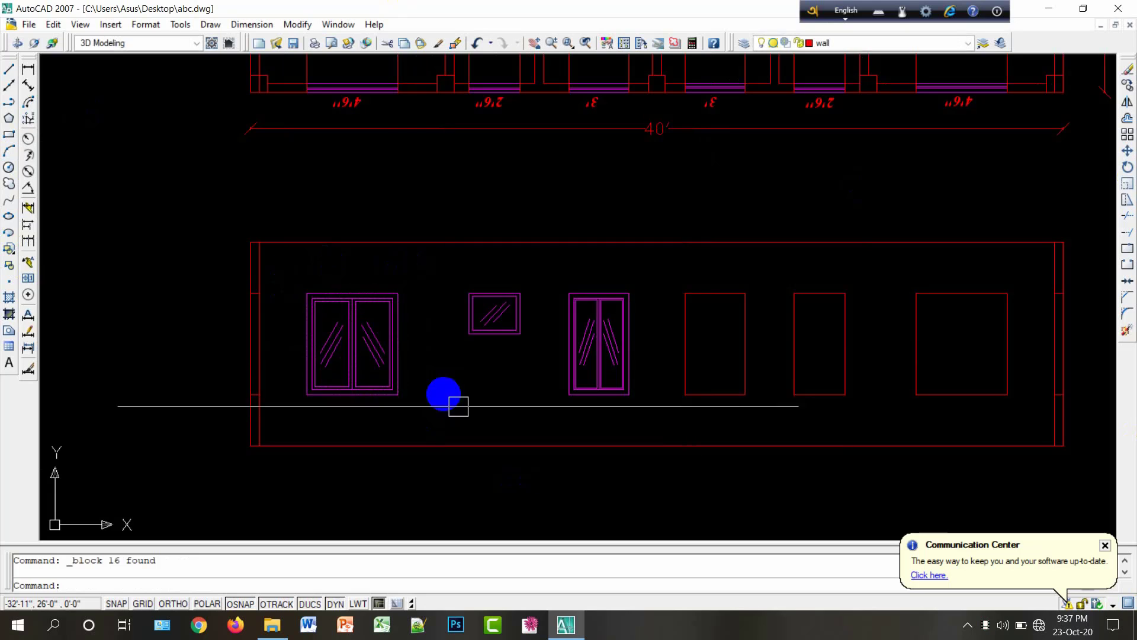
# Step: Convert the small second window into a block named "ff"
pyautogui.click(523, 346)
pyautogui.click(452, 292)
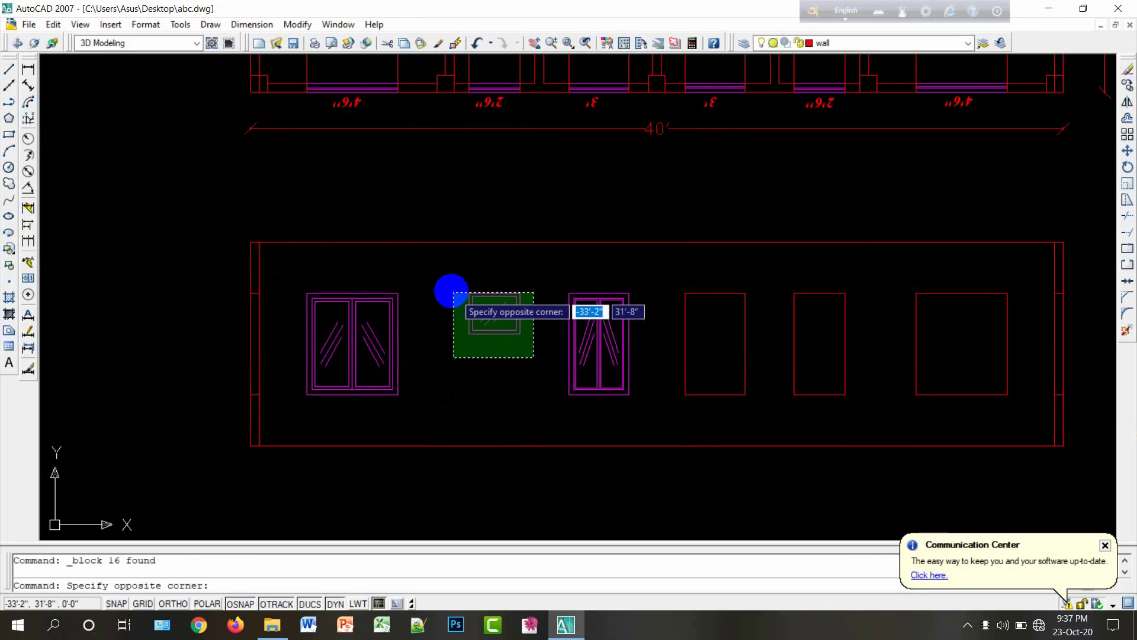
pyautogui.click(7, 266)
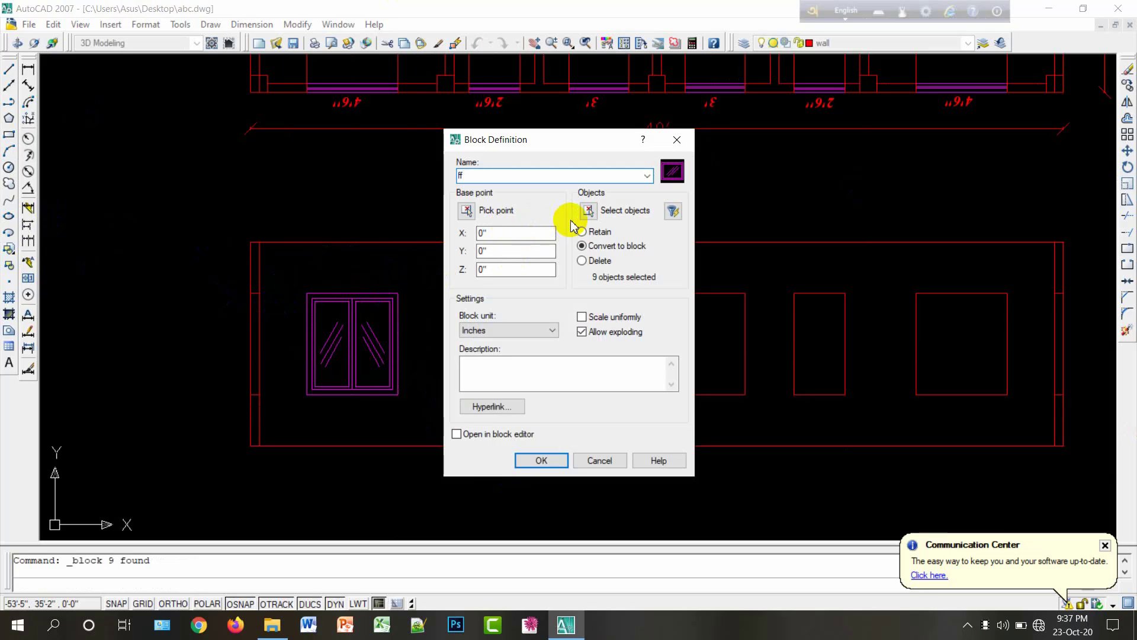
pyautogui.click(540, 459)
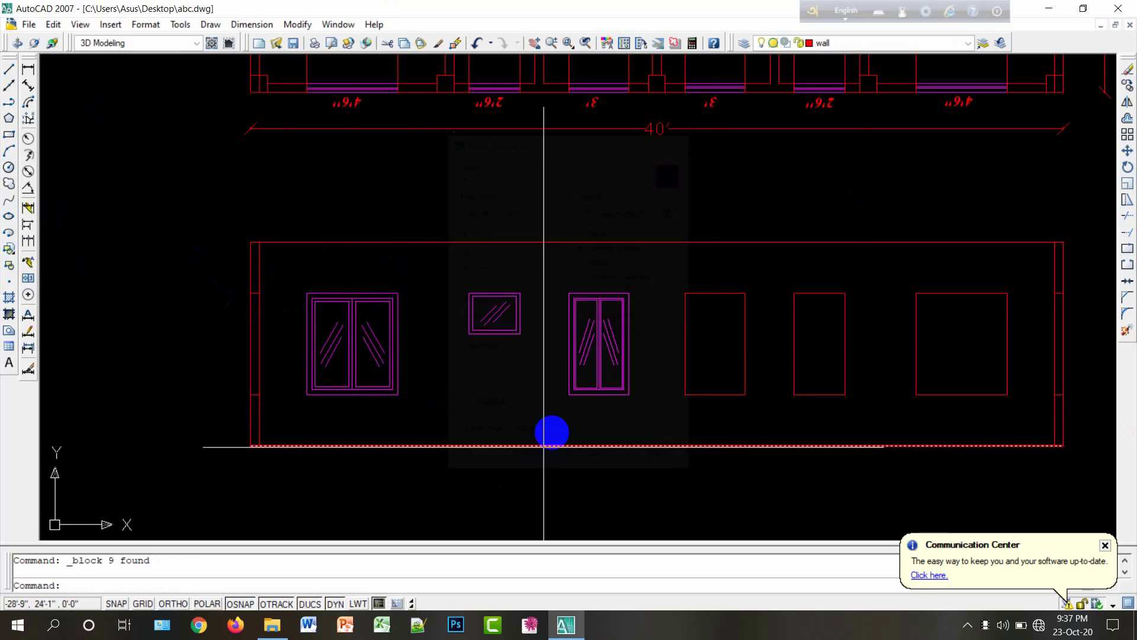
# Step: Convert the detailed third window with its two sashes into its own named block
pyautogui.click(642, 411)
pyautogui.click(570, 301)
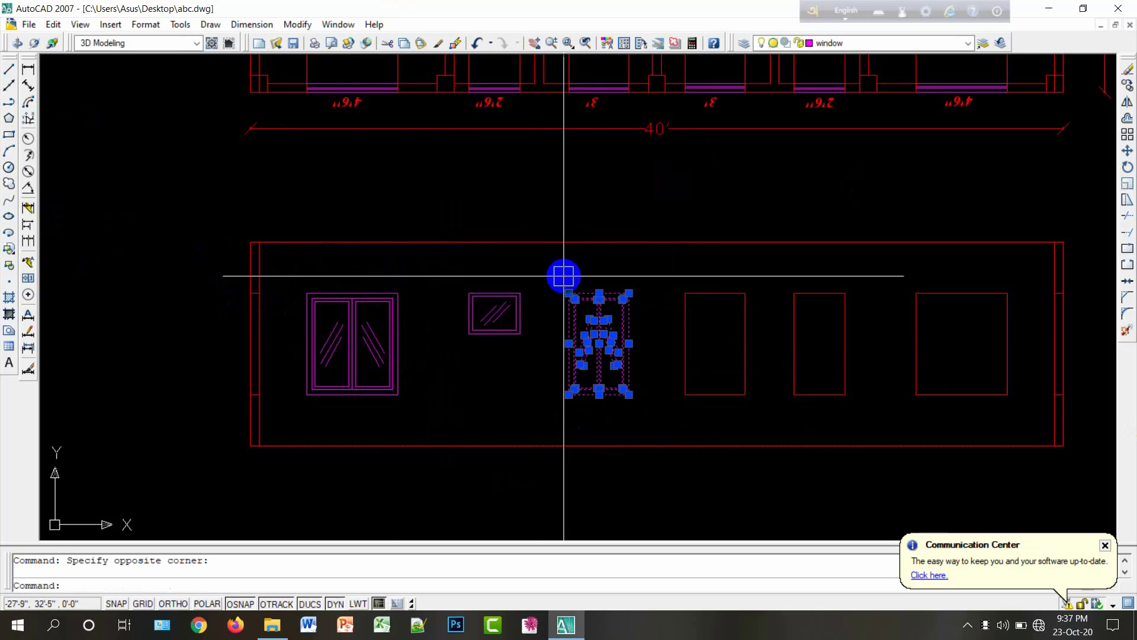
pyautogui.click(9, 265)
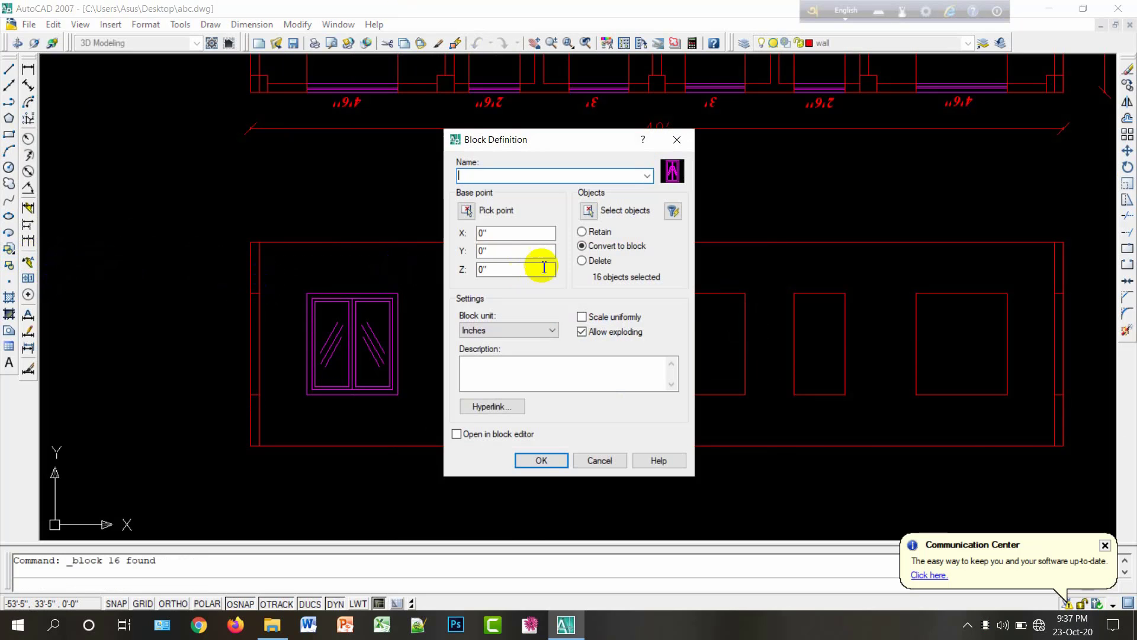
pyautogui.click(541, 460)
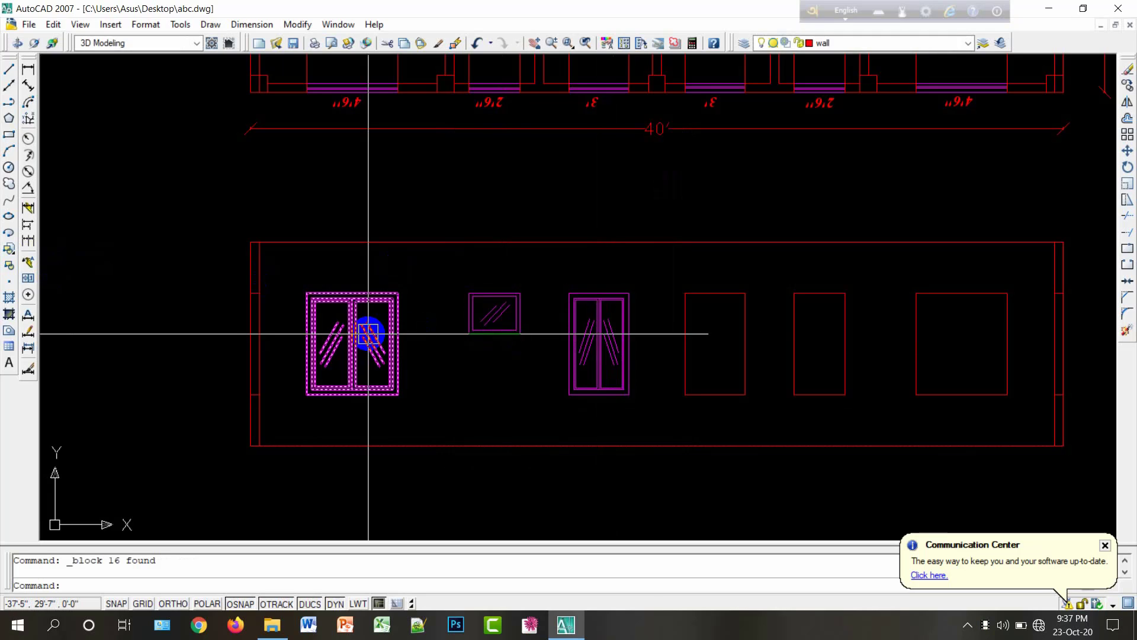
# Step: Copy the first window block from its upper-left corner onto the upper-left corner of the far-right window outline
pyautogui.click(426, 401)
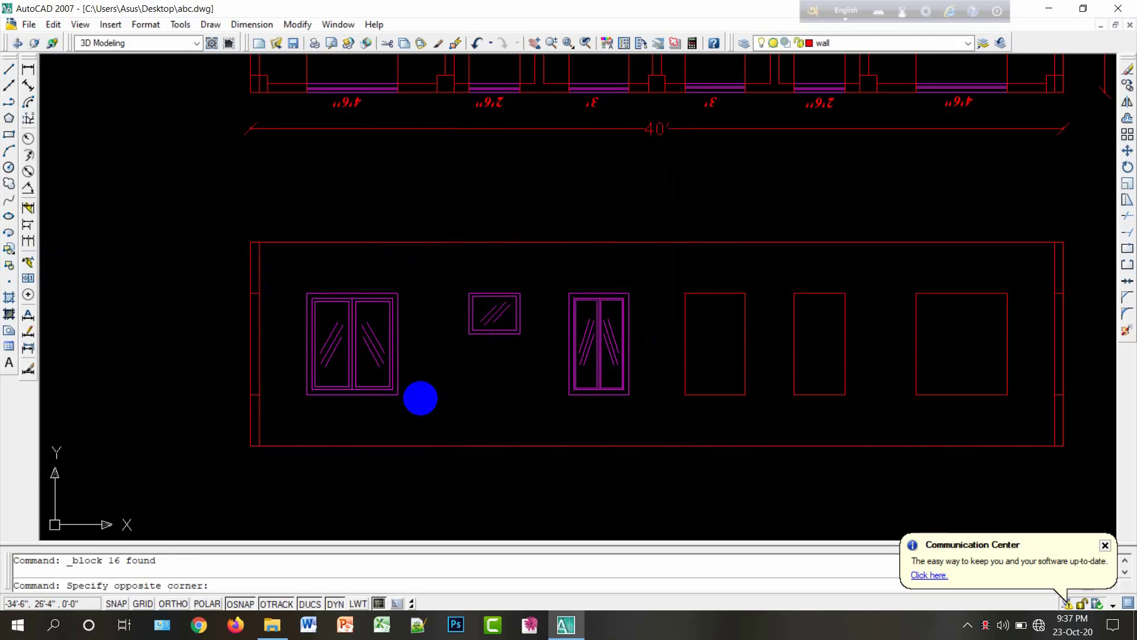
pyautogui.click(282, 283)
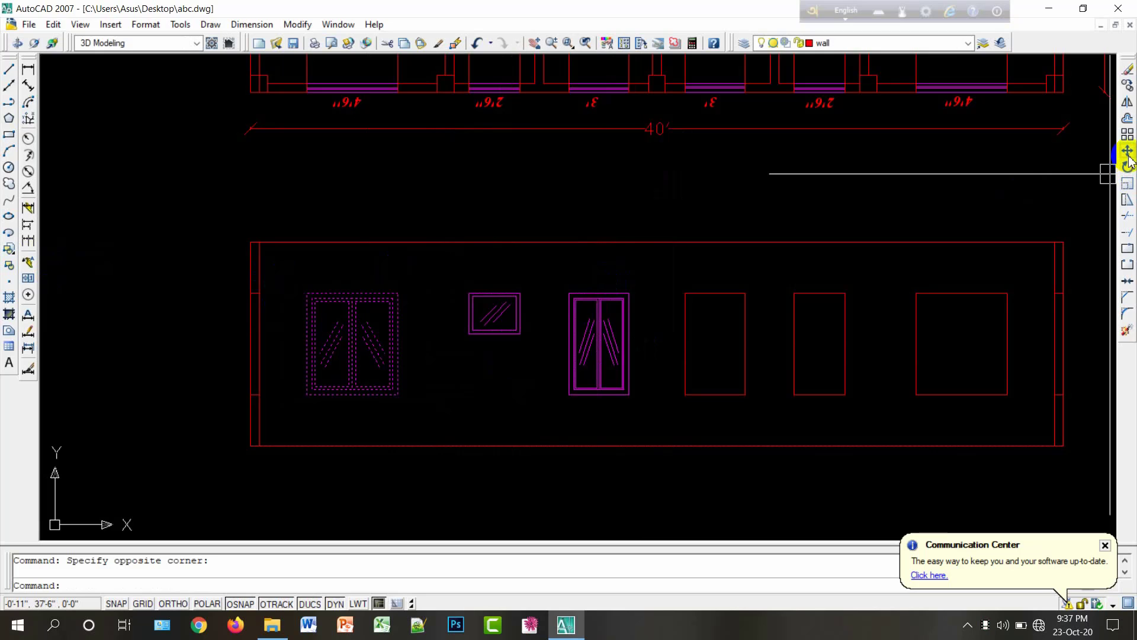
pyautogui.click(1127, 84)
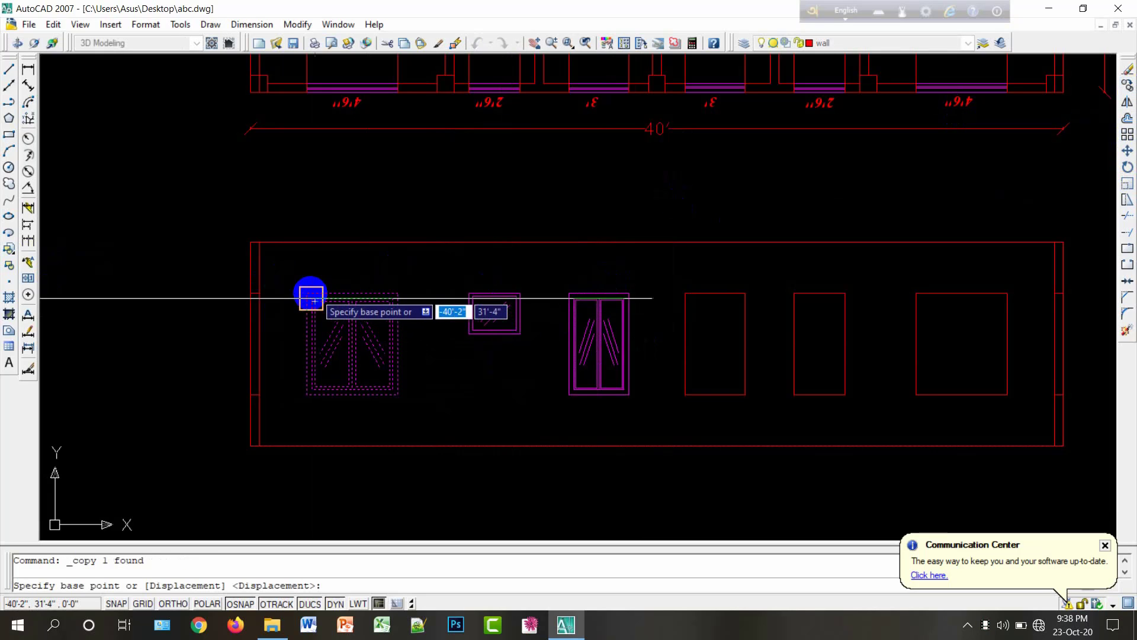
pyautogui.click(304, 293)
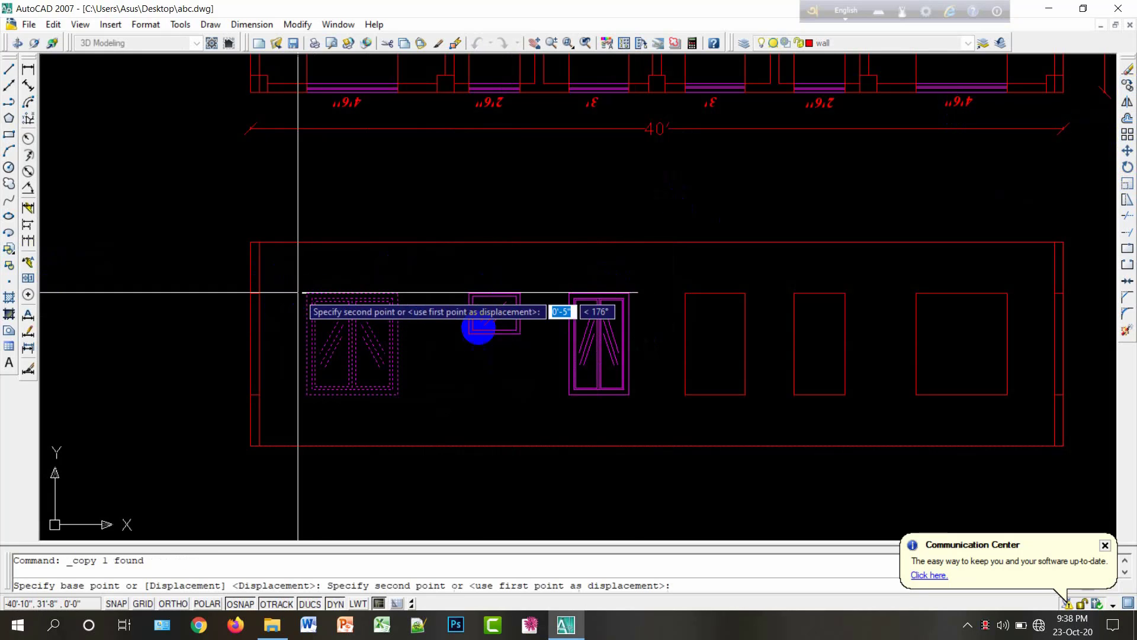
pyautogui.click(918, 295)
pyautogui.rightClick(920, 298)
pyautogui.click(940, 308)
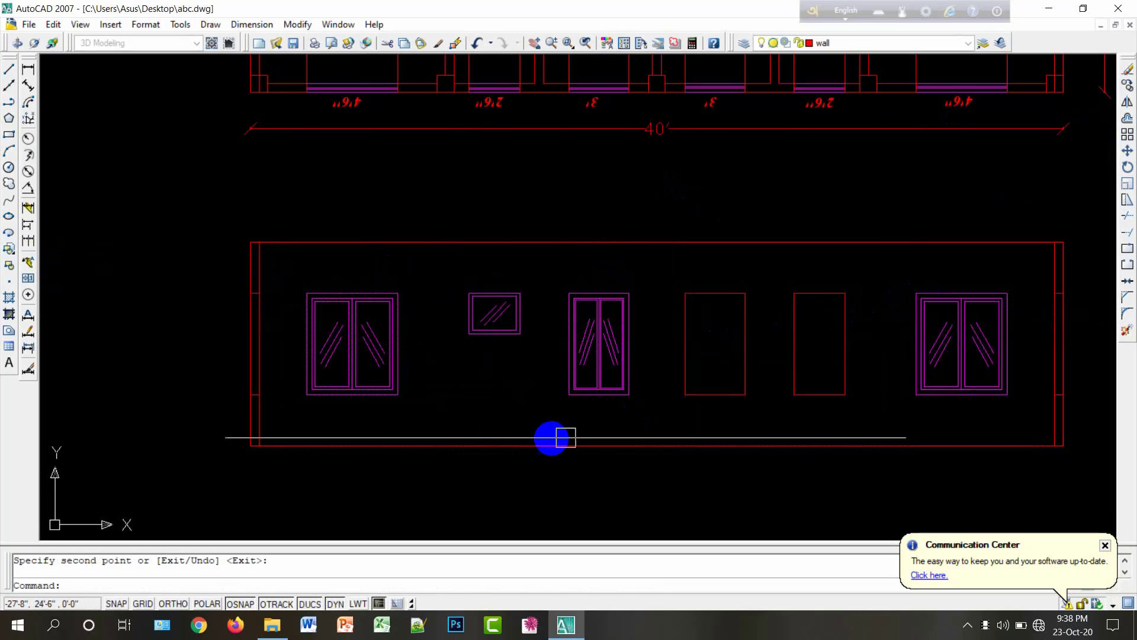
# Step: Copy the third window block from its upper-left corner onto the upper-left corner of the adjacent fourth window outline
pyautogui.click(648, 421)
pyautogui.click(564, 280)
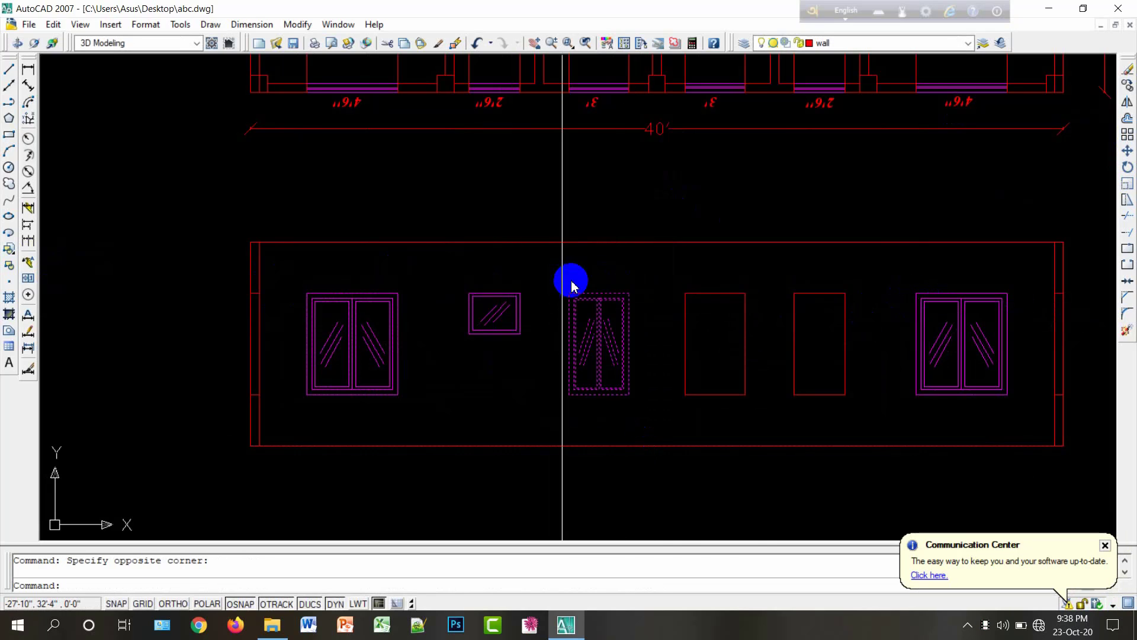
pyautogui.rightClick(570, 284)
pyautogui.click(598, 256)
pyautogui.click(569, 292)
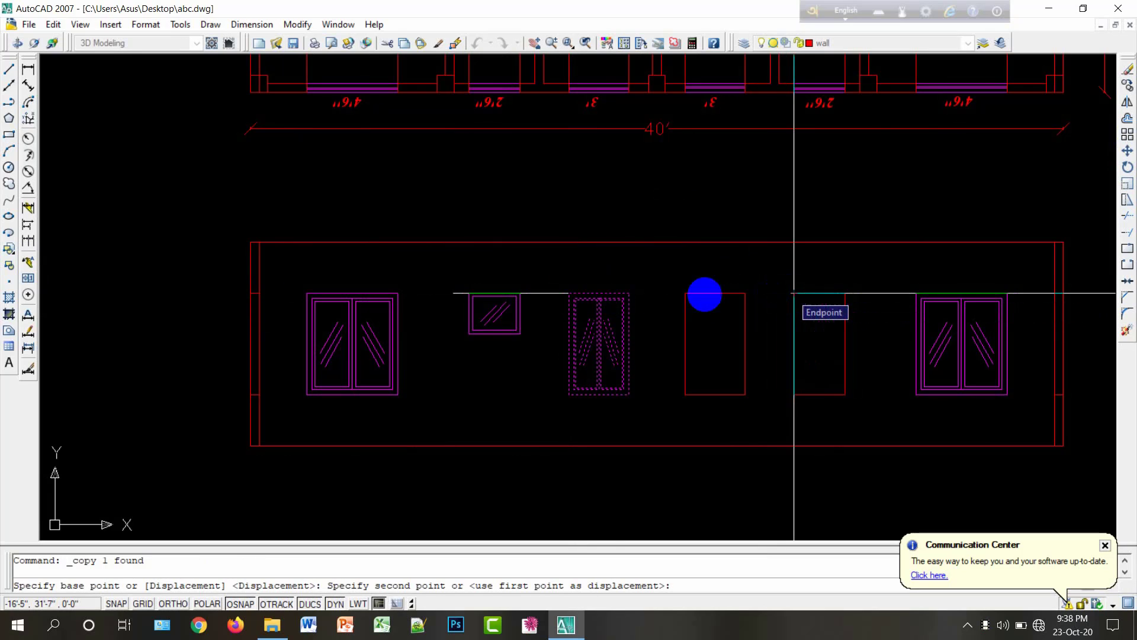
pyautogui.click(685, 293)
pyautogui.rightClick(685, 293)
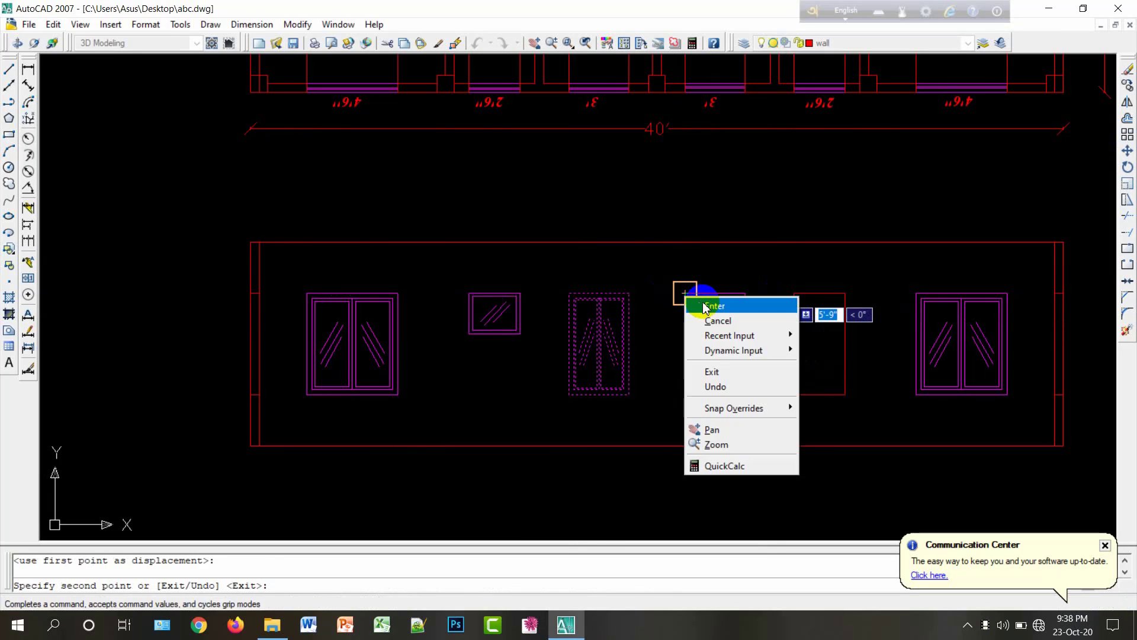
pyautogui.click(702, 305)
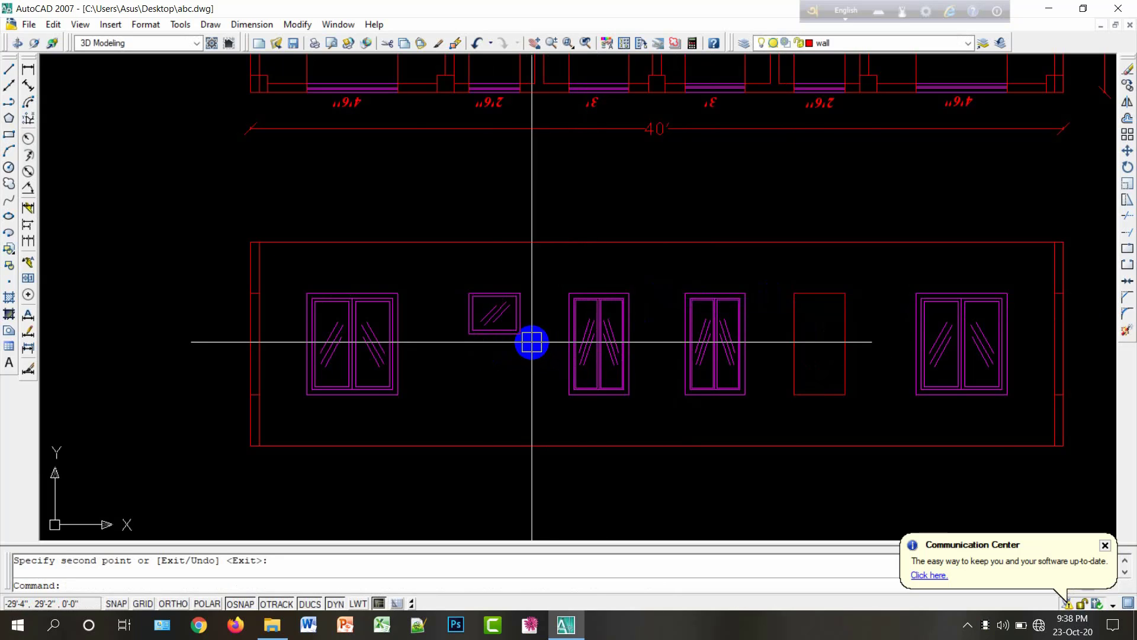
# Step: Copy the small window block from its upper-left corner onto the upper-left corner of the fifth window outline
pyautogui.scroll(-2, 532, 342)
pyautogui.scroll(3, 531, 340)
pyautogui.click(533, 341)
pyautogui.click(437, 273)
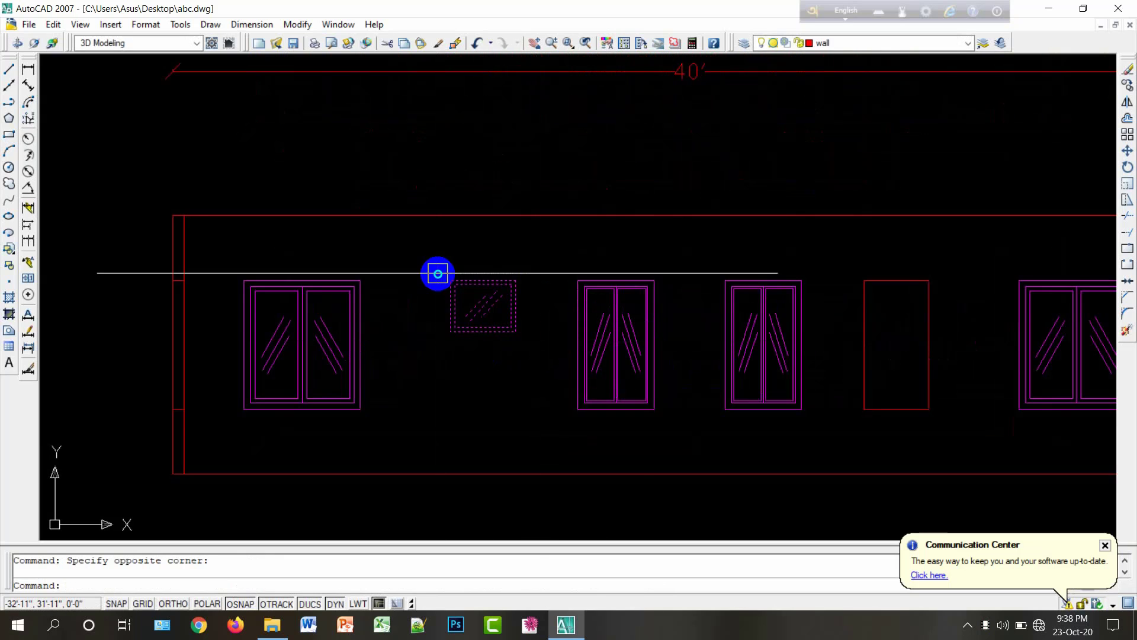
pyautogui.rightClick(438, 273)
pyautogui.click(450, 252)
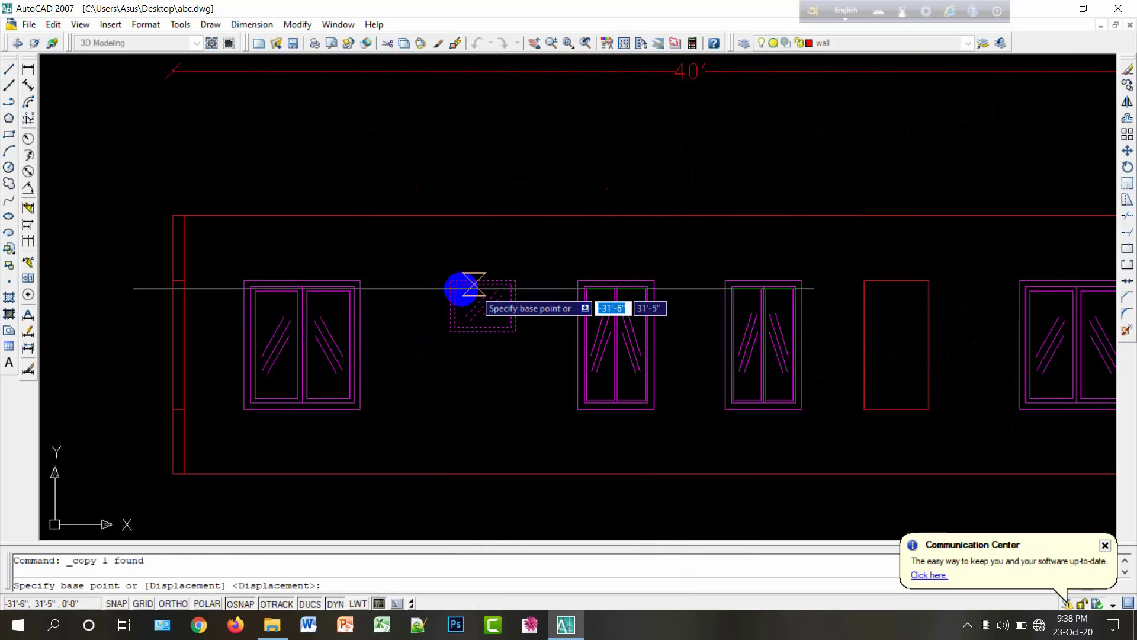
pyautogui.click(450, 281)
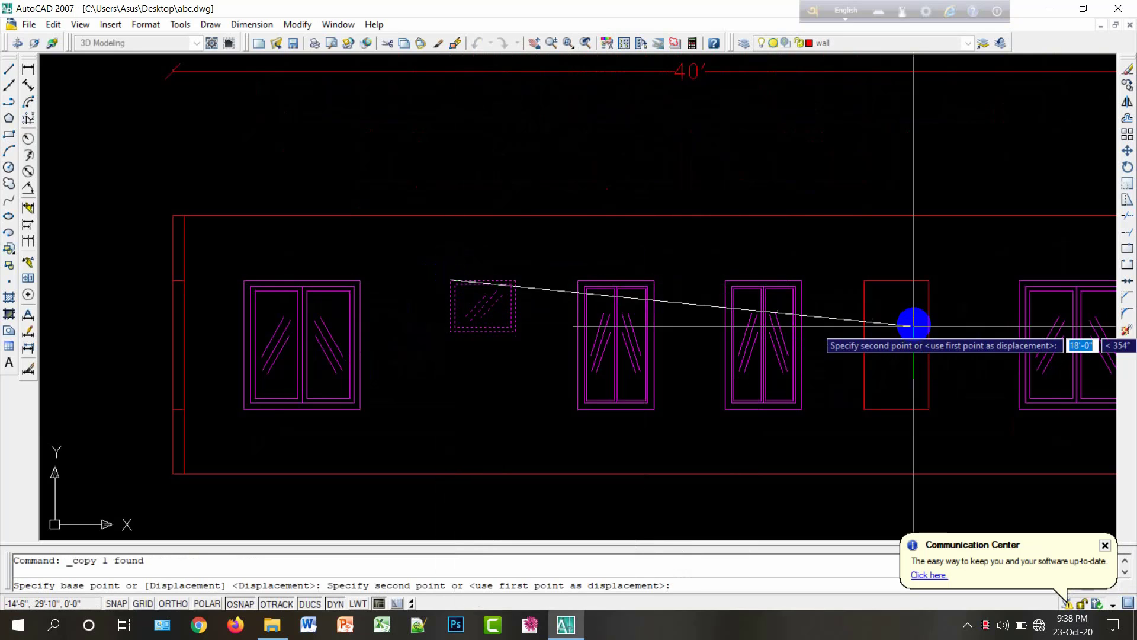
pyautogui.click(864, 282)
pyautogui.rightClick(864, 284)
pyautogui.click(884, 295)
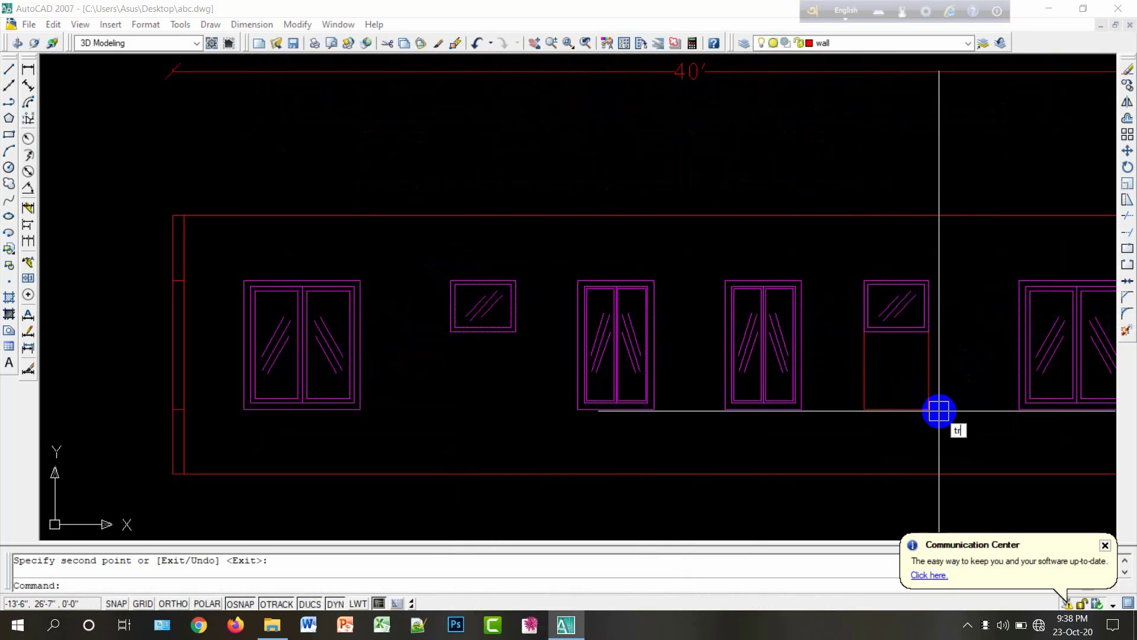
# Step: Trim the fifth outline's side lines below the small window and erase its leftover bottom line
pyautogui.write('tr')
pyautogui.press('Return')
pyautogui.press('Return')
pyautogui.click(953, 391)
pyautogui.click(856, 372)
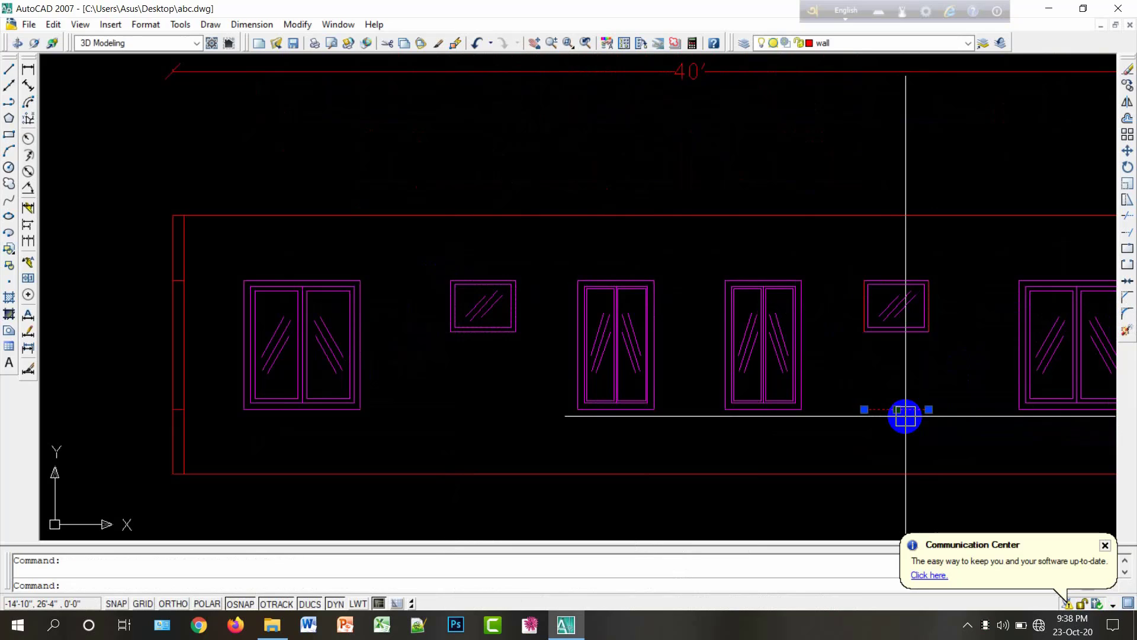
pyautogui.press('Delete')
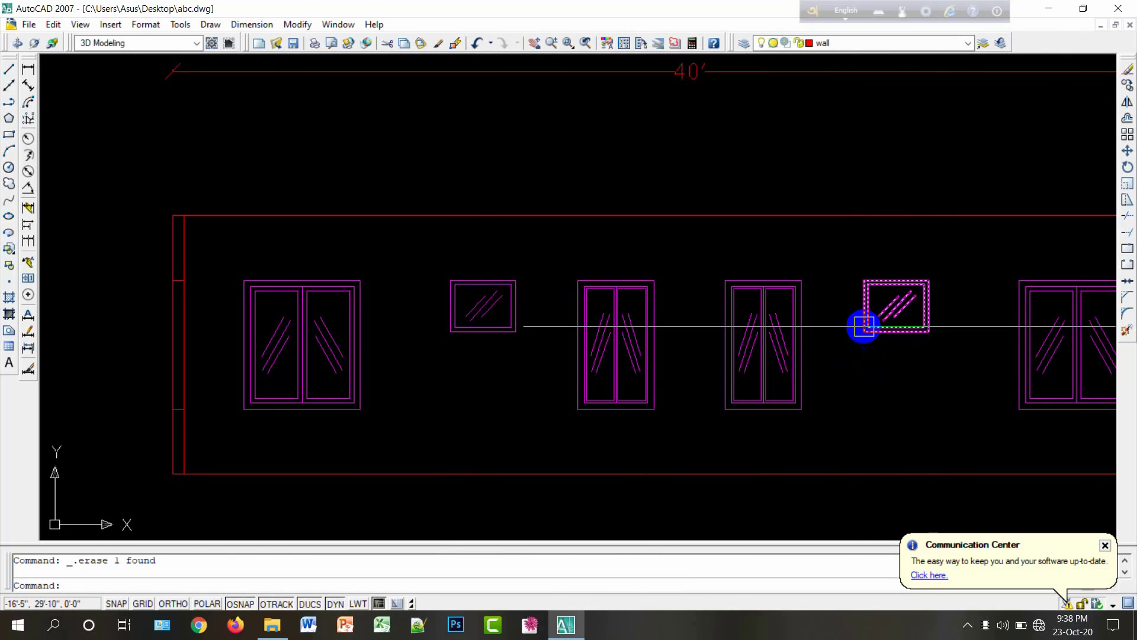
# Step: Assign the copied small window and its remaining red outline to the "window" layer
pyautogui.click(939, 358)
pyautogui.click(856, 253)
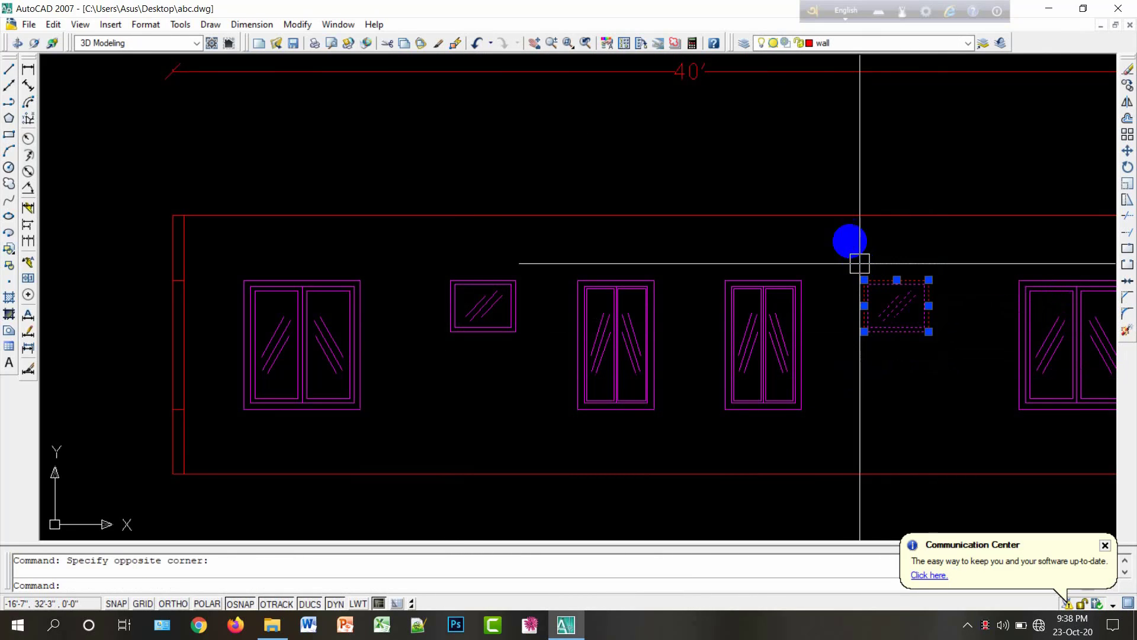
pyautogui.click(868, 46)
pyautogui.click(837, 148)
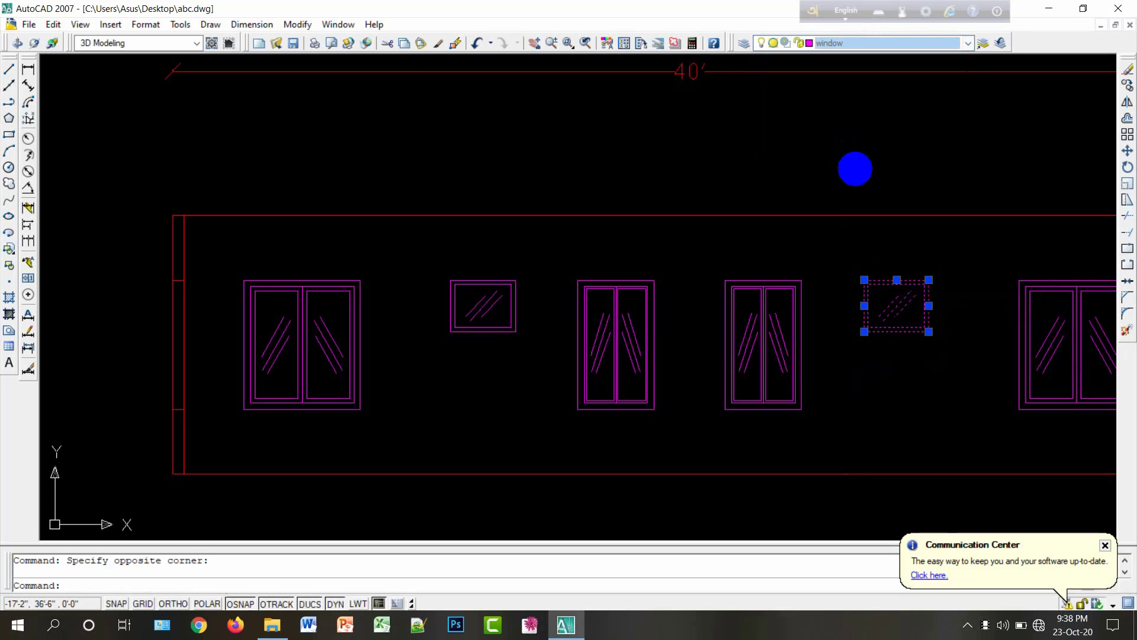
pyautogui.press('Escape')
# Step: Move the complete single-storey elevation horizontally into the empty space to the left of the floor plan
pyautogui.scroll(-4, 747, 329)
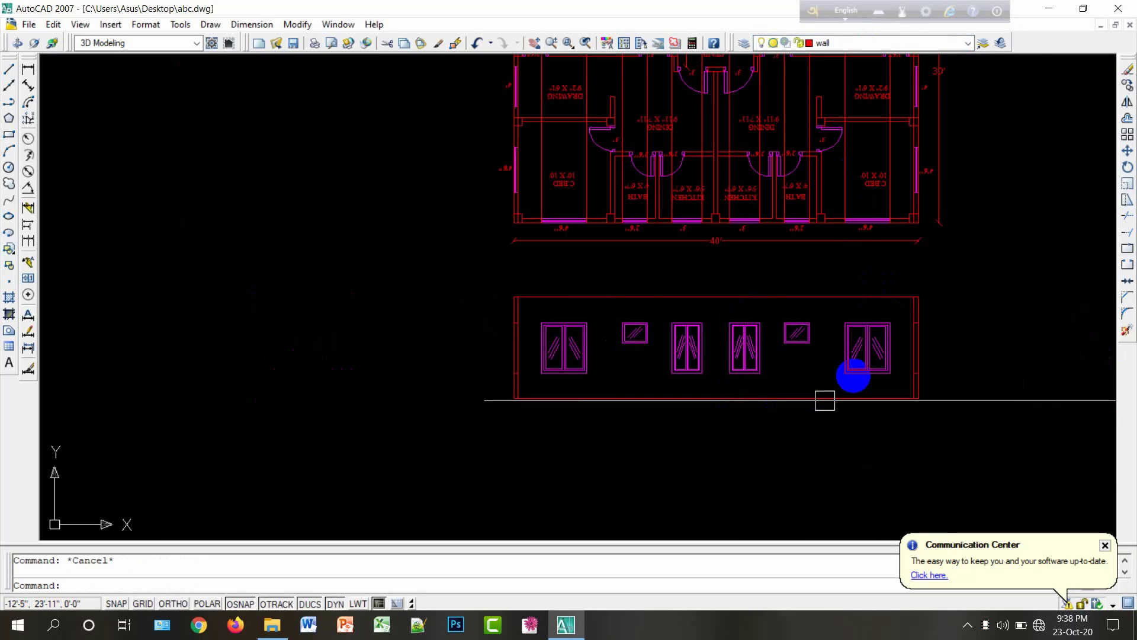
pyautogui.scroll(3, 874, 352)
pyautogui.moveTo(863, 373); pyautogui.dragTo(845, 384, button='middle')
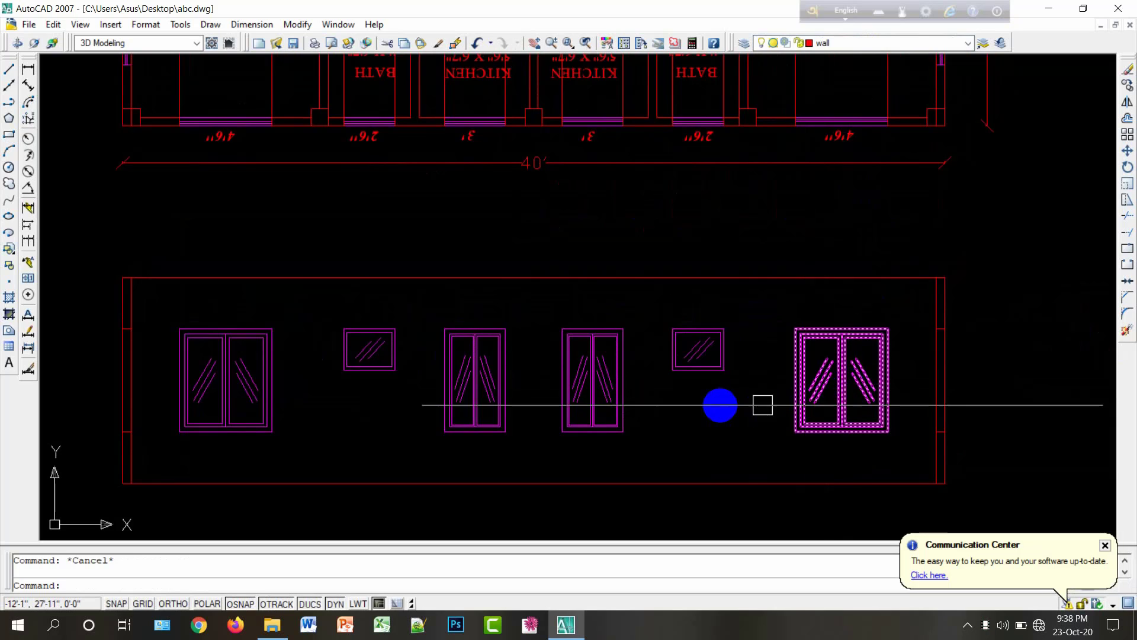
pyautogui.scroll(-2, 714, 407)
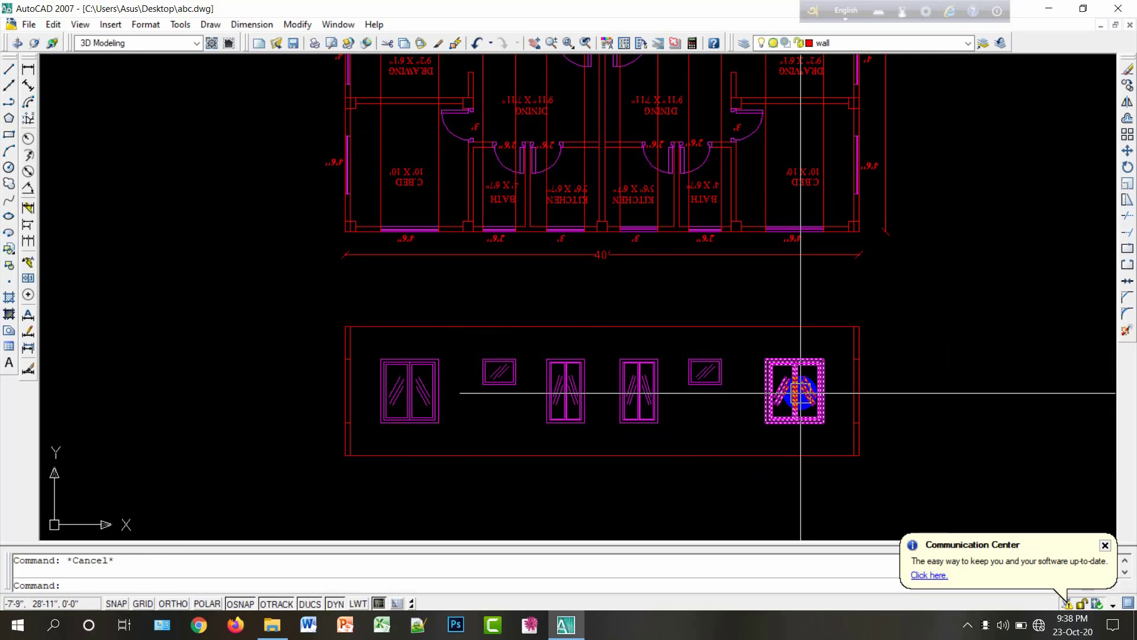
pyautogui.moveTo(807, 394); pyautogui.dragTo(790, 430, button='middle')
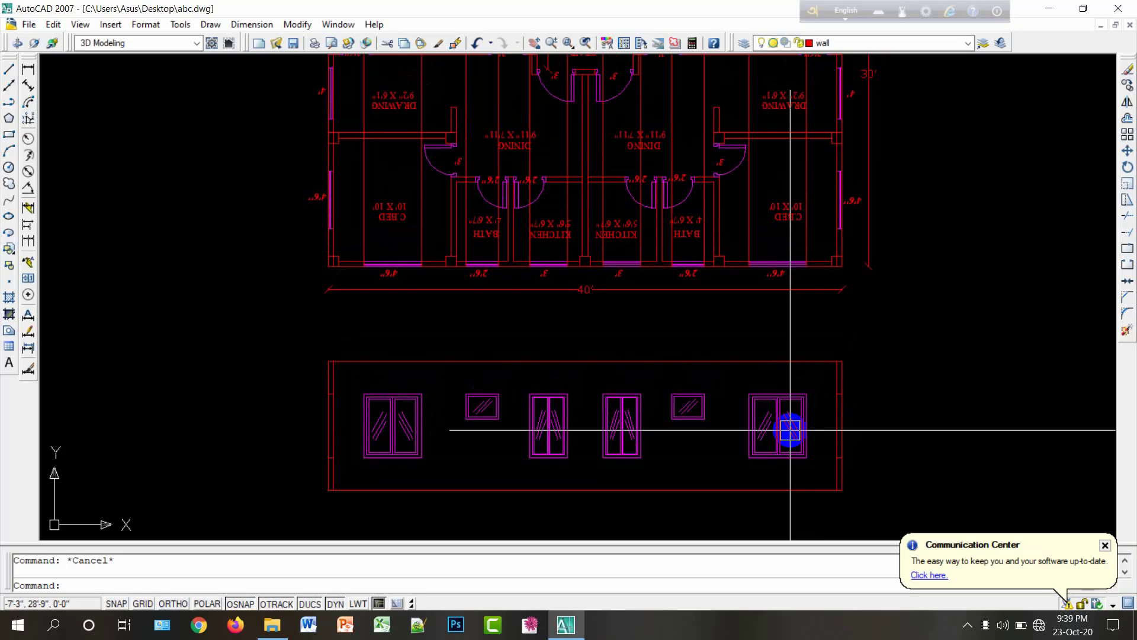
pyautogui.scroll(-2, 790, 430)
pyautogui.scroll(2, 808, 424)
pyautogui.click(872, 495)
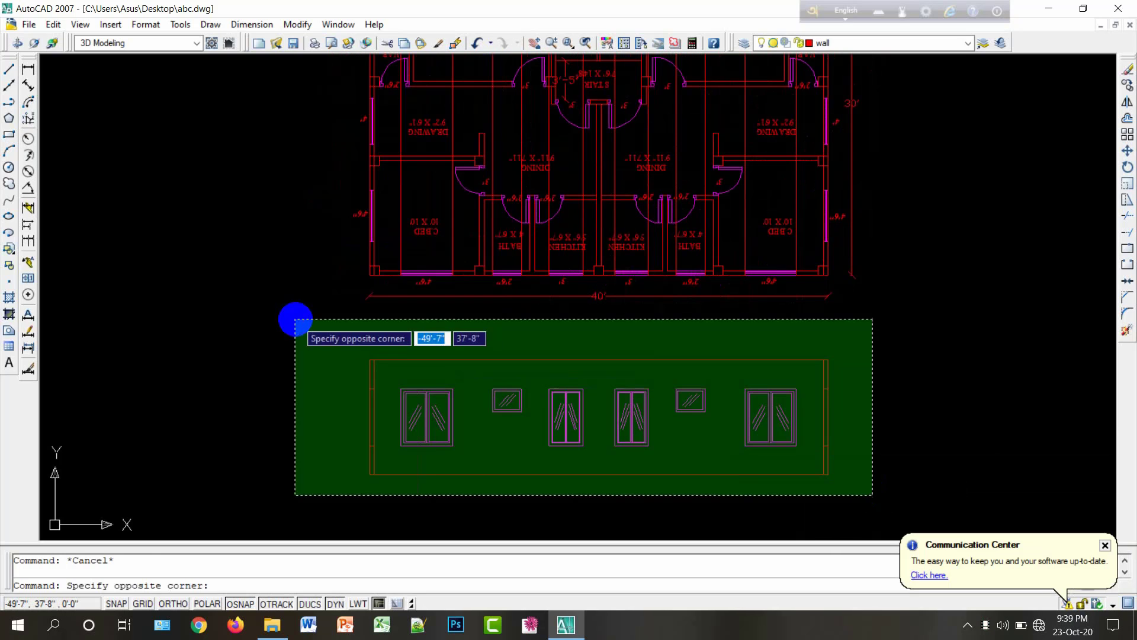
pyautogui.click(296, 319)
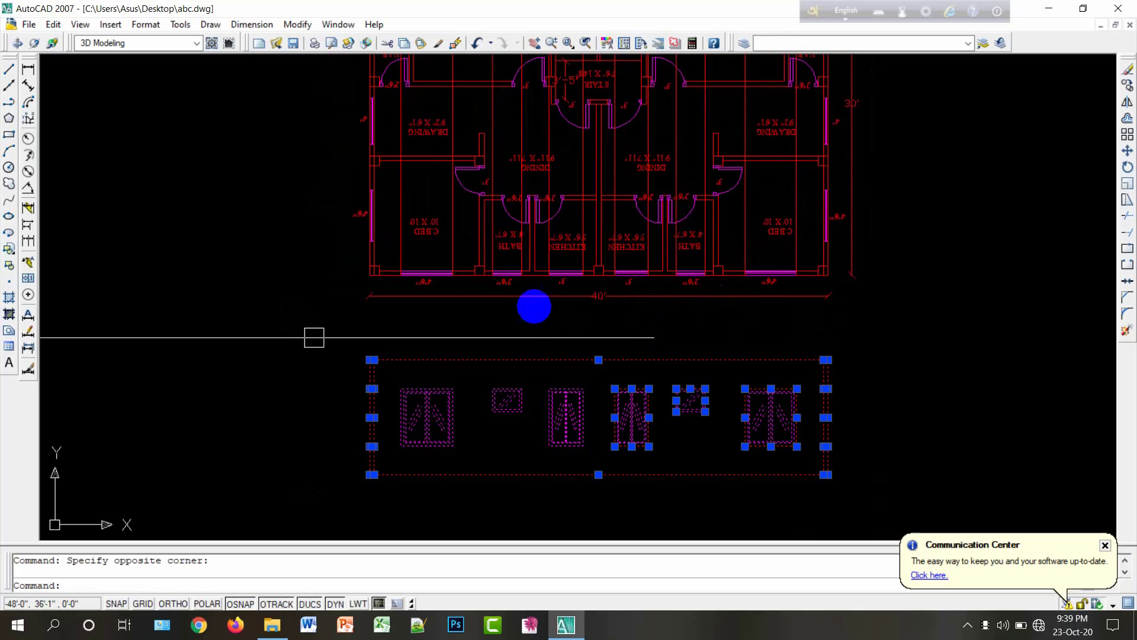
pyautogui.click(1127, 151)
pyautogui.click(829, 348)
pyautogui.scroll(-2, 519, 350)
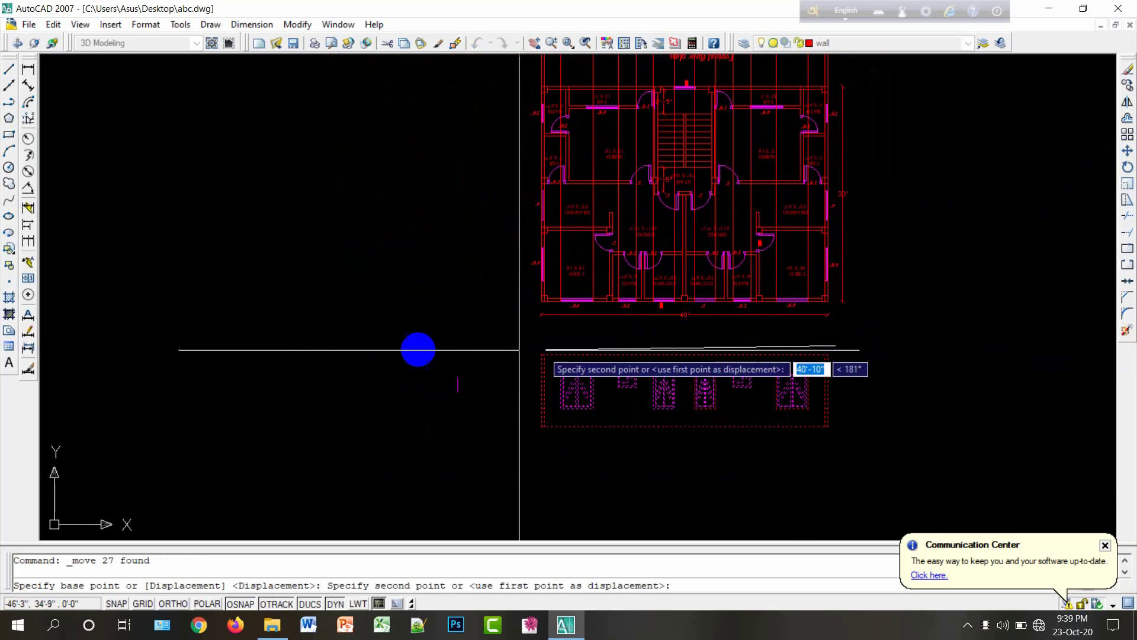
pyautogui.click(350, 350)
pyautogui.moveTo(512, 379); pyautogui.dragTo(574, 389, button='middle')
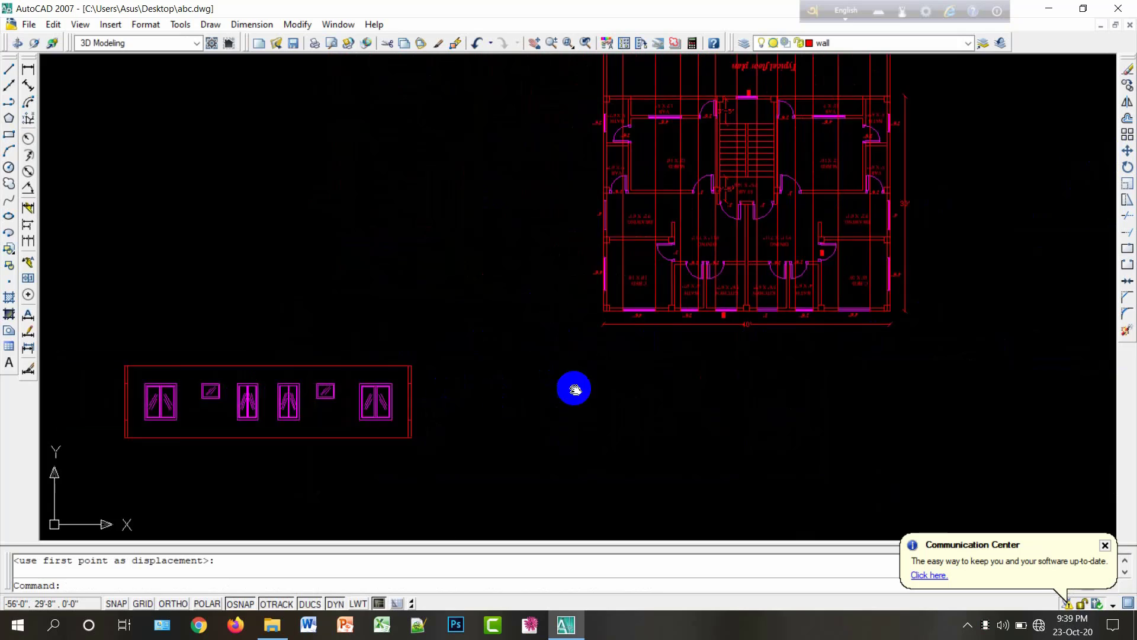
# Step: Array the whole storey elevation rectangularly with 5 rows, 1 column and a 10' row offset, and save the drawing
pyautogui.scroll(3, 368, 355)
pyautogui.moveTo(368, 355); pyautogui.dragTo(432, 330, button='middle')
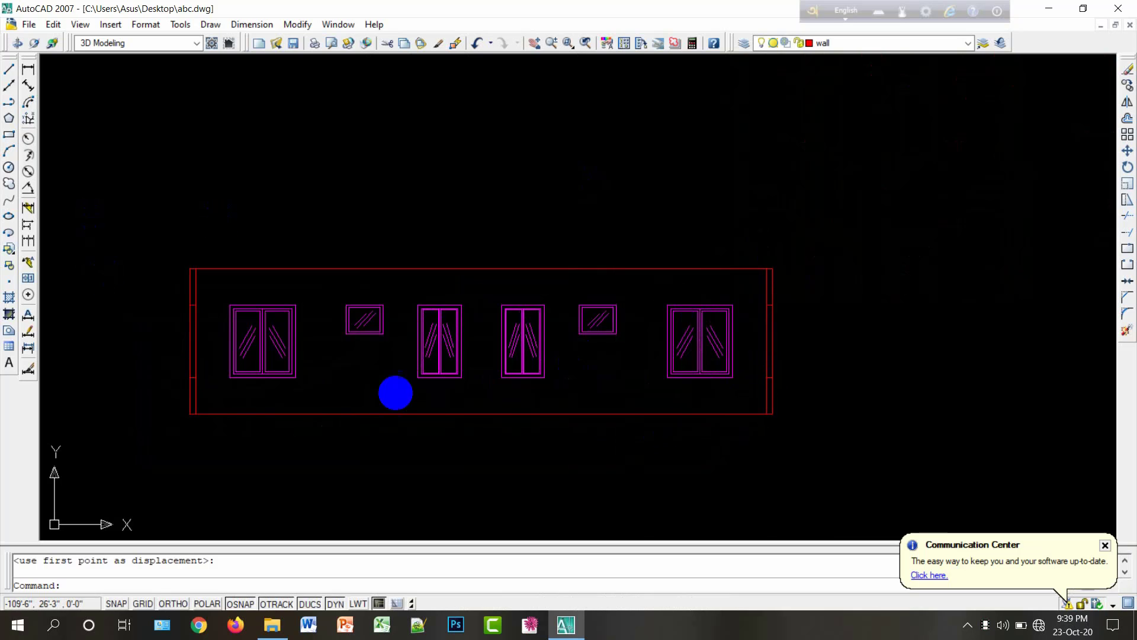
pyautogui.click(1127, 136)
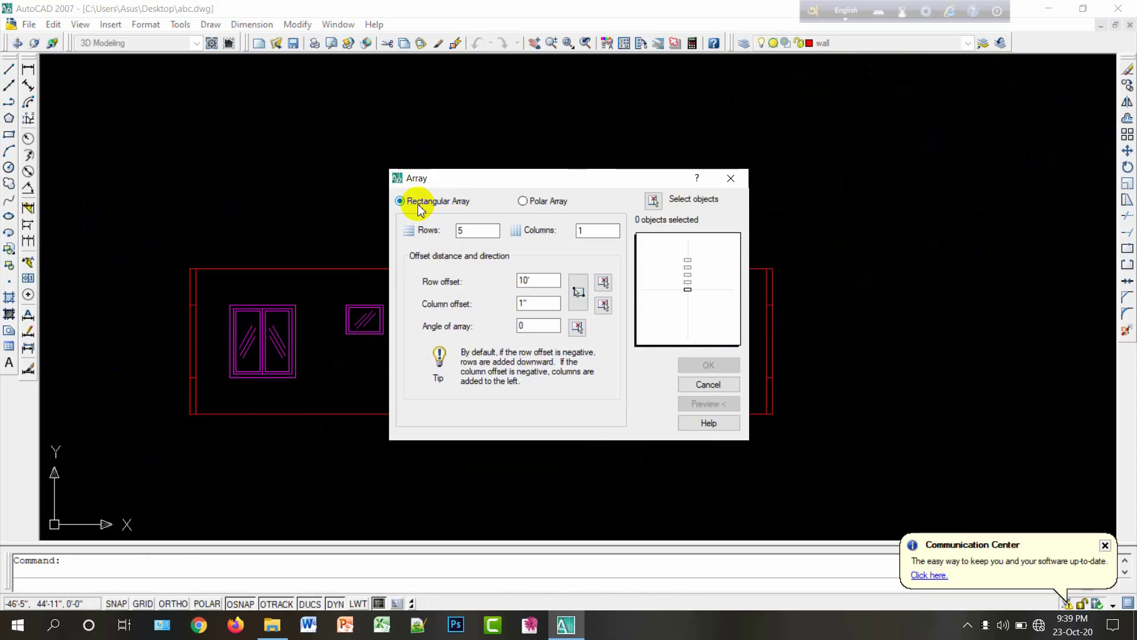
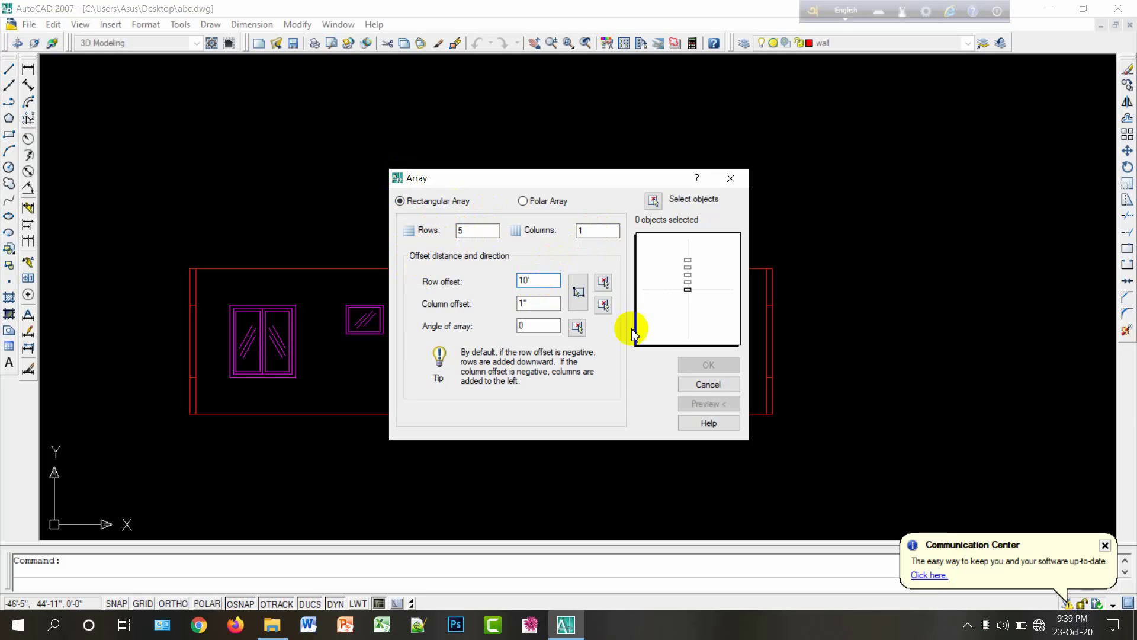
pyautogui.click(654, 200)
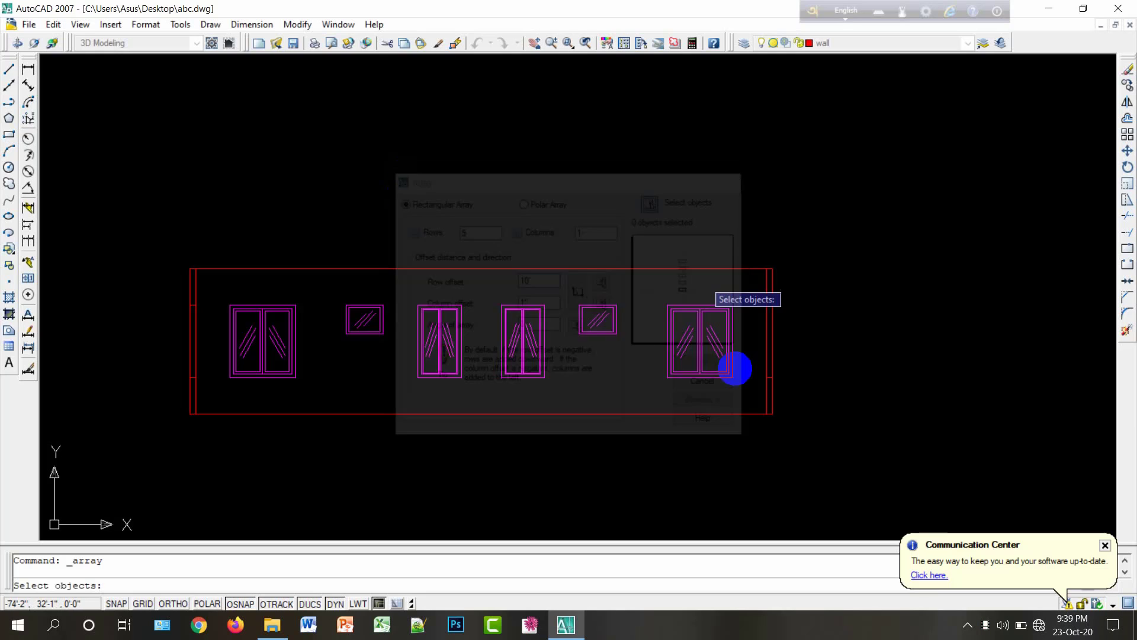
pyautogui.click(787, 474)
pyautogui.click(184, 180)
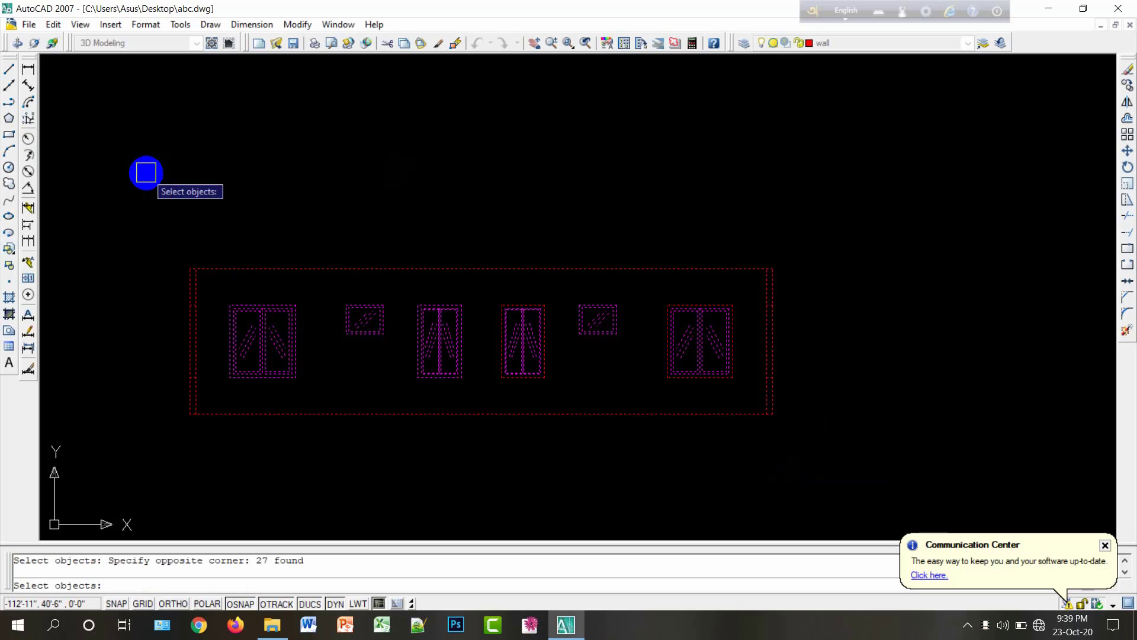
pyautogui.press('Return')
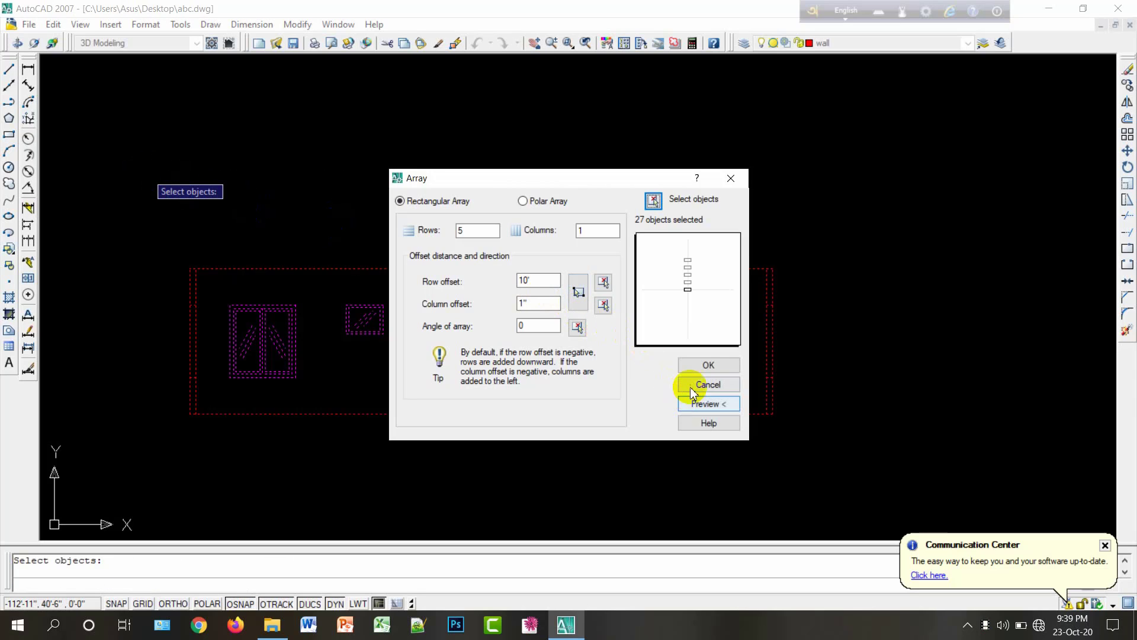
pyautogui.click(699, 372)
pyautogui.scroll(-8, 614, 244)
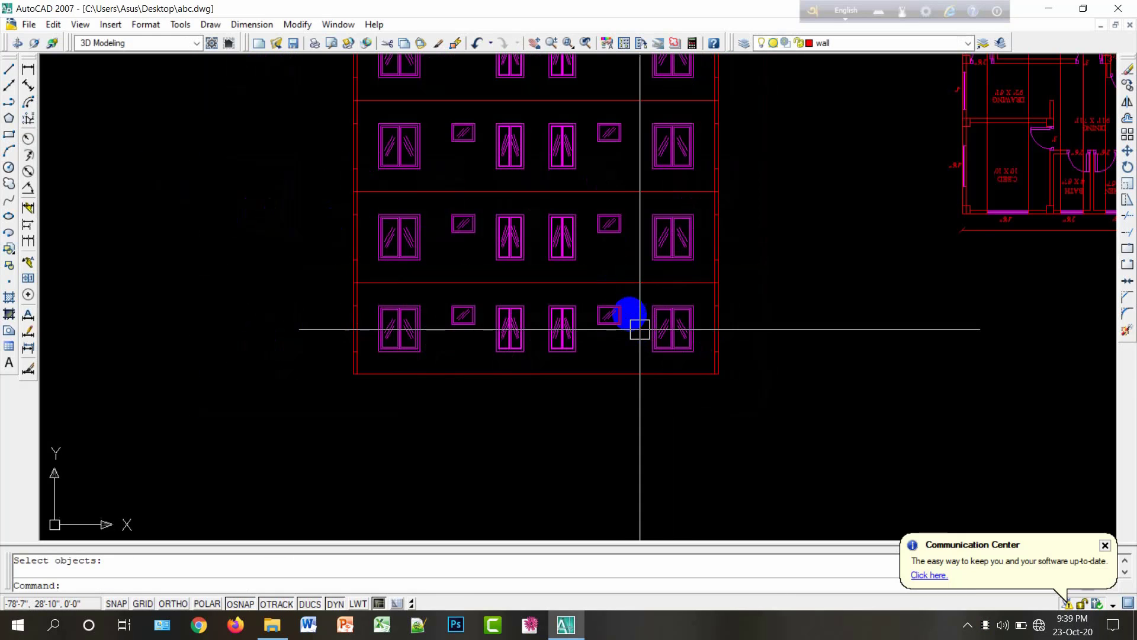
pyautogui.moveTo(640, 282); pyautogui.dragTo(650, 330, button='middle')
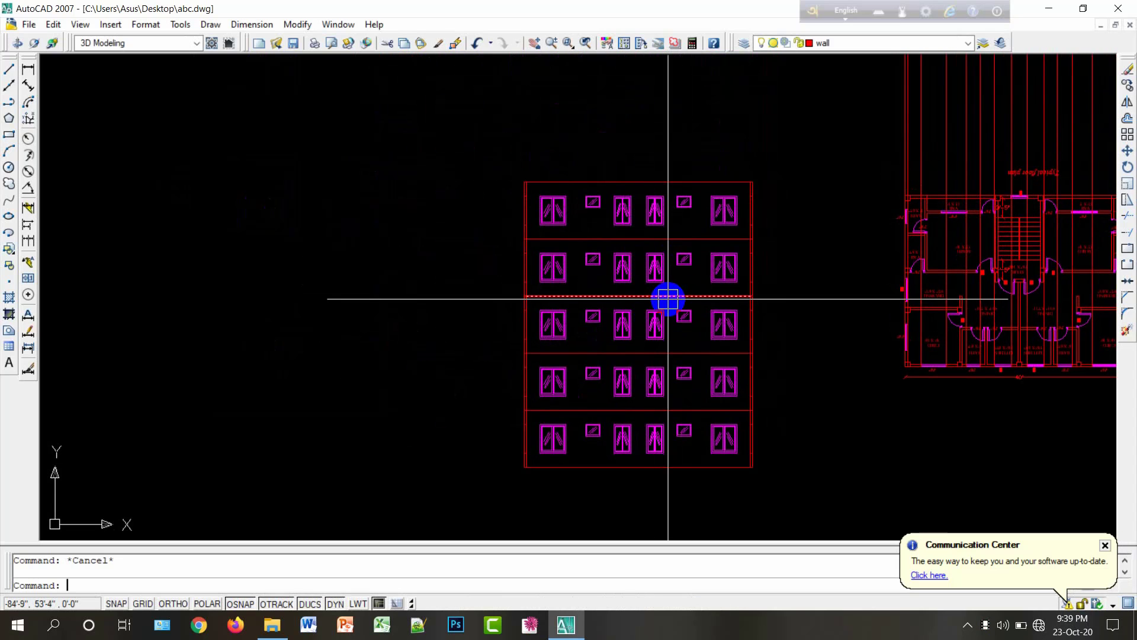
pyautogui.hotkey('ctrl', 's')
# Step: Examine the five-storey elevation and the stair, dining and kitchen areas of the rotated floor plan
pyautogui.scroll(-1, 672, 332)
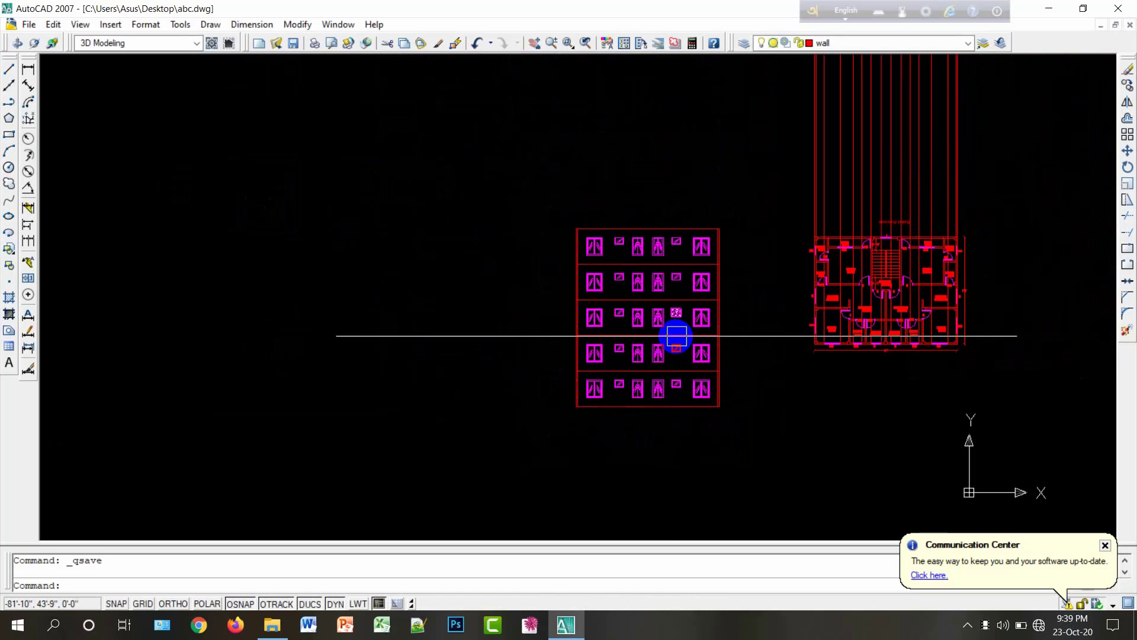
pyautogui.scroll(2, 676, 336)
pyautogui.moveTo(677, 336); pyautogui.dragTo(562, 348, button='middle')
pyautogui.moveTo(597, 390); pyautogui.dragTo(494, 404, button='middle')
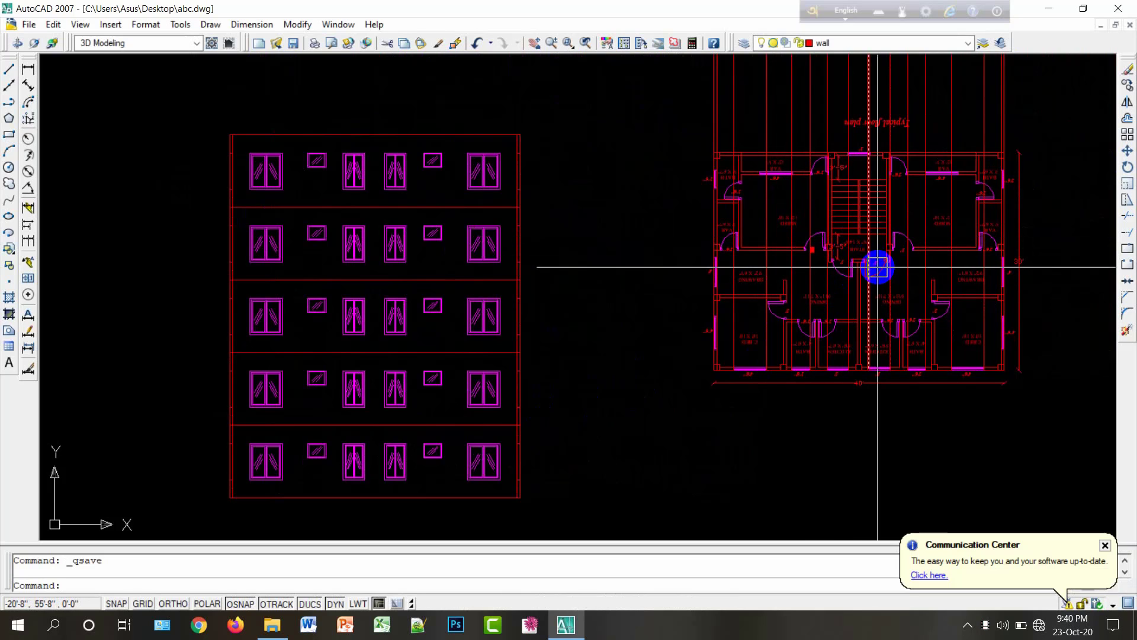
pyautogui.scroll(3, 873, 275)
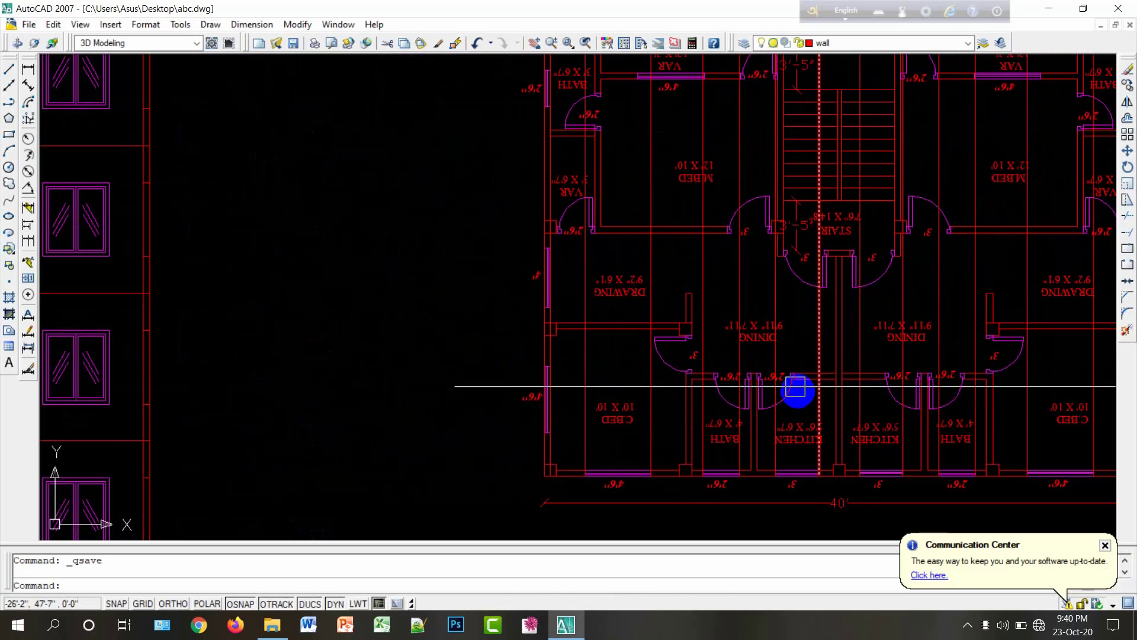
pyautogui.scroll(3, 805, 326)
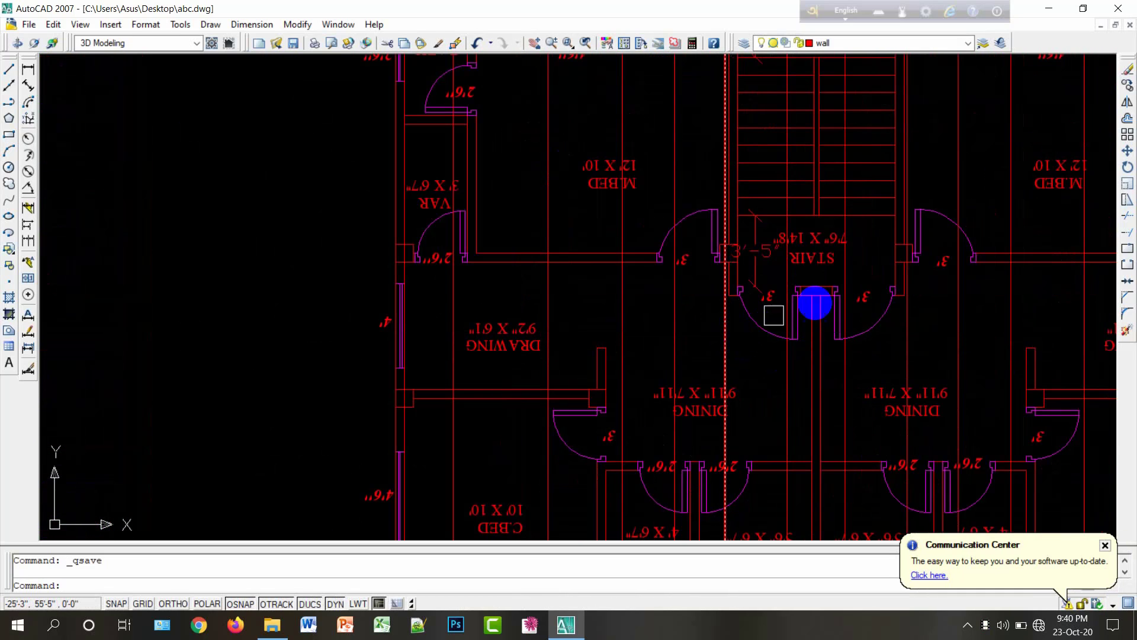
pyautogui.scroll(-2, 936, 293)
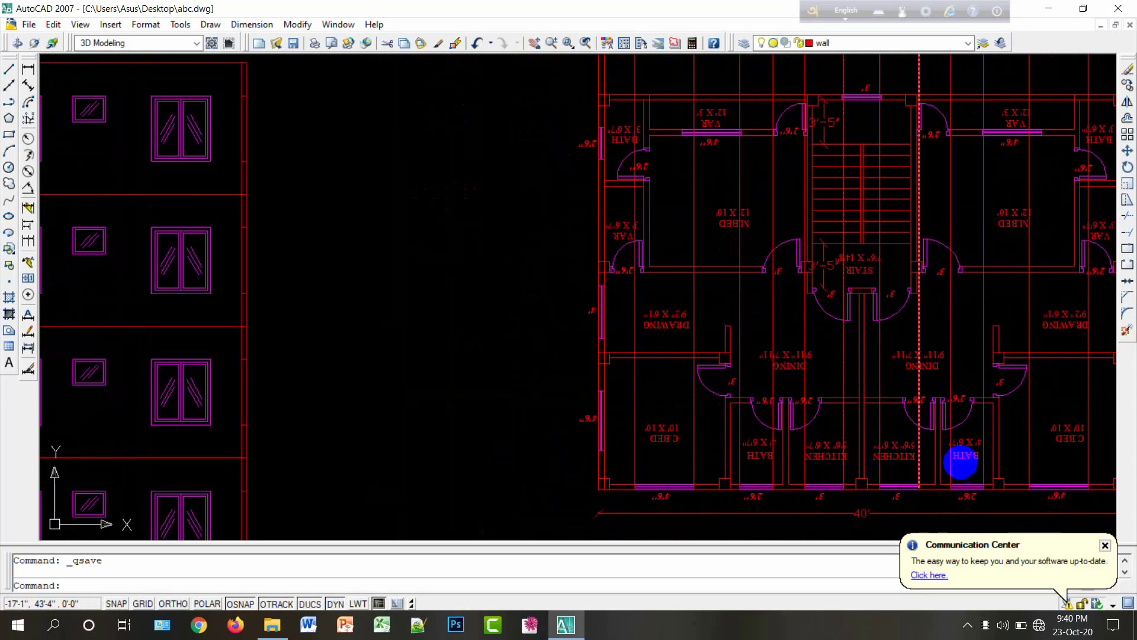
pyautogui.scroll(-5, 891, 356)
pyautogui.moveTo(782, 277); pyautogui.dragTo(831, 285, button='middle')
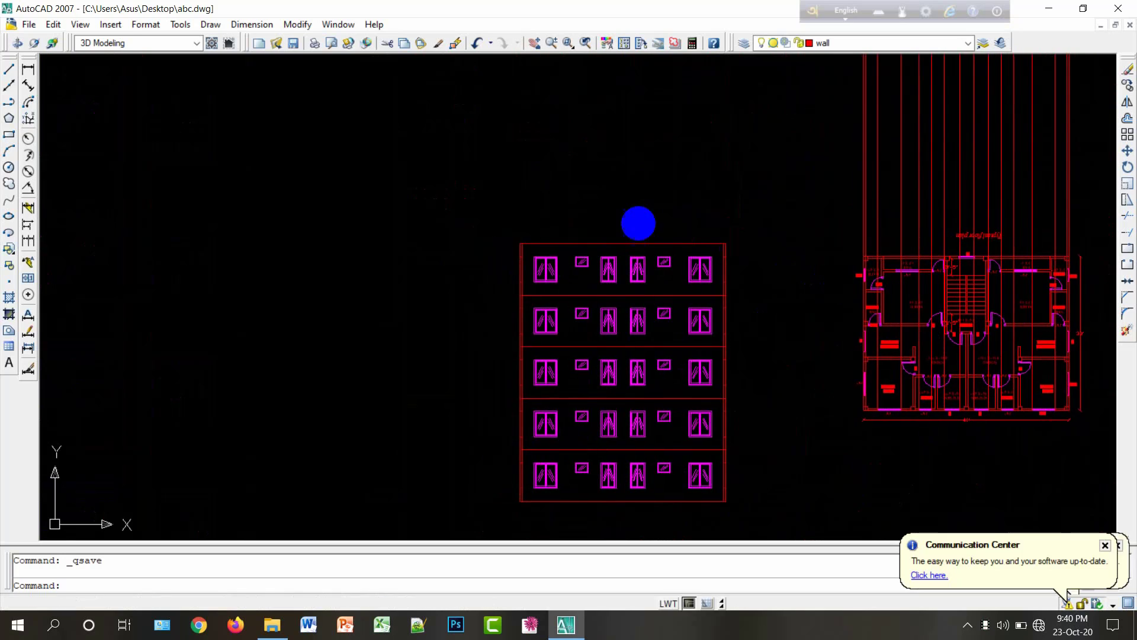
# Step: Draw a three-sided stair-room outline rising about 10' above the top-storey window heads, with Ortho on, around the two central windows
pyautogui.click(10, 73)
pyautogui.scroll(6, 619, 214)
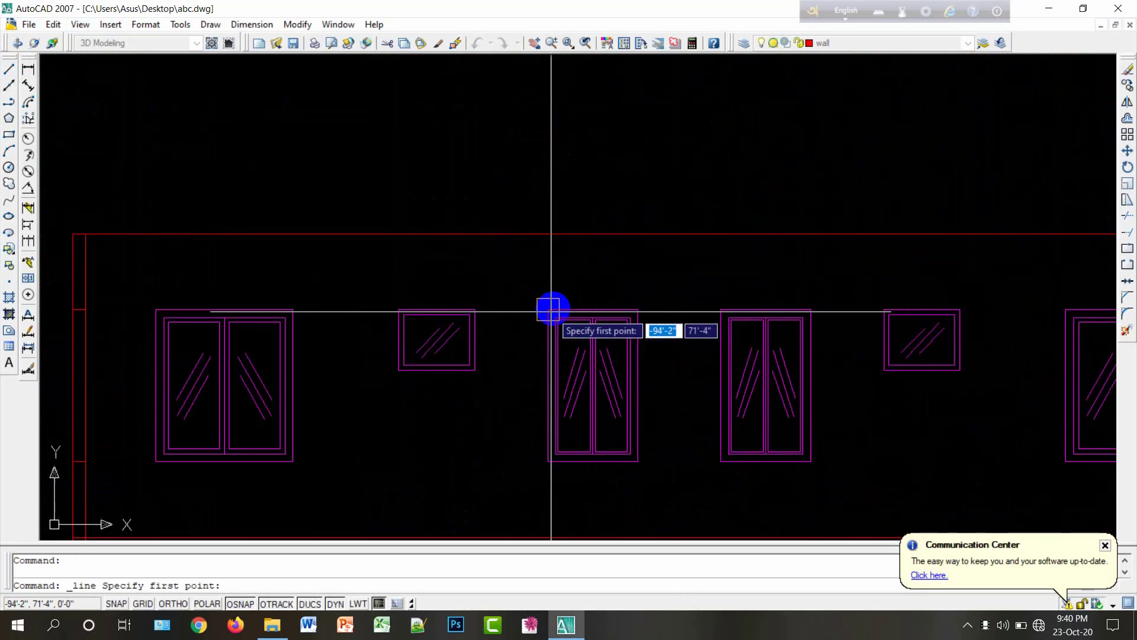
pyautogui.scroll(2, 548, 309)
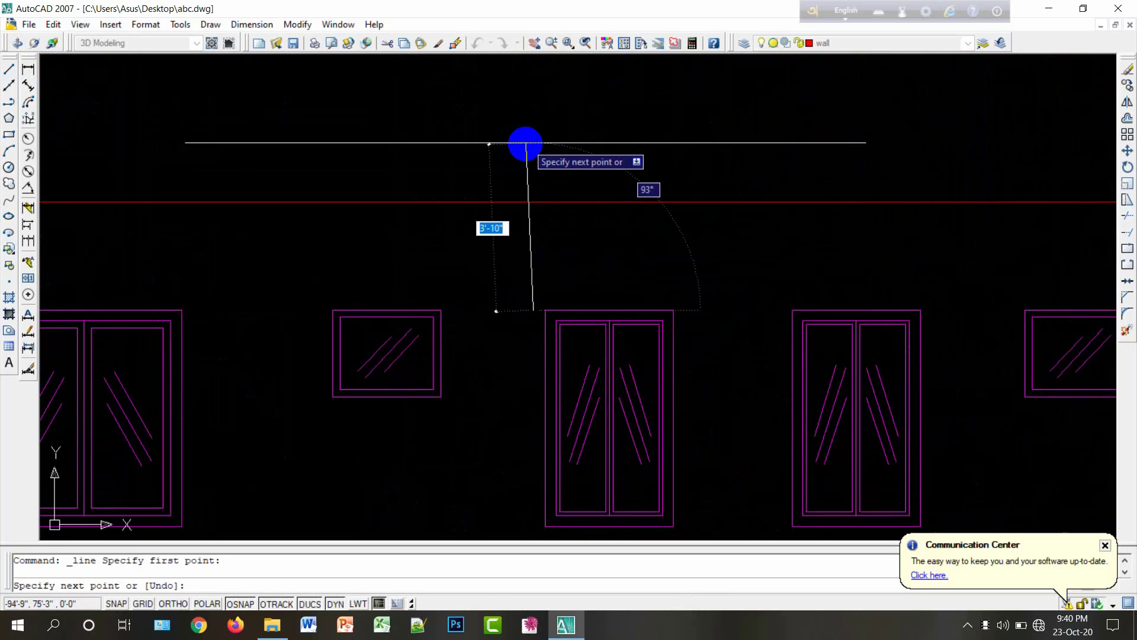
pyautogui.press('F8')
pyautogui.scroll(-2, 533, 124)
pyautogui.moveTo(532, 191); pyautogui.dragTo(526, 323, button='middle')
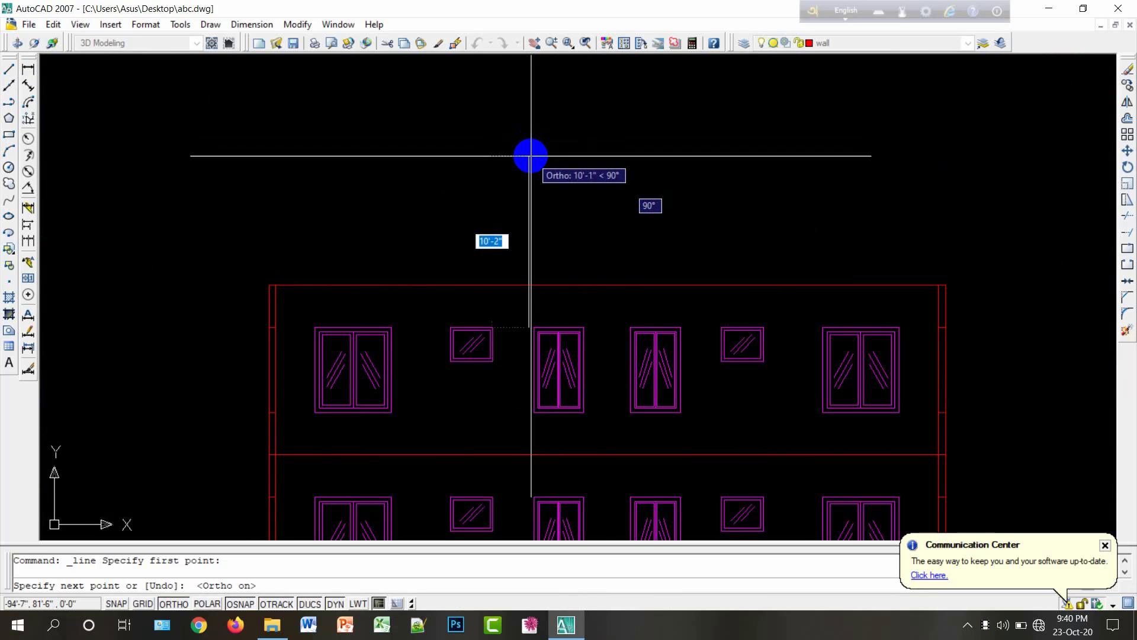
pyautogui.click(529, 156)
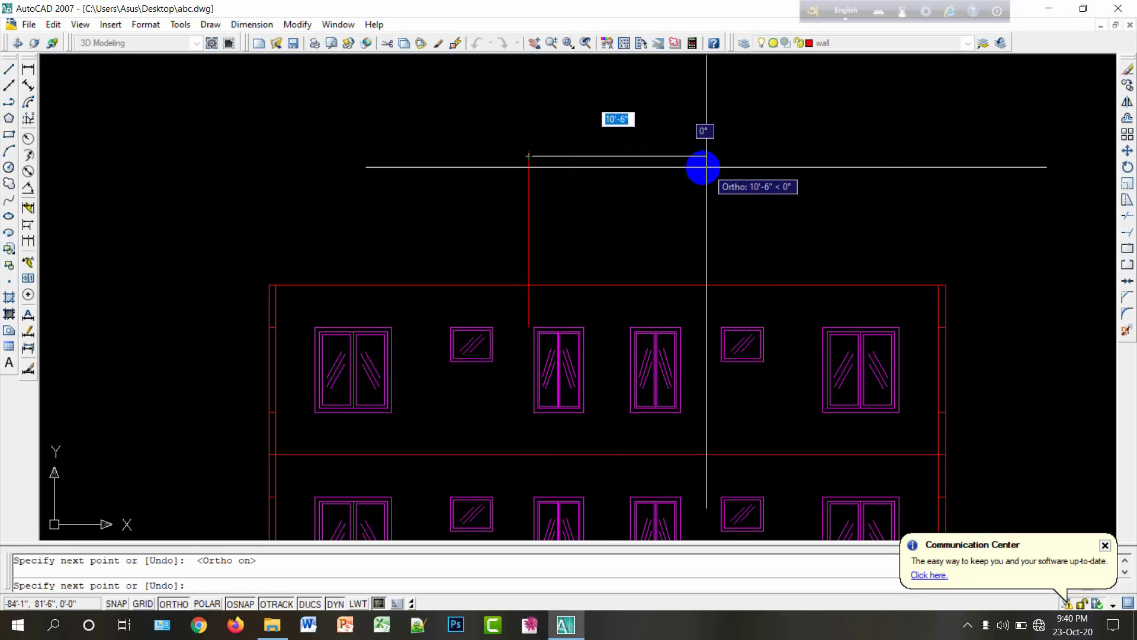
pyautogui.click(687, 168)
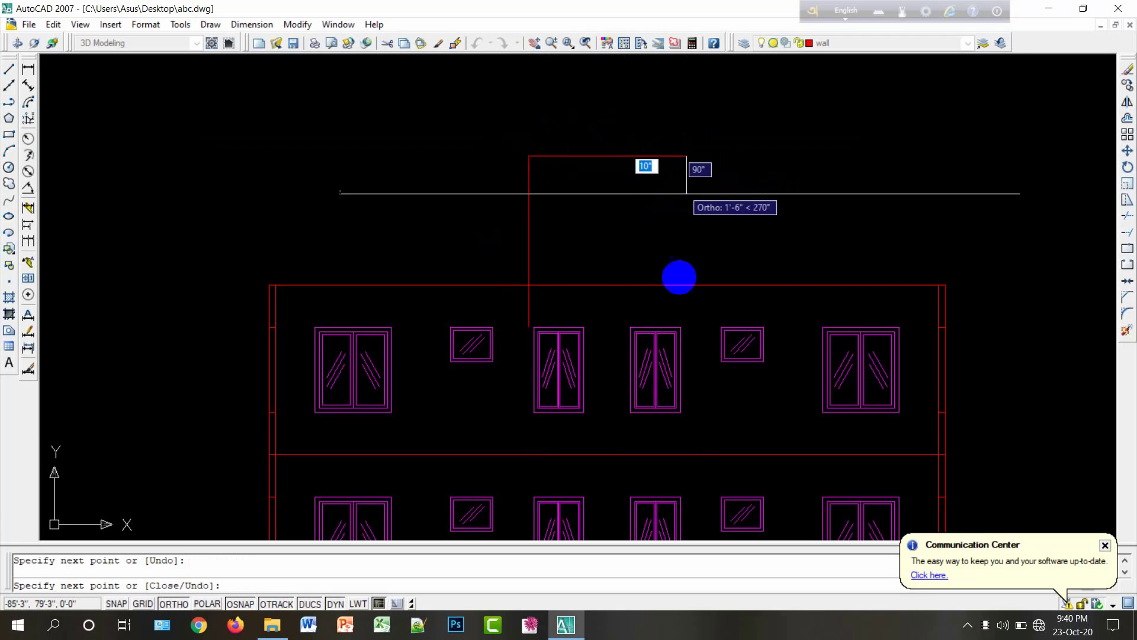
pyautogui.scroll(3, 694, 335)
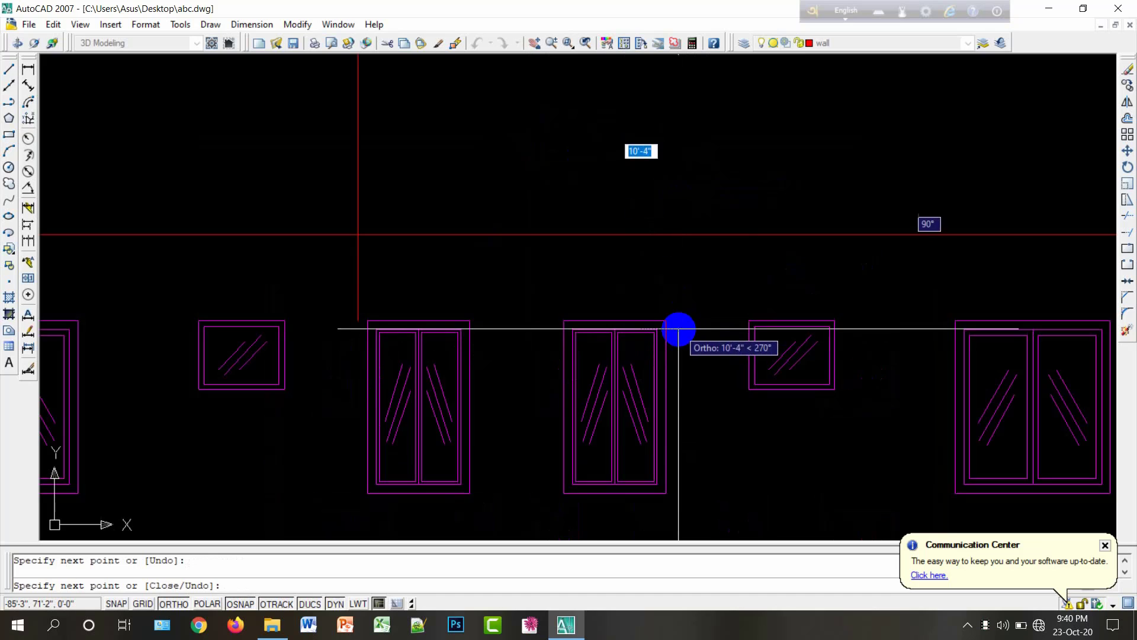
pyautogui.click(680, 329)
pyautogui.rightClick(684, 326)
pyautogui.click(708, 335)
pyautogui.scroll(-4, 685, 312)
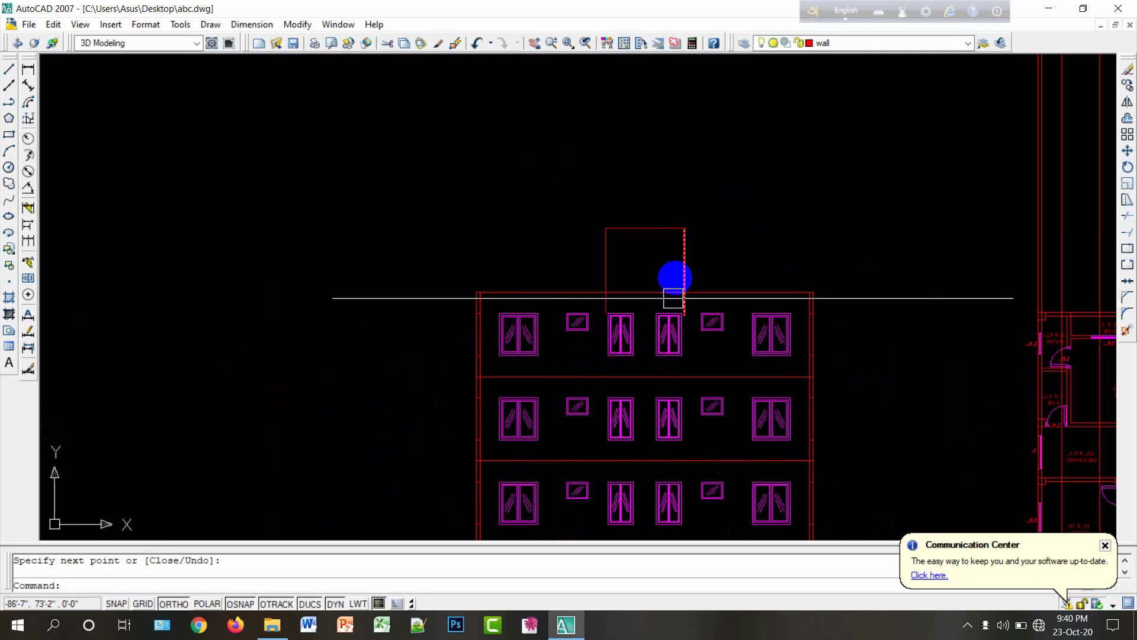
# Step: Offset the stair-room outline's right side once outward, and offset its right side, top and left side inward
pyautogui.scroll(-2, 671, 234)
pyautogui.moveTo(711, 324)
pyautogui.mouseDown(button='middle')
pyautogui.moveTo(705, 230)
pyautogui.moveTo(745, 272)
pyautogui.moveTo(742, 343)
pyautogui.mouseUp(button='middle')
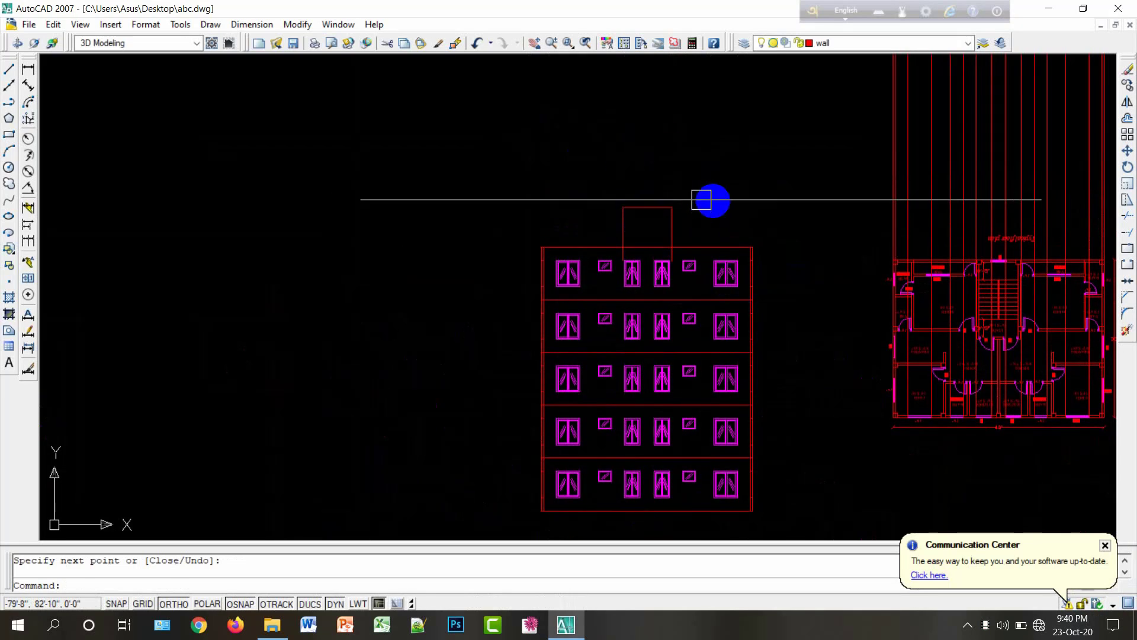
pyautogui.scroll(2, 666, 205)
pyautogui.scroll(2, 666, 206)
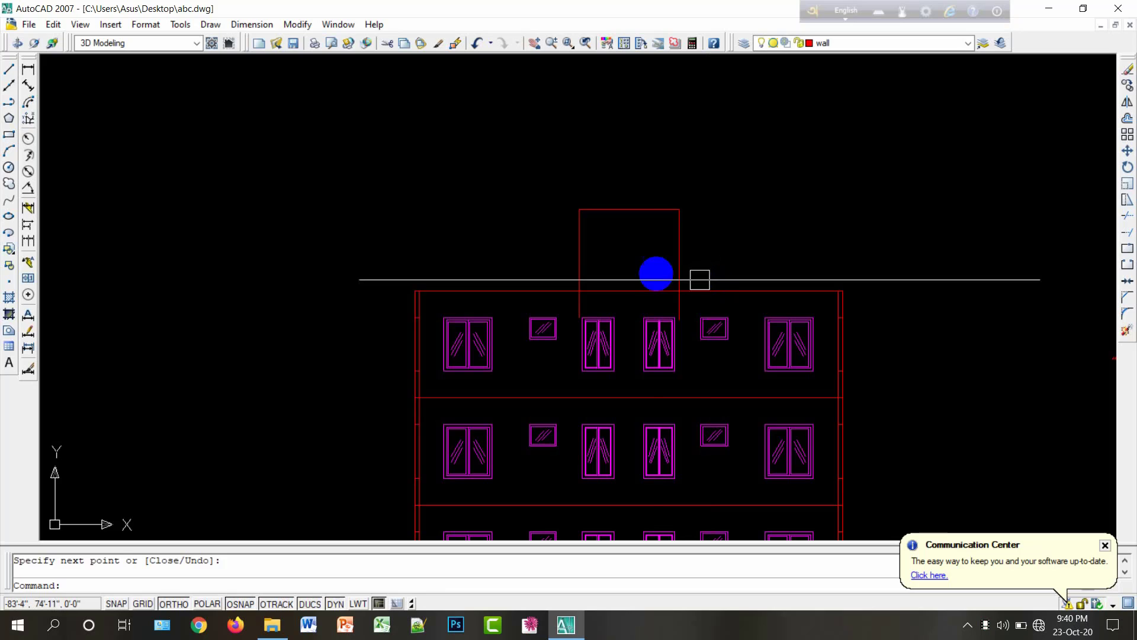
pyautogui.write('o')
pyautogui.press('Return')
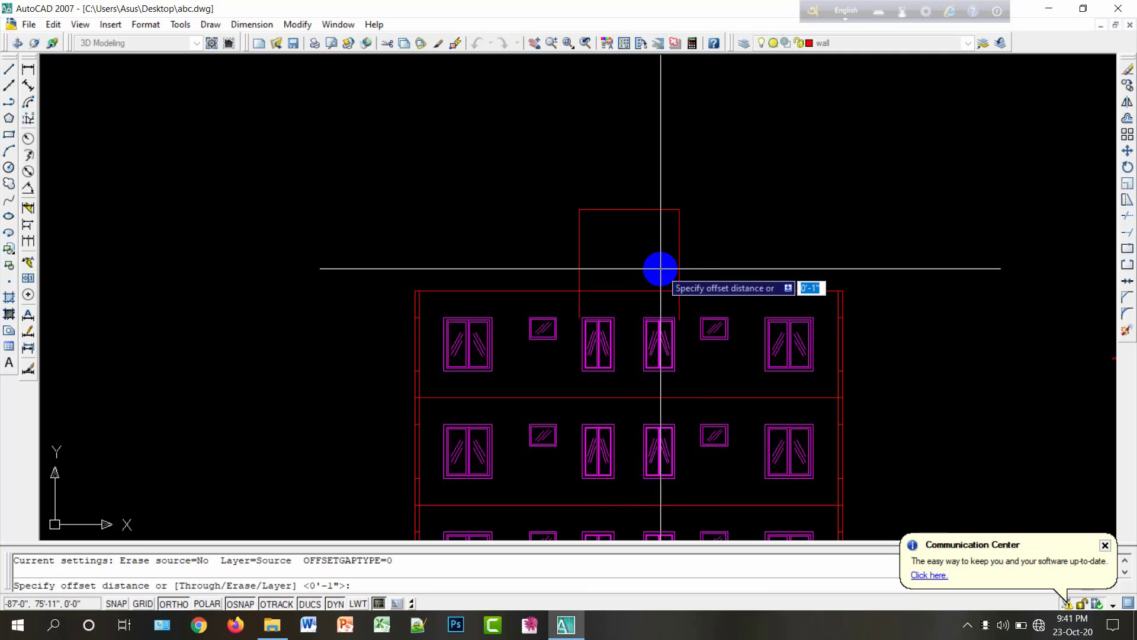
pyautogui.press('Return')
pyautogui.click(678, 257)
pyautogui.click(740, 256)
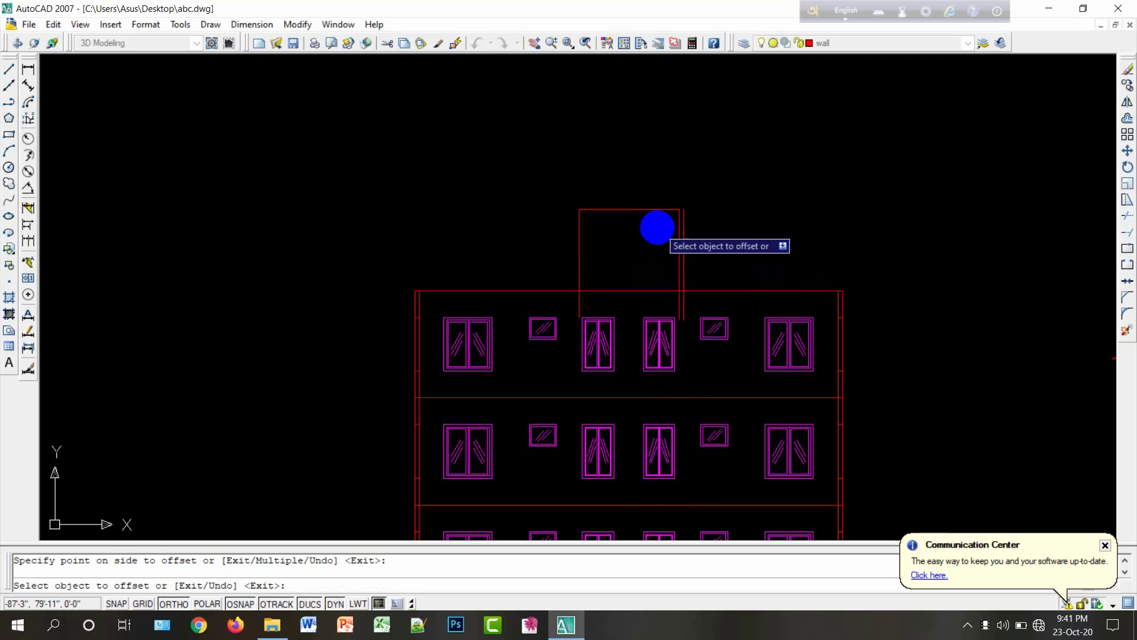
pyautogui.scroll(6, 672, 231)
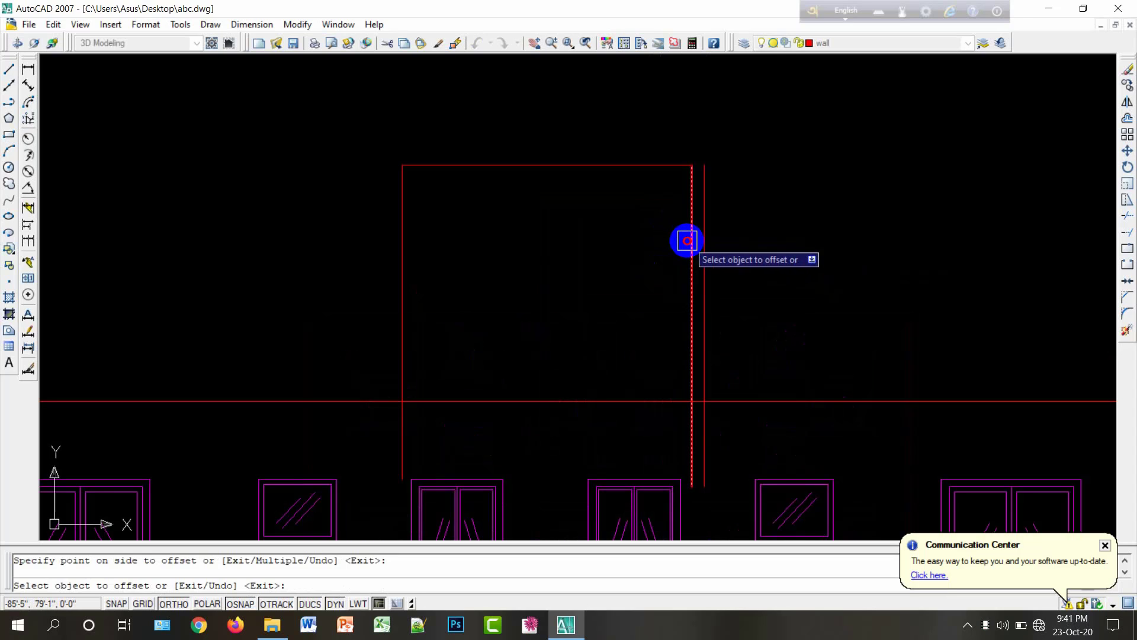
pyautogui.click(686, 242)
pyautogui.click(642, 252)
pyautogui.click(616, 165)
pyautogui.click(593, 231)
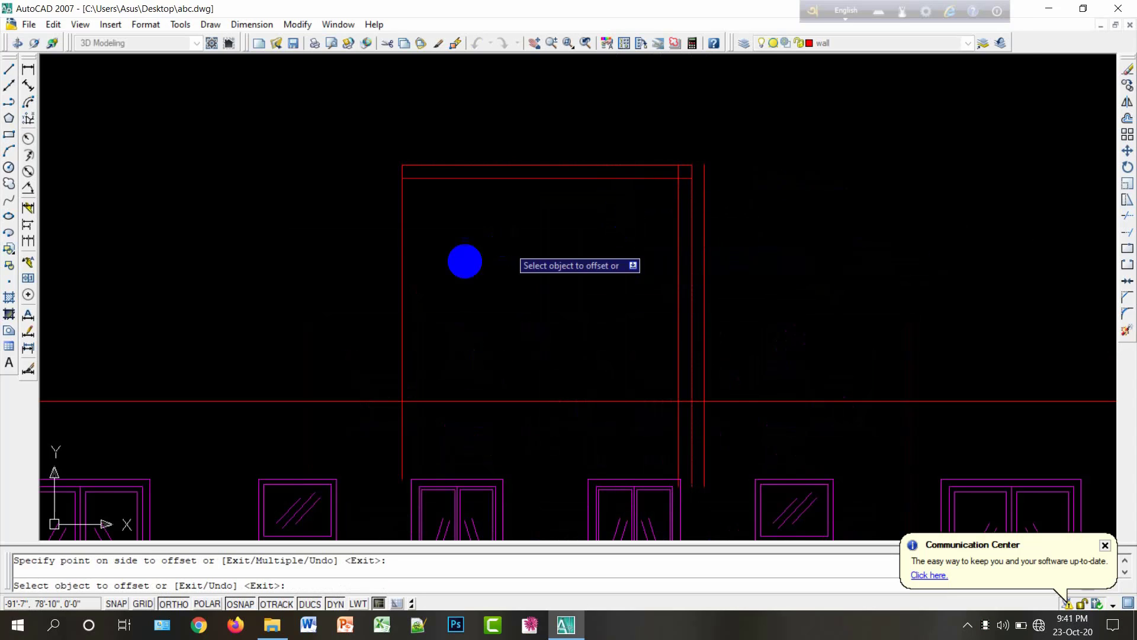
pyautogui.click(402, 287)
pyautogui.click(490, 302)
pyautogui.press('Escape')
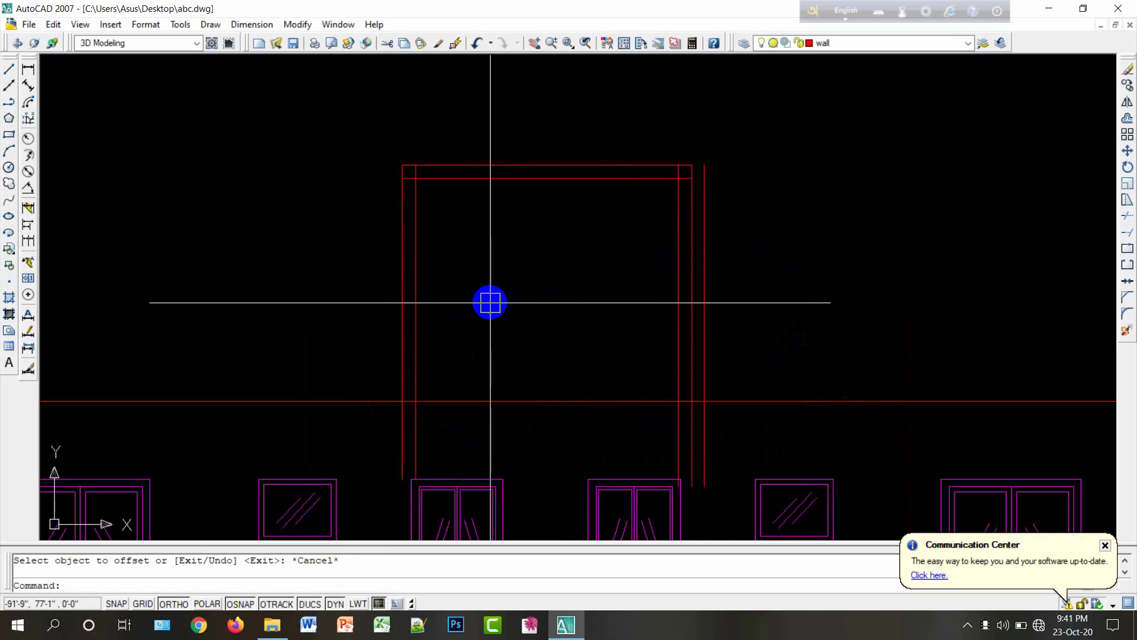
# Step: Trim the overlapping inner offset lines at both upper corners of the stair room
pyautogui.write('tr')
pyautogui.press('Return')
pyautogui.press('Return')
pyautogui.scroll(6, 681, 177)
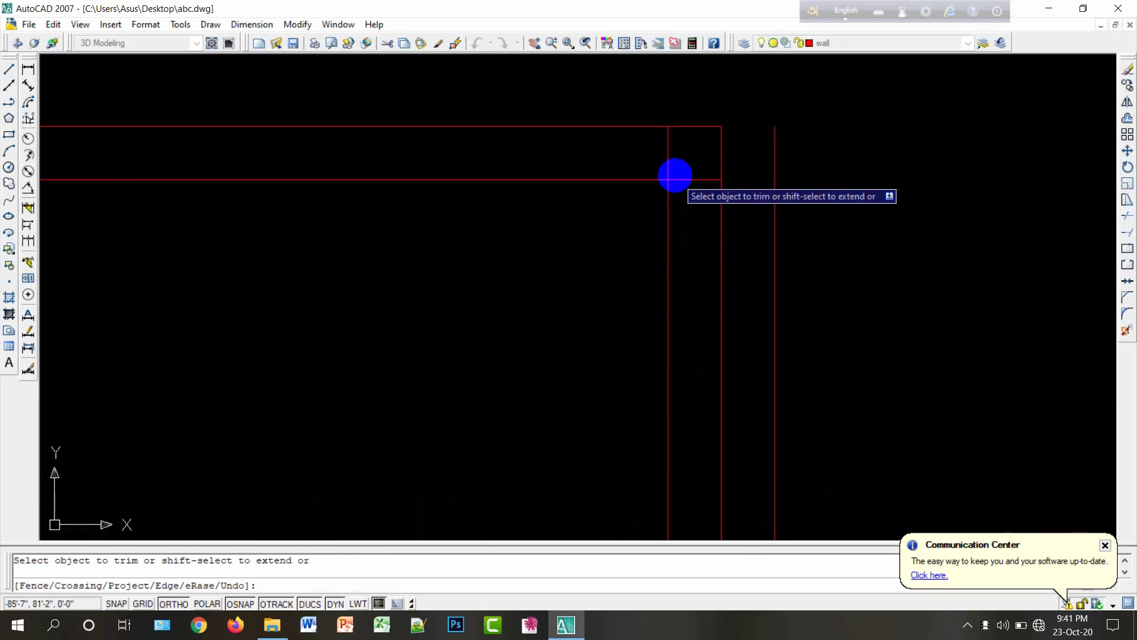
pyautogui.click(663, 157)
pyautogui.scroll(-4, 768, 119)
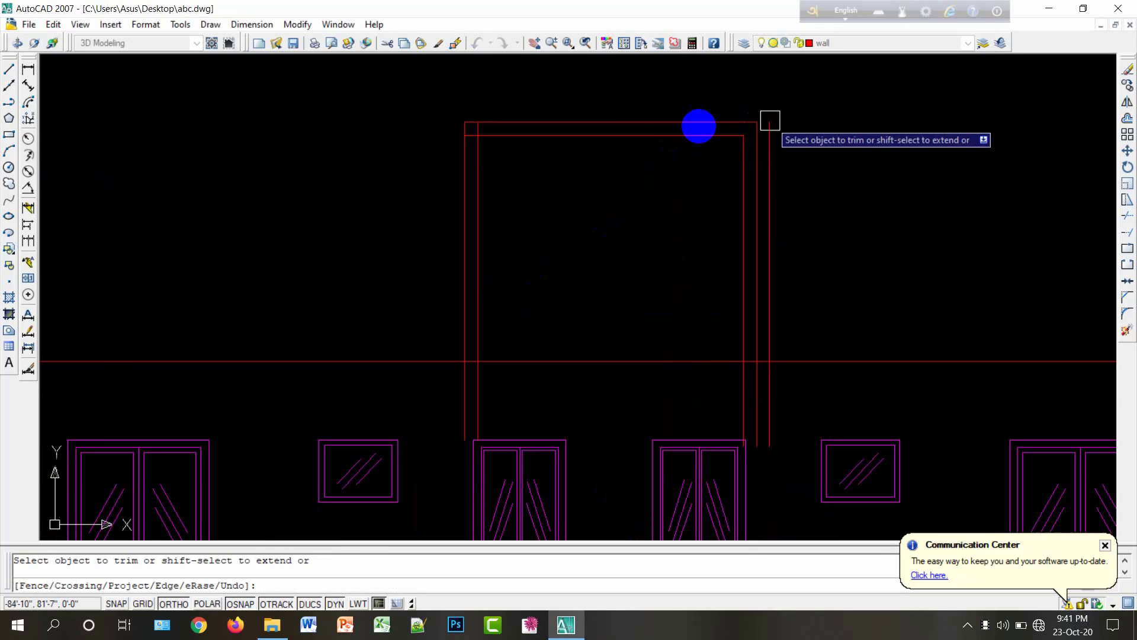
pyautogui.scroll(5, 471, 141)
pyautogui.click(498, 97)
pyautogui.click(523, 79)
pyautogui.scroll(-5, 544, 190)
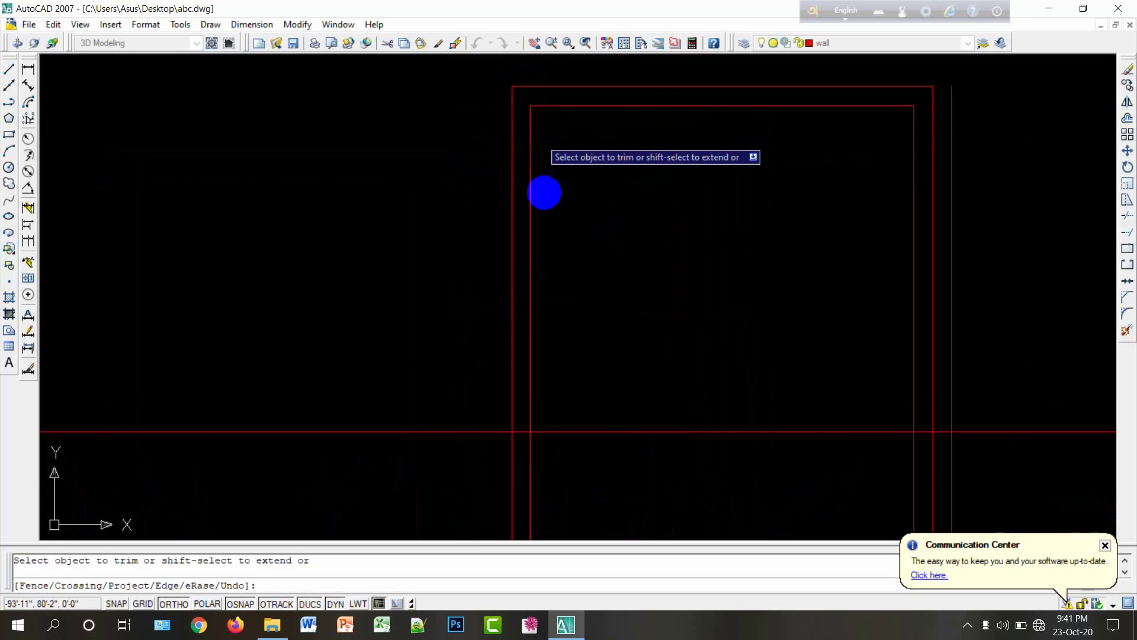
# Step: Trim the stair-room side lines below the roof line and delete the extra line outside its right wall
pyautogui.click(577, 395)
pyautogui.click(497, 400)
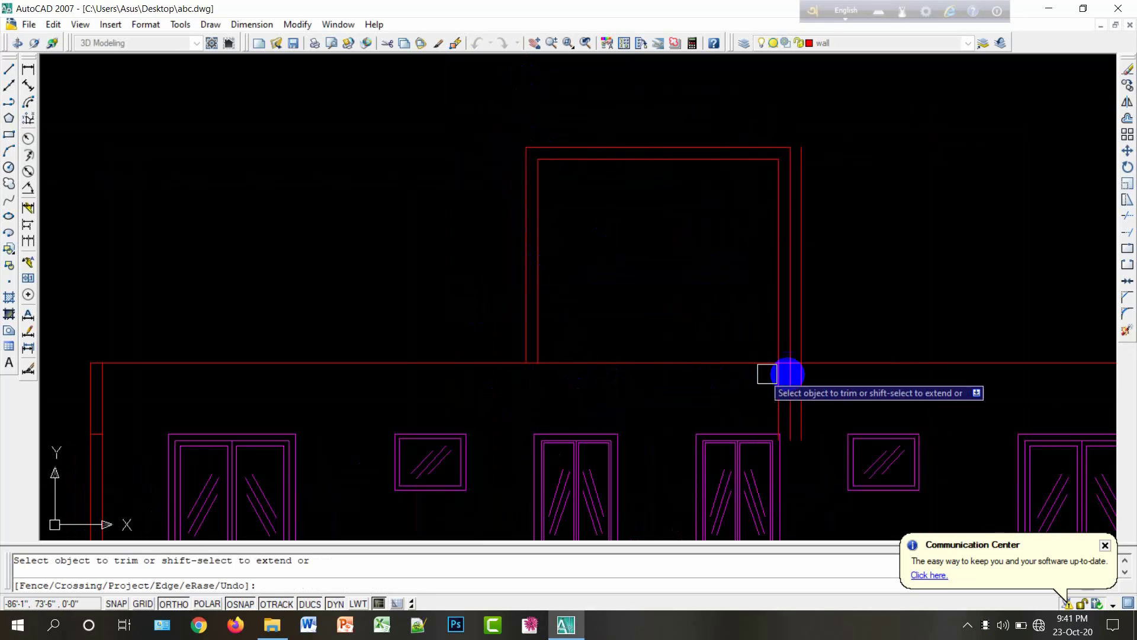
pyautogui.click(790, 379)
pyautogui.click(801, 389)
pyautogui.click(778, 385)
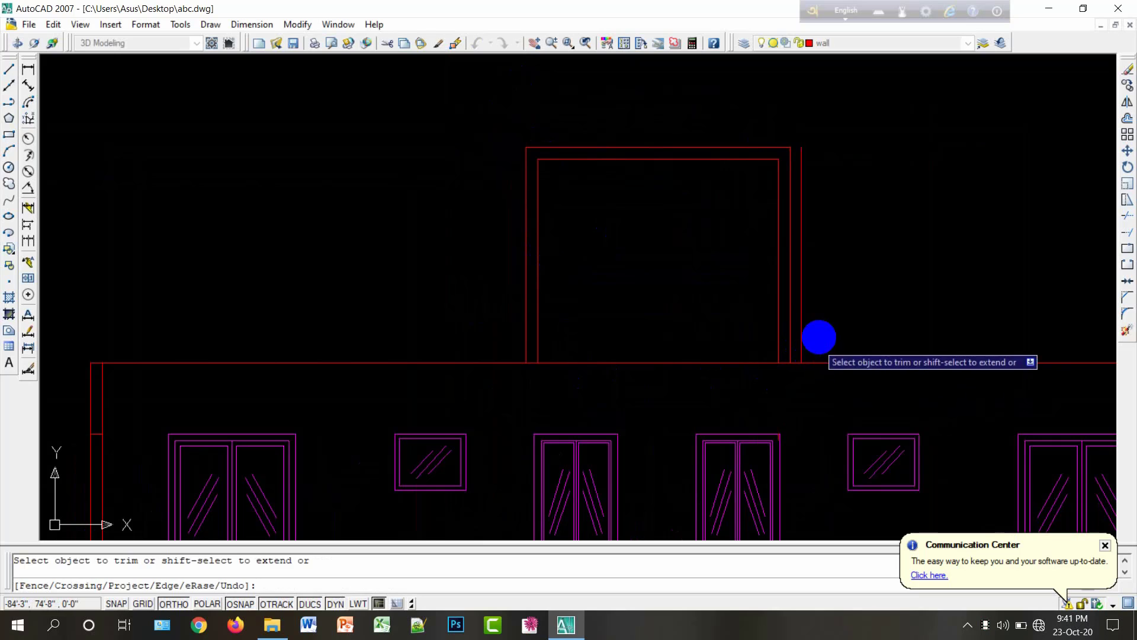
pyautogui.press('Escape')
pyautogui.press('Delete')
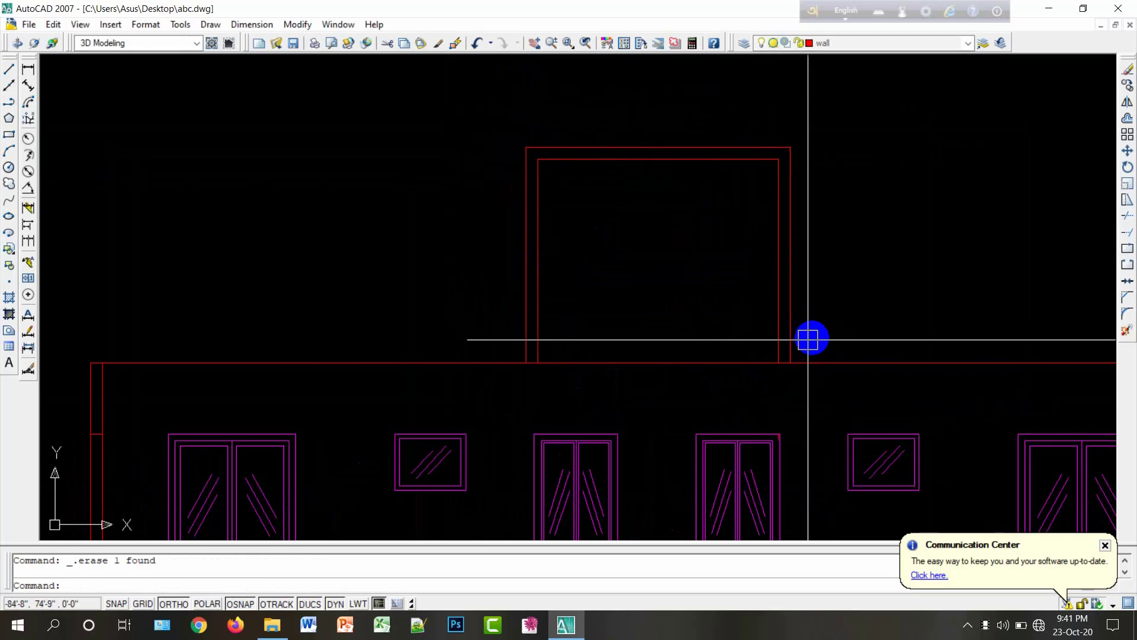
# Step: Draw the left parapet from the roof's outer left corner, 30" upward and horizontally across to the stair-room wall
pyautogui.scroll(-5, 782, 294)
pyautogui.scroll(5, 592, 323)
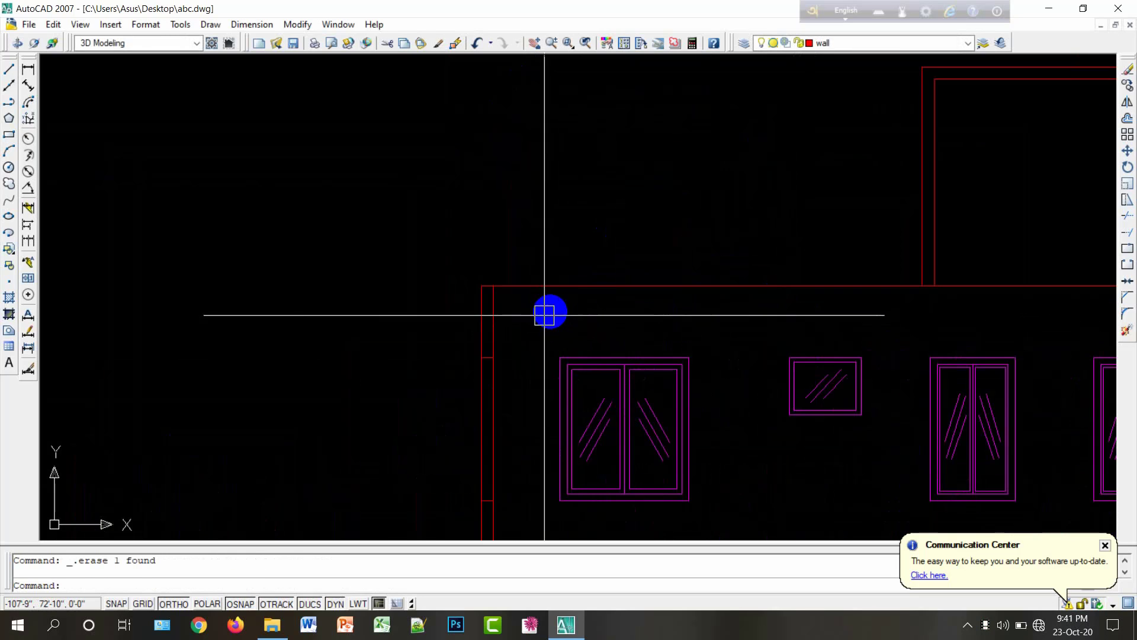
pyautogui.write('l')
pyautogui.press('Return')
pyautogui.scroll(3, 523, 289)
pyautogui.scroll(2, 514, 290)
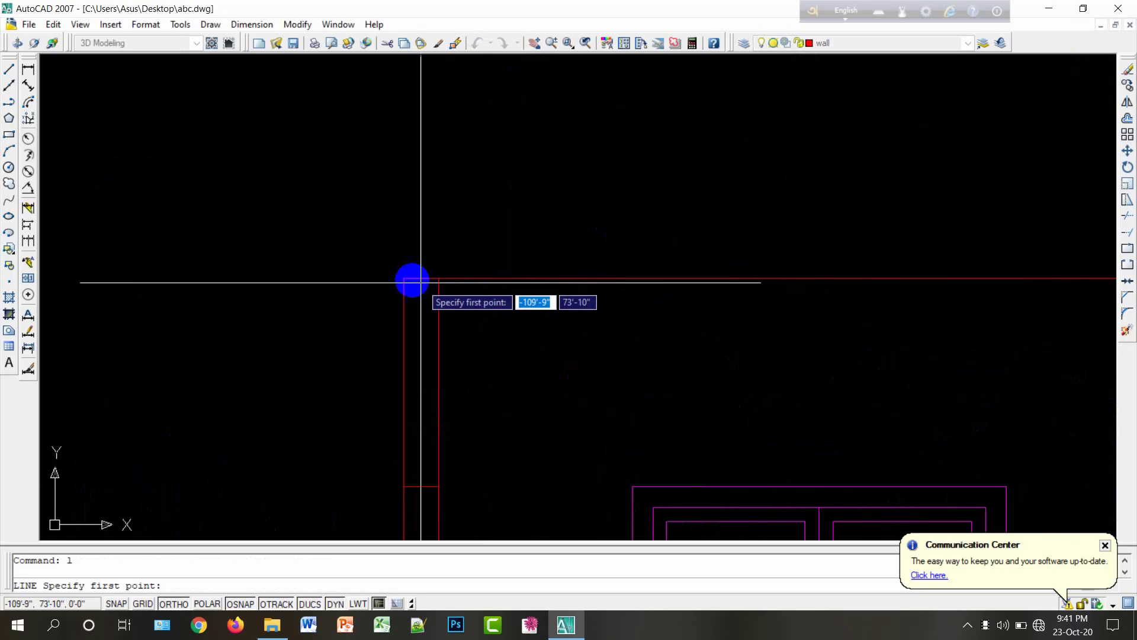
pyautogui.click(404, 278)
pyautogui.write('30')
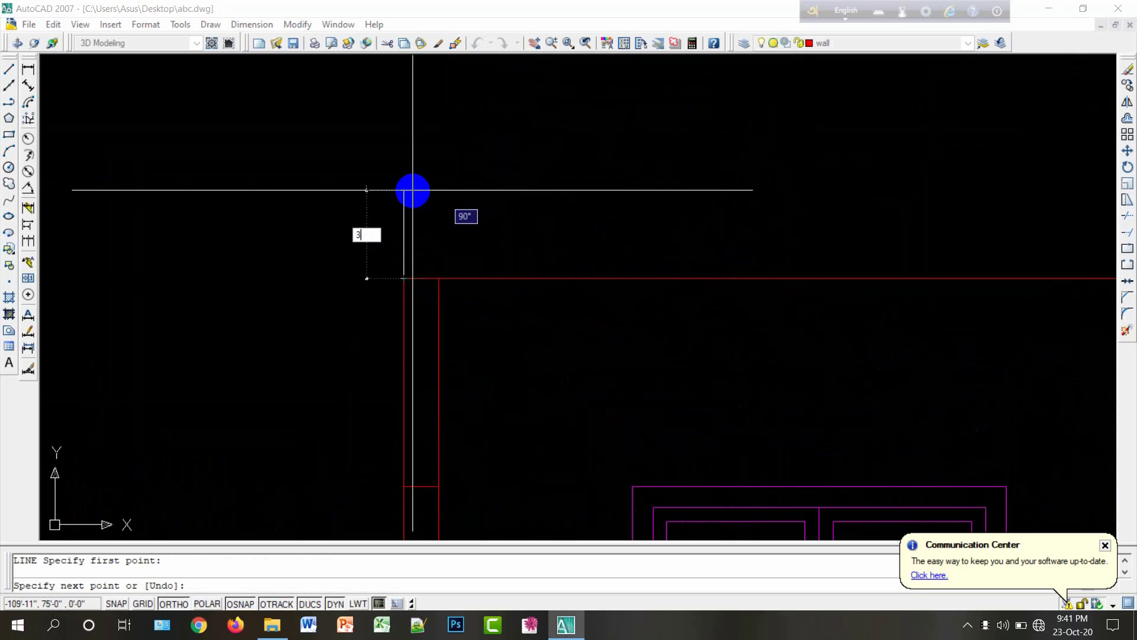
pyautogui.press('Return')
pyautogui.scroll(-7, 372, 215)
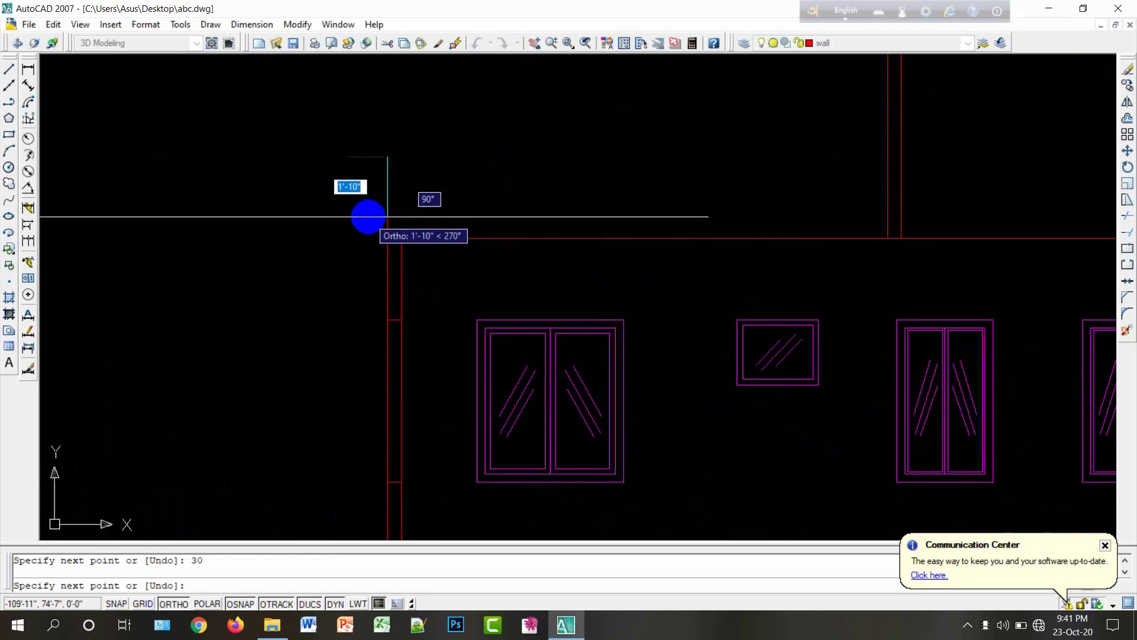
pyautogui.scroll(3, 618, 211)
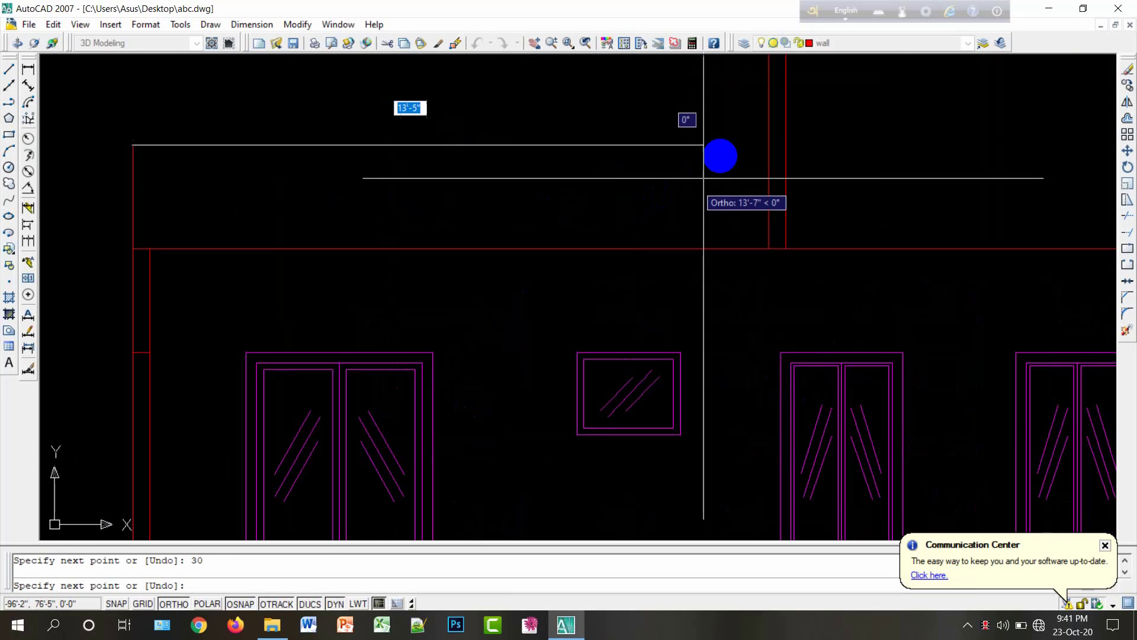
pyautogui.click(768, 145)
pyautogui.rightClick(765, 149)
pyautogui.click(782, 160)
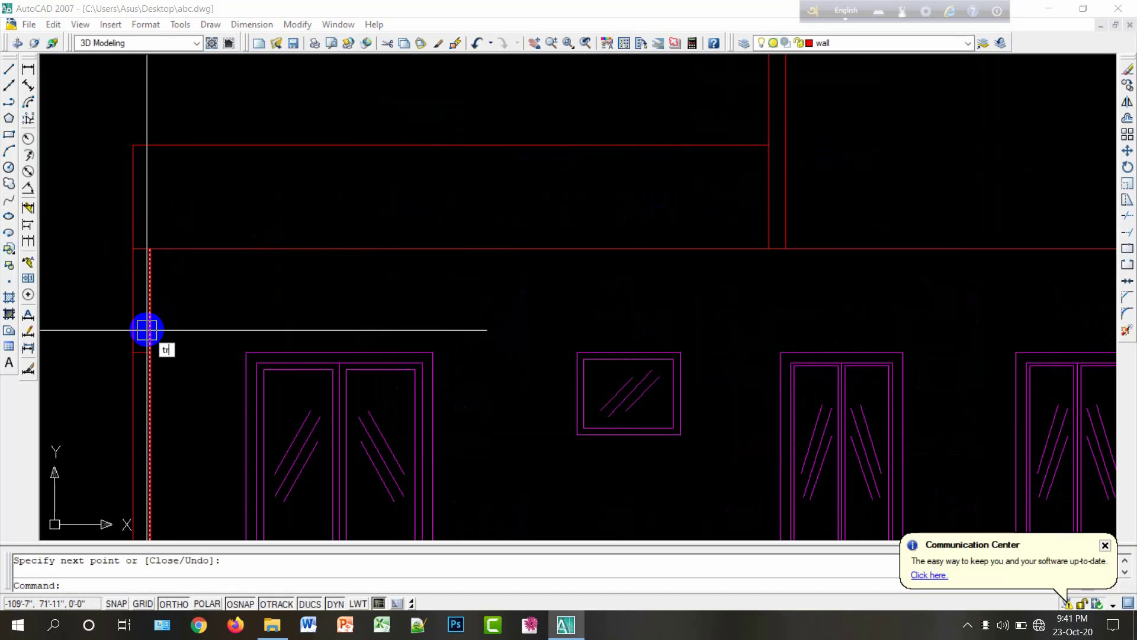
# Step: Extend the inner vertical line of the left wall up to the parapet's top line
pyautogui.write('tr')
pyautogui.press('Return')
pyautogui.press('Return')
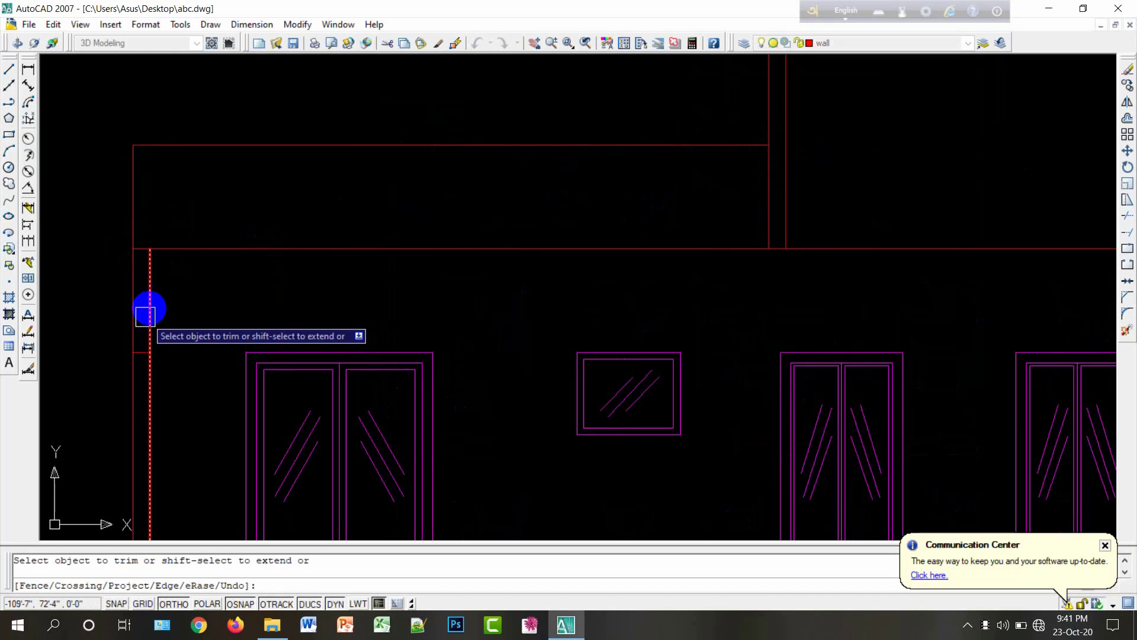
pyautogui.click(145, 315)
pyautogui.scroll(5, 136, 243)
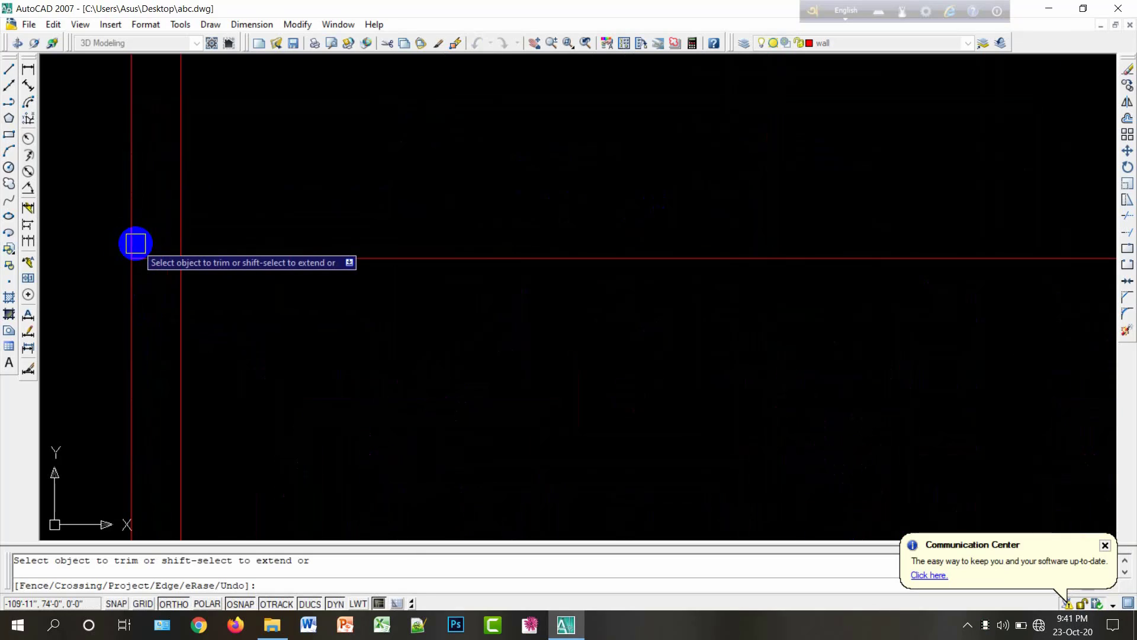
pyautogui.press('Escape')
pyautogui.scroll(-3, 188, 261)
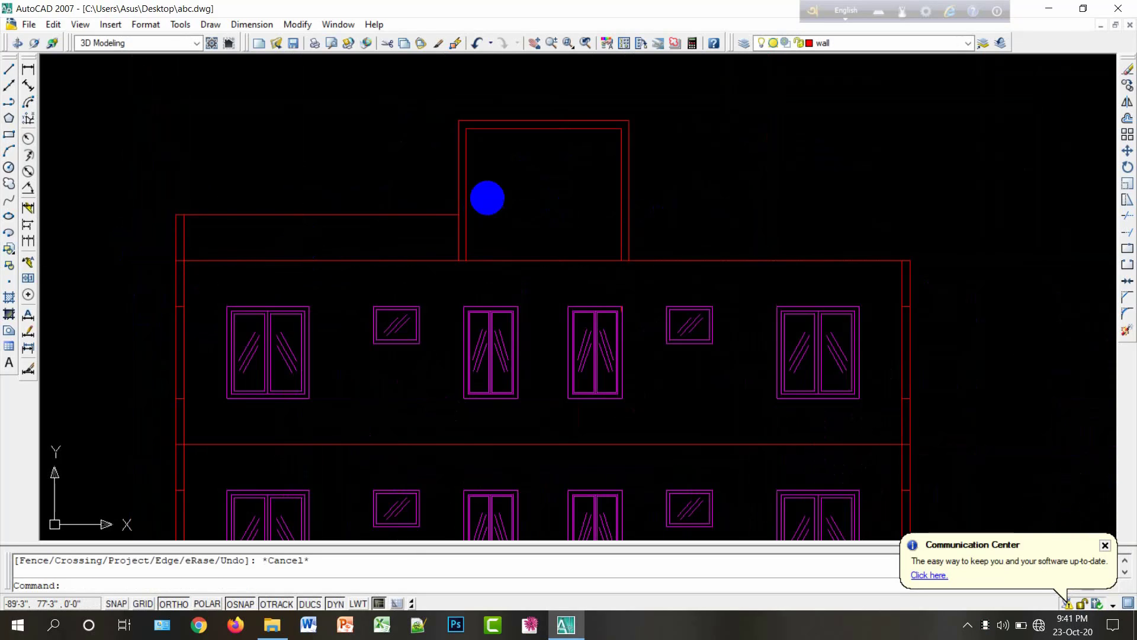
# Step: Mirror the left parapet lines and extended wall line about the vertical centre of the stair room, keeping the source objects
pyautogui.click(367, 239)
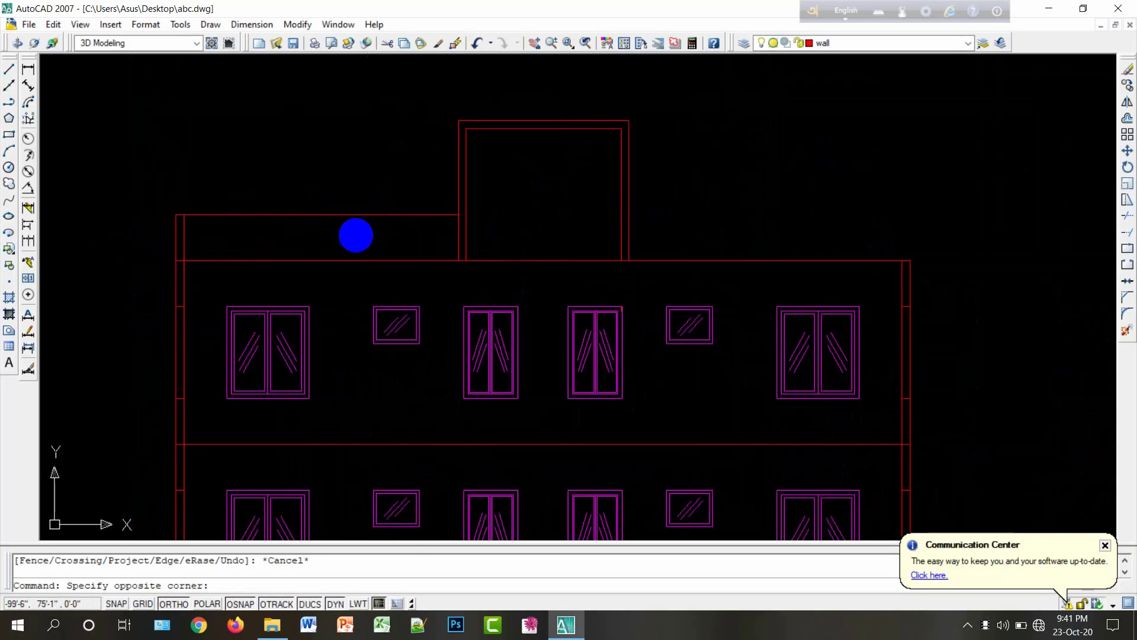
pyautogui.click(125, 180)
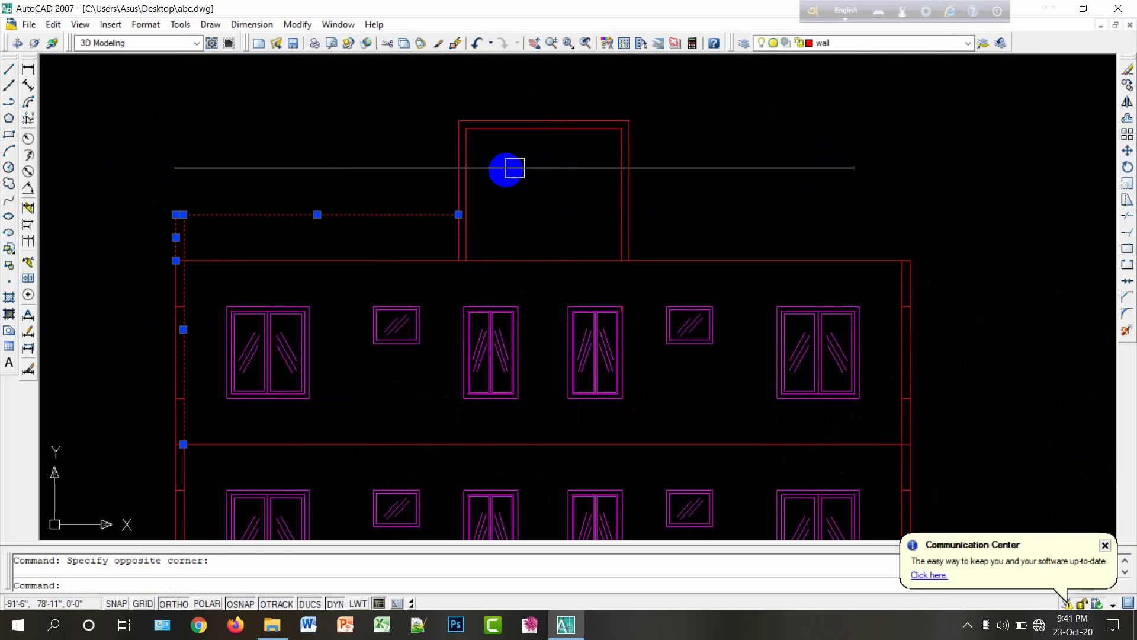
pyautogui.press('Escape')
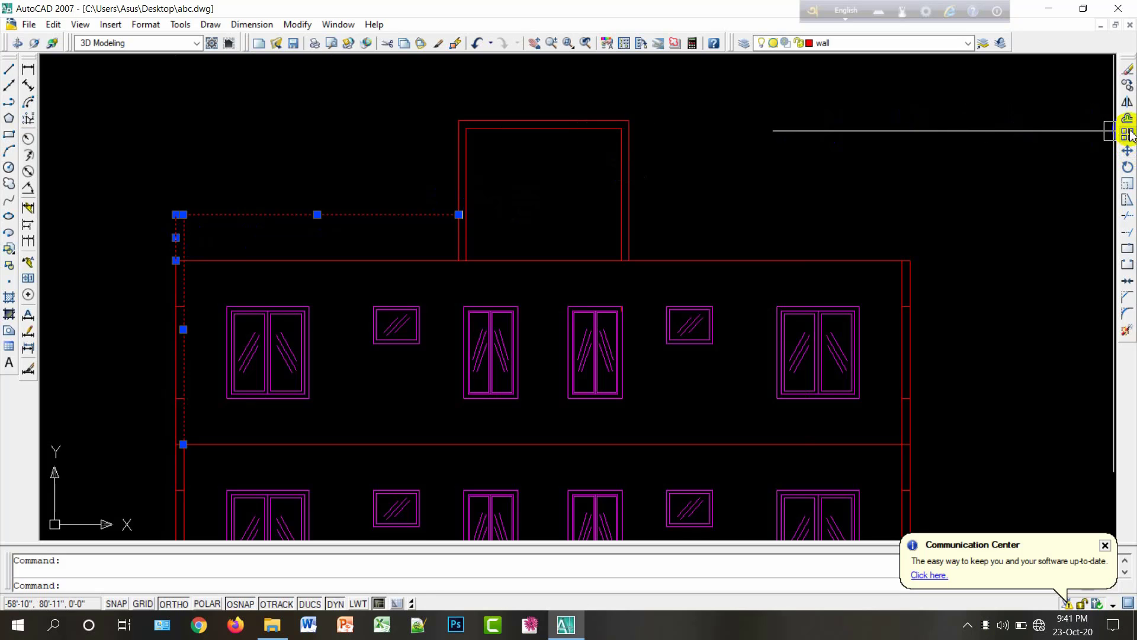
pyautogui.click(1127, 102)
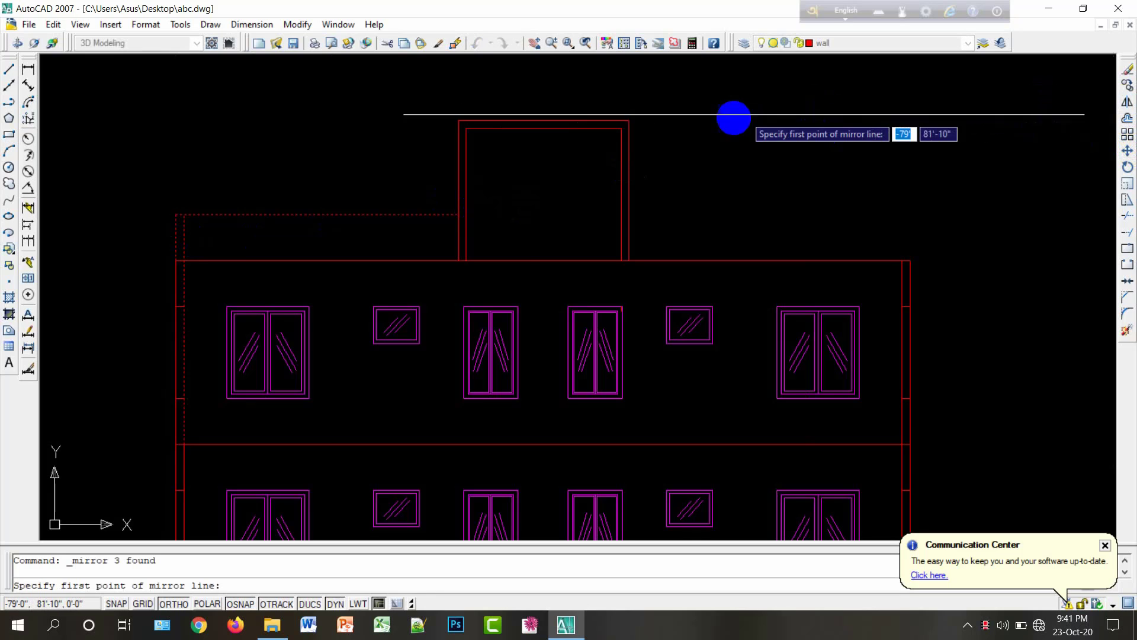
pyautogui.click(544, 128)
pyautogui.click(535, 368)
pyautogui.rightClick(540, 373)
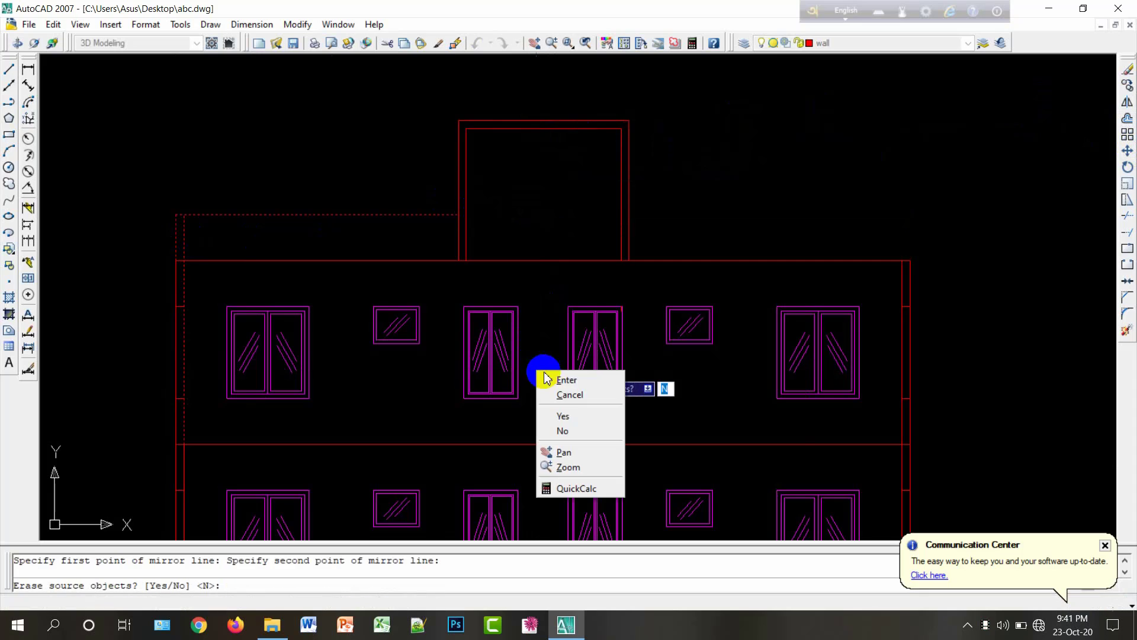
pyautogui.click(566, 379)
pyautogui.scroll(3, 919, 231)
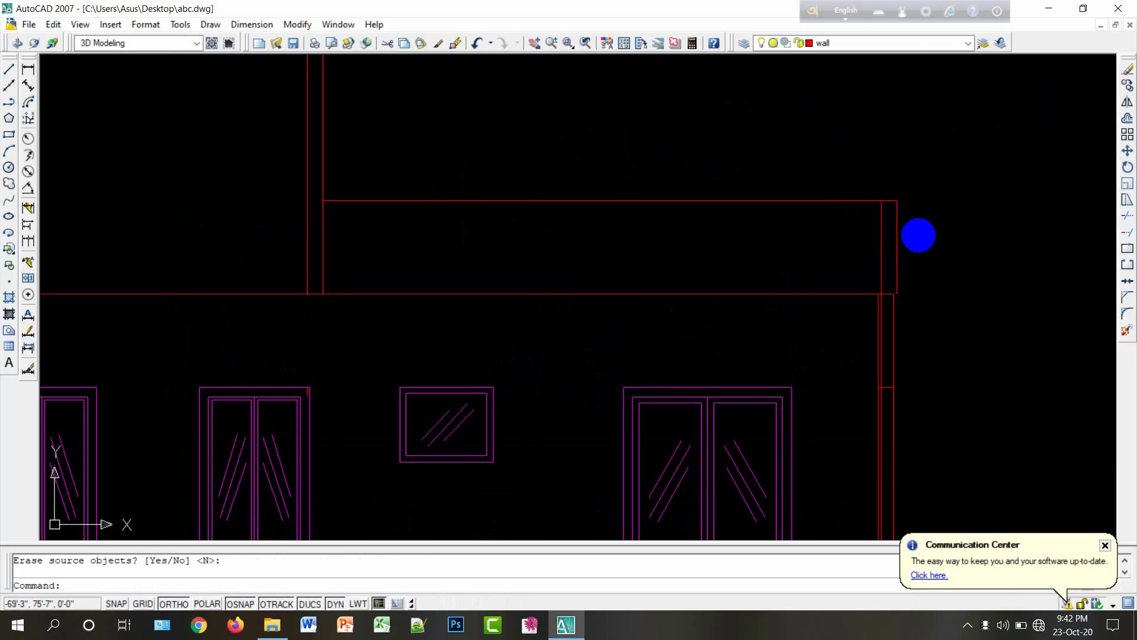
# Step: Move the right parapet's three lines so its outer vertical line aligns with the roof's outer right corner
pyautogui.scroll(3, 368, 186)
pyautogui.scroll(-5, 349, 194)
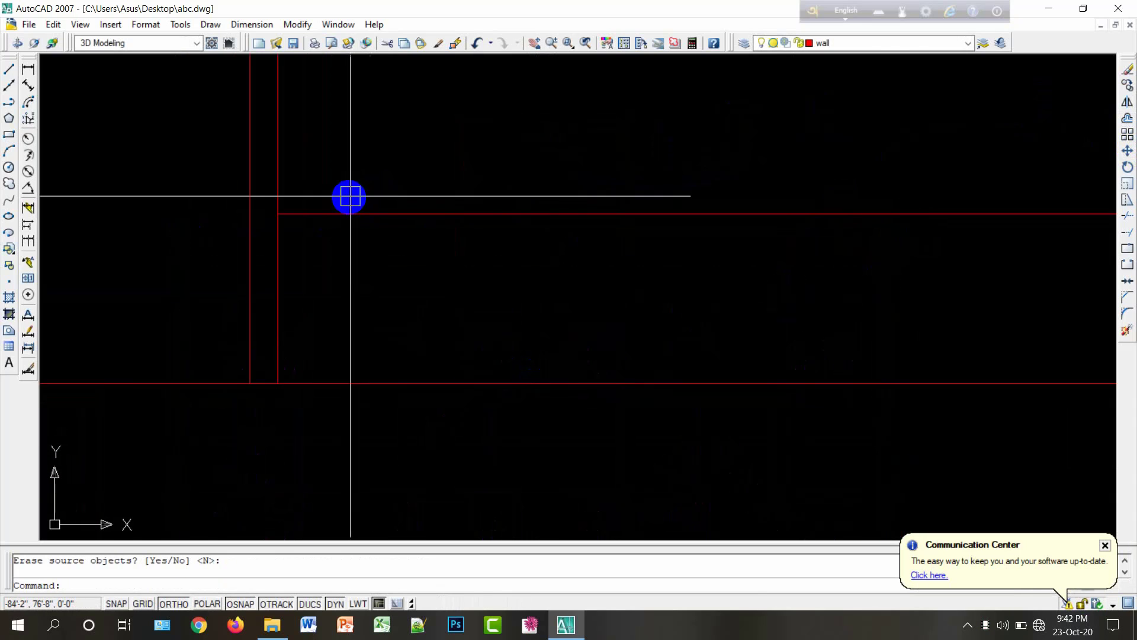
pyautogui.scroll(3, 695, 239)
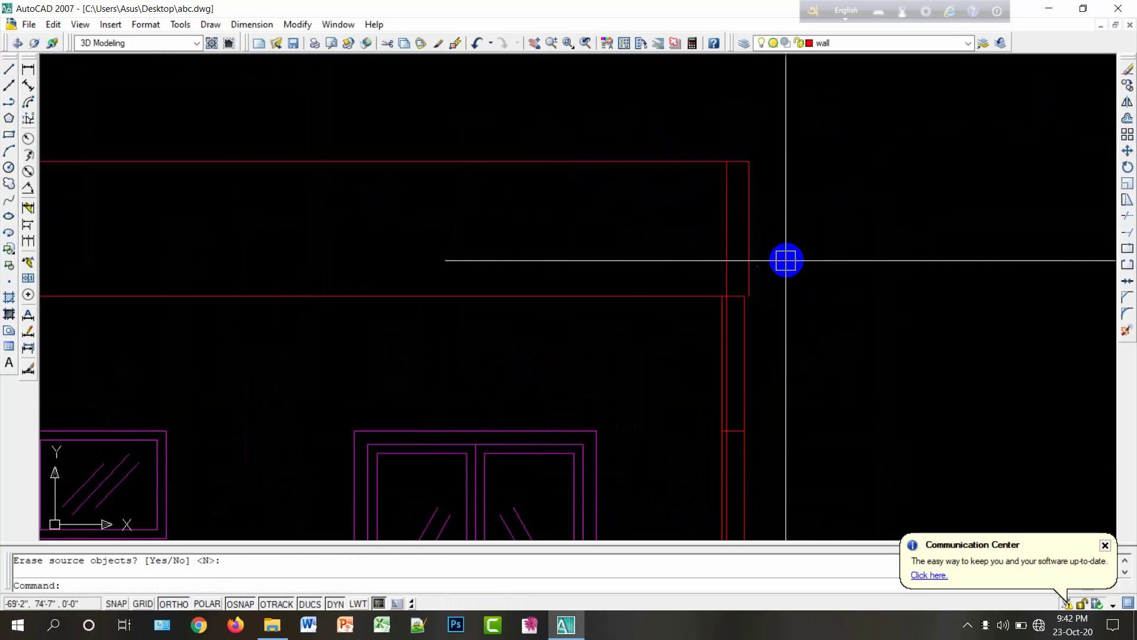
pyautogui.click(787, 260)
pyautogui.click(669, 155)
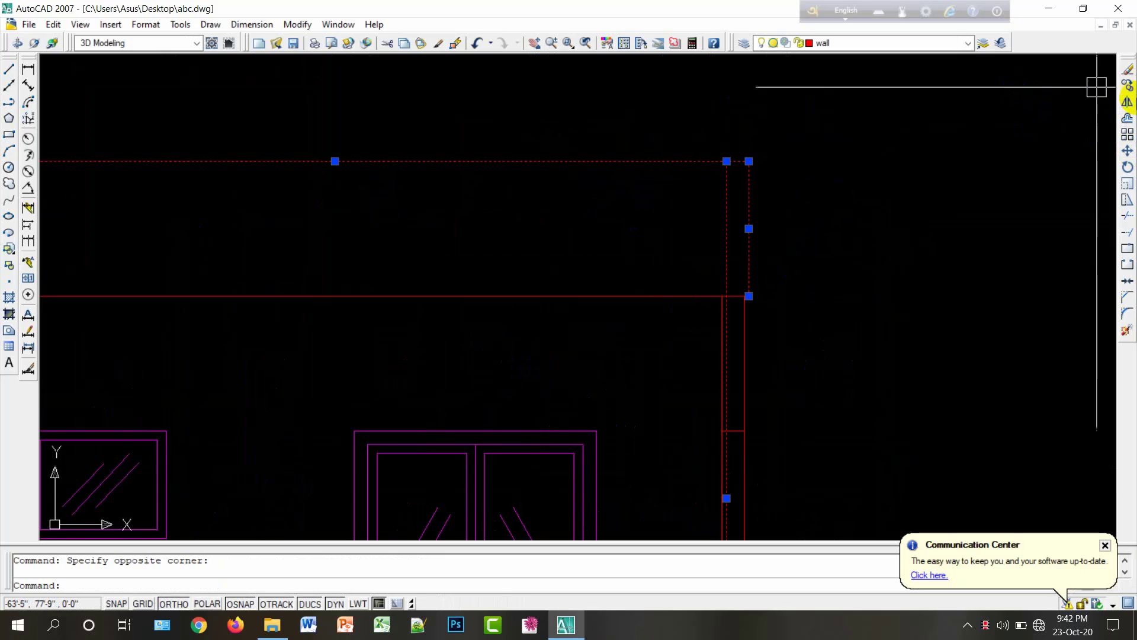
pyautogui.click(1127, 151)
pyautogui.scroll(5, 609, 320)
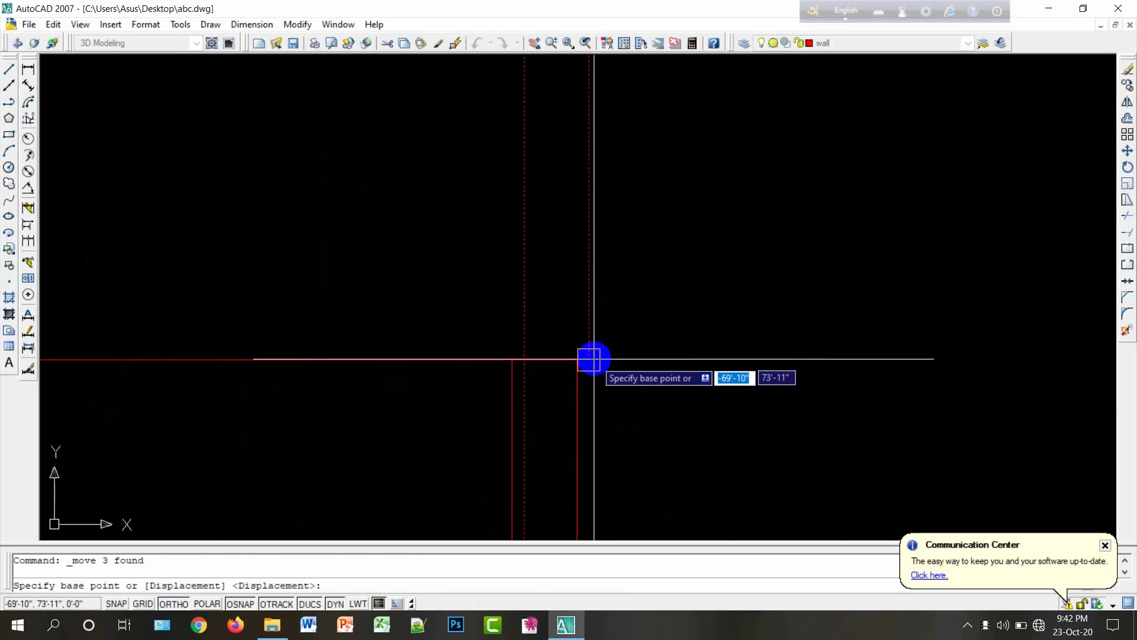
pyautogui.click(592, 359)
pyautogui.click(578, 359)
pyautogui.scroll(-4, 647, 325)
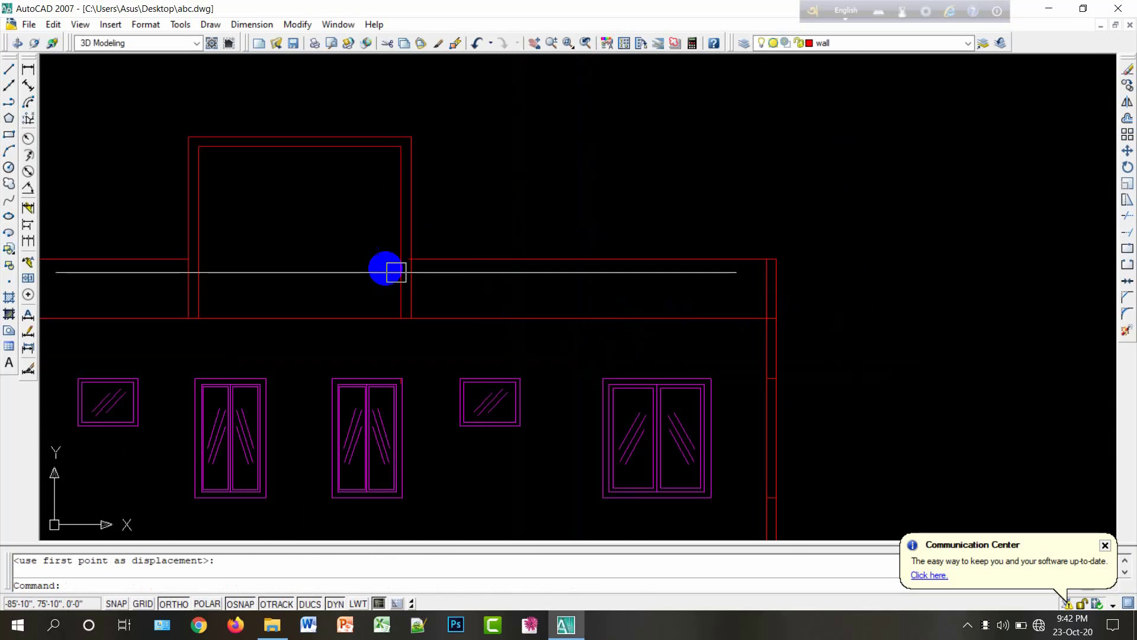
# Step: Trim the right parapet's top line where it overshoots into the stair-room wall, and save the drawing
pyautogui.scroll(4, 402, 260)
pyautogui.write('tr')
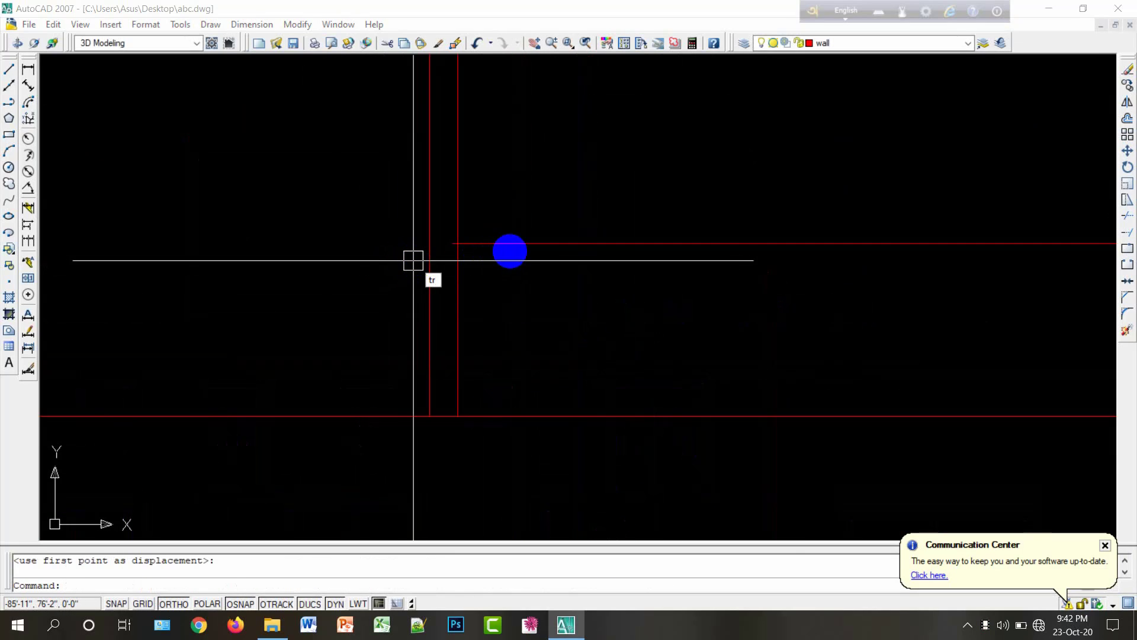
pyautogui.press('Return')
pyautogui.press('Return')
pyautogui.scroll(-1, 462, 244)
pyautogui.scroll(-3, 647, 243)
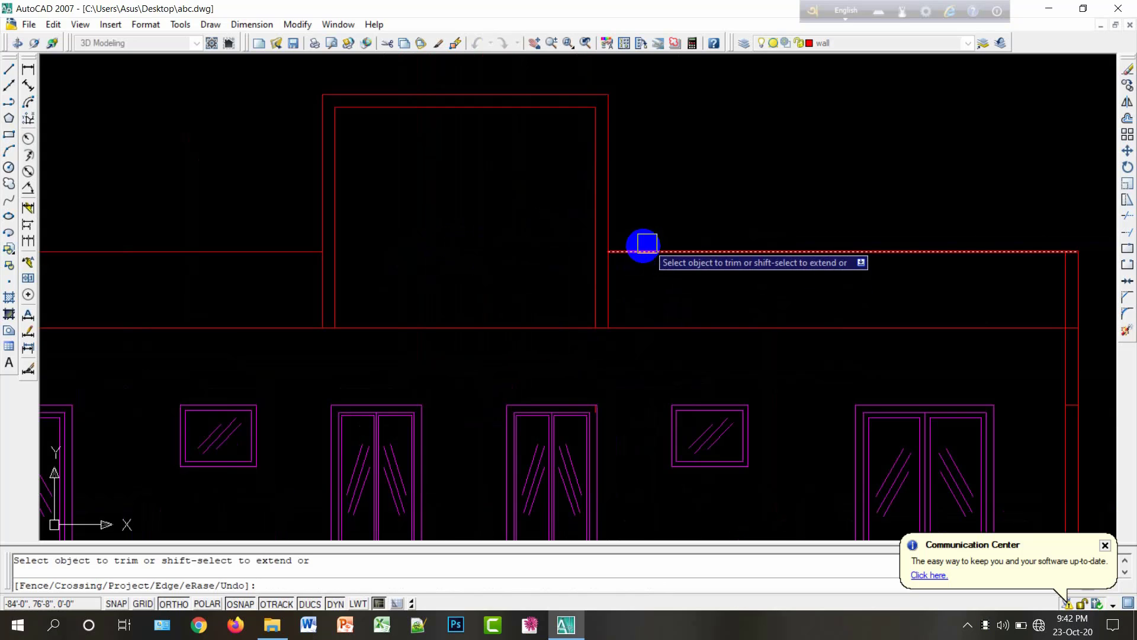
pyautogui.press('Escape')
pyautogui.hotkey('ctrl', 's')
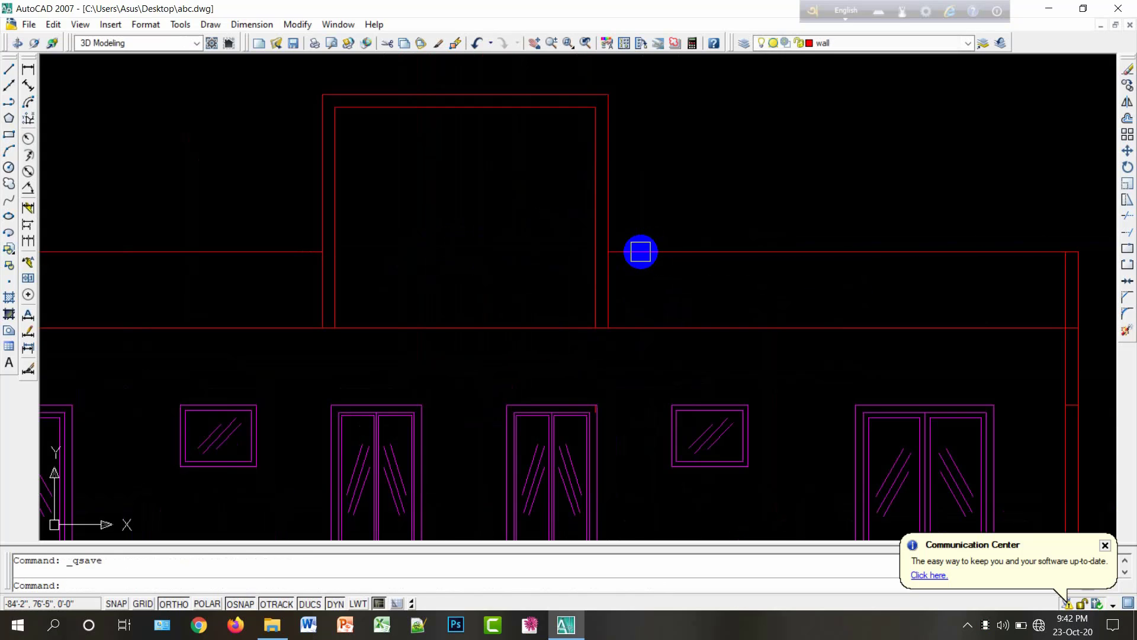
# Step: Examine the complete five-storey elevation from the stair room and parapets down to the building base
pyautogui.scroll(-5, 640, 251)
pyautogui.moveTo(660, 266); pyautogui.dragTo(659, 224, button='middle')
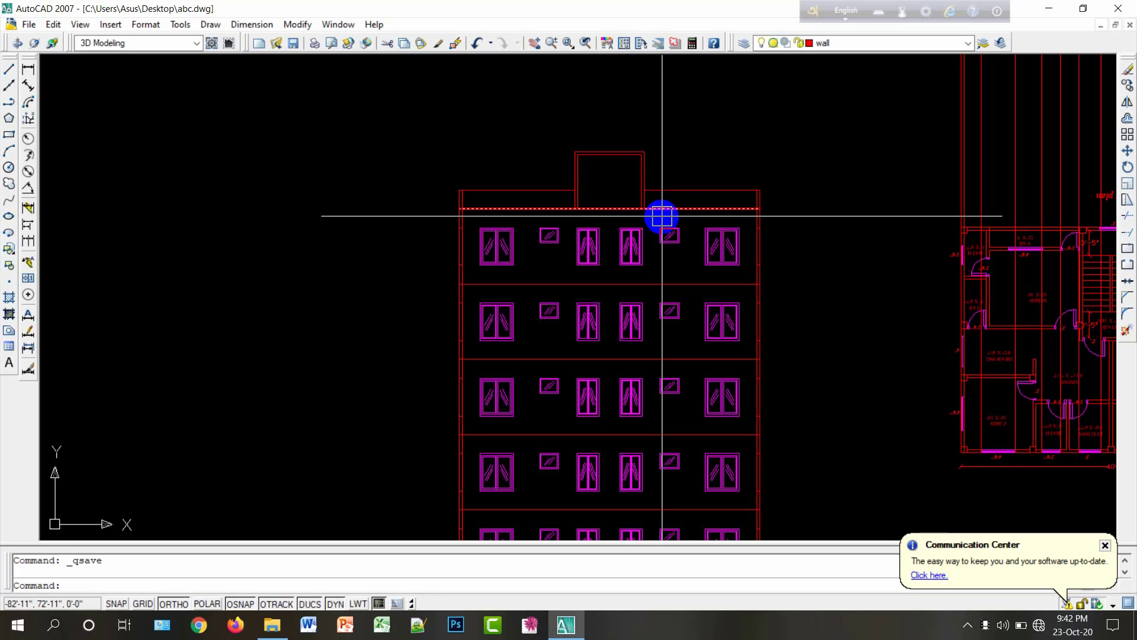
pyautogui.moveTo(695, 269); pyautogui.dragTo(625, 202, button='middle')
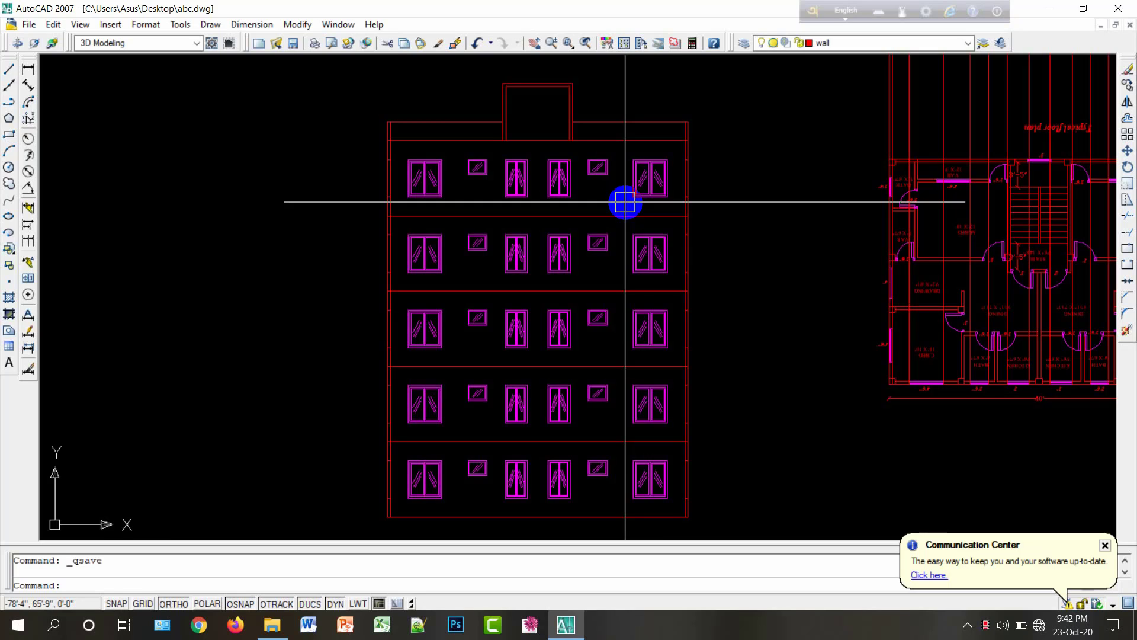
pyautogui.scroll(-2, 607, 223)
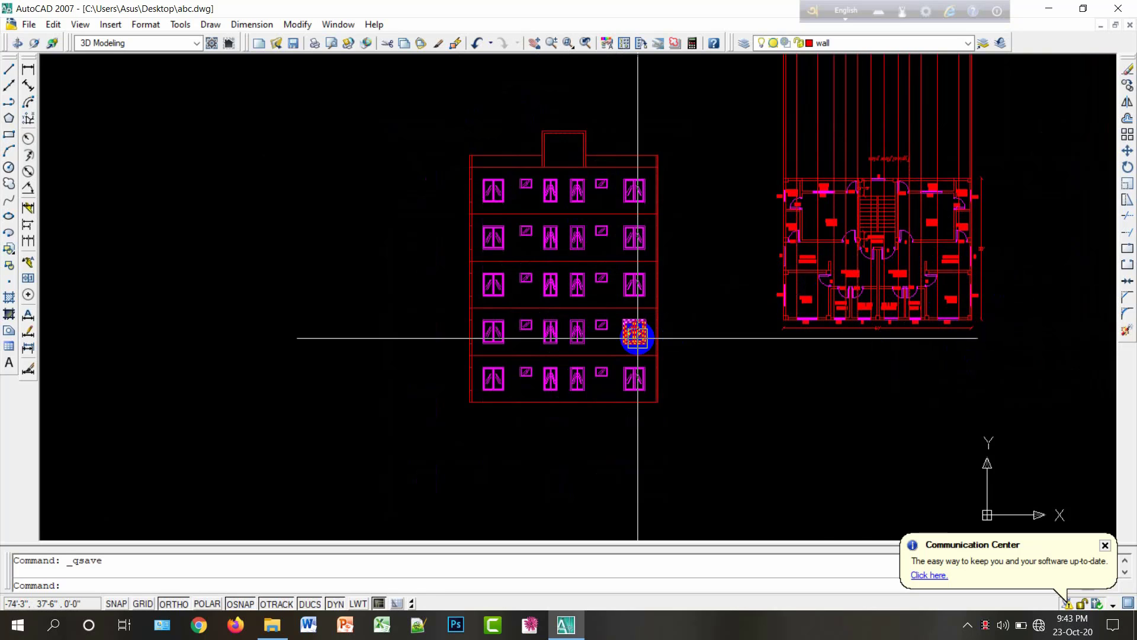
pyautogui.scroll(2, 606, 388)
pyautogui.moveTo(607, 389); pyautogui.dragTo(560, 497, button='middle')
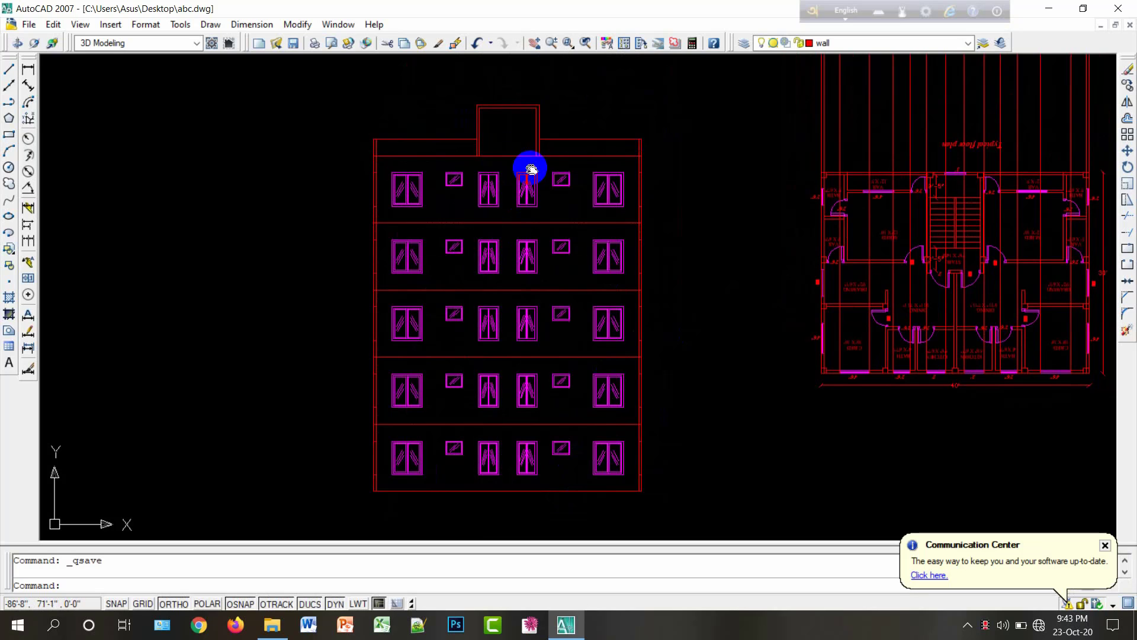
pyautogui.moveTo(532, 169); pyautogui.dragTo(538, 132, button='middle')
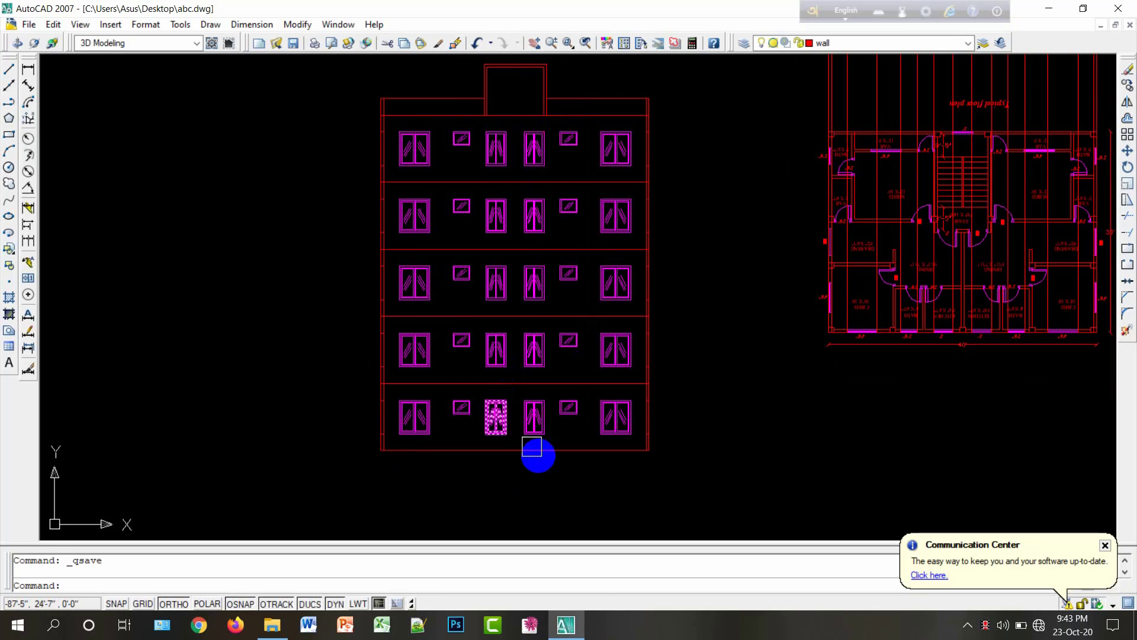
pyautogui.moveTo(546, 483); pyautogui.dragTo(528, 438, button='middle')
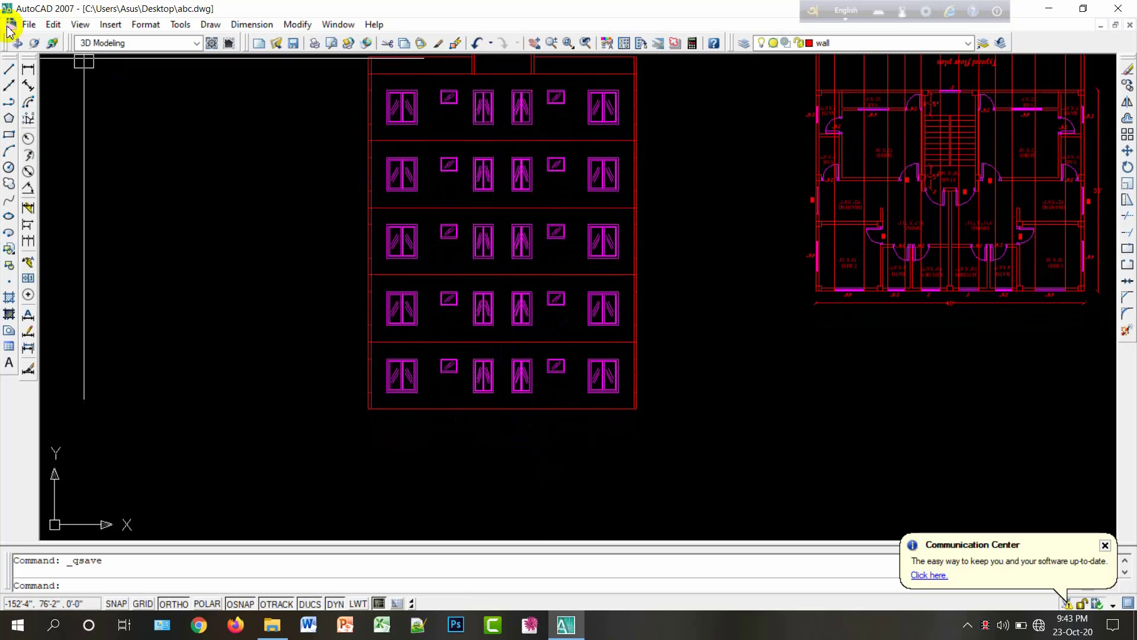
# Step: Draw a horizontal ground line about 54' long along the building base, projecting beyond both outer walls
pyautogui.click(9, 69)
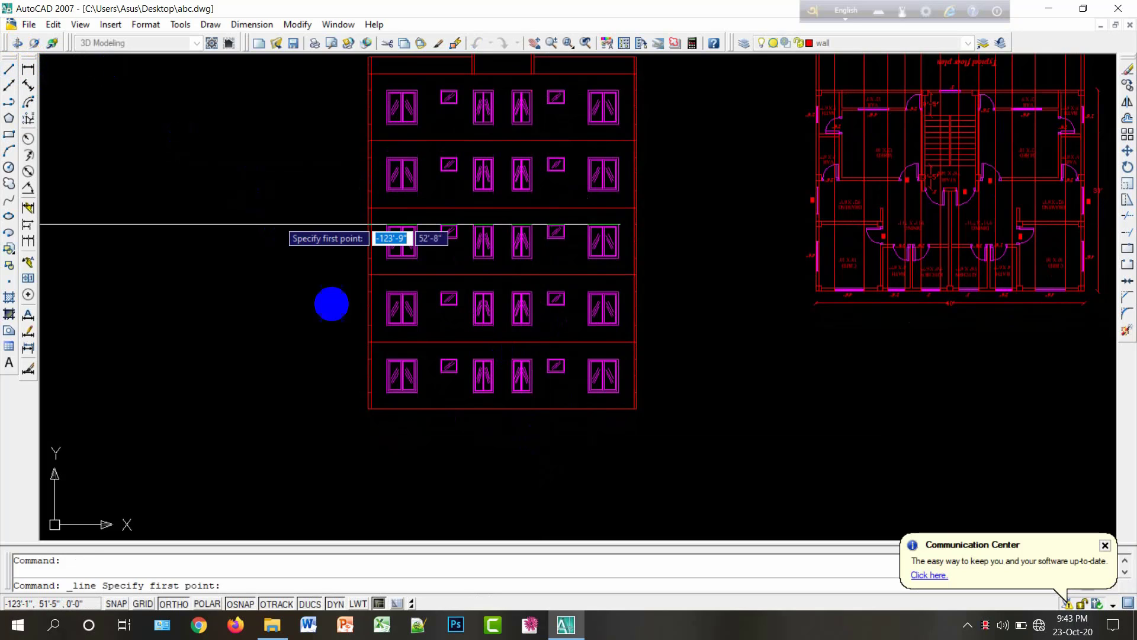
pyautogui.scroll(2, 374, 421)
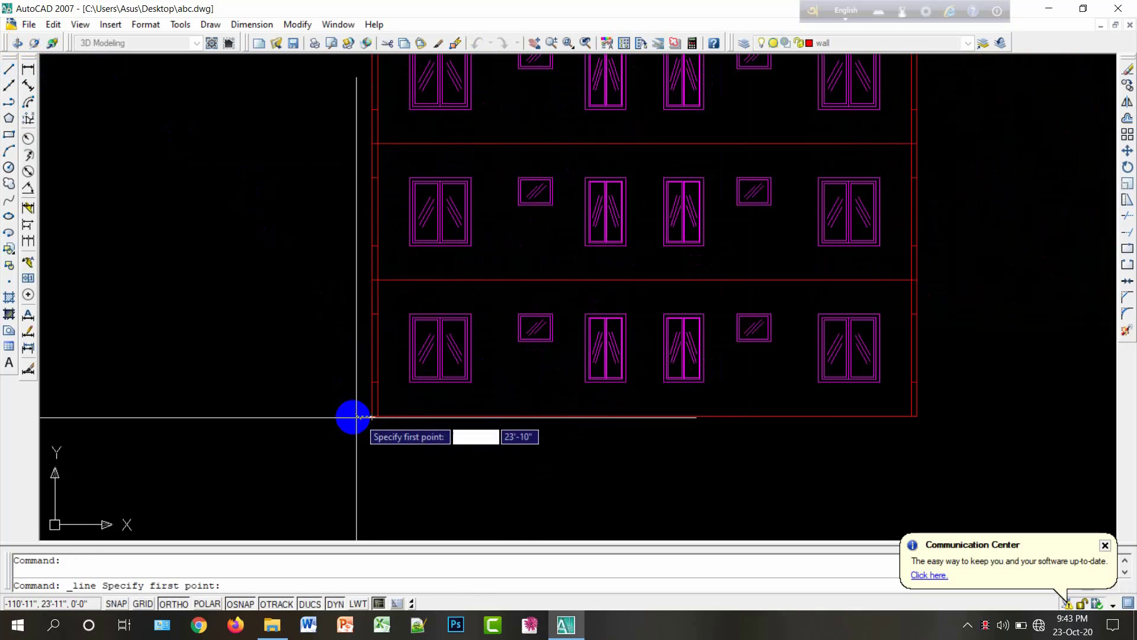
pyautogui.click(274, 417)
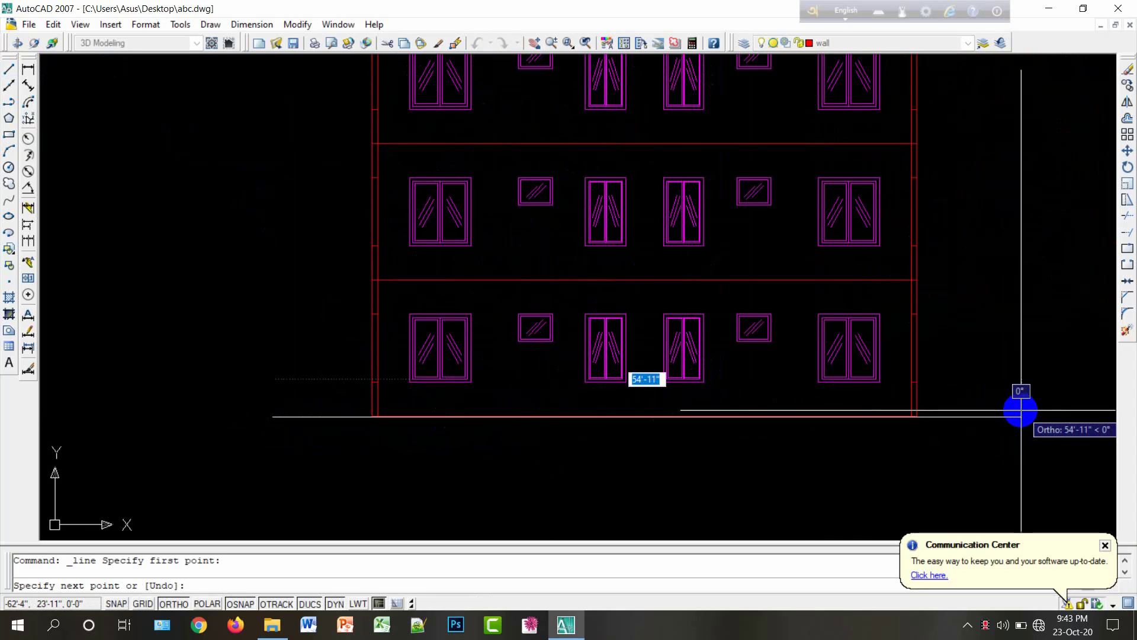
pyautogui.click(1014, 415)
pyautogui.rightClick(1014, 415)
pyautogui.click(1042, 421)
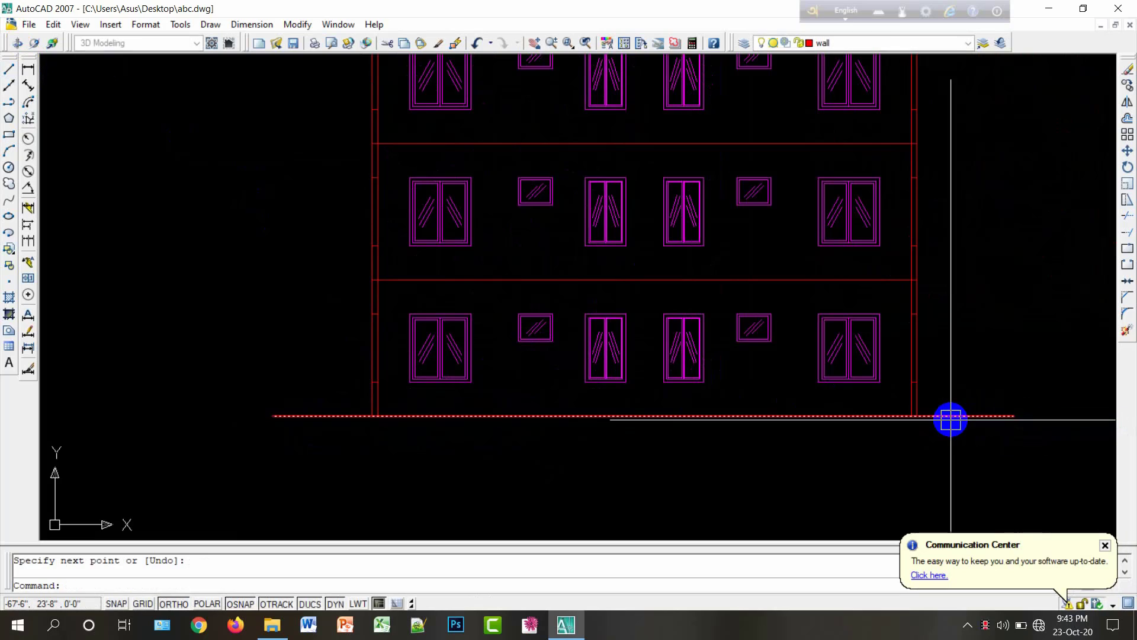
# Step: Offset the ground line downward three times in succession at a distance of 24"
pyautogui.click(951, 418)
pyautogui.write('o')
pyautogui.press('Return')
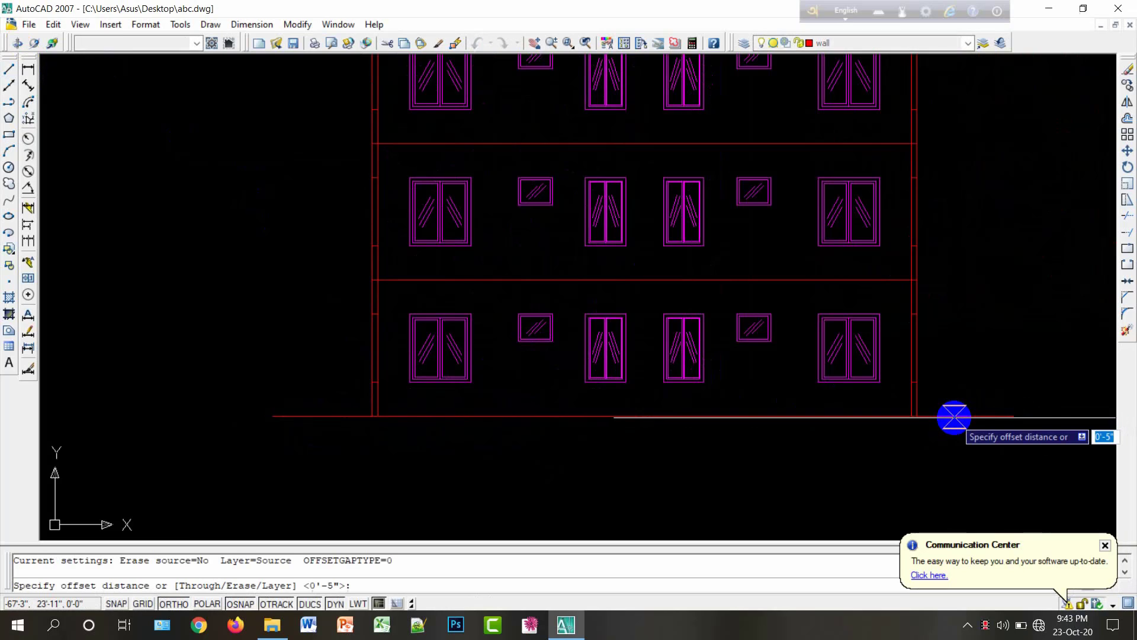
pyautogui.write('24')
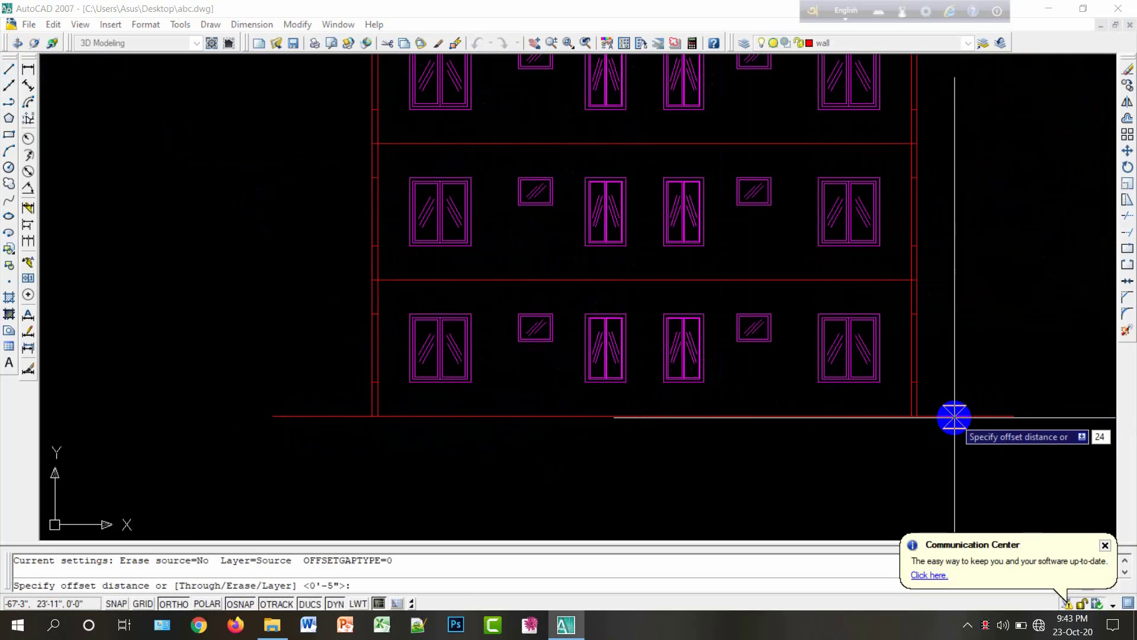
pyautogui.press('Return')
pyautogui.click(971, 477)
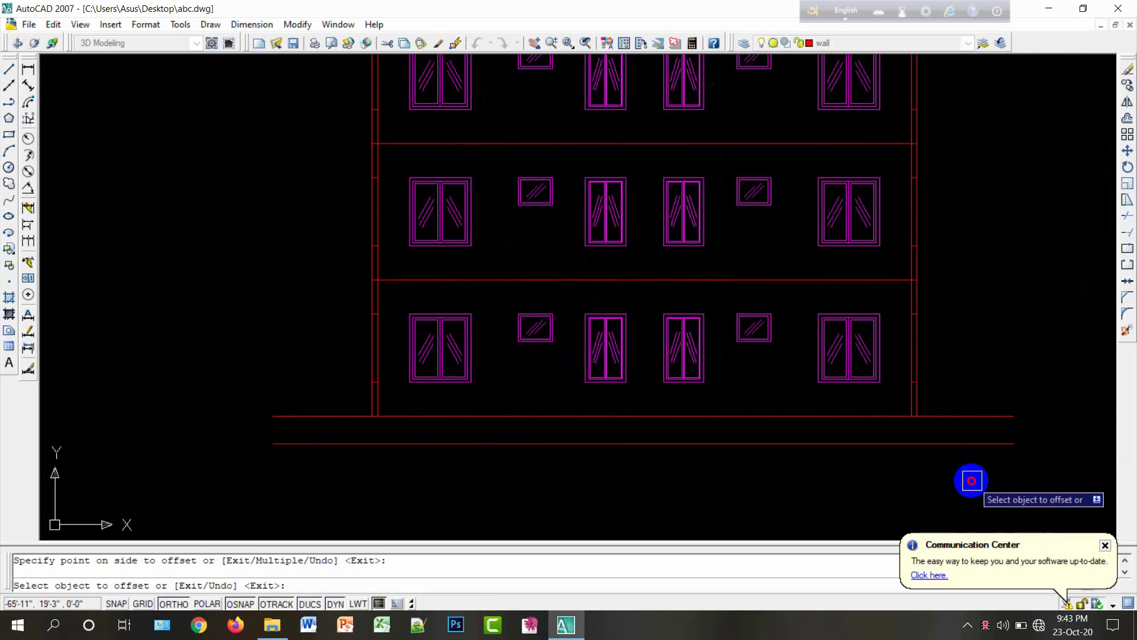
pyautogui.click(964, 443)
pyautogui.click(974, 486)
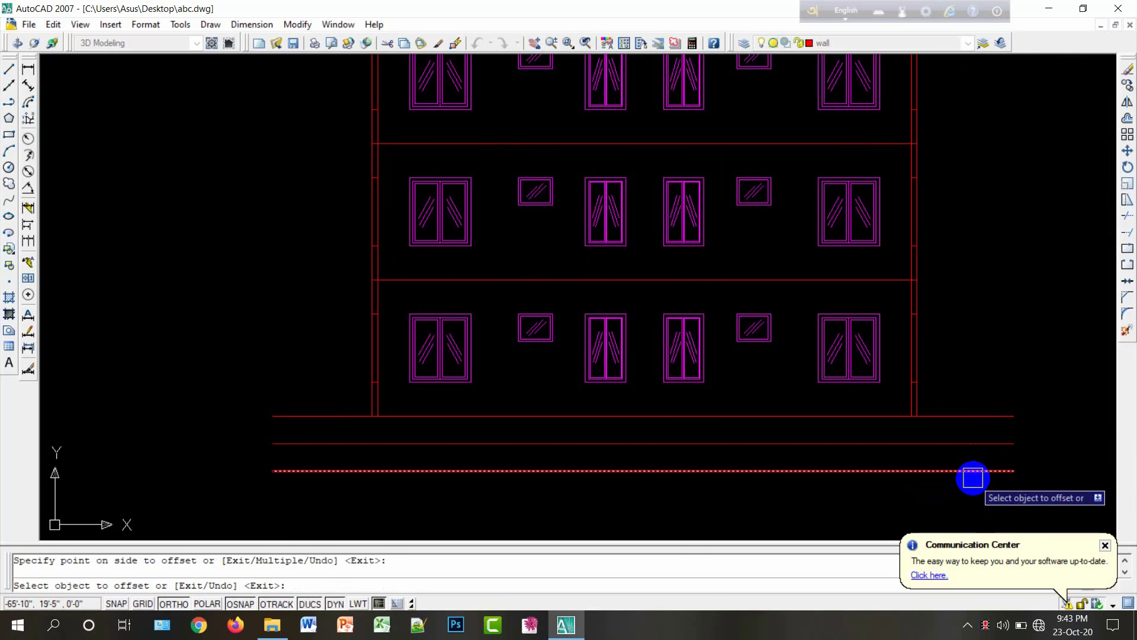
pyautogui.click(973, 477)
pyautogui.click(985, 508)
pyautogui.press('Escape')
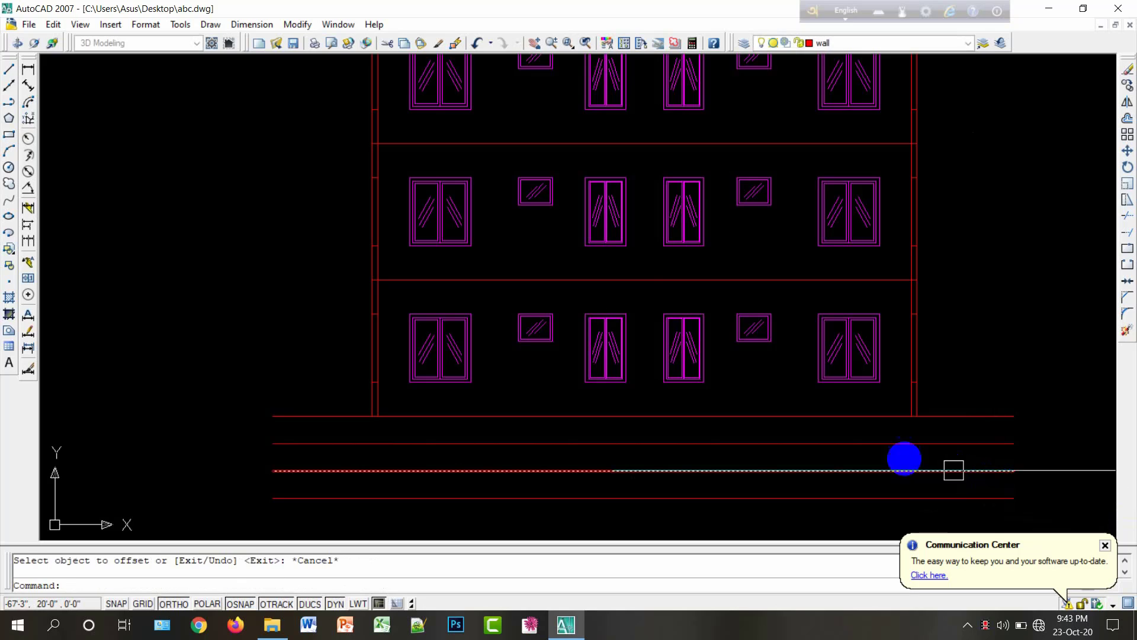
# Step: Draw a short horizontal extension line outward from the right end of the lowest ground line
pyautogui.scroll(-5, 932, 433)
pyautogui.scroll(4, 929, 433)
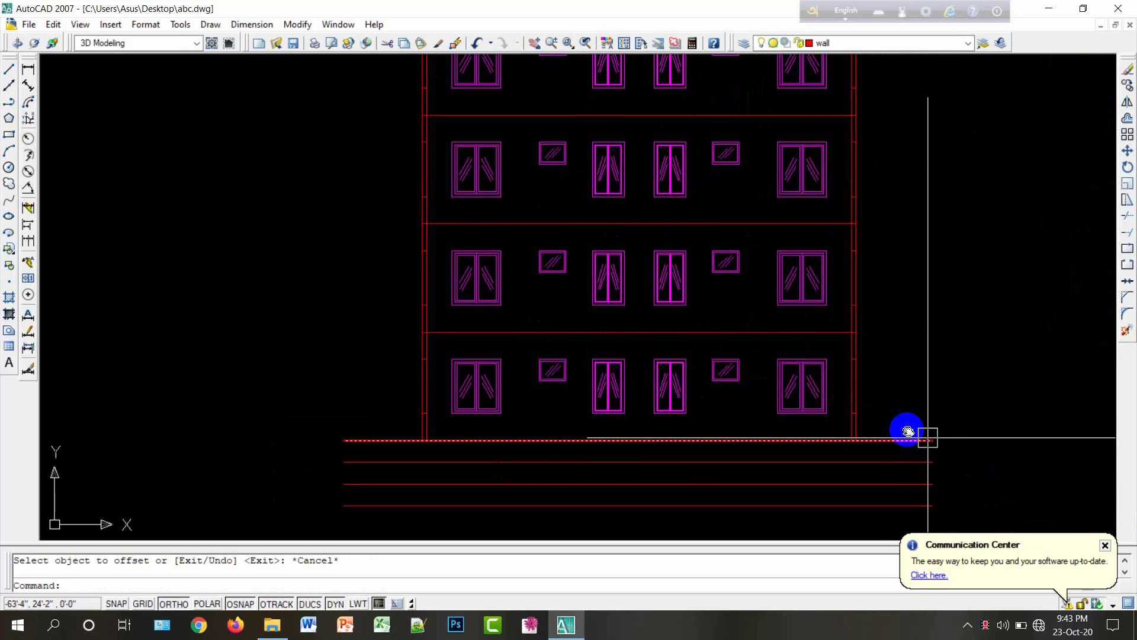
pyautogui.moveTo(908, 430); pyautogui.dragTo(855, 383, button='middle')
pyautogui.write('l')
pyautogui.press('Return')
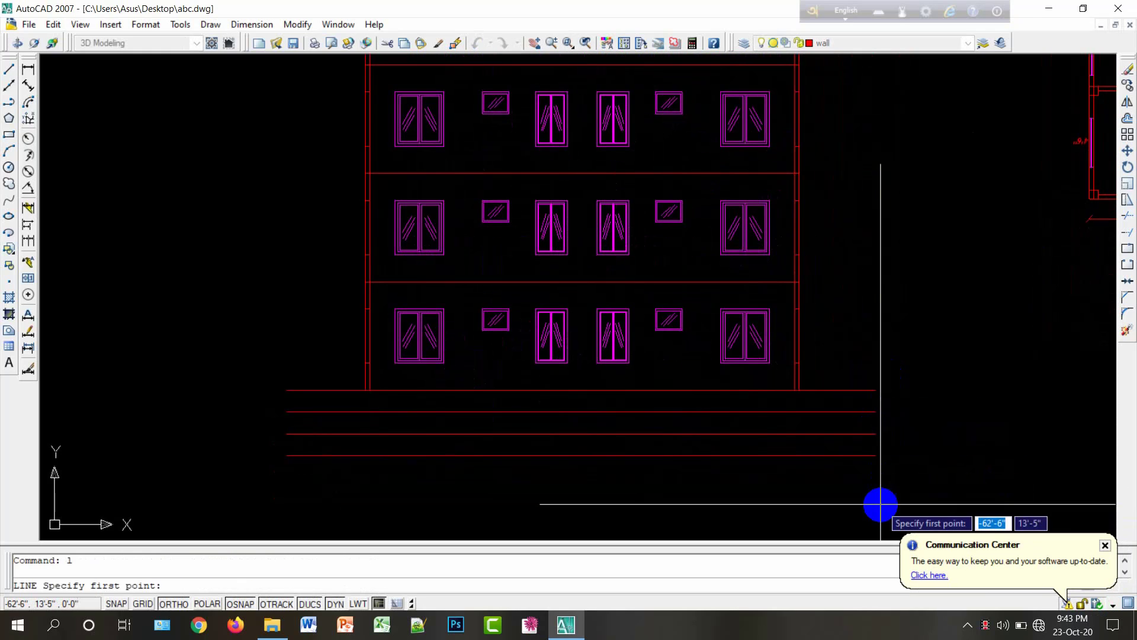
pyautogui.click(876, 456)
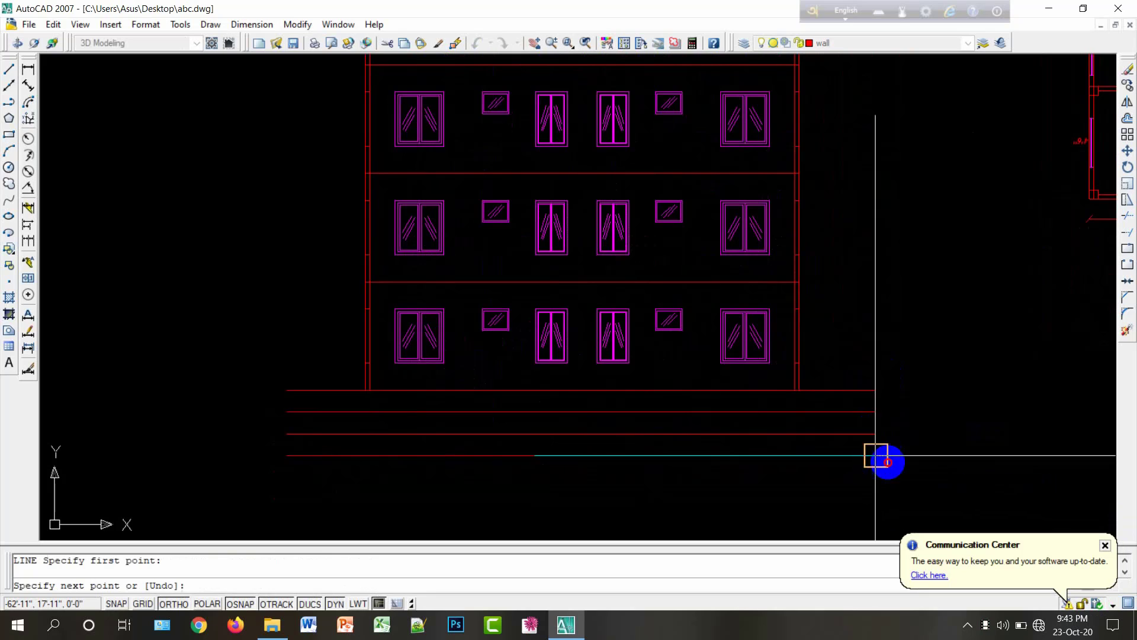
pyautogui.click(989, 456)
pyautogui.rightClick(990, 456)
pyautogui.click(1007, 460)
# Step: Copy the extension line from its outer endpoint to the left end of the ground line just above the lowest
pyautogui.click(957, 456)
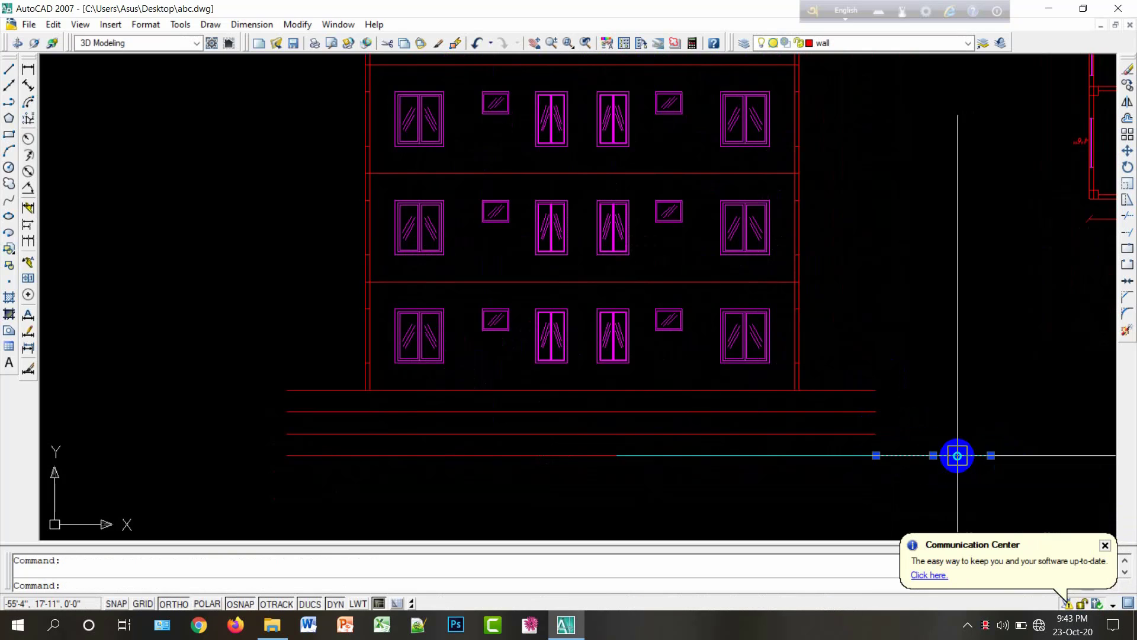
pyautogui.rightClick(957, 456)
pyautogui.click(861, 179)
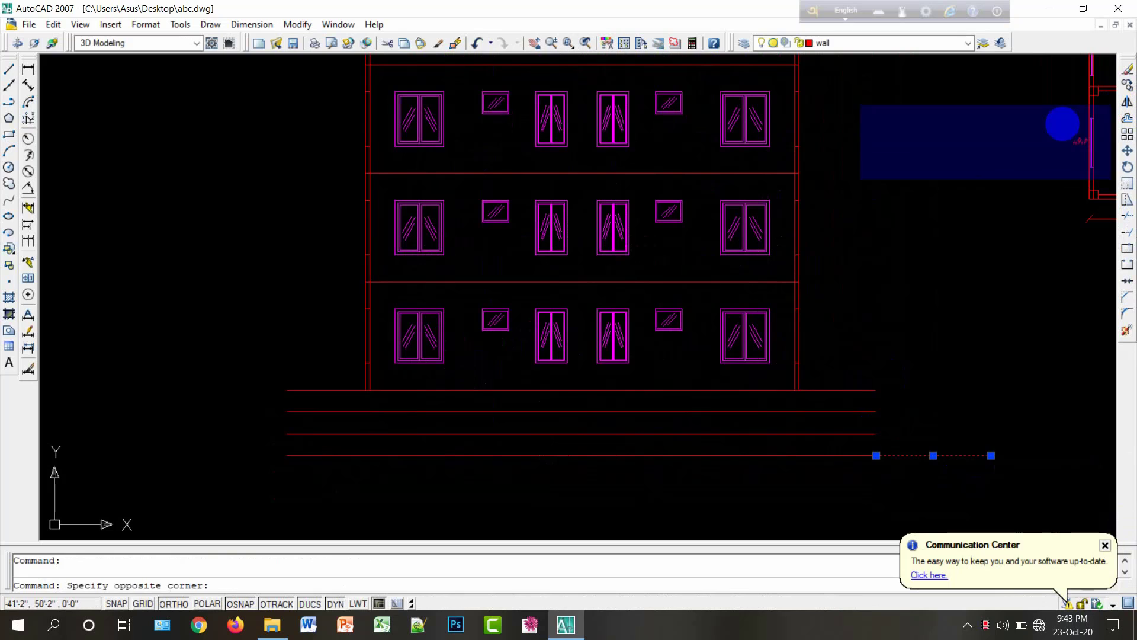
pyautogui.click(950, 191)
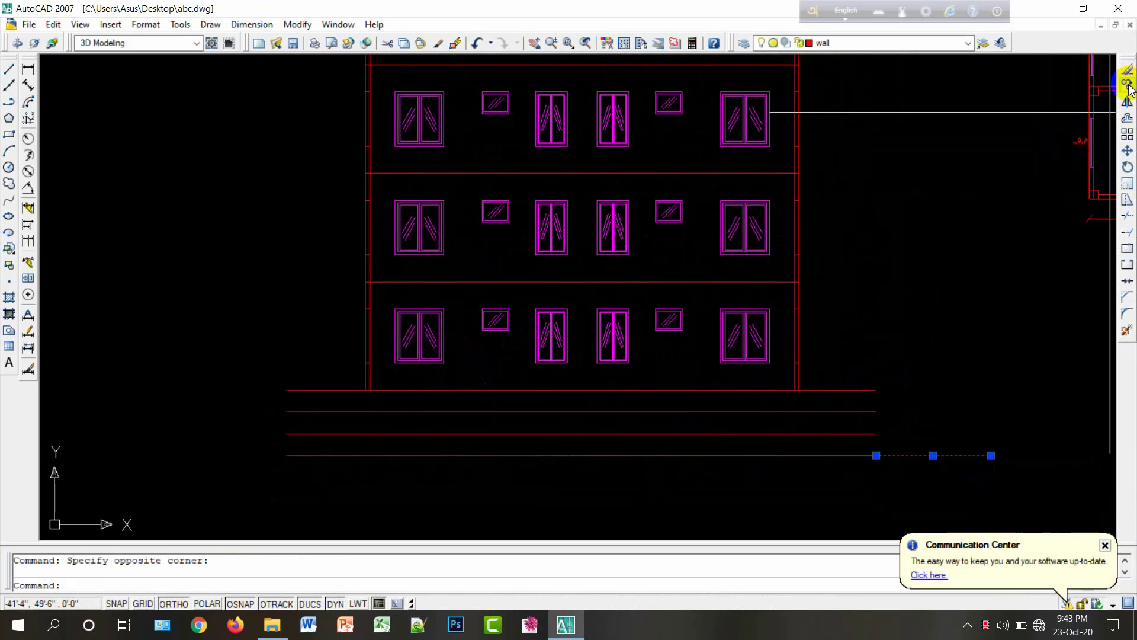
pyautogui.click(1129, 87)
pyautogui.click(991, 455)
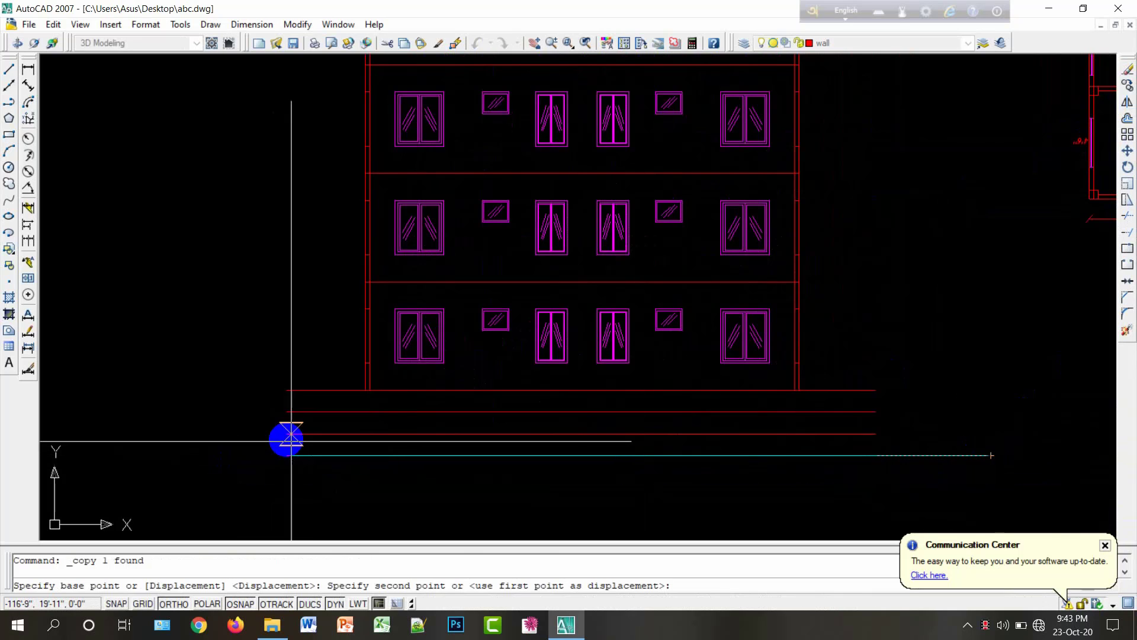
pyautogui.rightClick(288, 436)
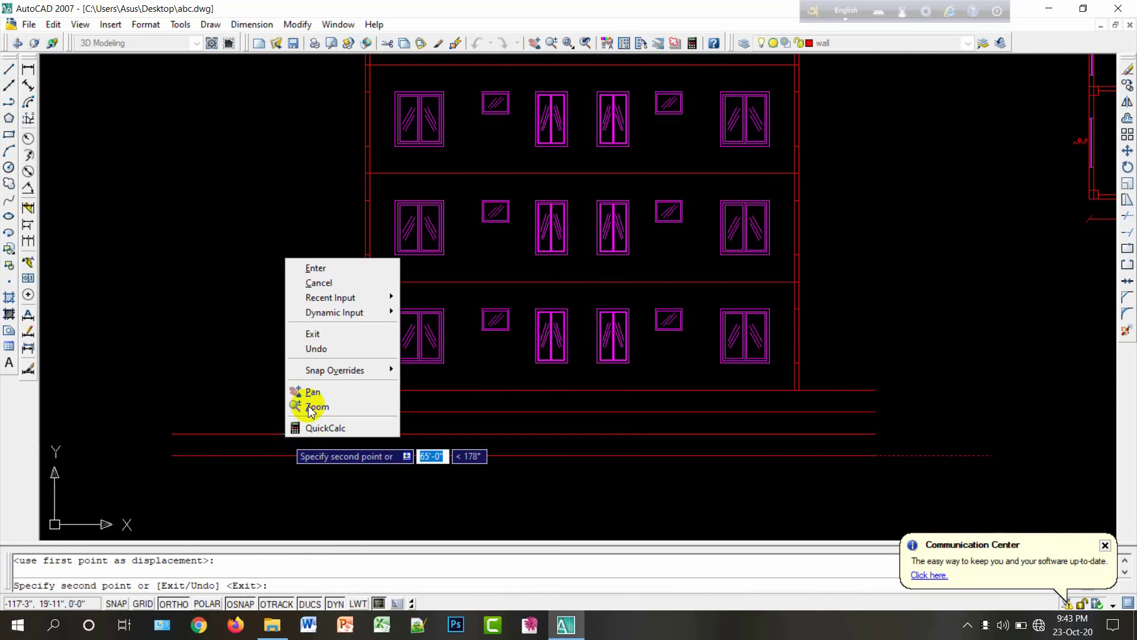
pyautogui.click(317, 268)
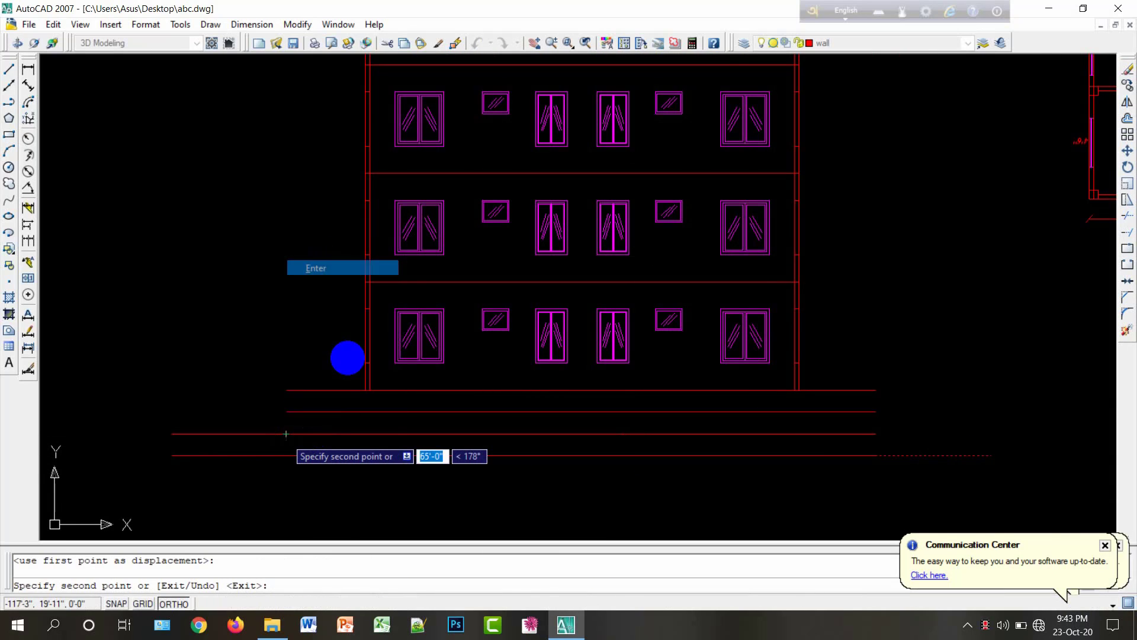
# Step: Copy the left extension line 2' down to the left end of the lowest ground line
pyautogui.click(229, 434)
pyautogui.rightClick(230, 434)
pyautogui.click(260, 135)
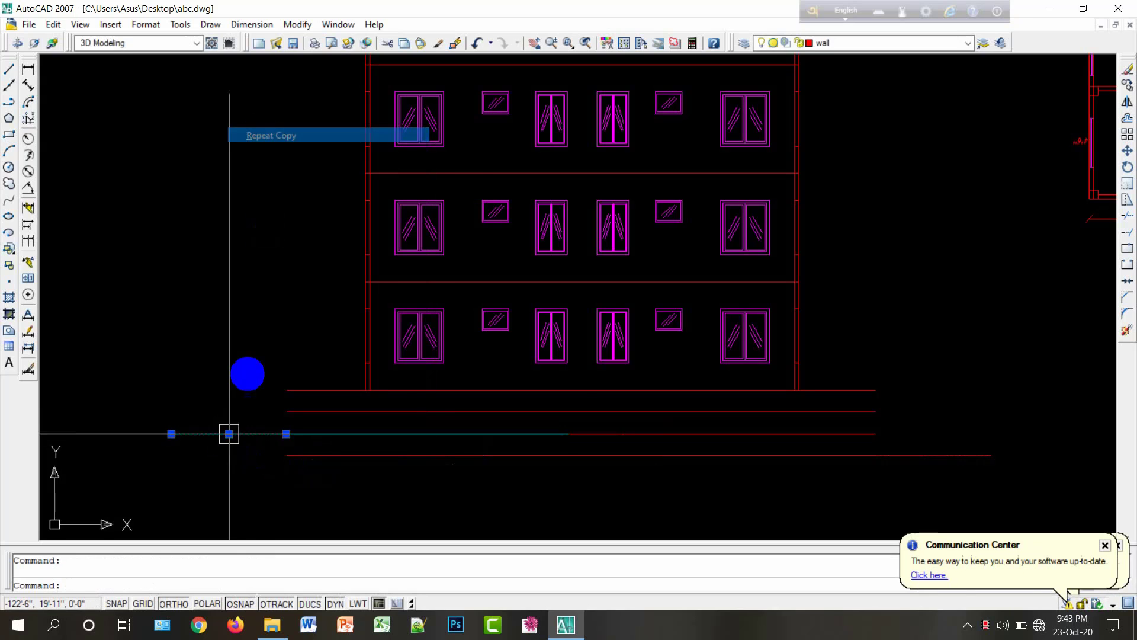
pyautogui.scroll(-2, 279, 436)
pyautogui.scroll(4, 286, 439)
pyautogui.click(293, 428)
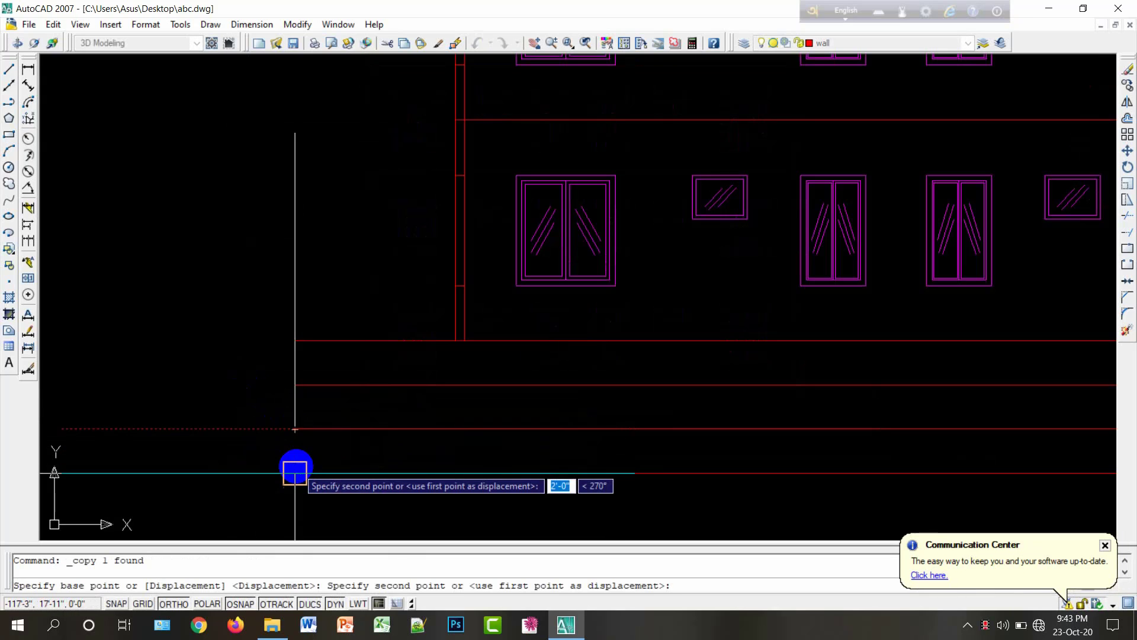
pyautogui.click(295, 472)
pyautogui.rightClick(298, 290)
pyautogui.click(325, 299)
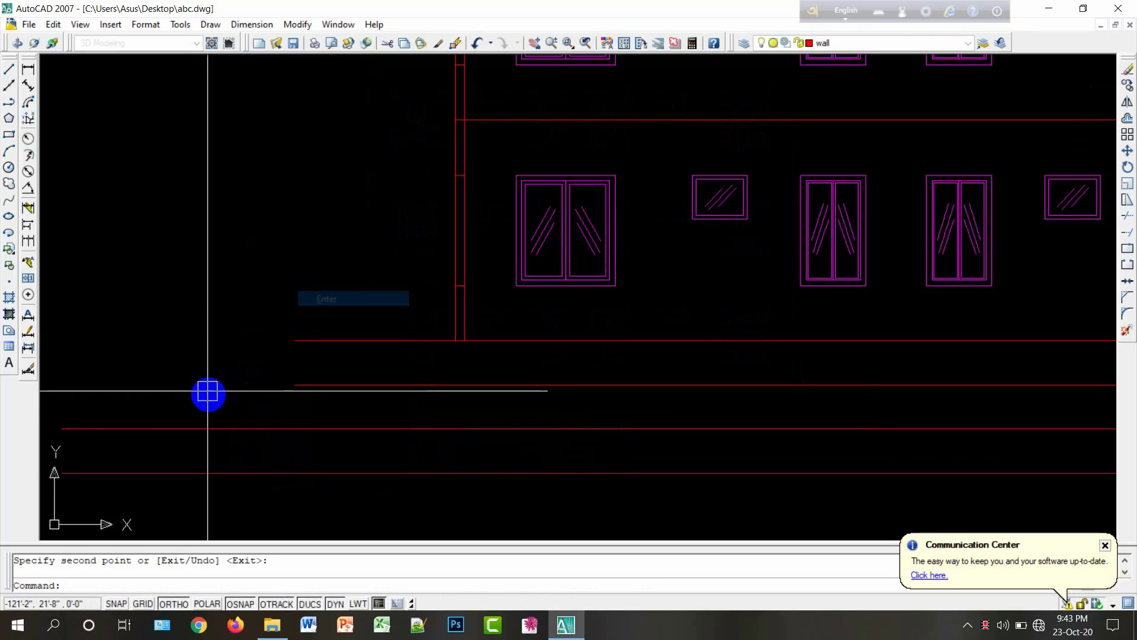
# Step: Erase the left extension line from the ground line just above the lowest one
pyautogui.click(217, 428)
pyautogui.scroll(-5, 355, 437)
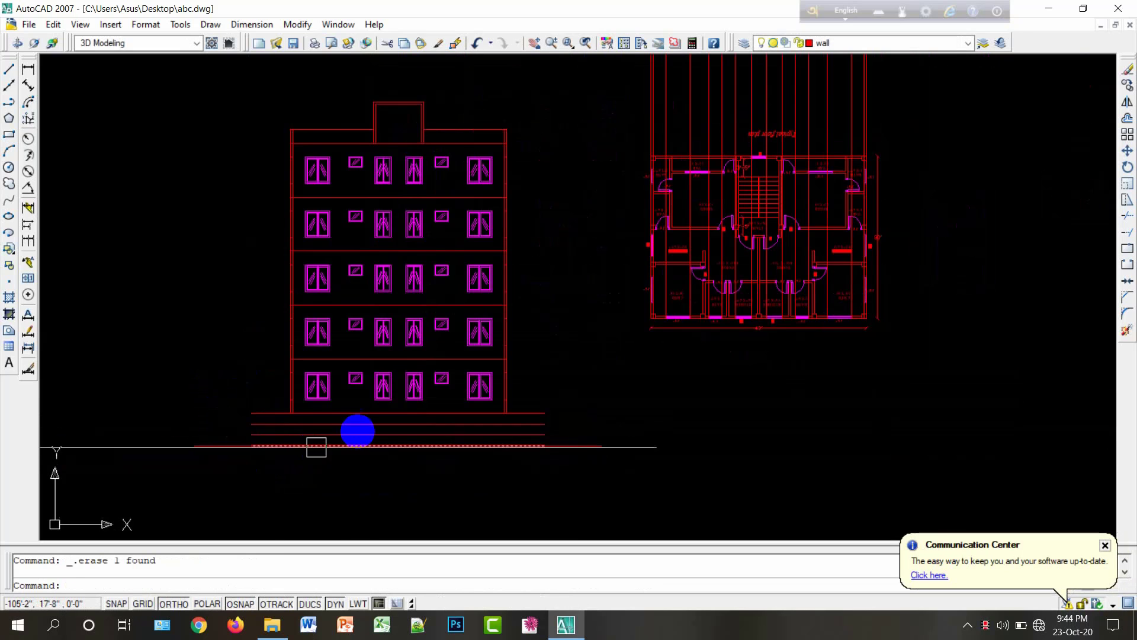
pyautogui.moveTo(363, 427); pyautogui.dragTo(472, 424, button='middle')
# Step: Draw a vertical line from the right end of the top plinth line straight down to the lowest ground line
pyautogui.write('l')
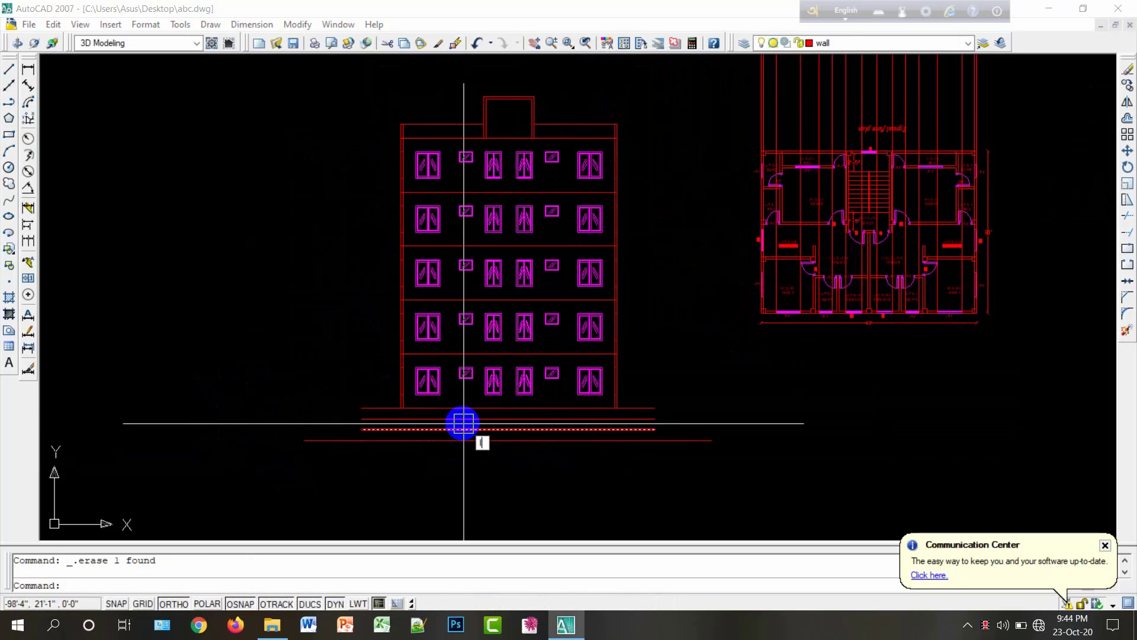
pyautogui.press('Return')
pyautogui.scroll(5, 571, 427)
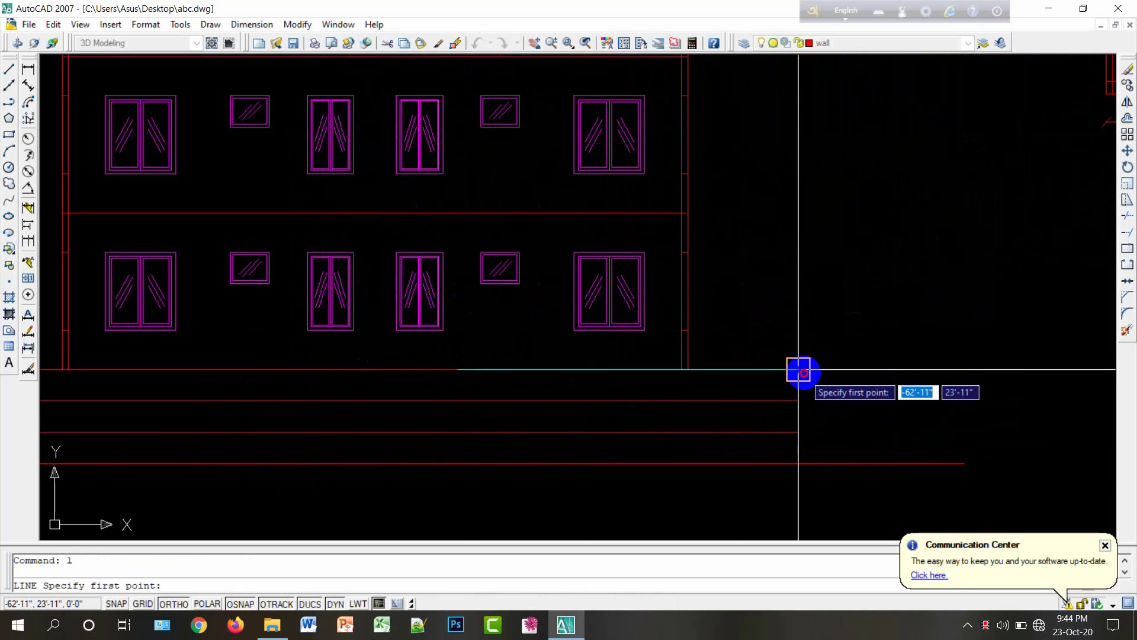
pyautogui.click(799, 370)
pyautogui.click(797, 463)
pyautogui.rightClick(797, 463)
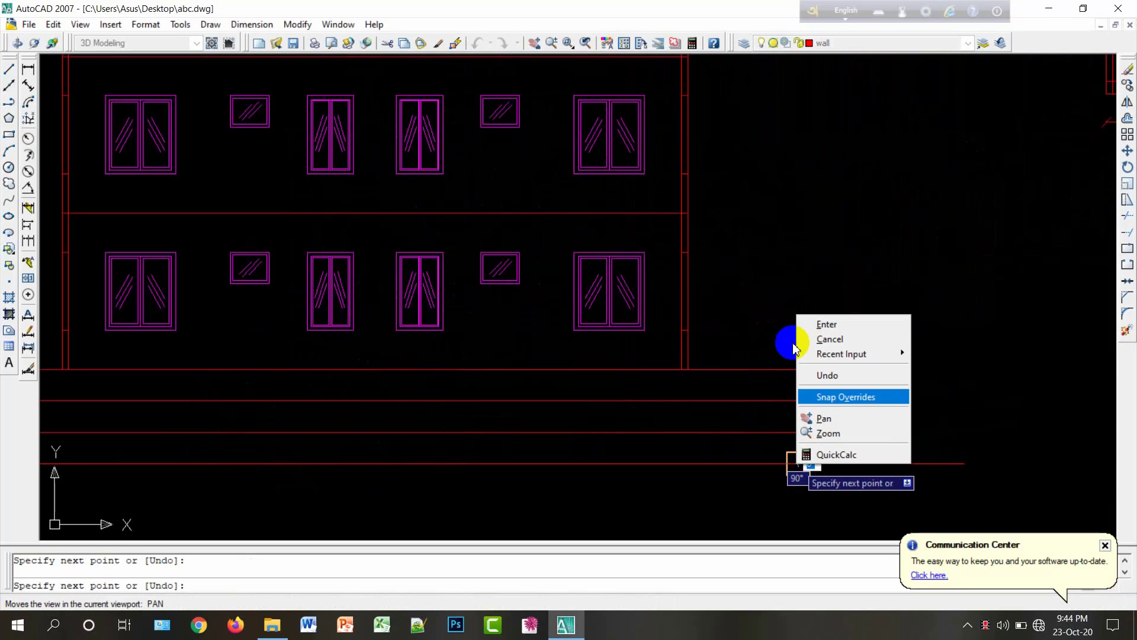
pyautogui.click(828, 324)
# Step: Close the plinth's left side with a vertical line from the top plinth line's left end down to the lowest ground line
pyautogui.scroll(-5, 698, 353)
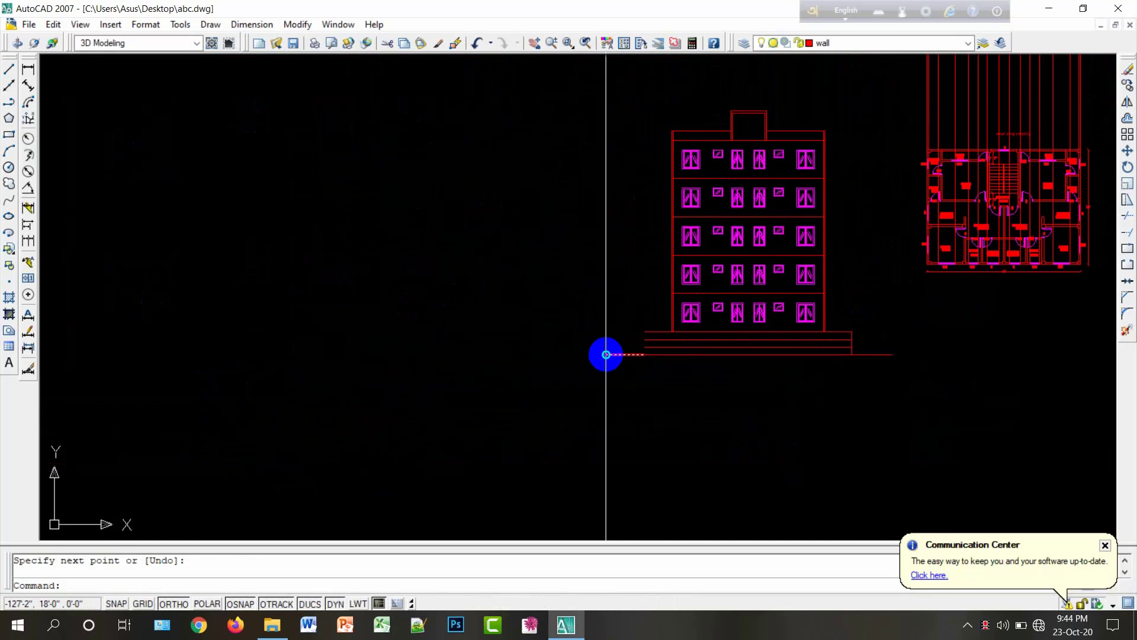
pyautogui.rightClick(604, 354)
pyautogui.click(619, 98)
pyautogui.scroll(6, 642, 421)
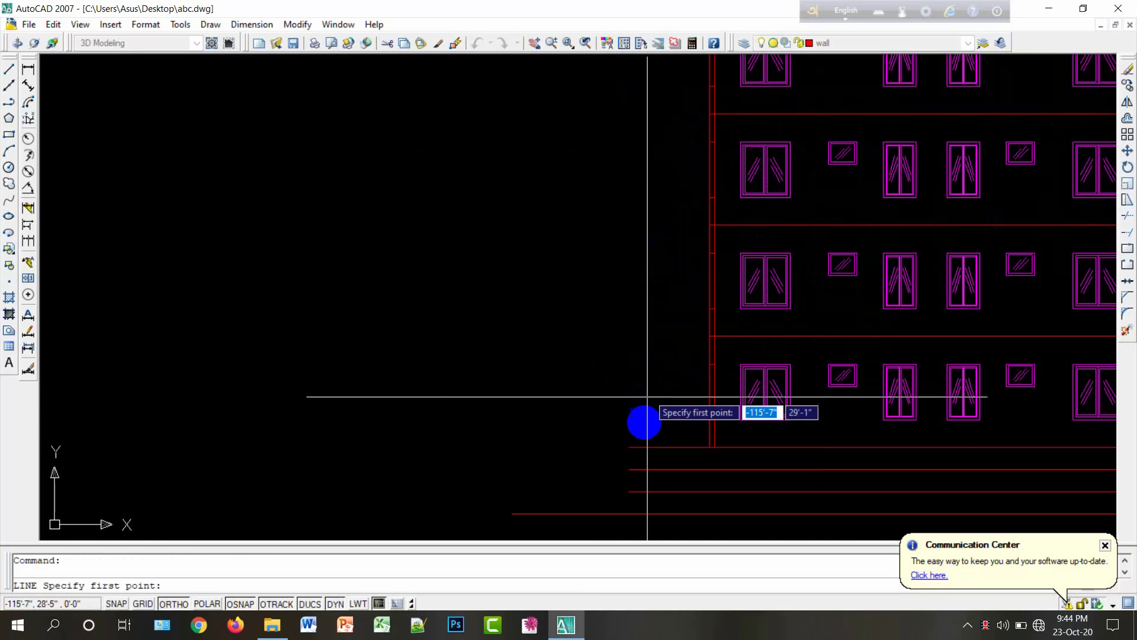
pyautogui.click(629, 446)
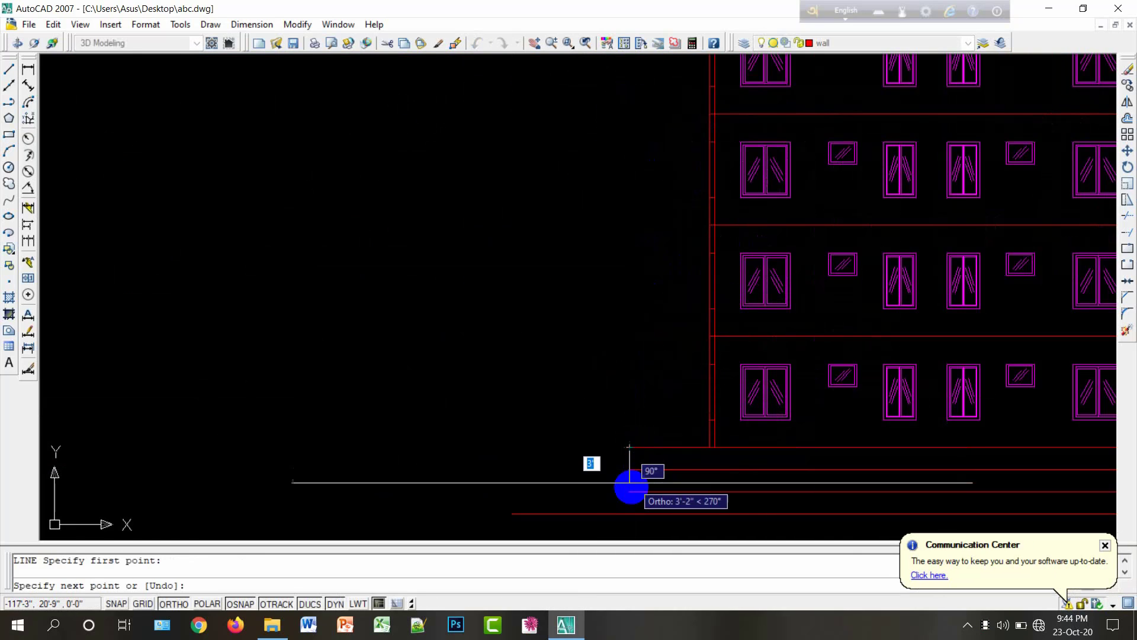
pyautogui.click(630, 514)
pyautogui.rightClick(631, 366)
pyautogui.click(661, 375)
# Step: Examine the five-storey elevation and its stepped plinth, up close at the right end and as a whole beside the floor plan
pyautogui.scroll(-4, 541, 357)
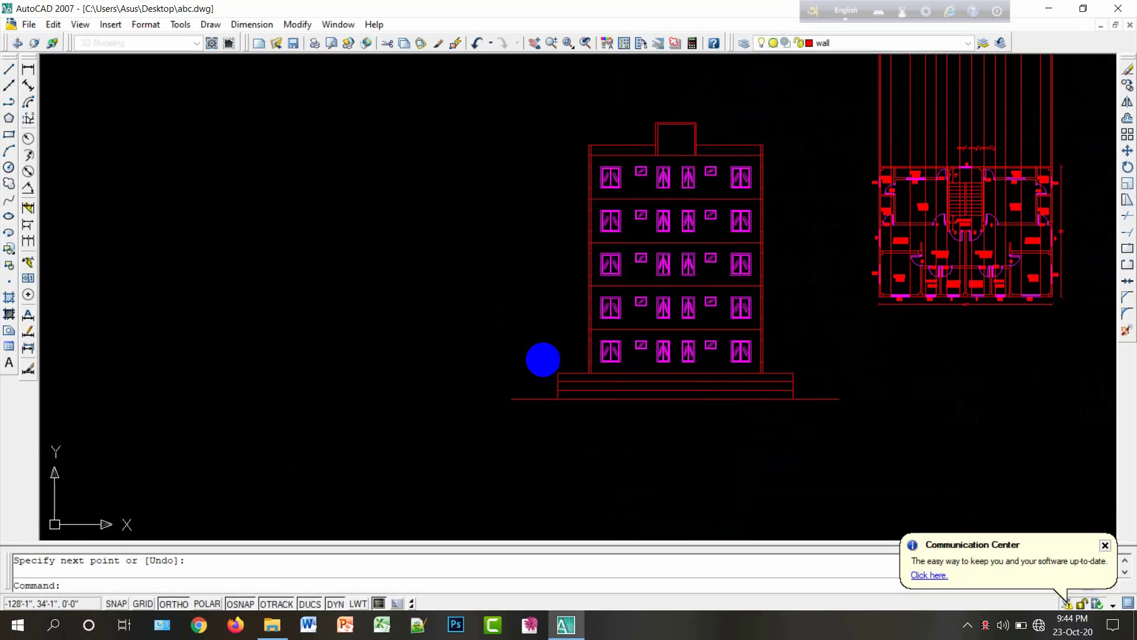
pyautogui.moveTo(711, 388); pyautogui.dragTo(687, 414, button='middle')
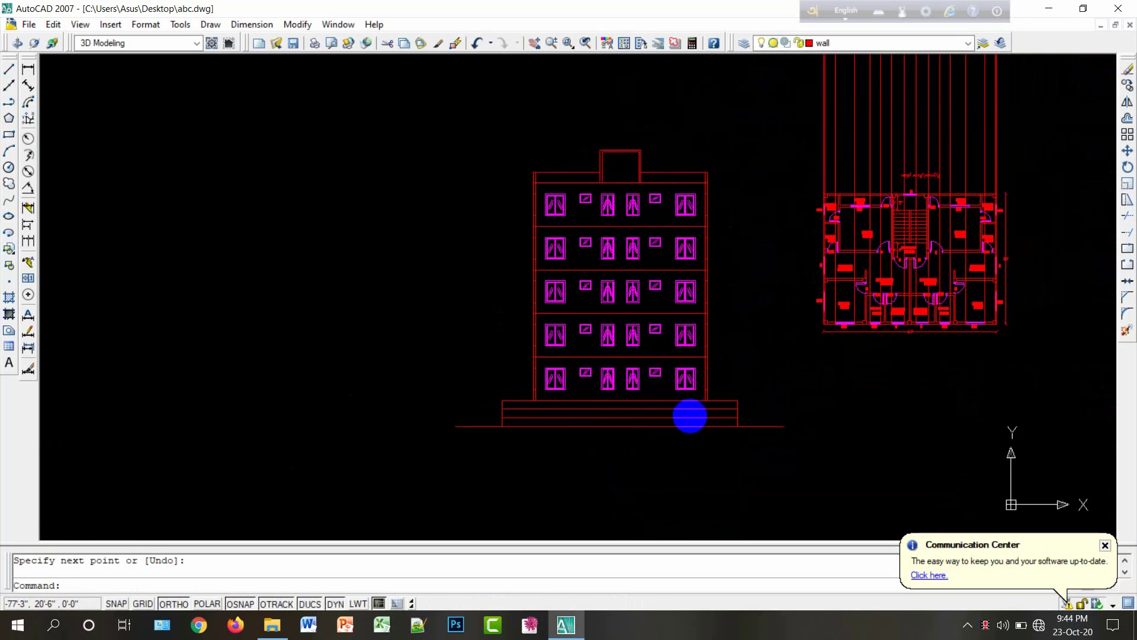
pyautogui.scroll(5, 719, 421)
pyautogui.scroll(5, 723, 358)
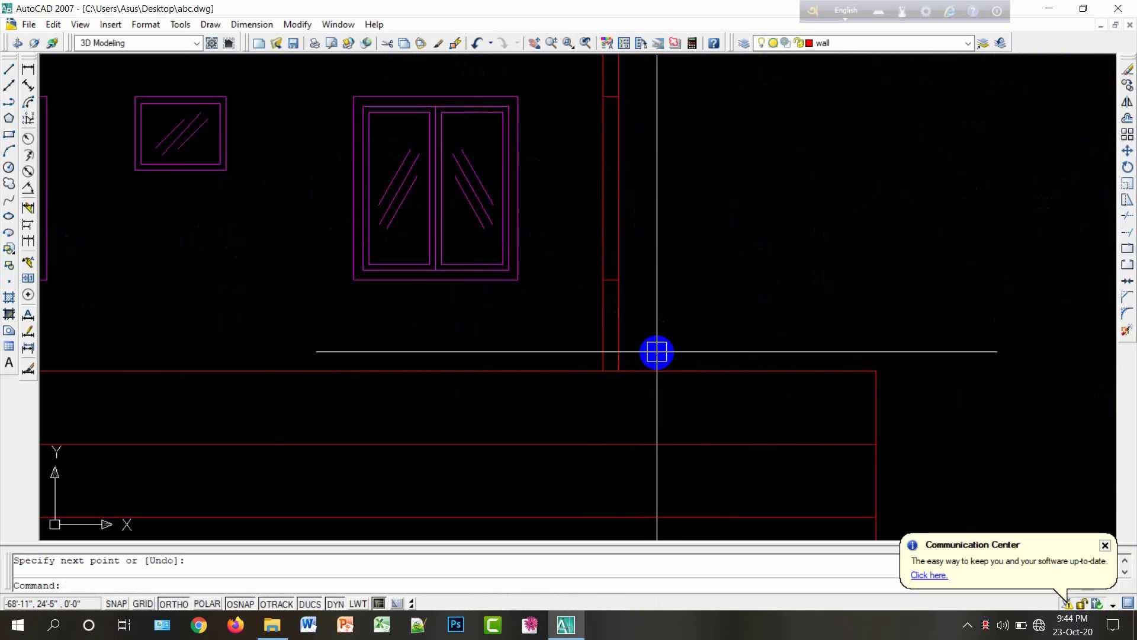
pyautogui.scroll(-5, 656, 353)
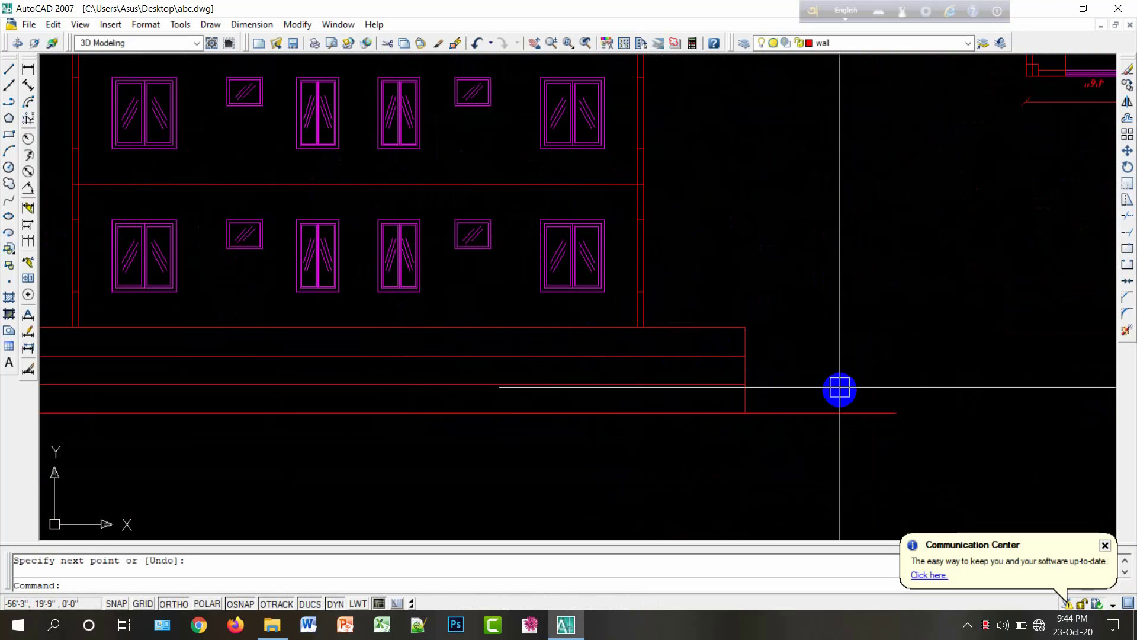
pyautogui.scroll(-5, 809, 409)
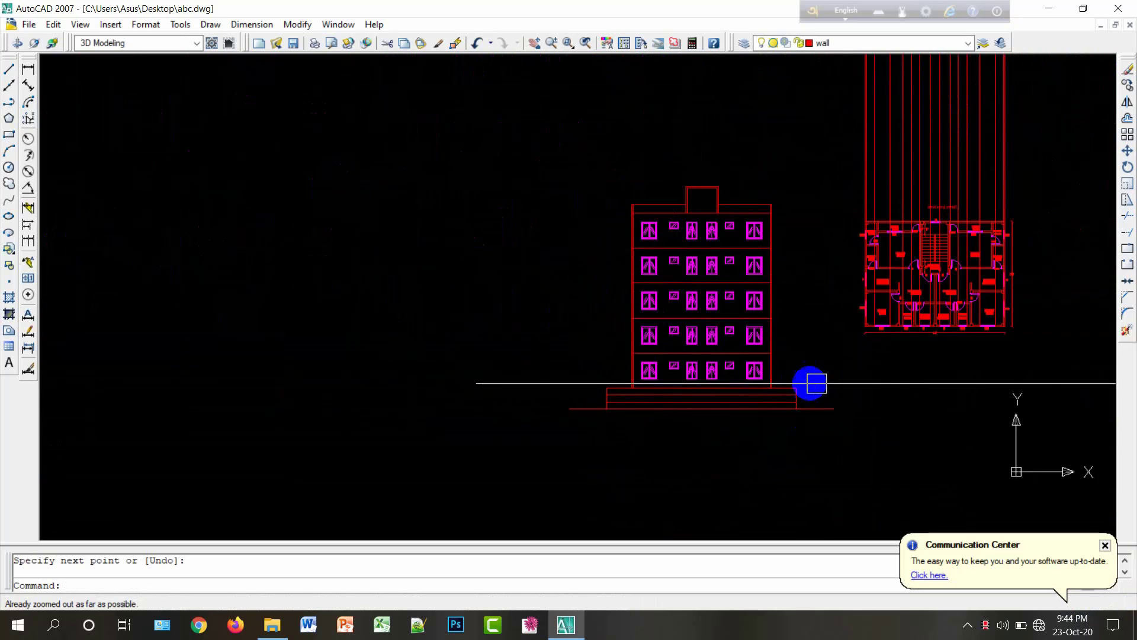
pyautogui.scroll(2, 813, 381)
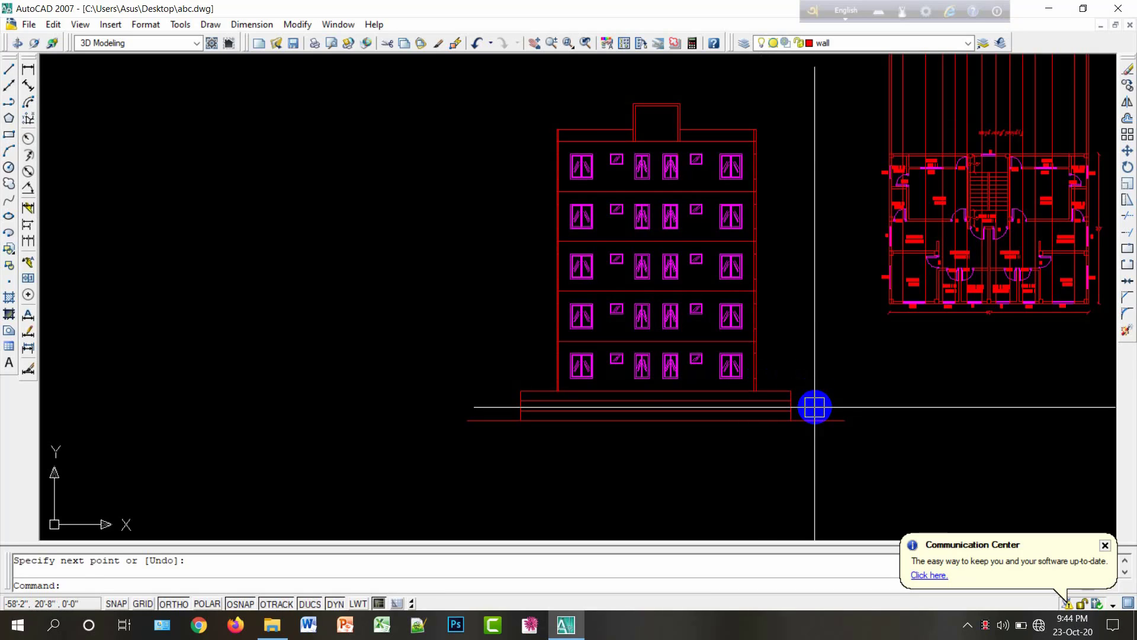
pyautogui.moveTo(851, 380)
pyautogui.mouseDown(button='middle')
pyautogui.moveTo(751, 396)
pyautogui.moveTo(746, 412)
pyautogui.moveTo(675, 427)
pyautogui.mouseUp(button='middle')
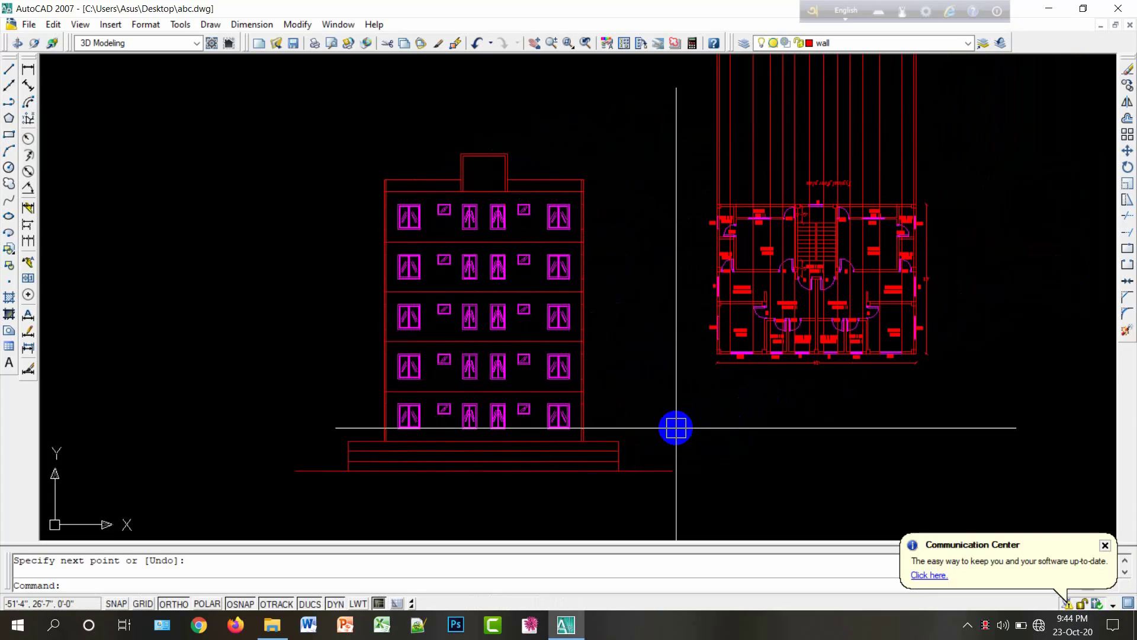
pyautogui.scroll(2, 607, 424)
pyautogui.scroll(-3, 630, 439)
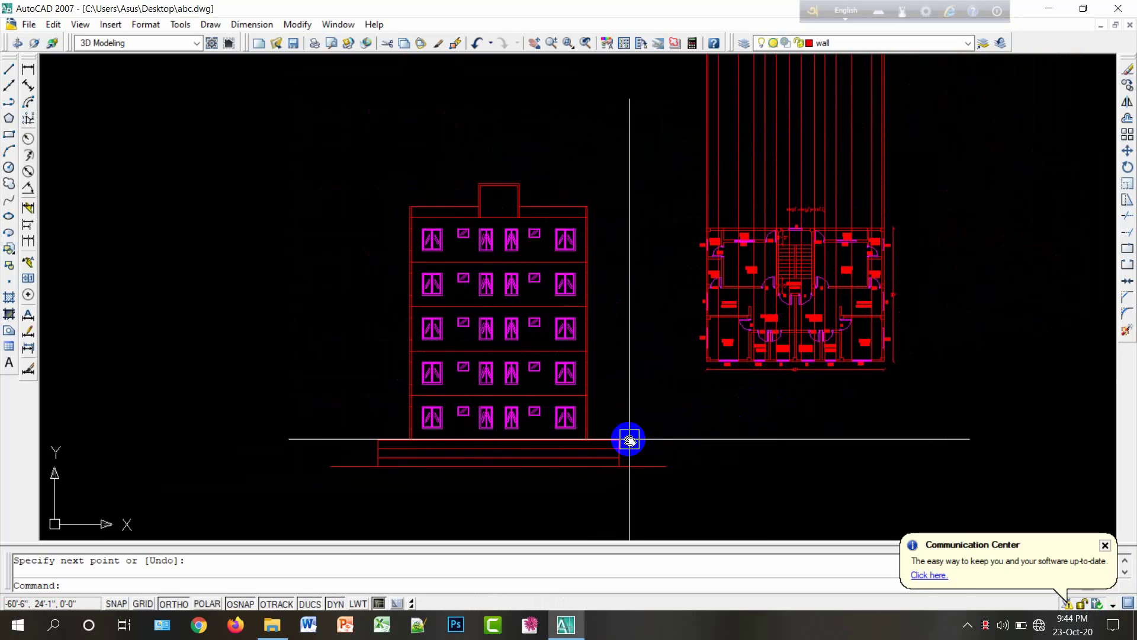
pyautogui.moveTo(630, 439)
pyautogui.mouseDown(button='middle')
pyautogui.moveTo(604, 441)
pyautogui.moveTo(654, 434)
pyautogui.mouseUp(button='middle')
pyautogui.scroll(1, 581, 422)
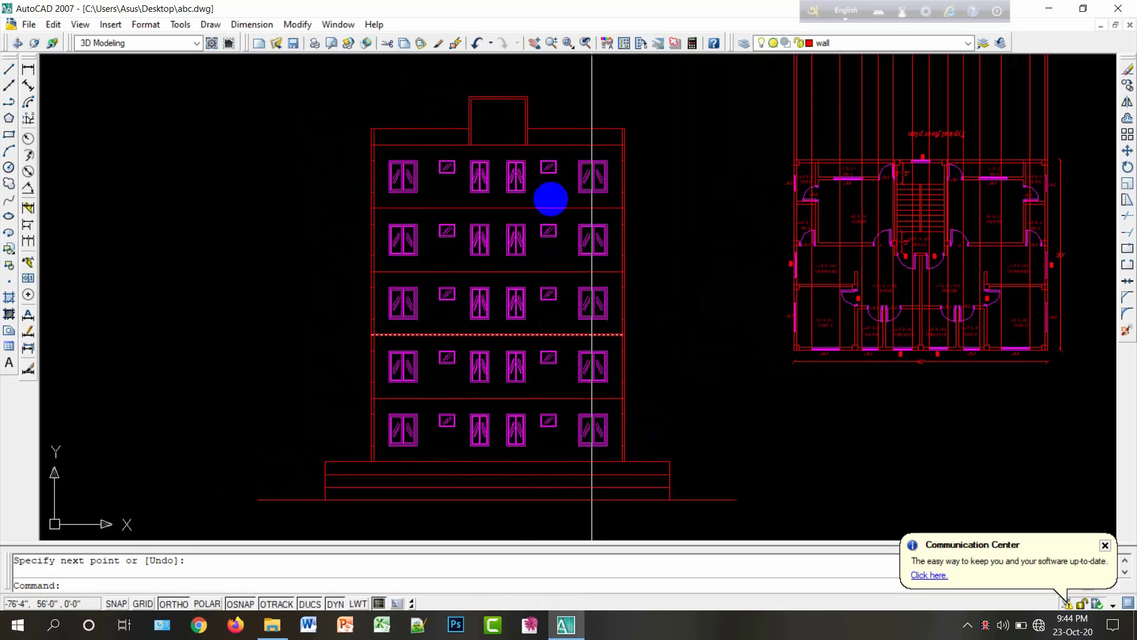